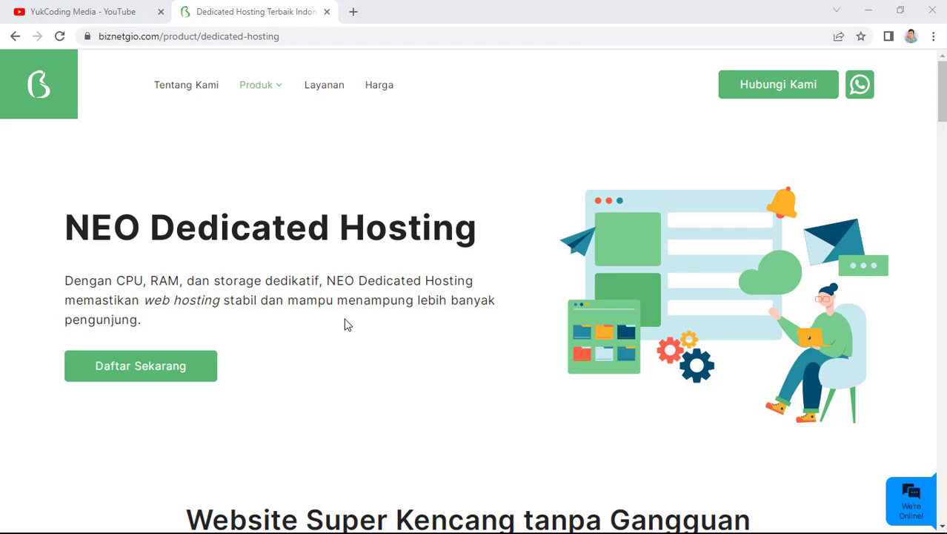
# Scroll down to the Web Admin, Web Pro and WordPress Edition price cards
pyautogui.scroll(-5, 578, 362)
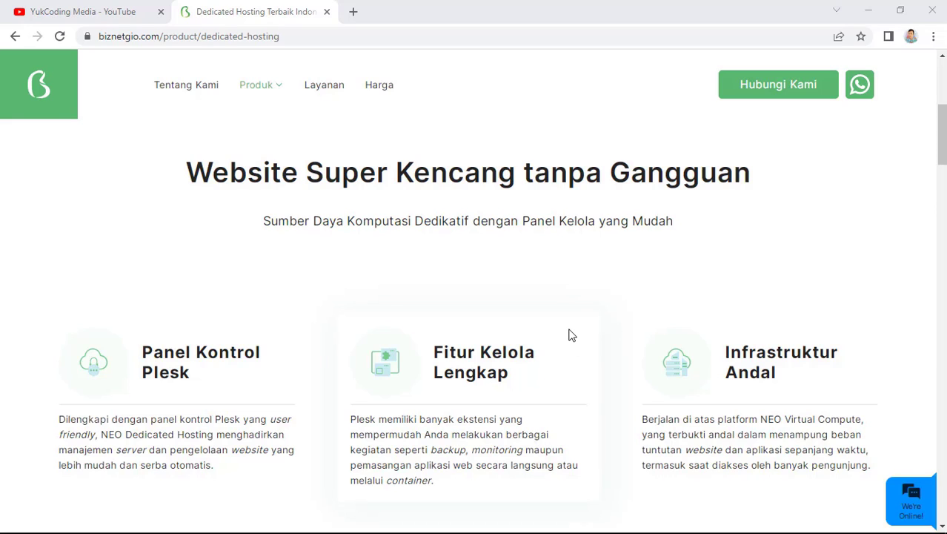
pyautogui.scroll(-3, 571, 335)
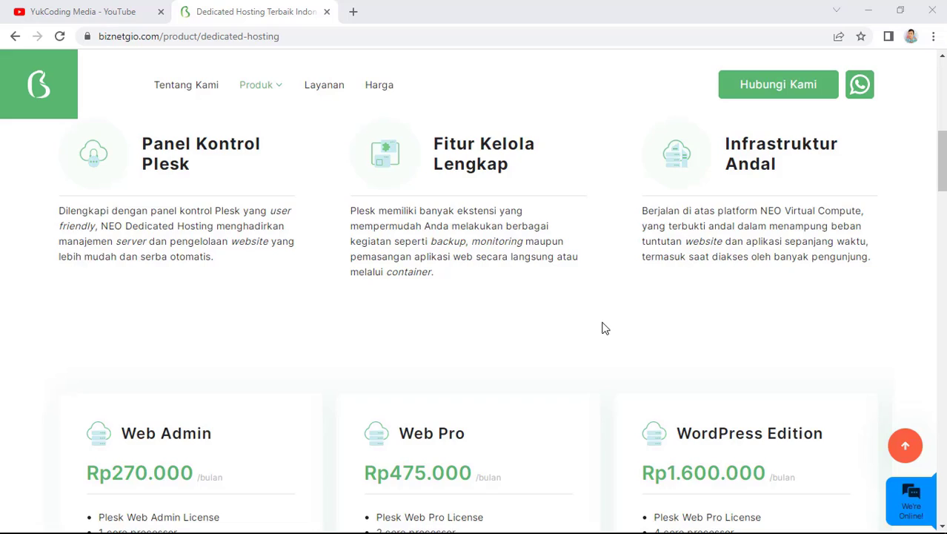
pyautogui.scroll(-3, 602, 329)
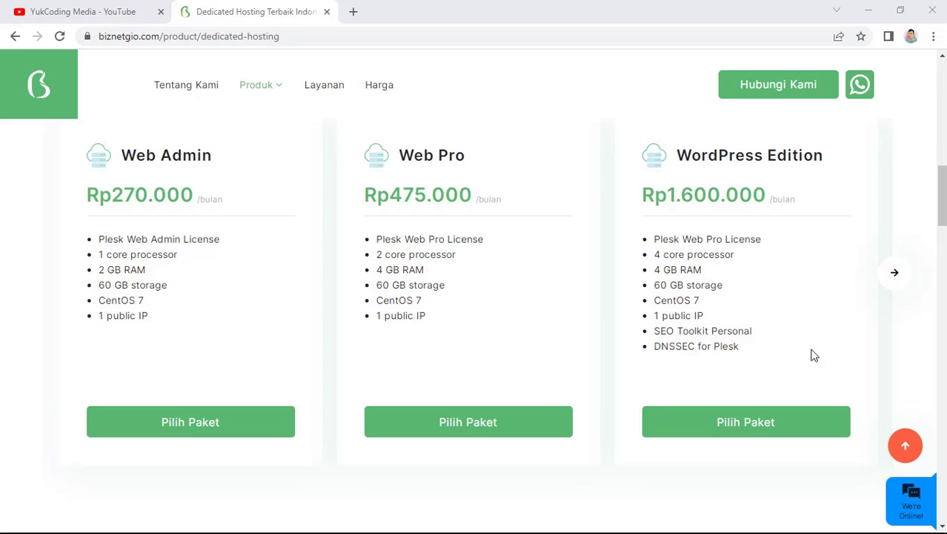
# Compare Plesk One SS2.1 with Web Admin SS2.1 in the package comparison table
pyautogui.scroll(-6, 642, 300)
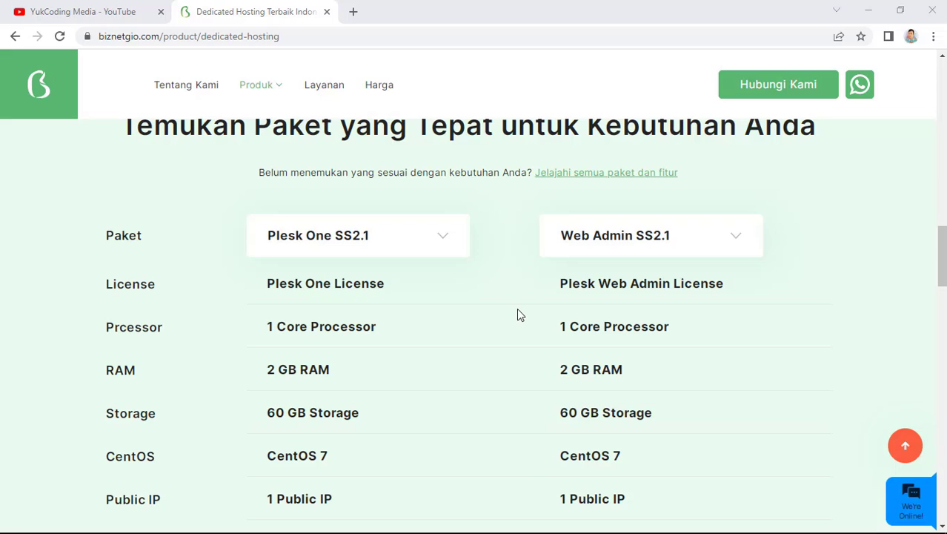
pyautogui.click(326, 233)
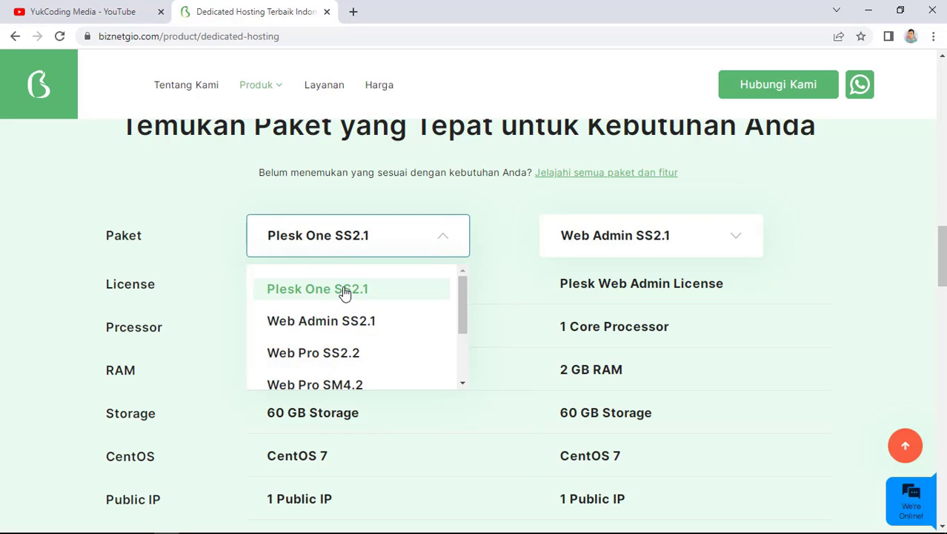
pyautogui.click(628, 239)
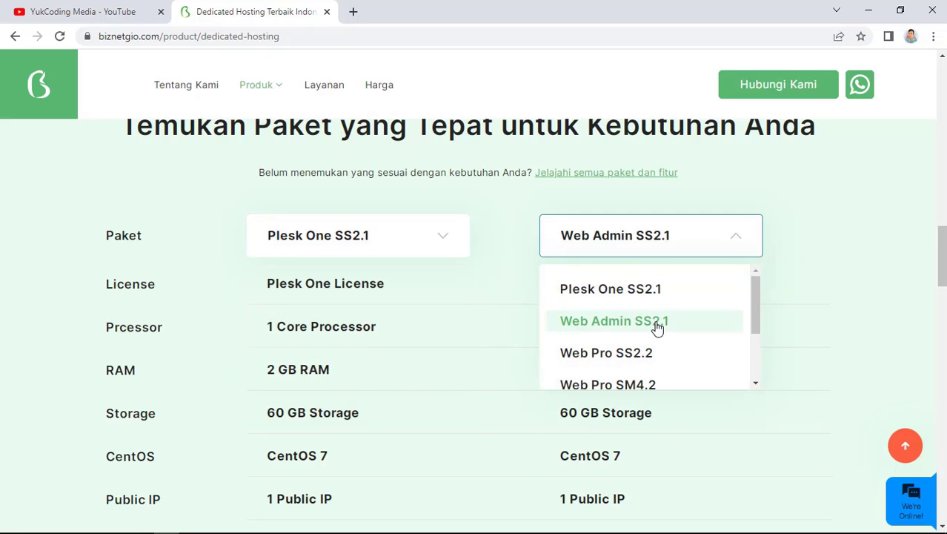
pyautogui.click(480, 309)
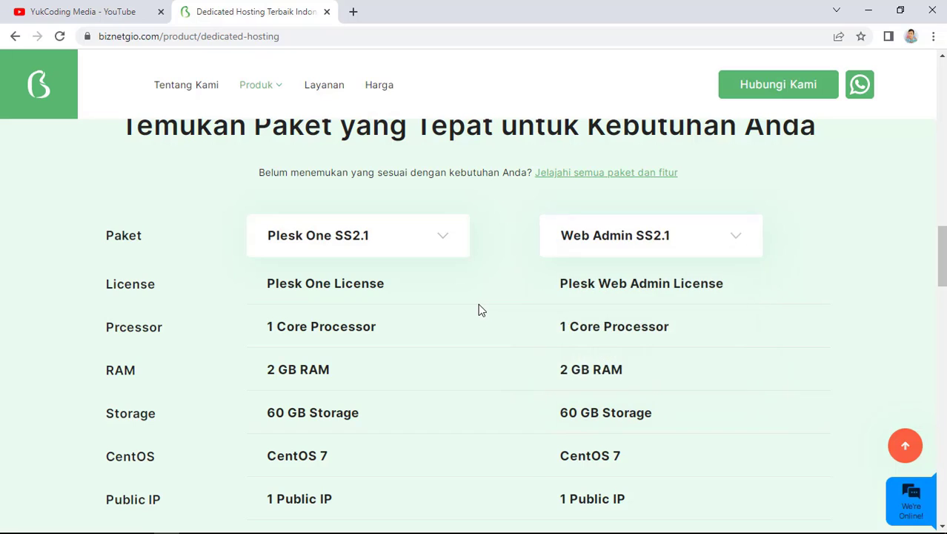
# Scroll further down to the Portal Biznet GIO video banner
pyautogui.scroll(-2, 330, 151)
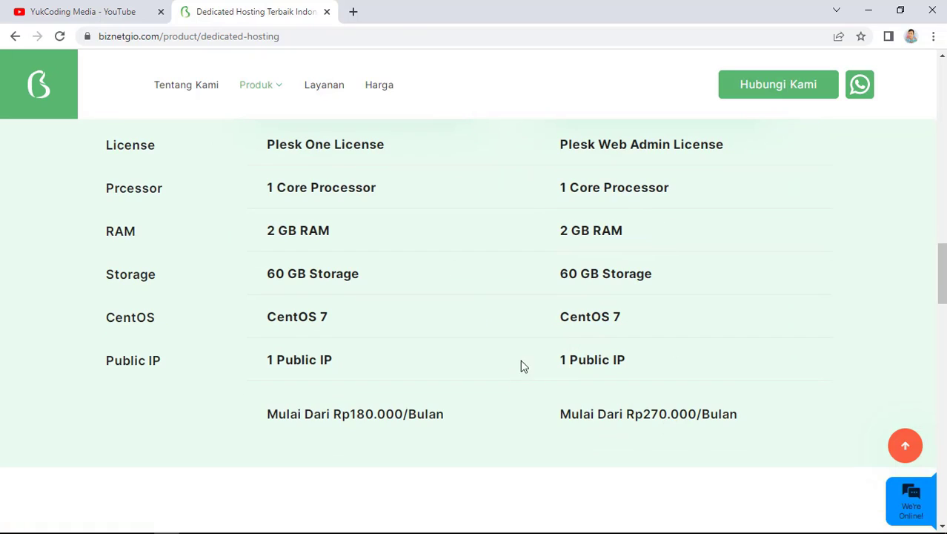
pyautogui.scroll(3, 539, 364)
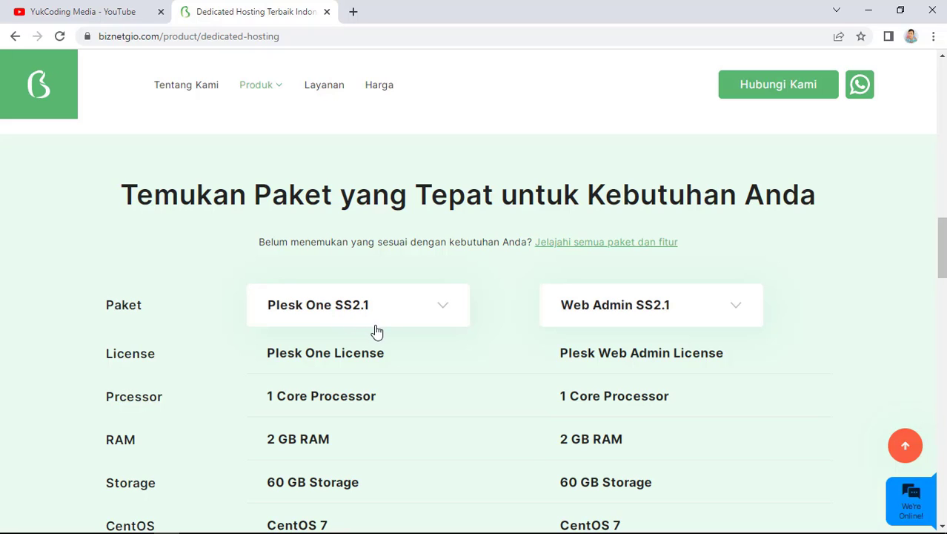
pyautogui.scroll(-3, 394, 334)
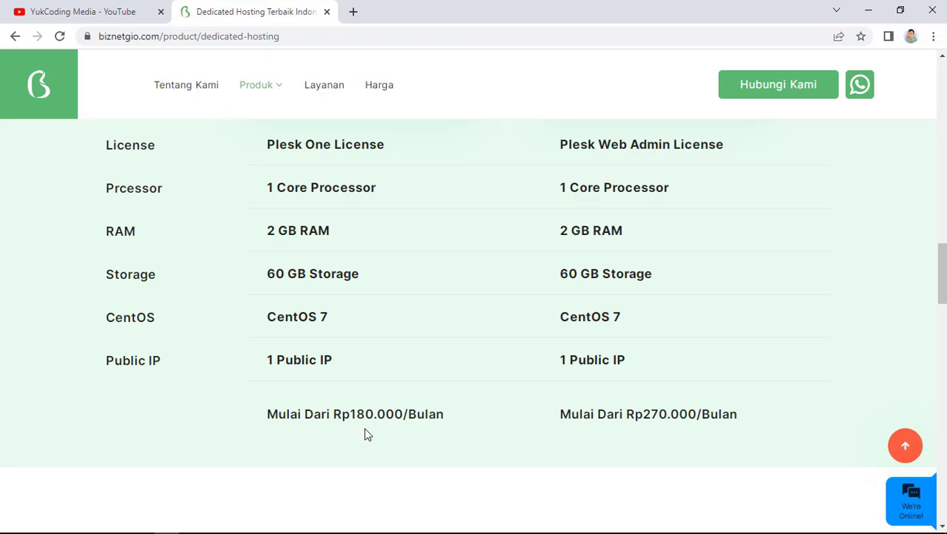
pyautogui.scroll(-3, 494, 419)
pyautogui.scroll(-3, 741, 382)
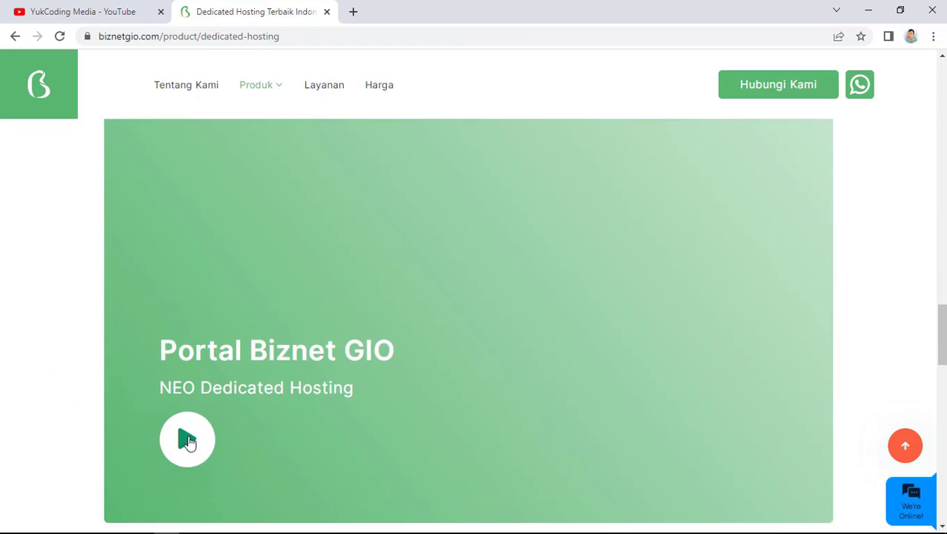
# Play the Portal Biznet GIO demo video, then return to the page top
pyautogui.click(189, 440)
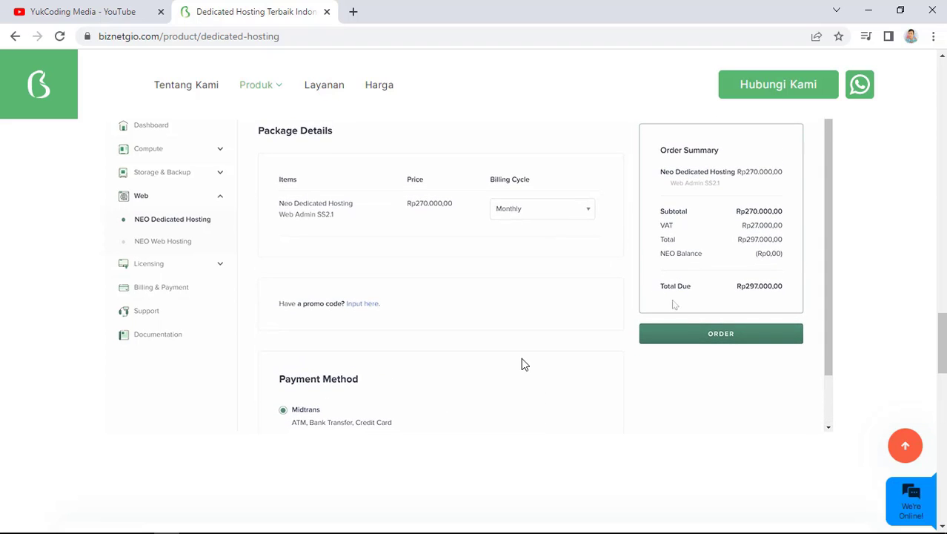
pyautogui.scroll(-2, 533, 382)
pyautogui.scroll(20, 533, 386)
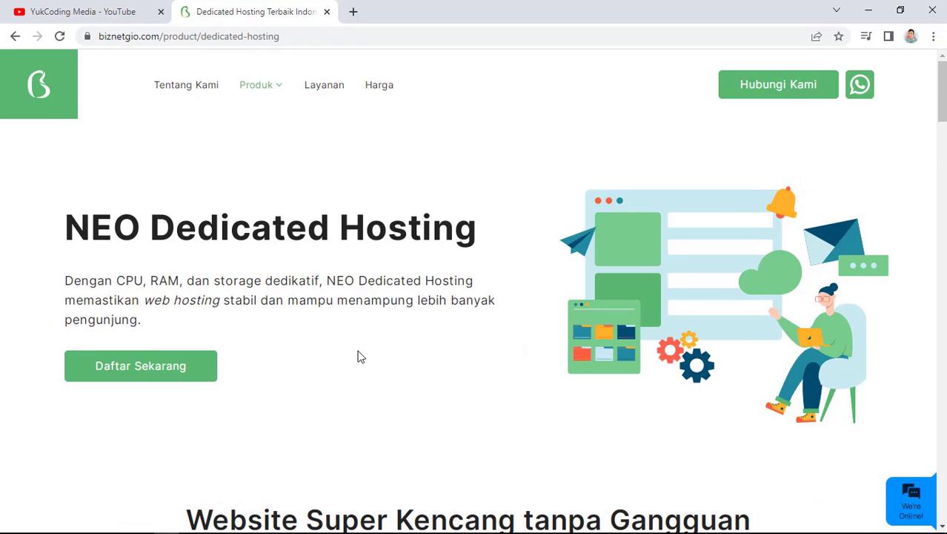
# Go from Daftar Sekarang registration to the portal login page
pyautogui.click(152, 381)
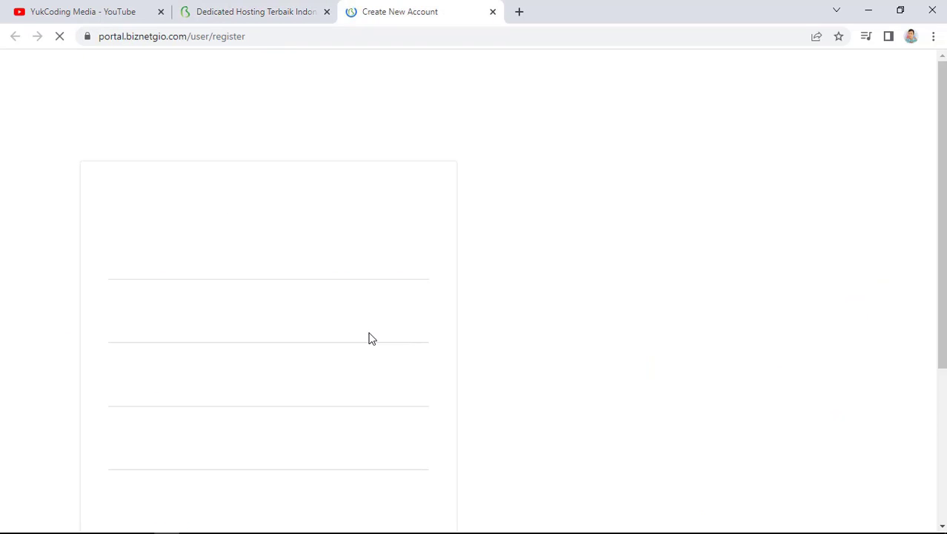
pyautogui.scroll(-3, 371, 337)
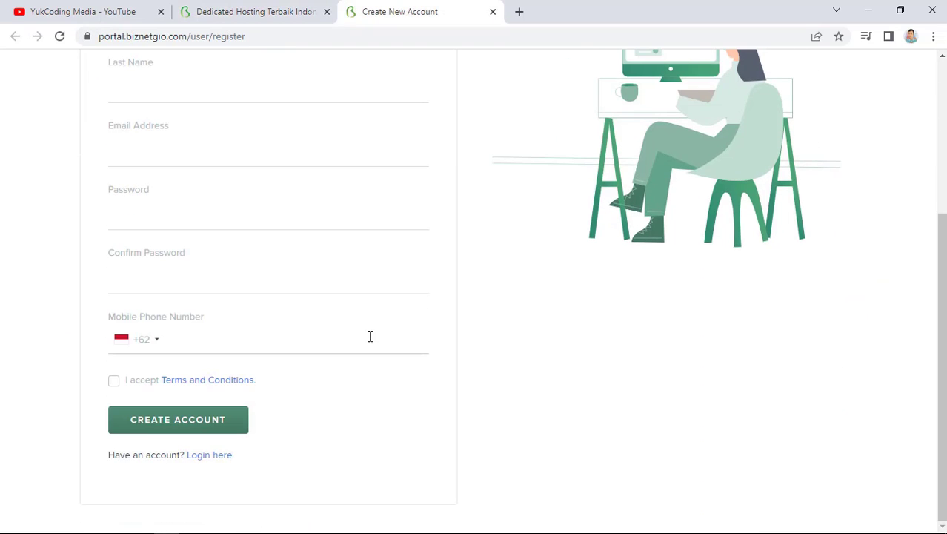
pyautogui.scroll(3, 362, 376)
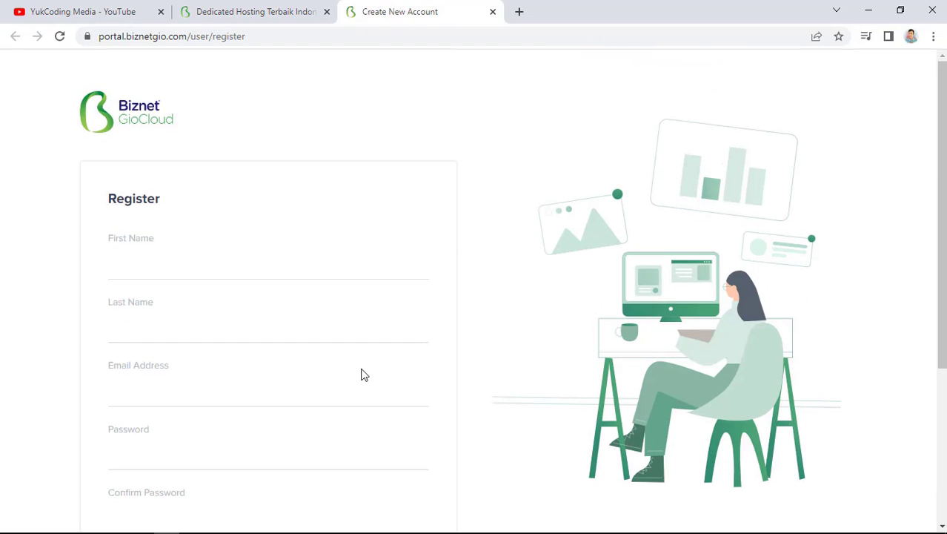
pyautogui.scroll(-4, 363, 375)
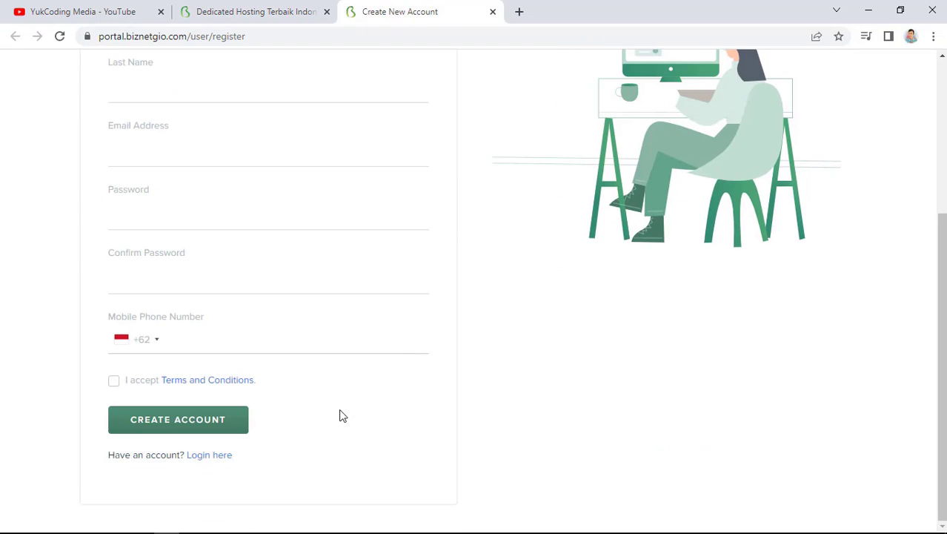
pyautogui.click(211, 455)
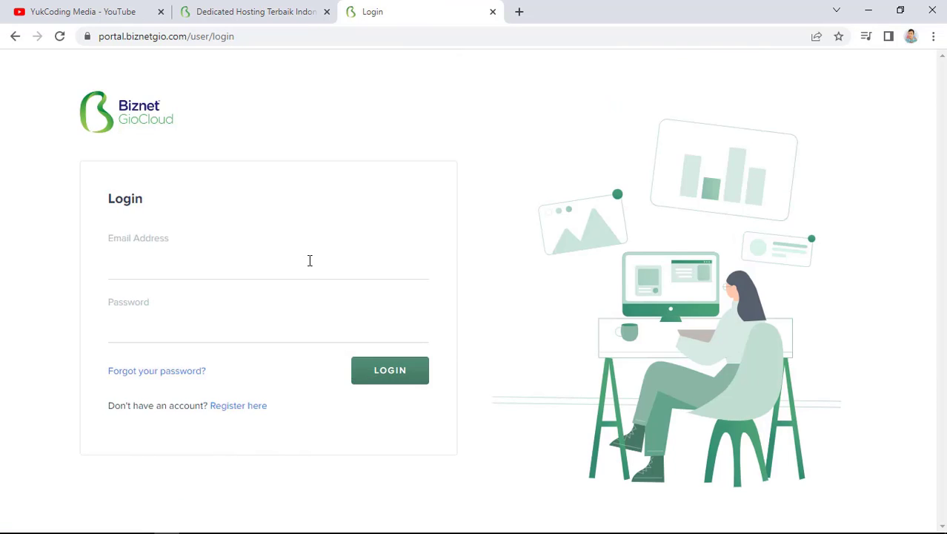
# Log in with the saved account e-mail and the account password
pyautogui.click(310, 261)
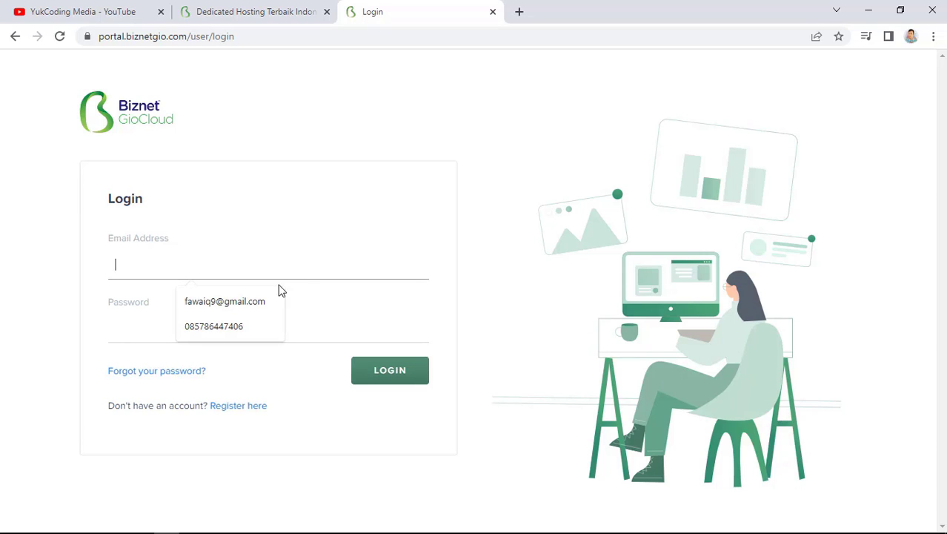
pyautogui.click(263, 300)
pyautogui.click(227, 329)
pyautogui.write('*********')
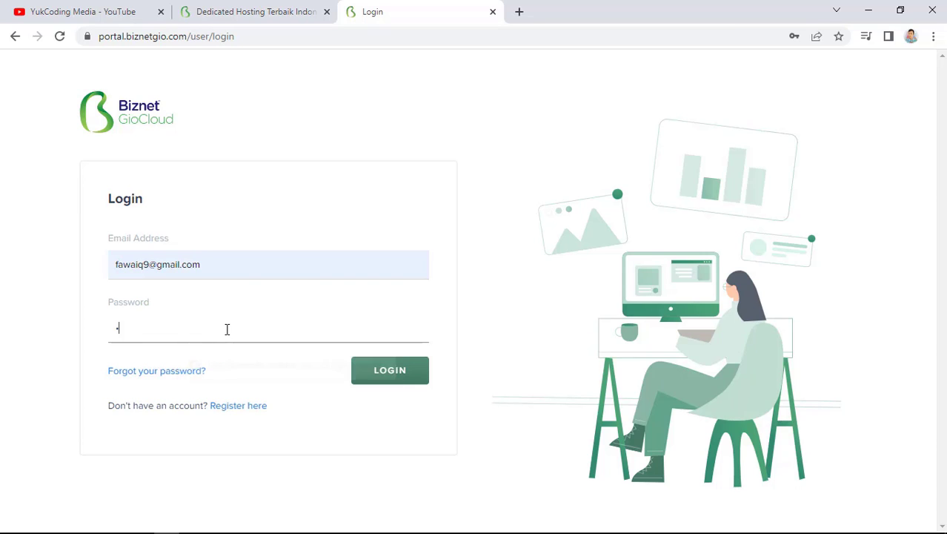
pyautogui.click(410, 379)
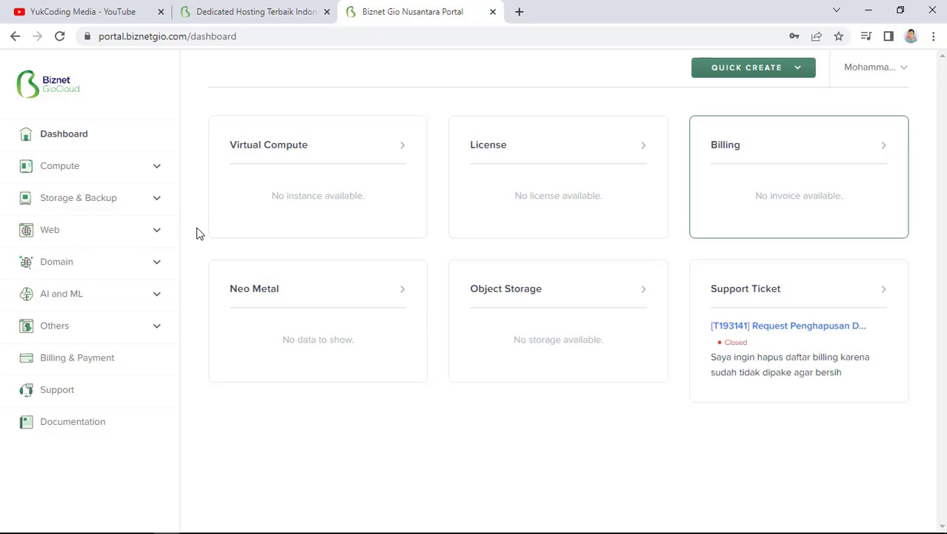
# Expand and collapse the Compute, Storage & Backup, Domain and AI and ML sidebar sections
pyautogui.click(151, 168)
pyautogui.click(150, 167)
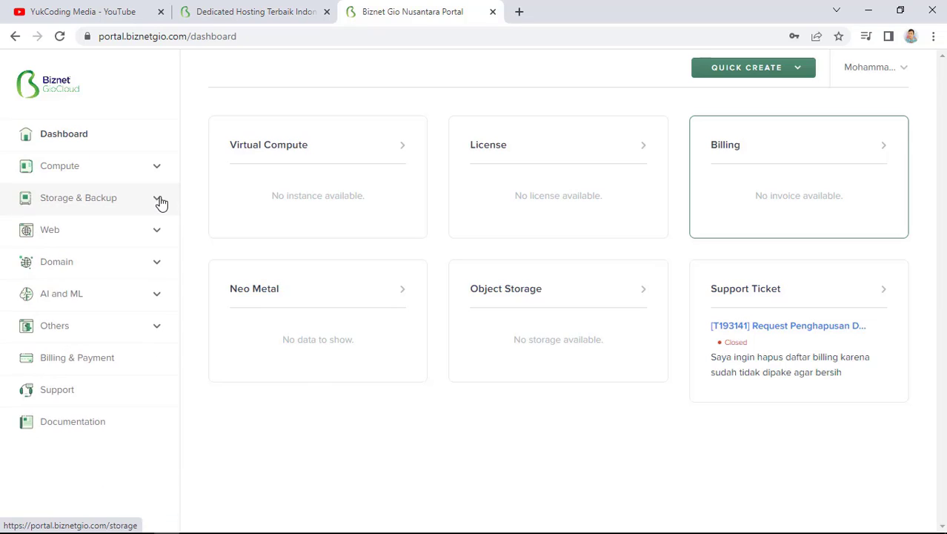
pyautogui.click(159, 206)
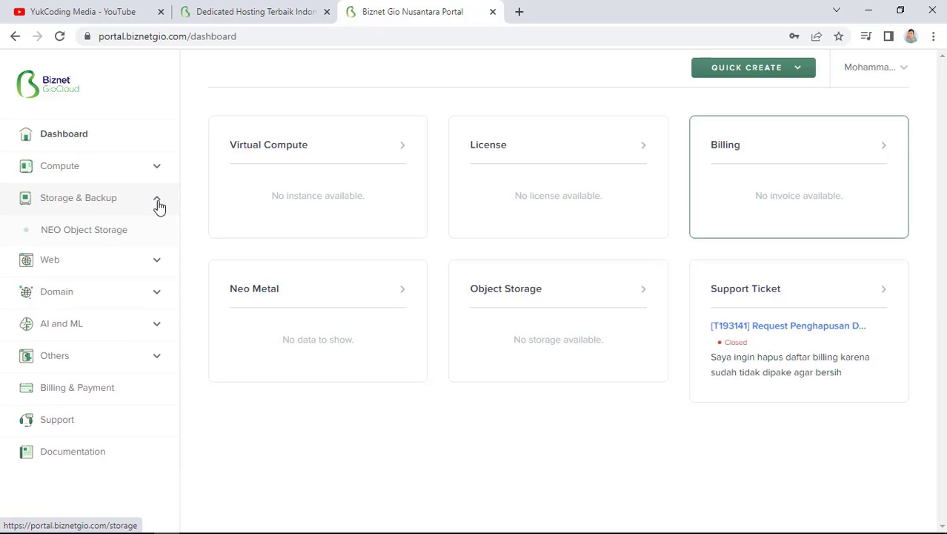
pyautogui.click(159, 205)
pyautogui.click(156, 265)
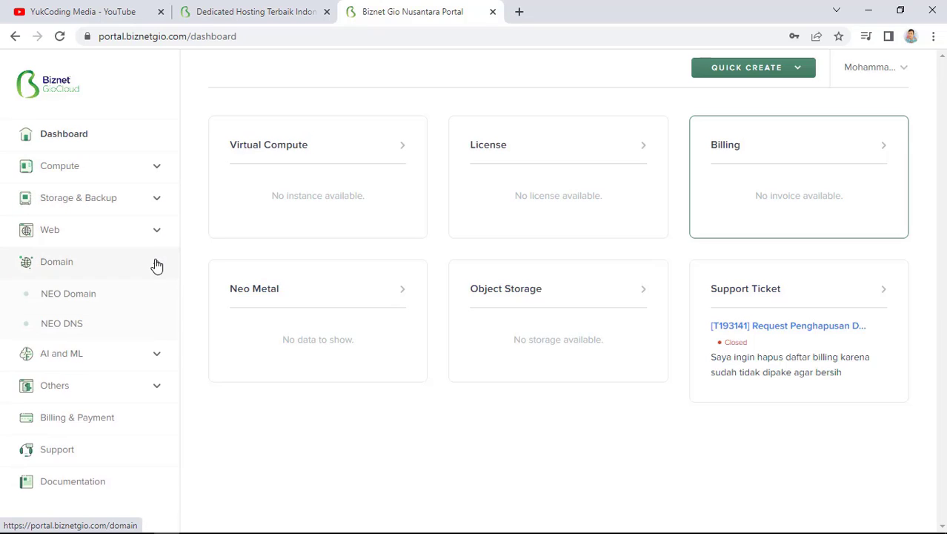
pyautogui.click(158, 267)
pyautogui.click(155, 294)
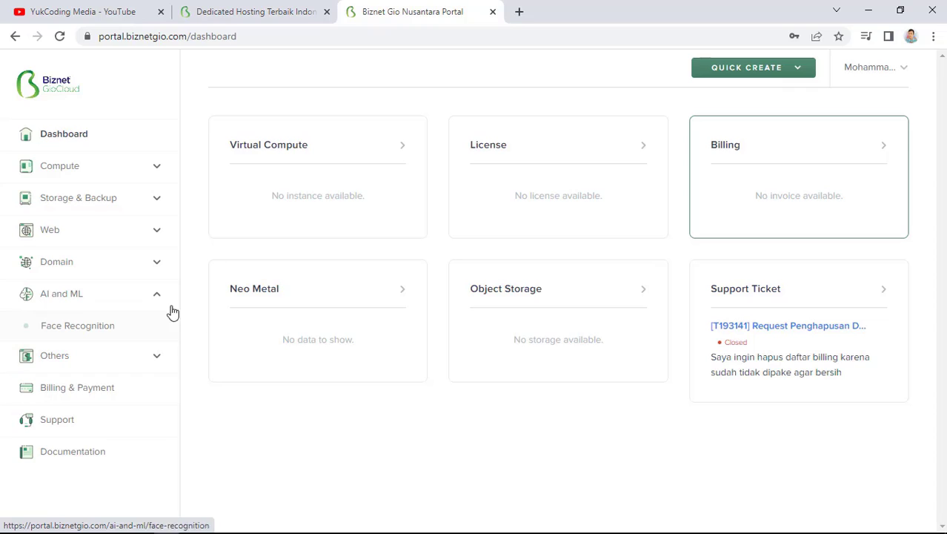
pyautogui.click(148, 298)
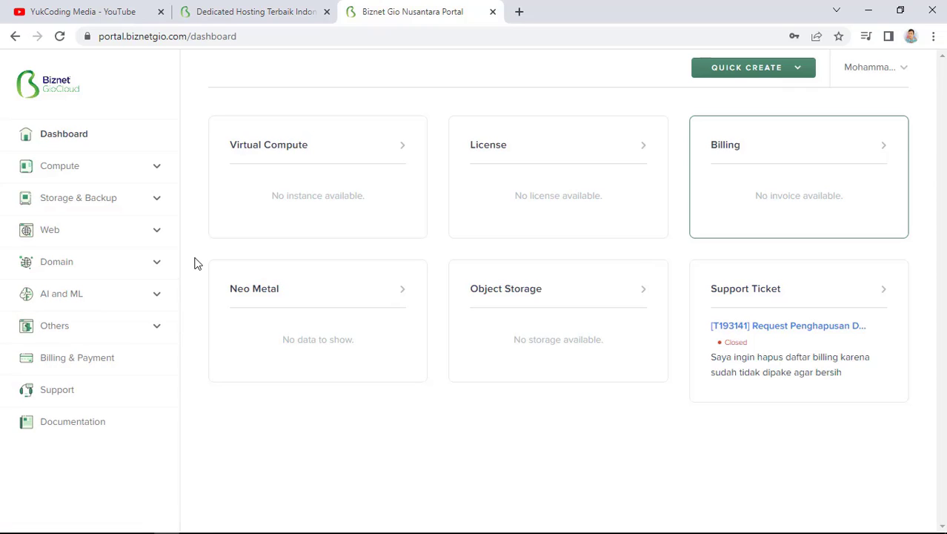
# Open the NEO Dedicated Hosting list under Web and start a new instance
pyautogui.click(125, 235)
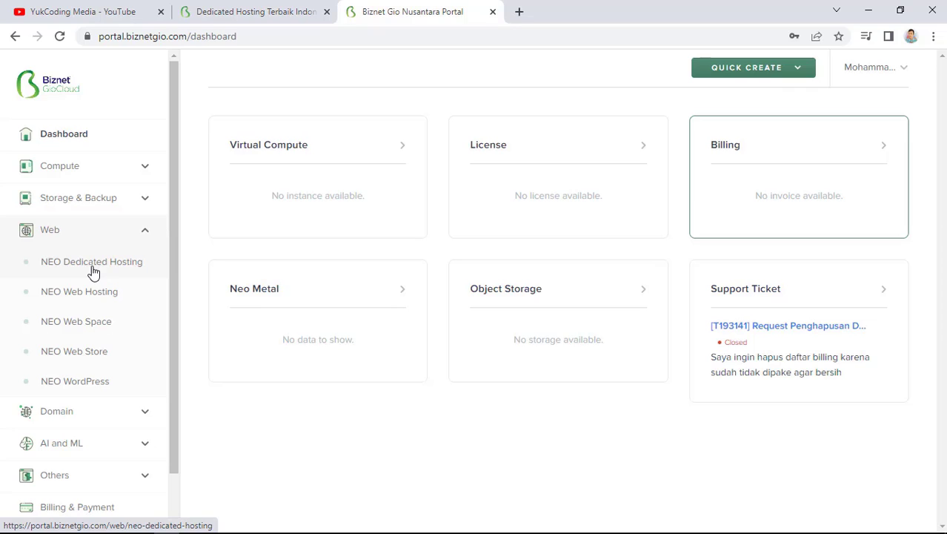
pyautogui.click(92, 270)
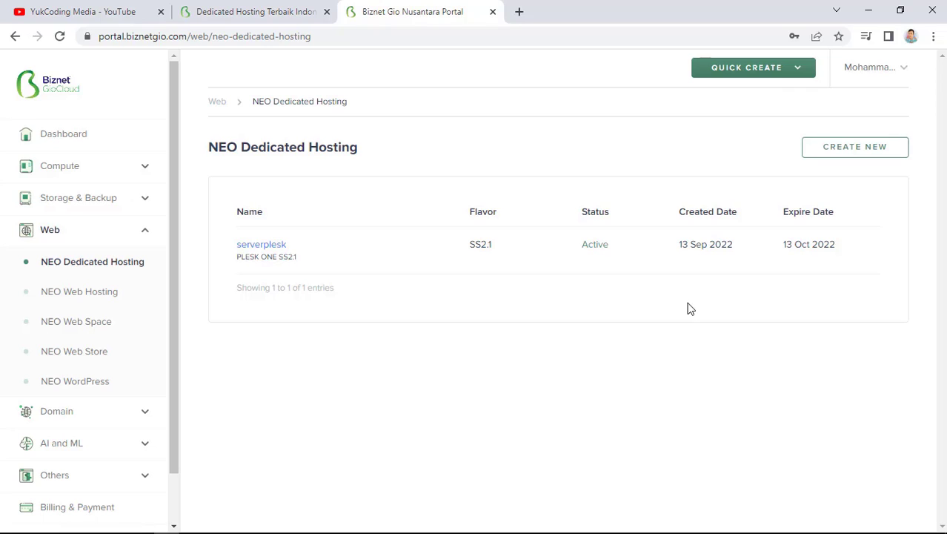
pyautogui.click(858, 151)
# Name the instance 'myhosting' and choose the Plesk One SS2.1 package
pyautogui.click(344, 241)
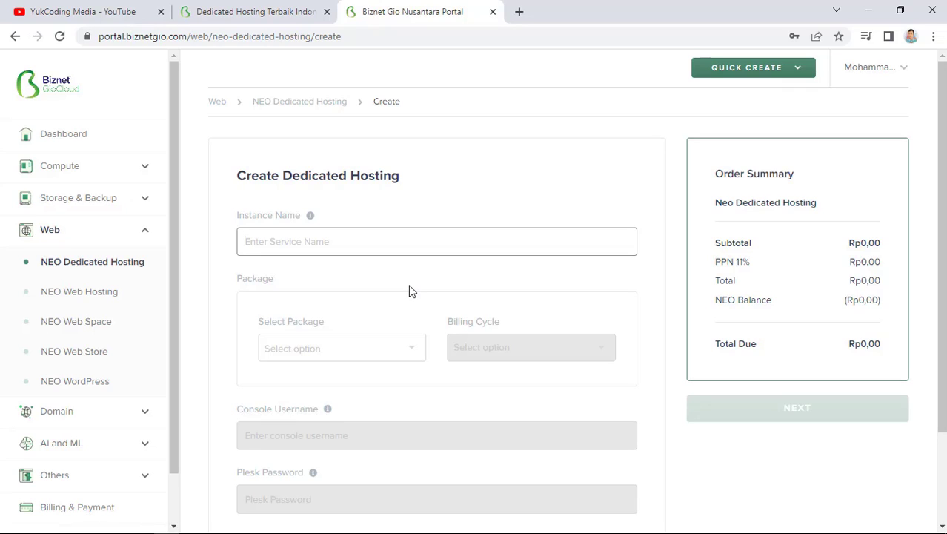
pyautogui.write('myhosting')
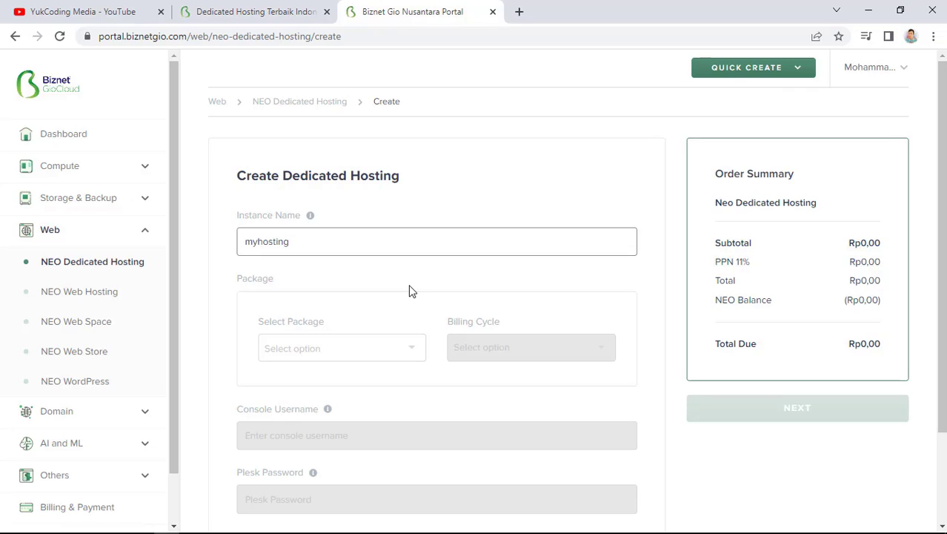
pyautogui.click(360, 347)
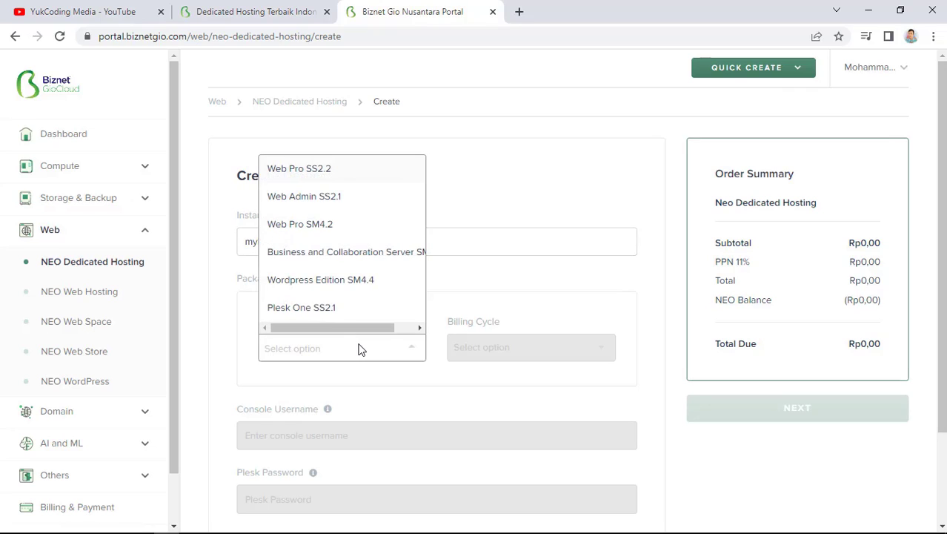
pyautogui.scroll(-1, 364, 265)
pyautogui.scroll(1, 373, 290)
pyautogui.click(333, 309)
pyautogui.scroll(-2, 488, 369)
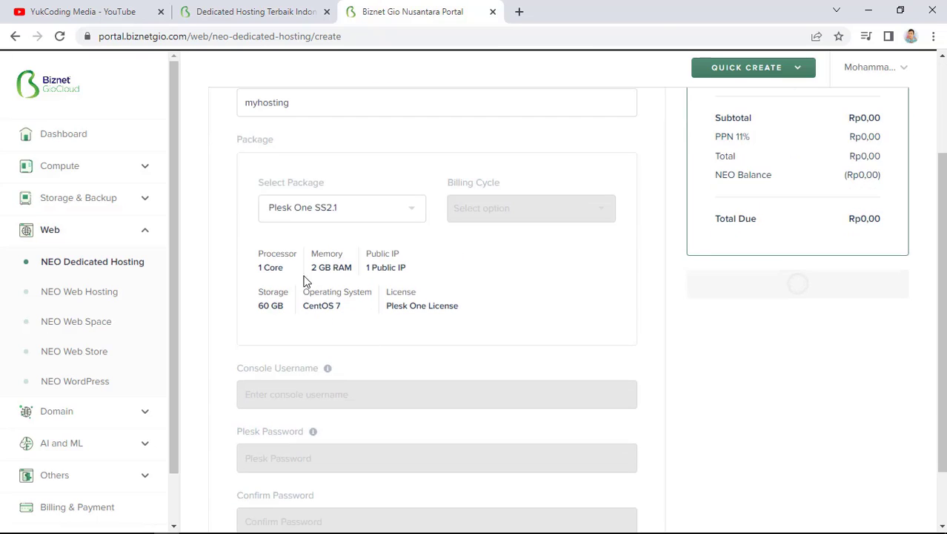
# Compare the Web Pro SS2.2, Web Admin SS2.1 and Web Pro SM4.2 packages
pyautogui.click(318, 214)
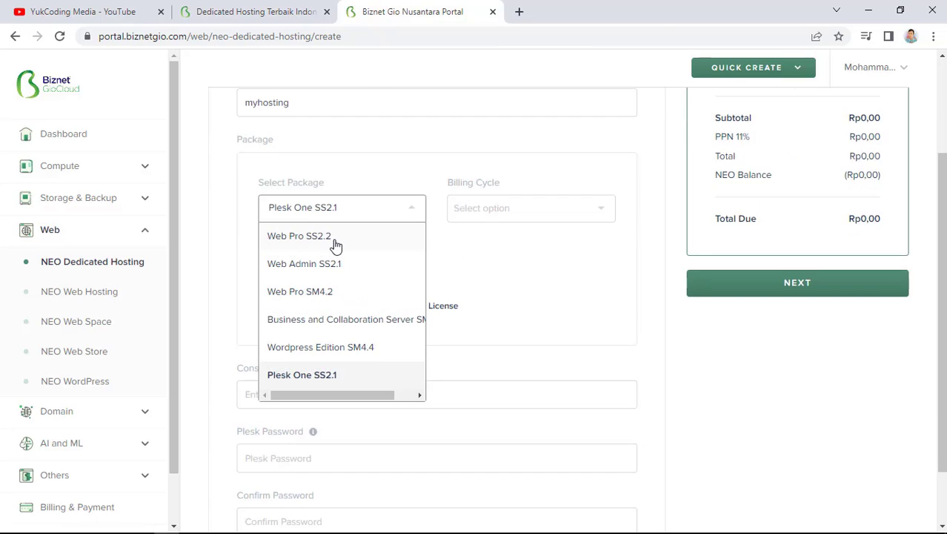
pyautogui.click(331, 238)
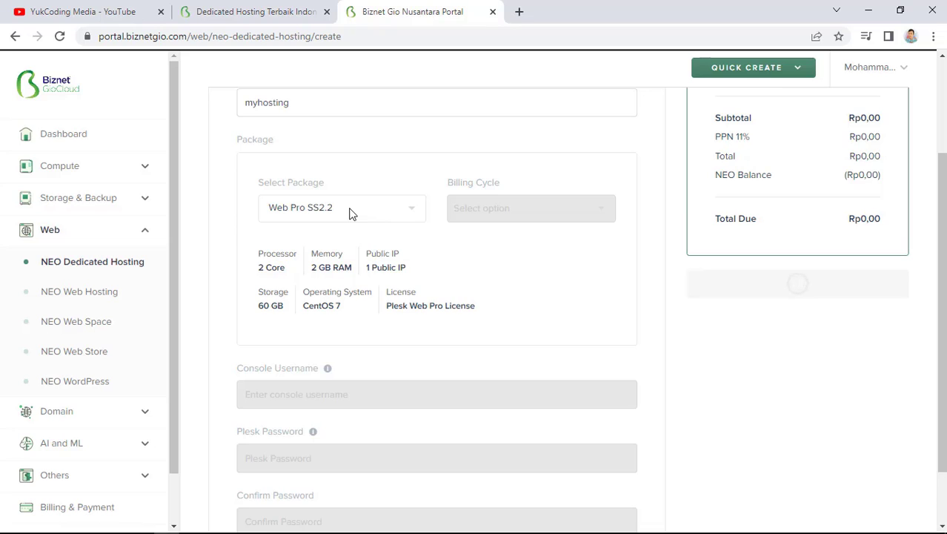
pyautogui.click(353, 212)
pyautogui.click(335, 266)
pyautogui.click(353, 212)
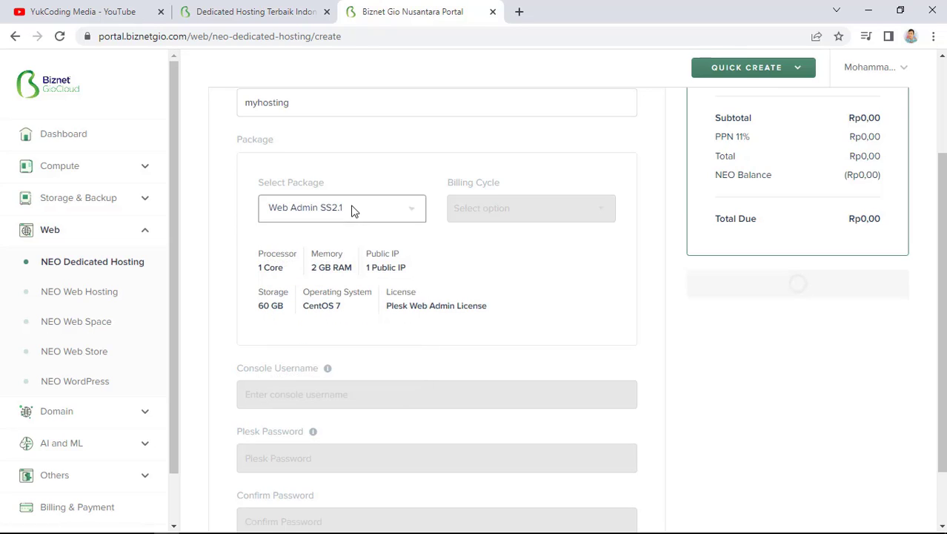
pyautogui.click(335, 286)
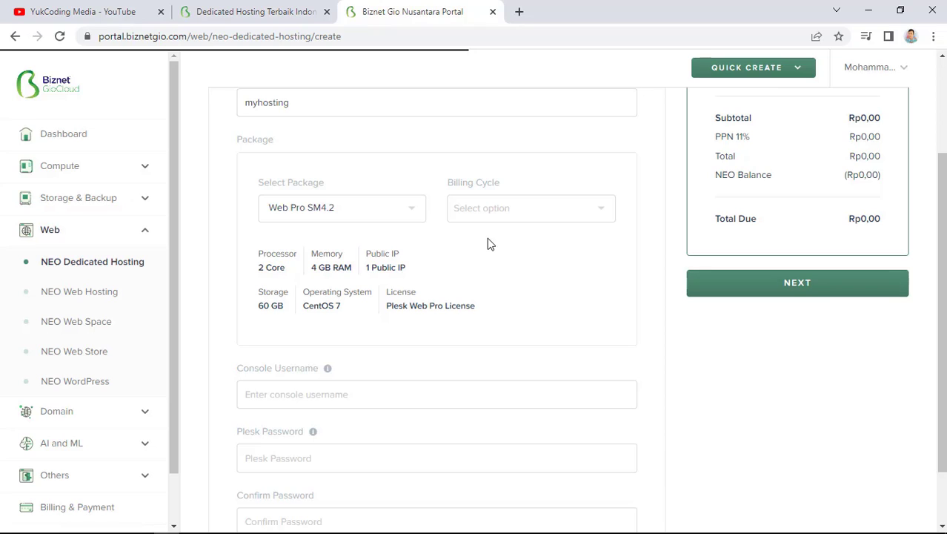
# Set billing to Monthly and switch the package back to Plesk One SS2.1
pyautogui.click(522, 219)
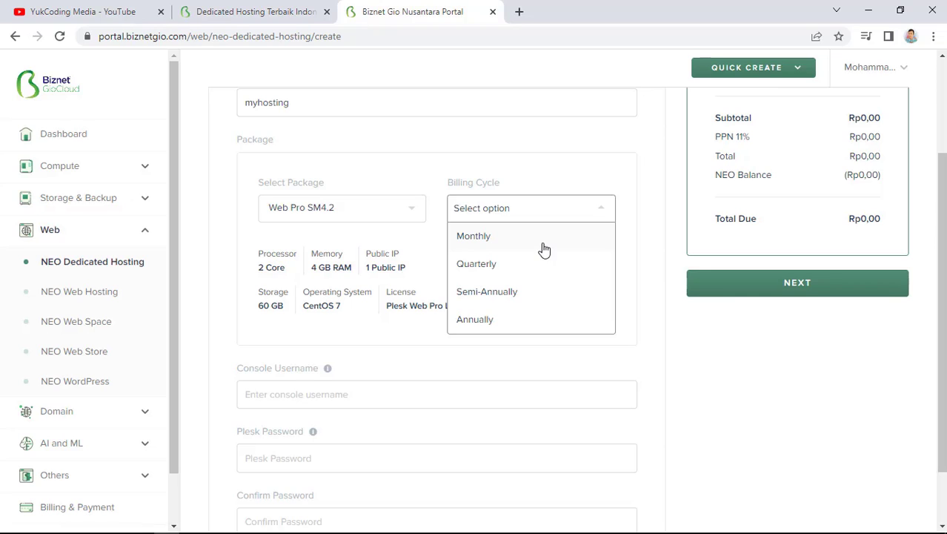
pyautogui.click(718, 353)
pyautogui.click(531, 208)
pyautogui.click(492, 236)
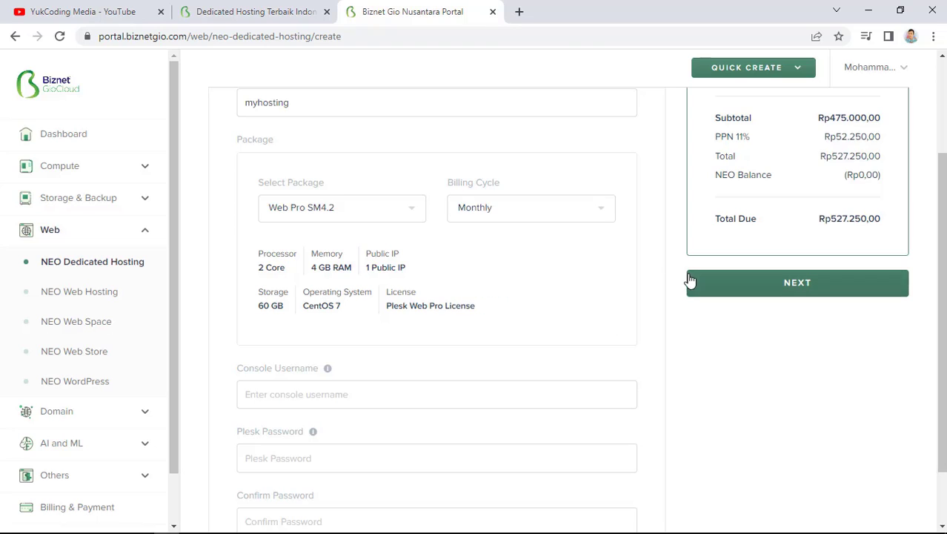
pyautogui.click(291, 205)
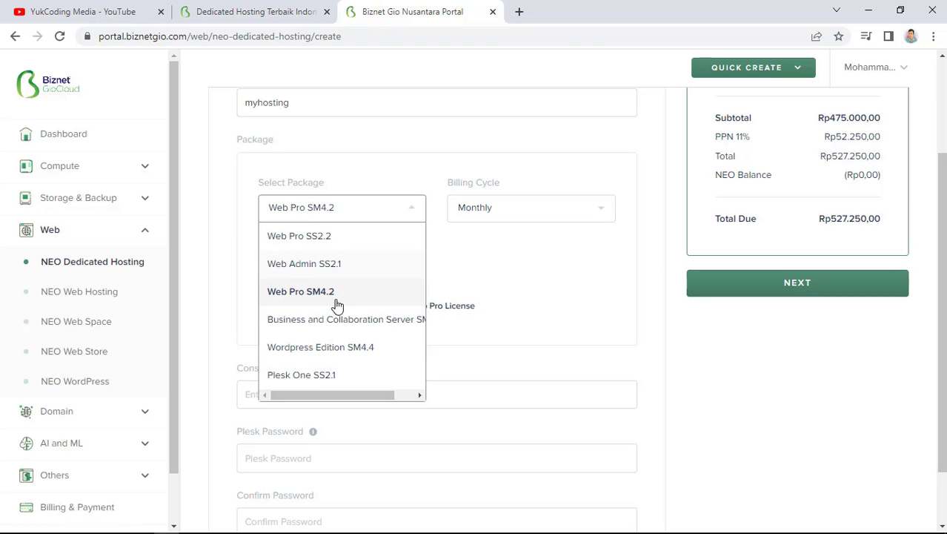
pyautogui.click(312, 375)
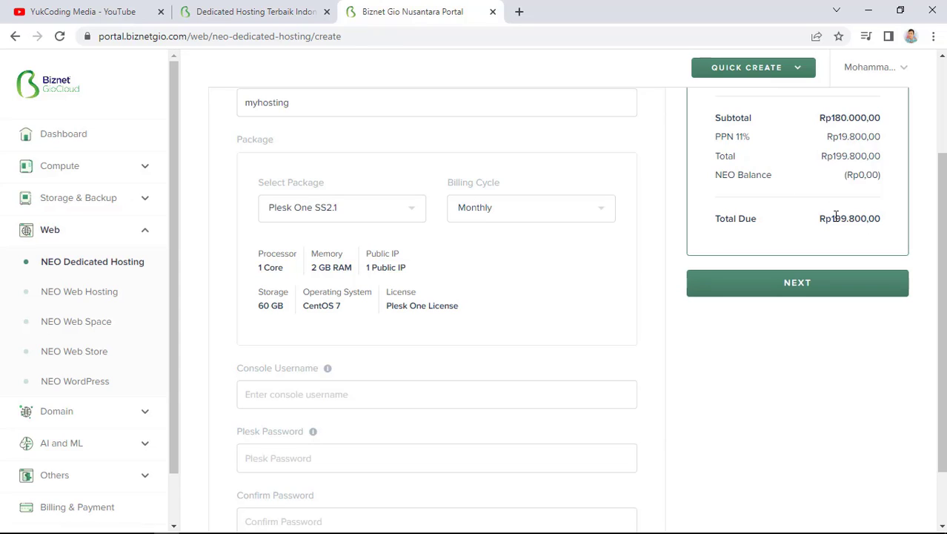
# Enter the console username for the hosting order
pyautogui.scroll(-1, 578, 302)
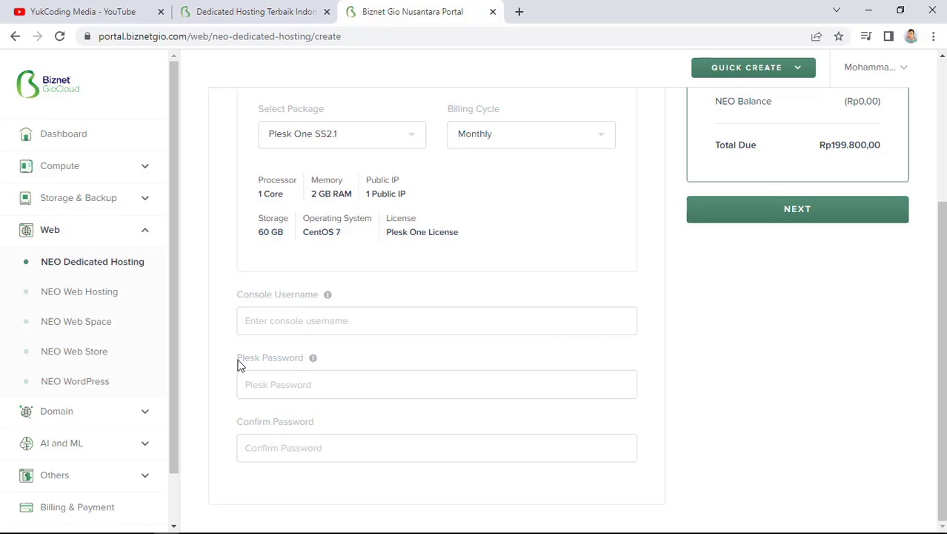
pyautogui.click(318, 329)
pyautogui.write('yukcoding')
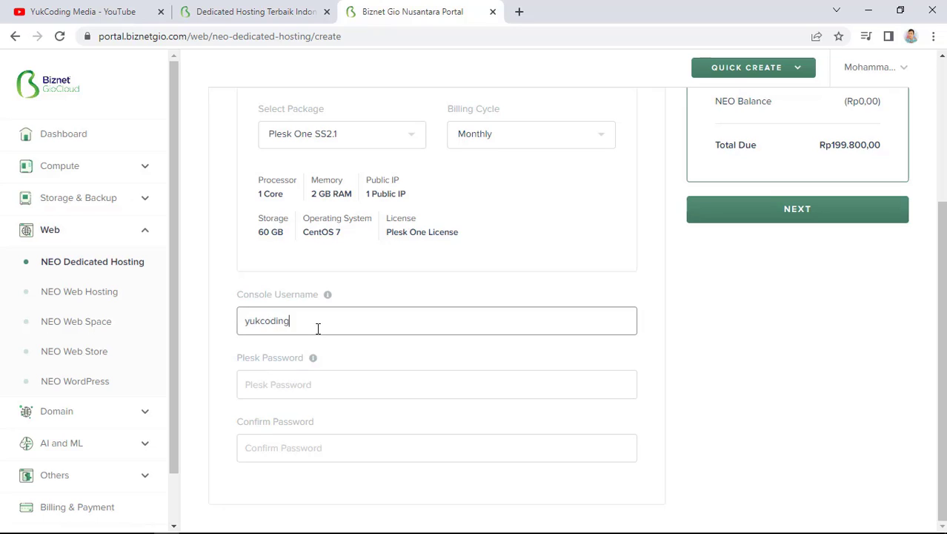
pyautogui.press('Tab')
# Type the Plesk password and its confirmation
pyautogui.click(355, 386)
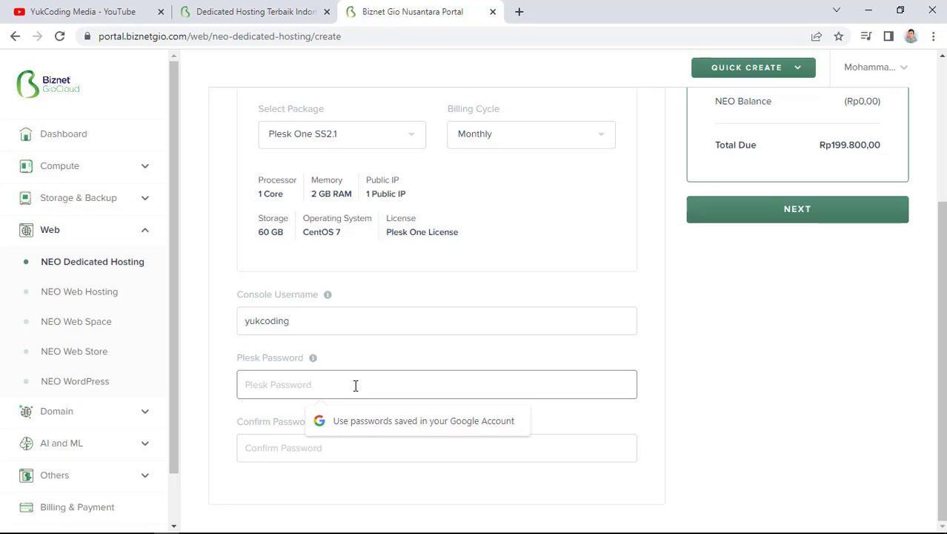
pyautogui.write('•••••••••')
pyautogui.click(318, 437)
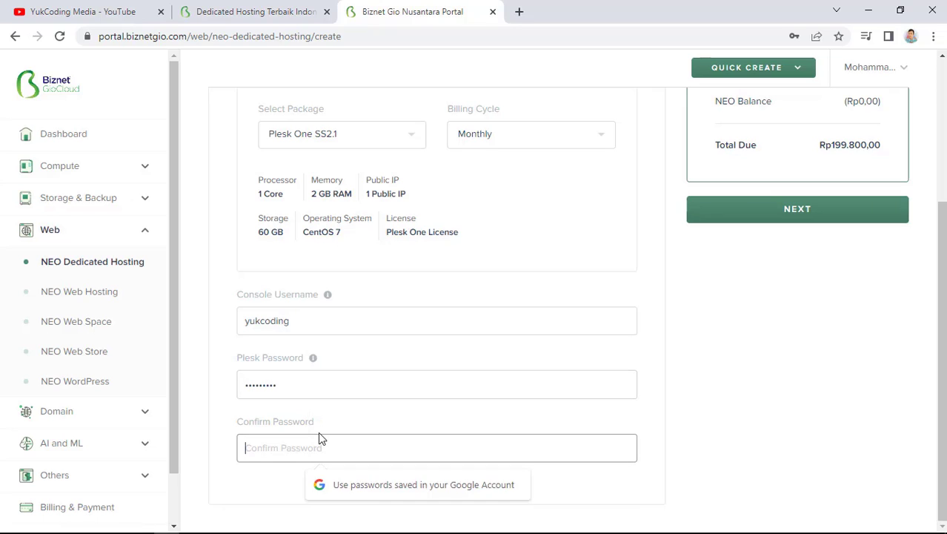
pyautogui.write('••••••')
pyautogui.press('BackSpace')
pyautogui.press('BackSpace')
pyautogui.press('BackSpace')
pyautogui.press('BackSpace')
pyautogui.press('BackSpace')
pyautogui.press('BackSpace')
pyautogui.write('••••••••••')
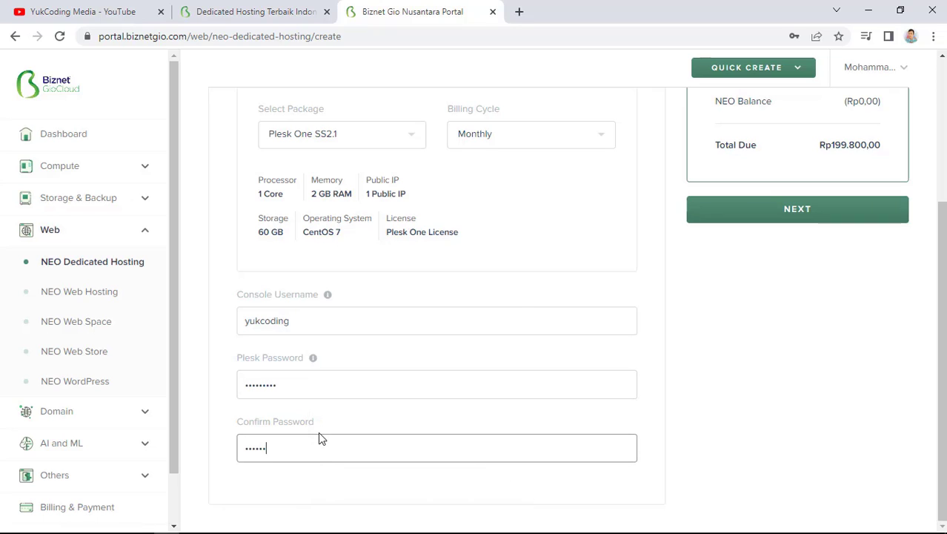
# Retype both Plesk password fields until they match, then proceed to order review
pyautogui.click(322, 390)
pyautogui.press('BackSpace')
pyautogui.press('BackSpace')
pyautogui.press('BackSpace')
pyautogui.press('BackSpace')
pyautogui.press('BackSpace')
pyautogui.press('BackSpace')
pyautogui.press('BackSpace')
pyautogui.press('BackSpace')
pyautogui.press('BackSpace')
pyautogui.write('•••••••••')
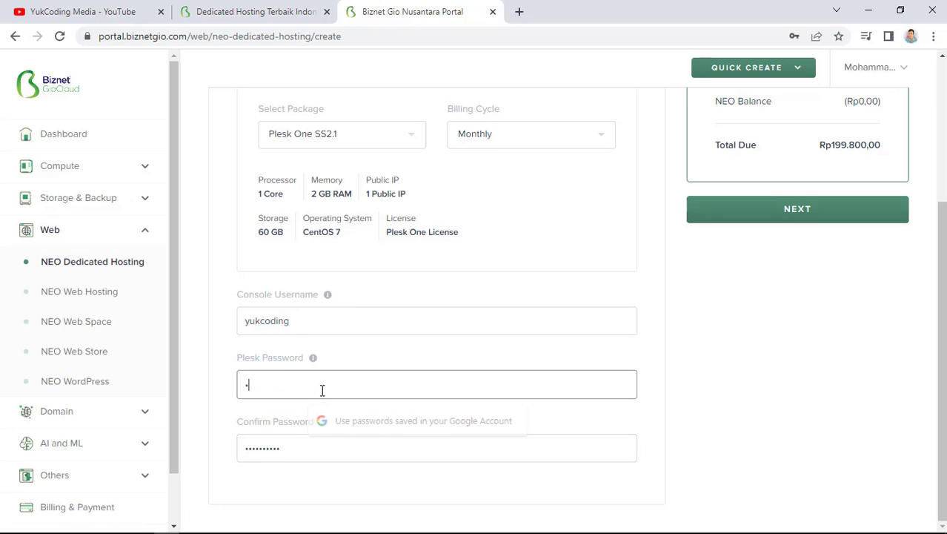
pyautogui.click(321, 440)
pyautogui.press('BackSpace')
pyautogui.press('BackSpace')
pyautogui.press('BackSpace')
pyautogui.press('BackSpace')
pyautogui.press('BackSpace')
pyautogui.press('BackSpace')
pyautogui.press('BackSpace')
pyautogui.press('BackSpace')
pyautogui.press('BackSpace')
pyautogui.press('BackSpace')
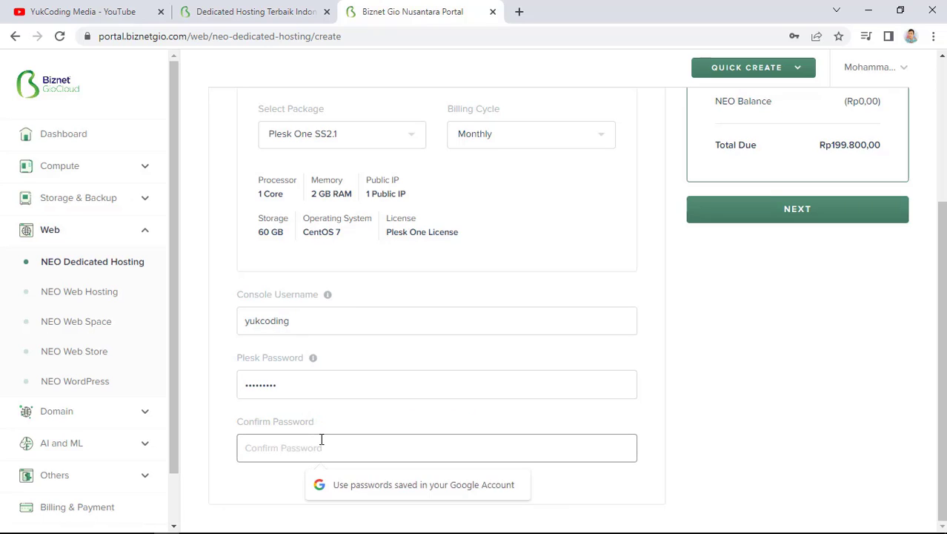
pyautogui.write('•••••••••')
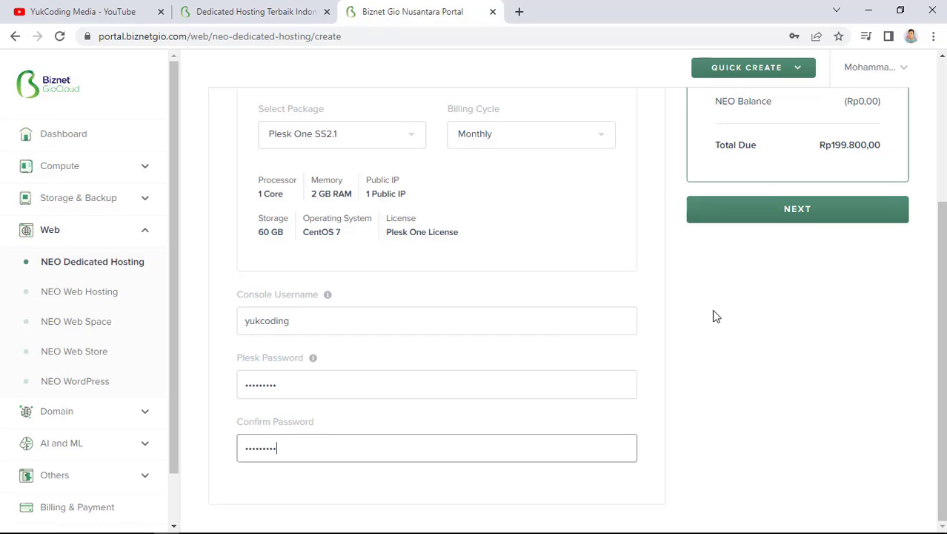
pyautogui.scroll(1, 813, 318)
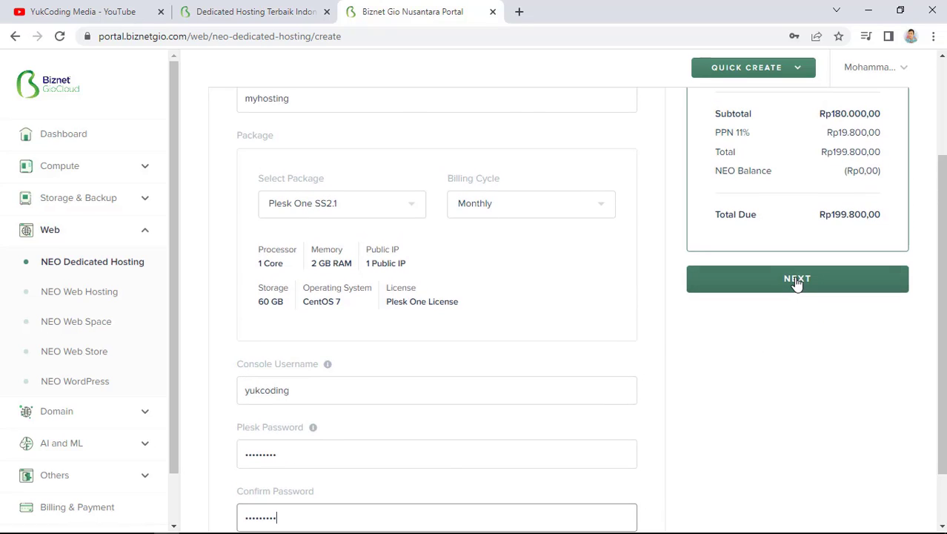
pyautogui.click(796, 282)
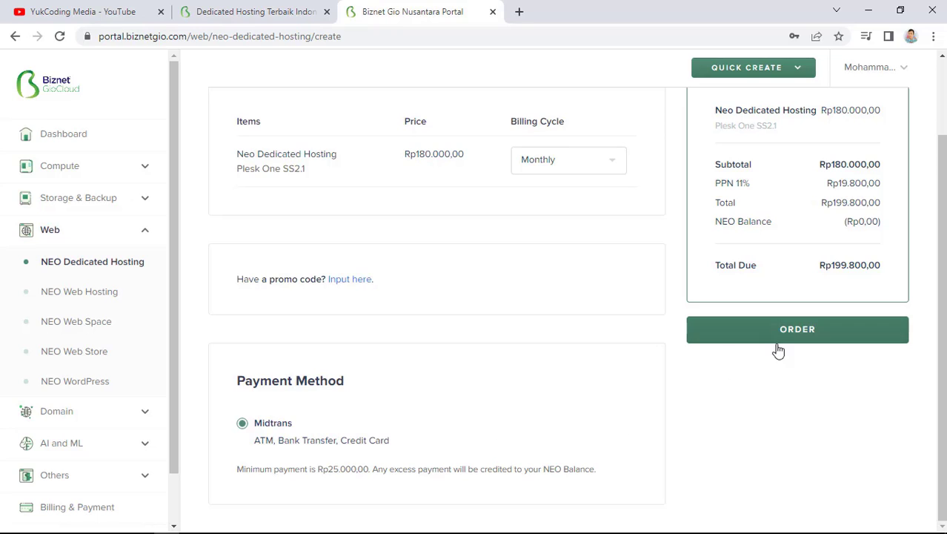
# Leave the order review and return to the NEO Dedicated Hosting server list
pyautogui.scroll(2, 647, 415)
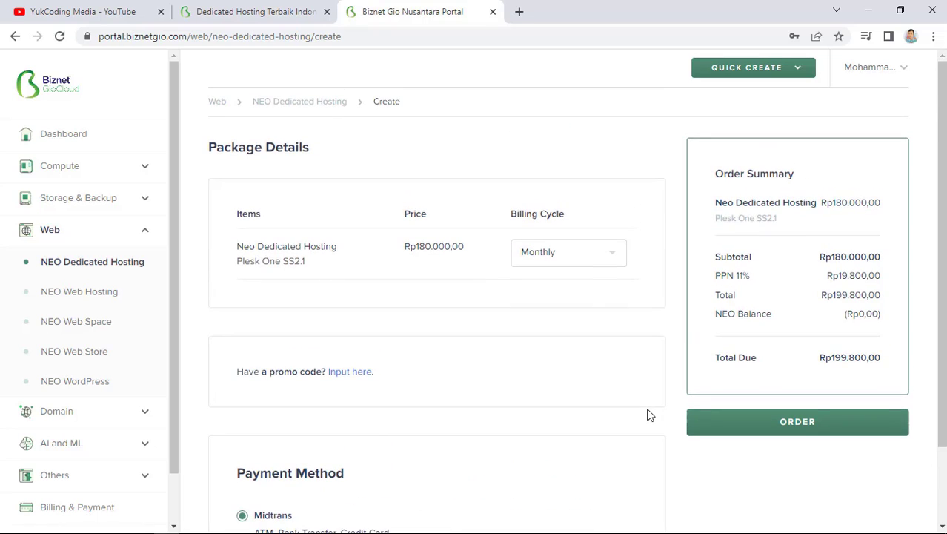
pyautogui.click(320, 103)
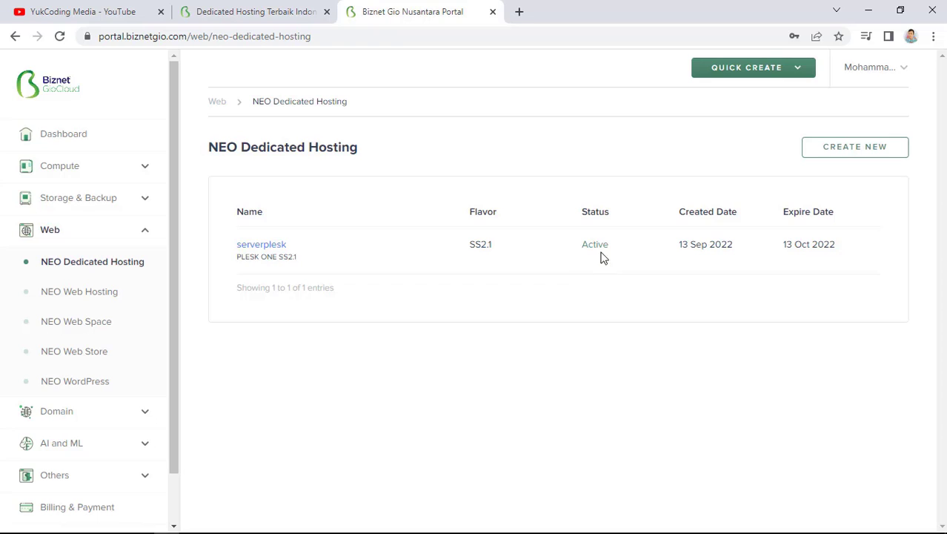
# Browse the serverplesk overview and launch its remote console
pyautogui.click(261, 246)
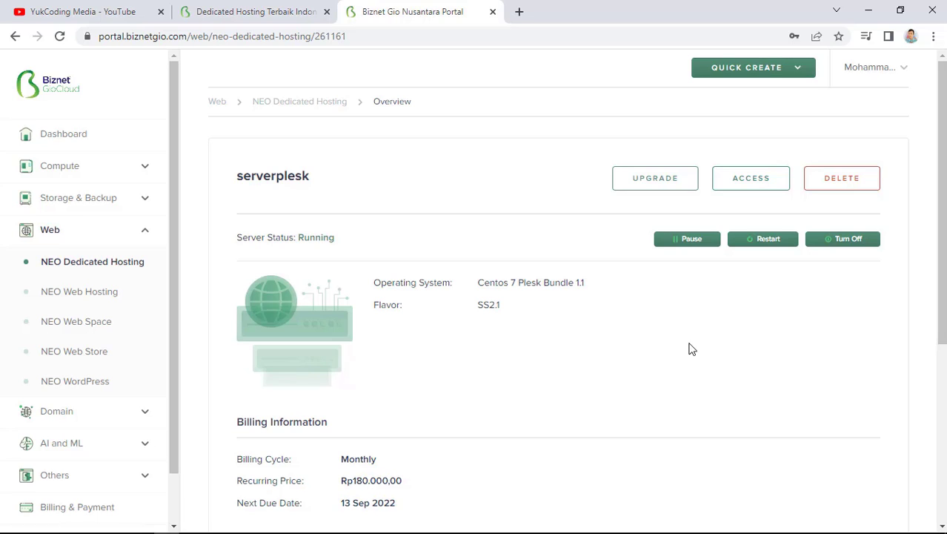
pyautogui.scroll(-4, 694, 328)
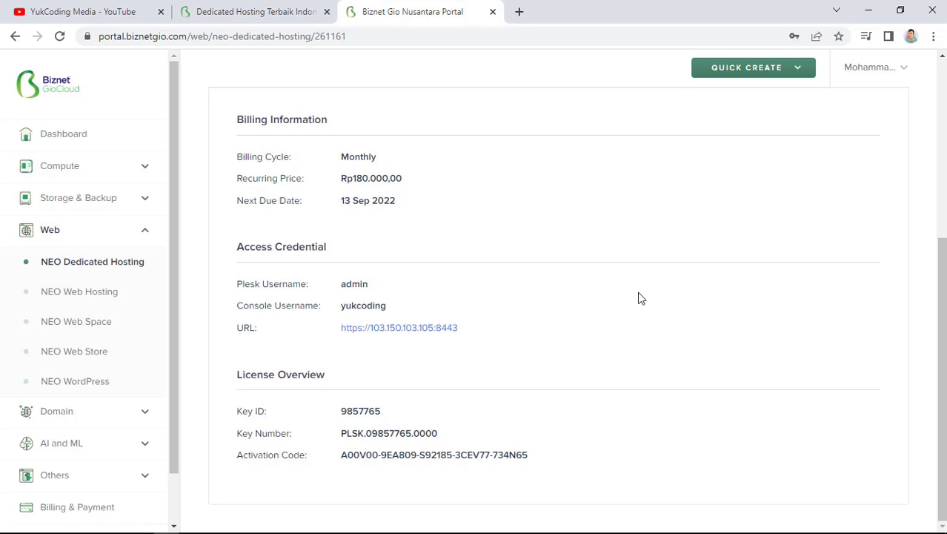
pyautogui.scroll(4, 677, 296)
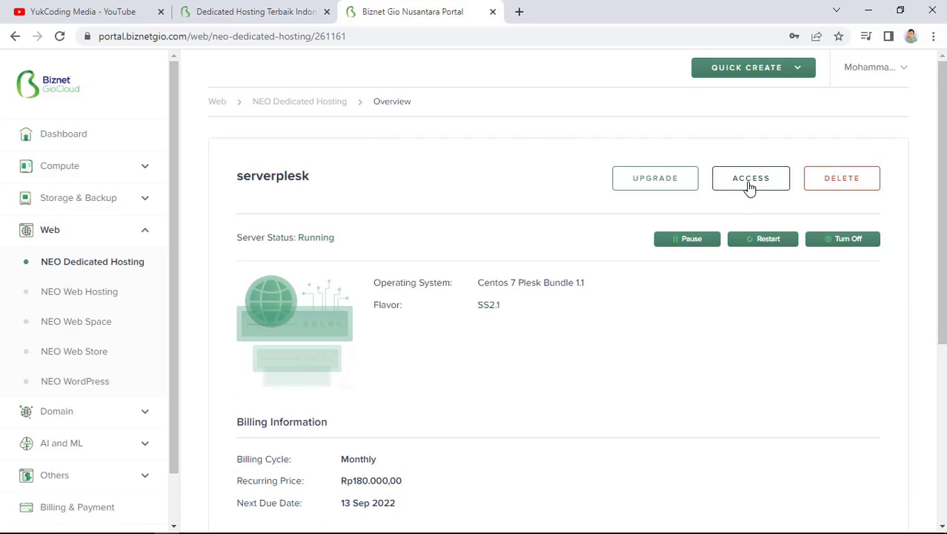
pyautogui.click(750, 180)
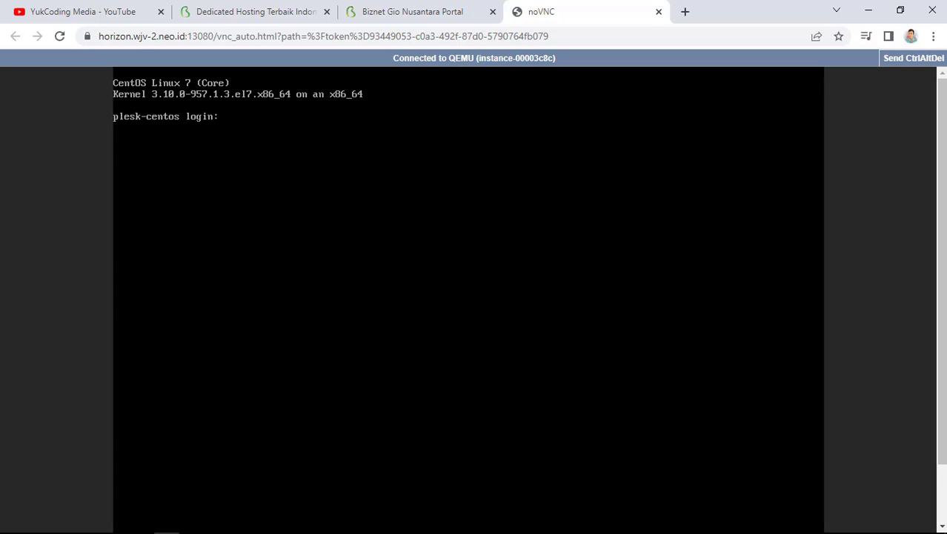
# Log in at the plesk-centos prompt with the console username and password
pyautogui.write('yukcodingh')
pyautogui.press('BackSpace')
pyautogui.press('Return')
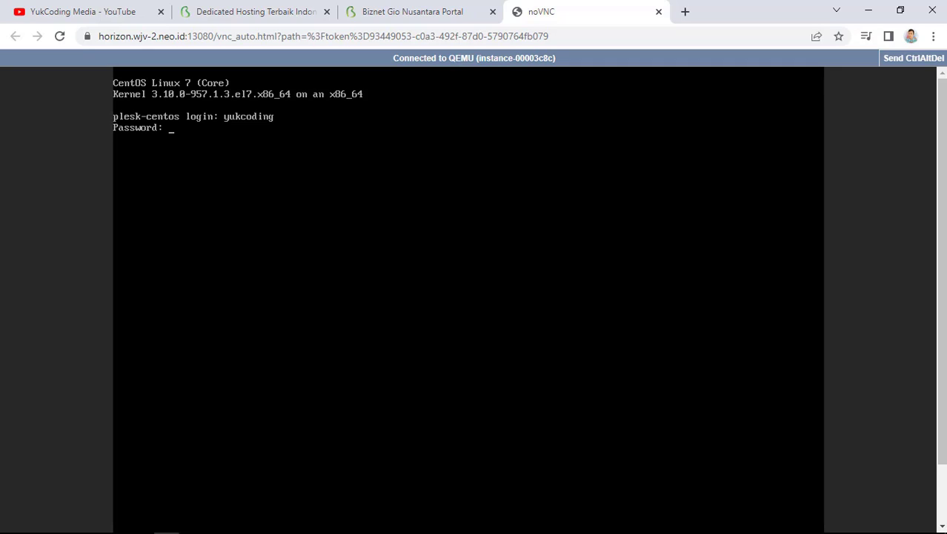
pyautogui.press('Return')
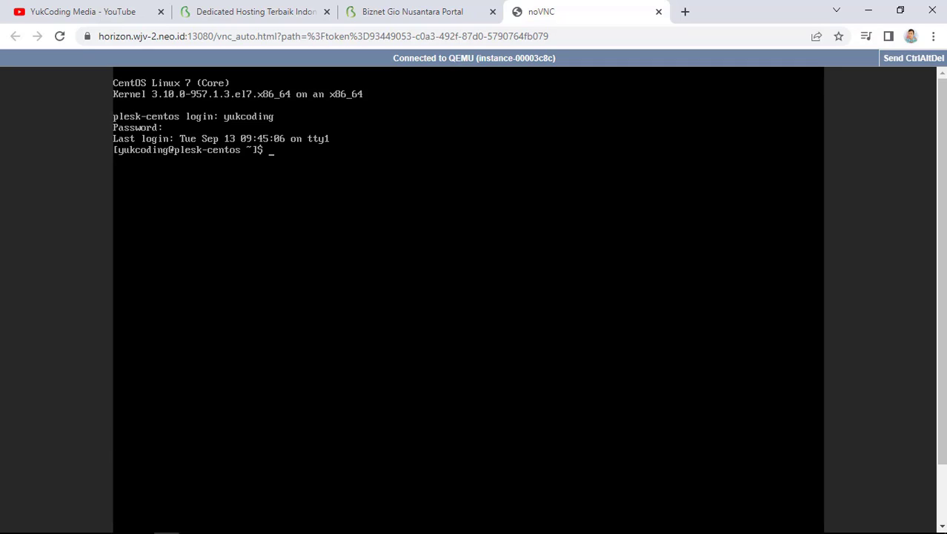
# Run ls, cd / and ls -l, then close the console tab
pyautogui.write('ls')
pyautogui.press('Return')
pyautogui.write('c')
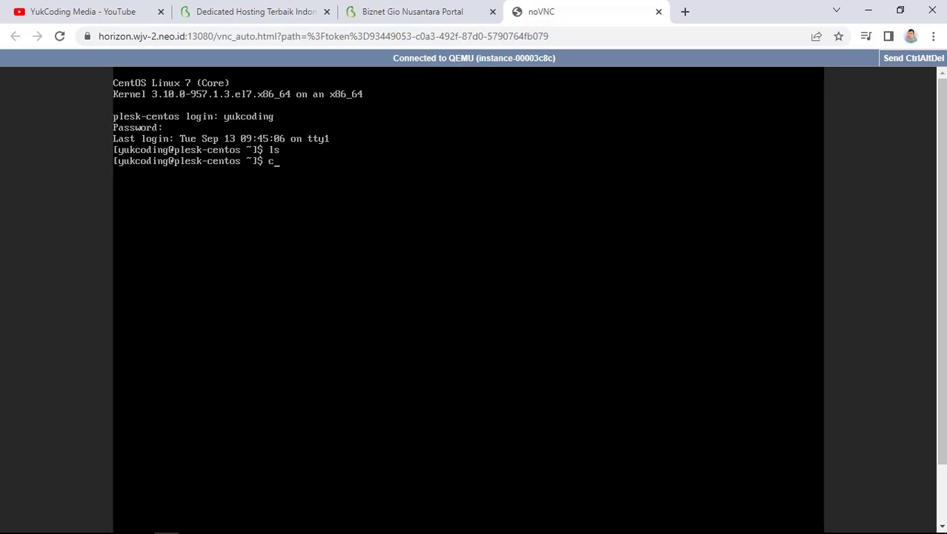
pyautogui.write('d /')
pyautogui.press('Return')
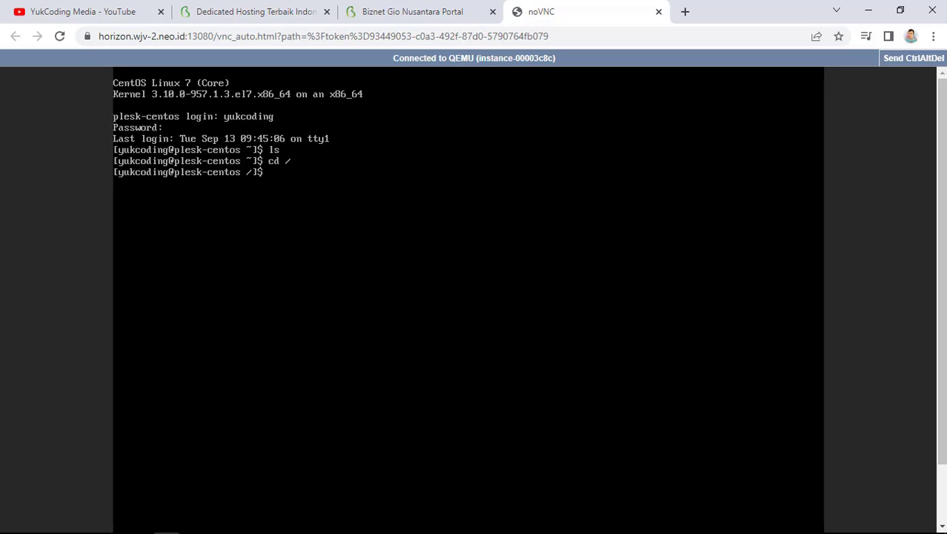
pyautogui.write('ls -l')
pyautogui.press('Return')
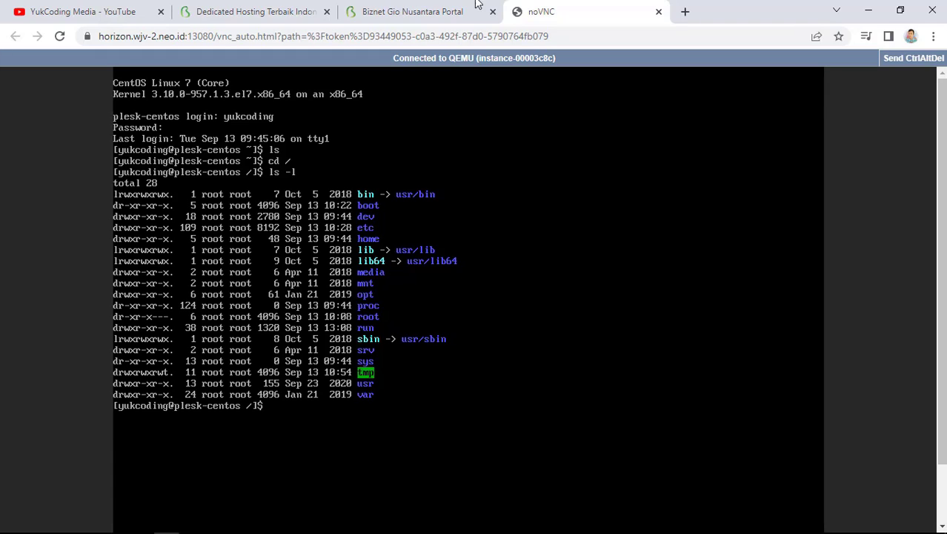
pyautogui.click(658, 11)
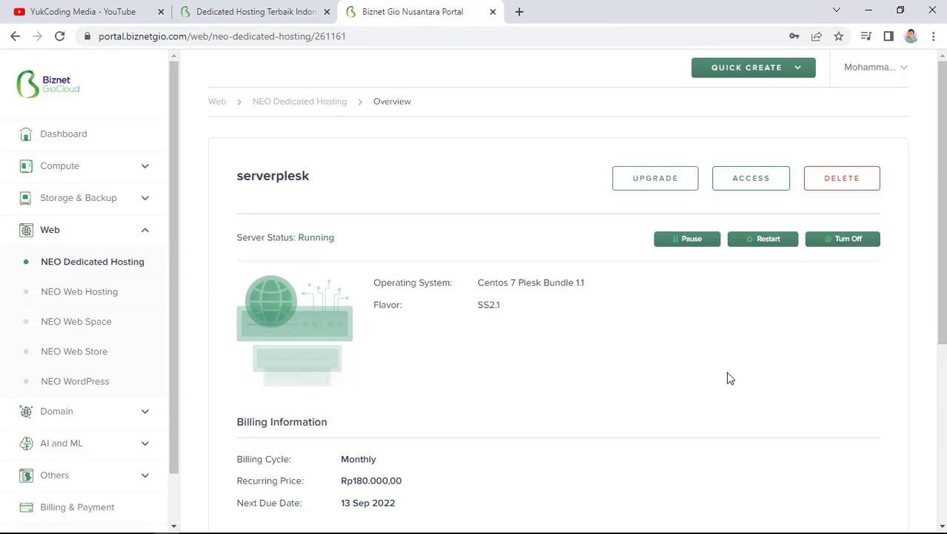
pyautogui.scroll(-4, 729, 377)
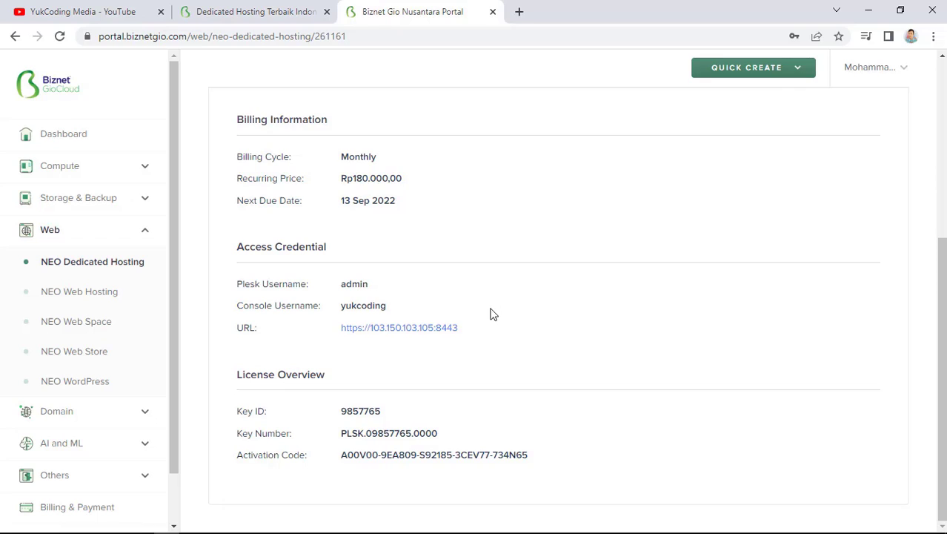
# Log in to the server's Plesk panel as admin with the administrator password
pyautogui.click(399, 334)
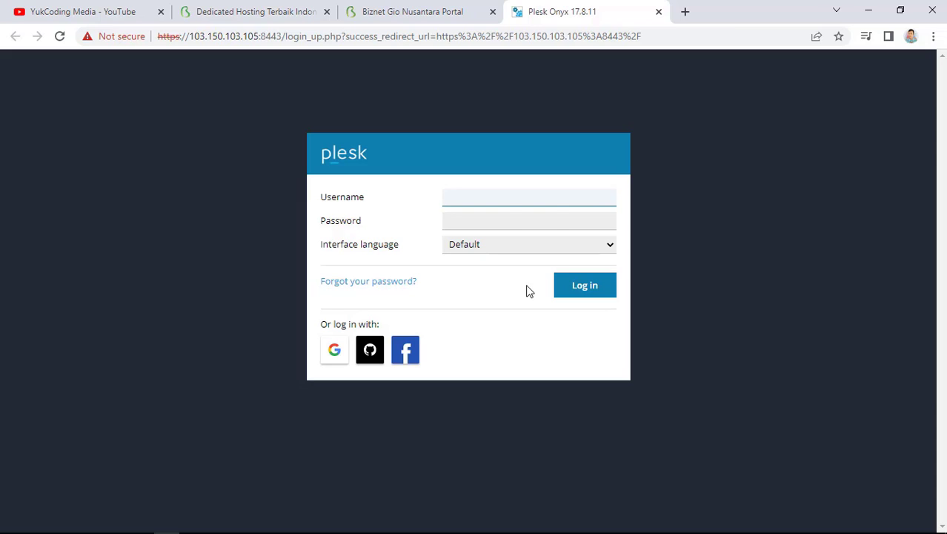
pyautogui.write('admin')
pyautogui.press('Tab')
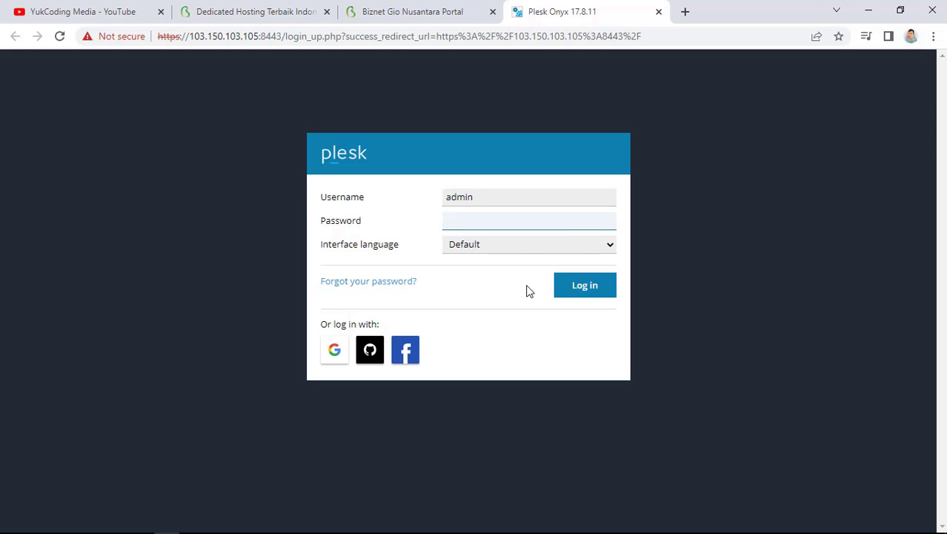
pyautogui.write('•••••••••')
pyautogui.click(592, 295)
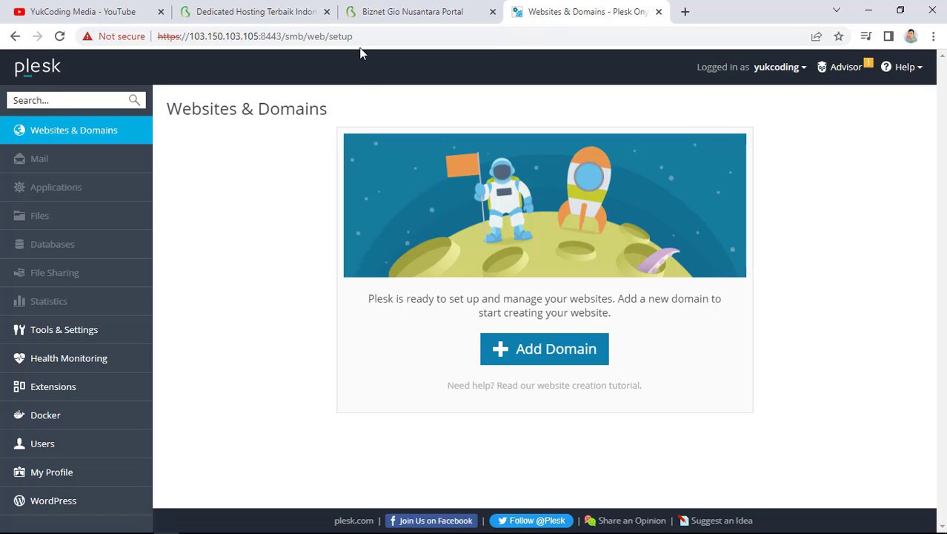
pyautogui.click(375, 7)
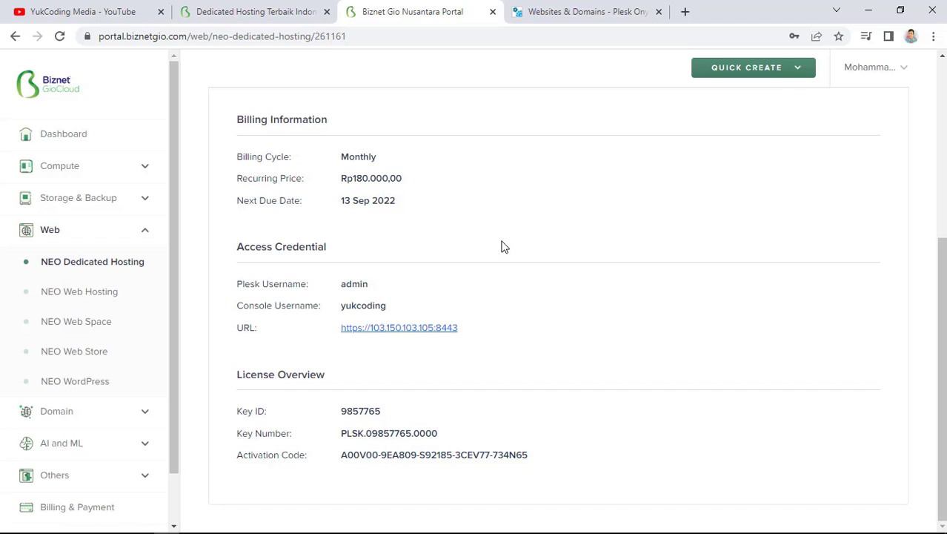
# Review yukcodingmedia.com's nameservers and its still-empty DNS records in NEO Domain
pyautogui.click(126, 416)
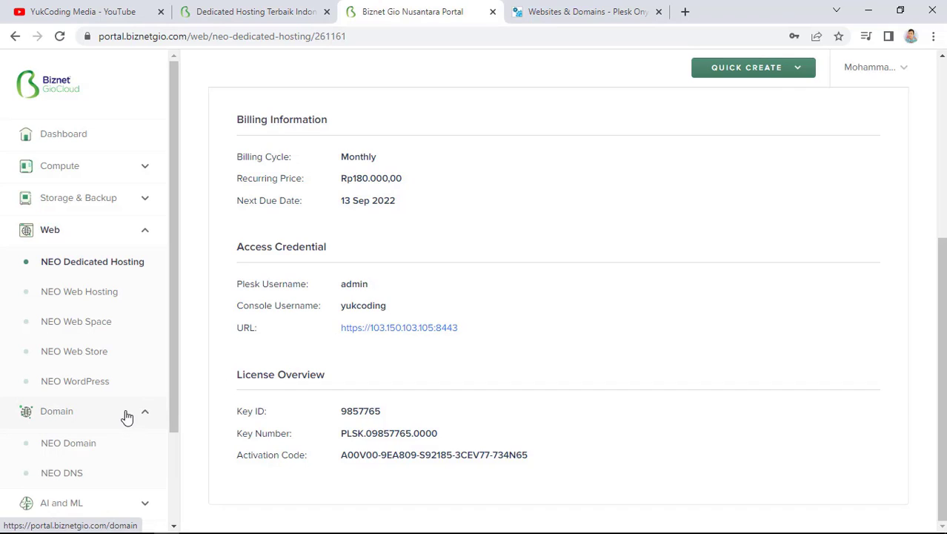
pyautogui.click(80, 450)
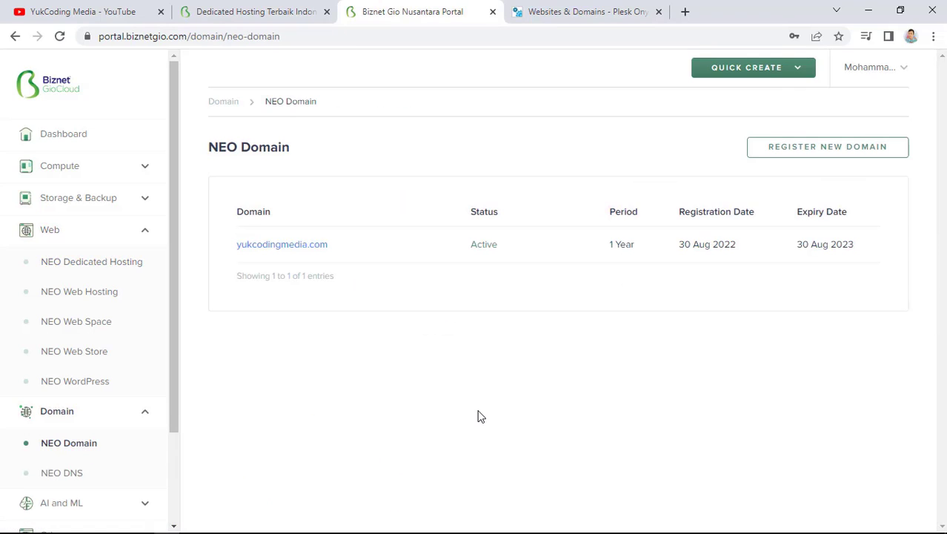
pyautogui.click(275, 247)
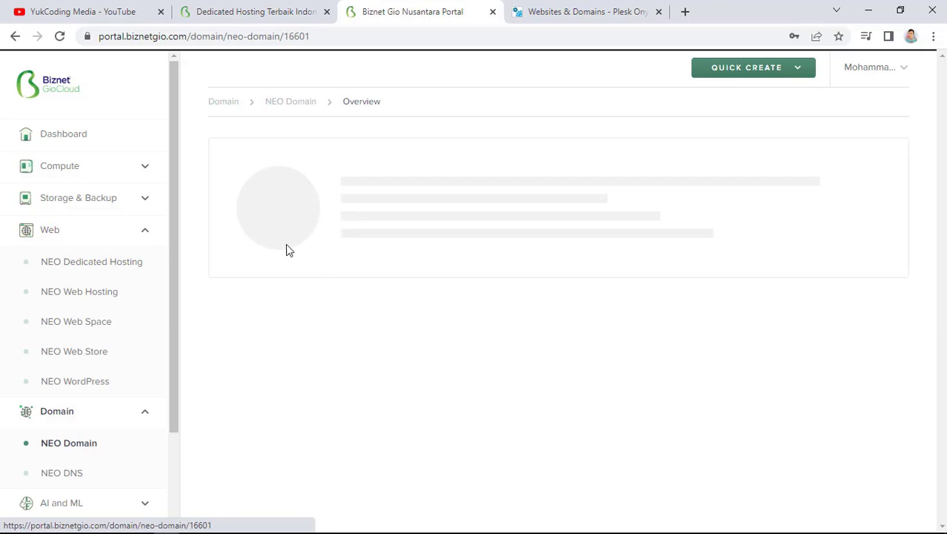
pyautogui.scroll(-4, 478, 359)
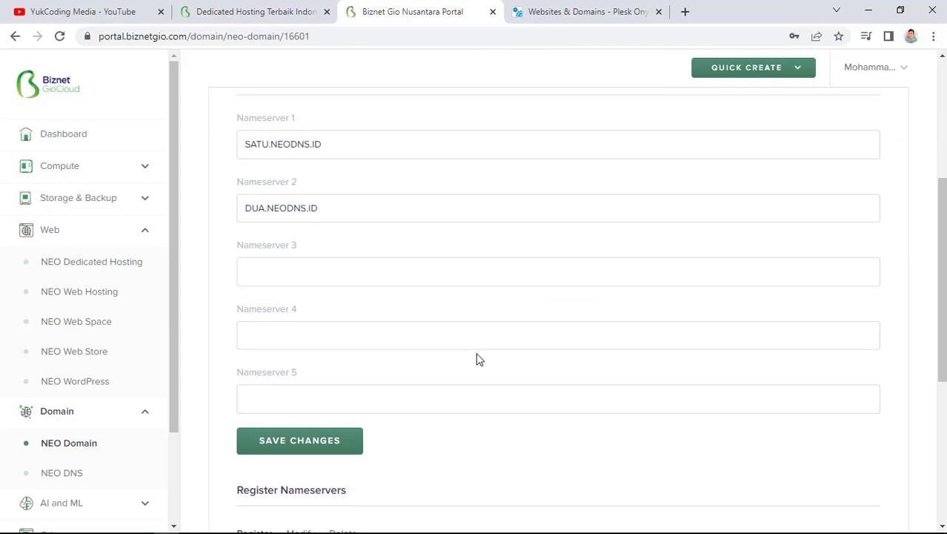
pyautogui.scroll(3, 478, 358)
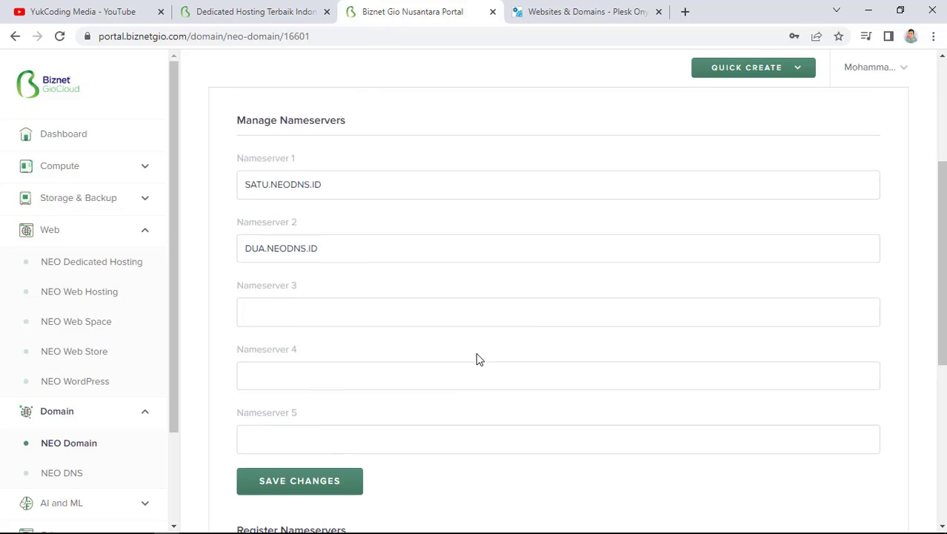
pyautogui.scroll(1, 478, 359)
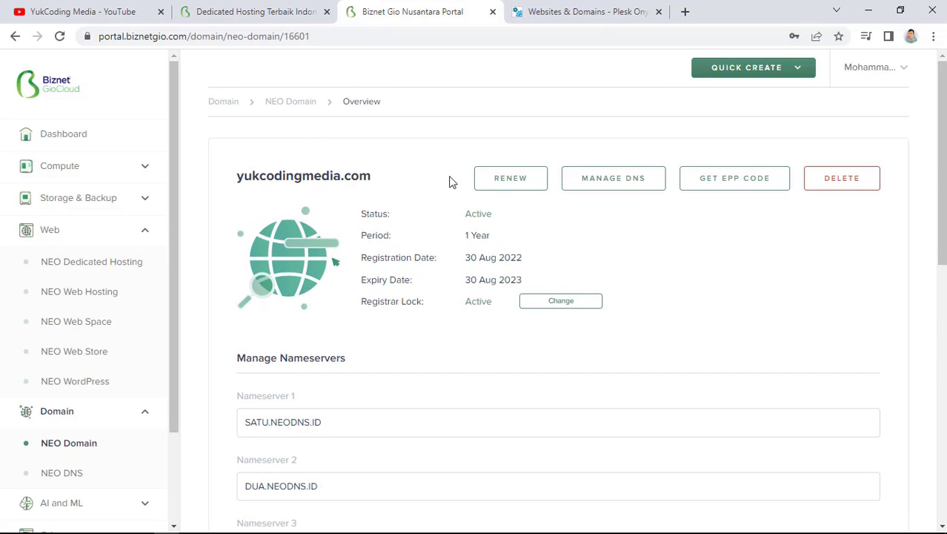
pyautogui.click(632, 186)
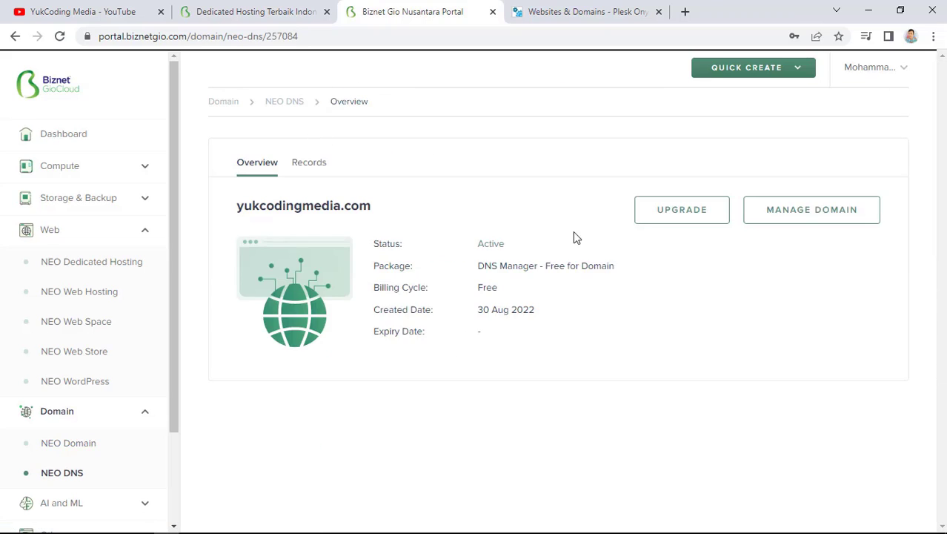
pyautogui.click(300, 166)
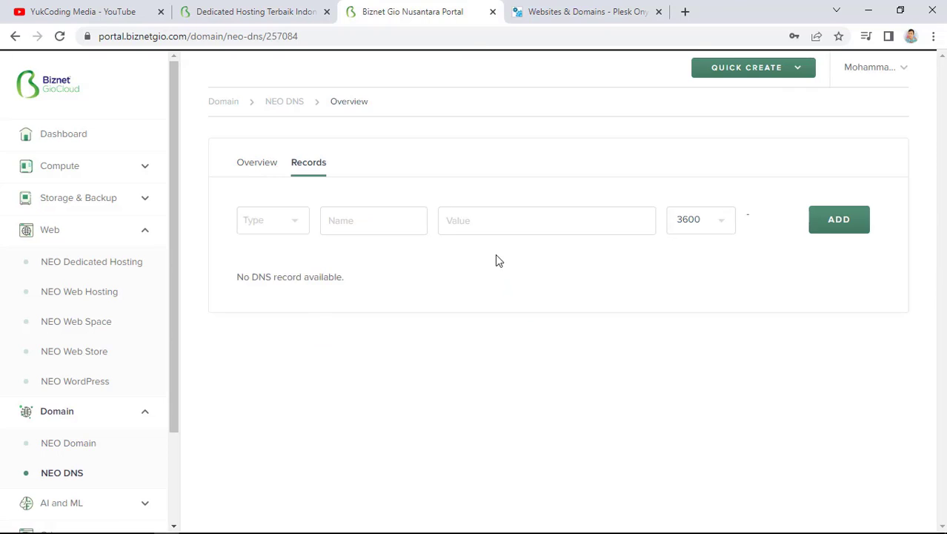
pyautogui.click(254, 167)
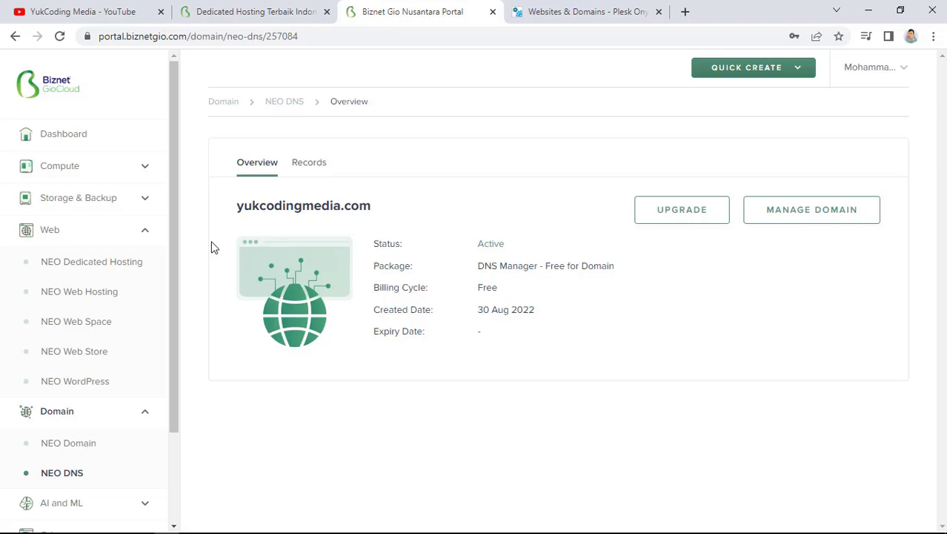
# Back on the registered domains list, select the yukcodingmedia.com name for reuse in Plesk
pyautogui.click(68, 442)
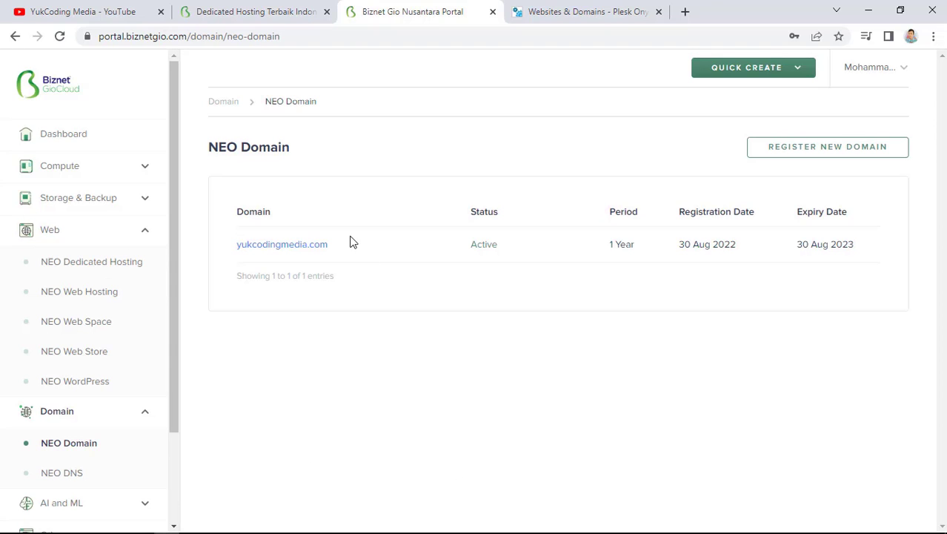
pyautogui.moveTo(334, 247); pyautogui.dragTo(238, 248)
pyautogui.hotkey('ctrl', 'c')
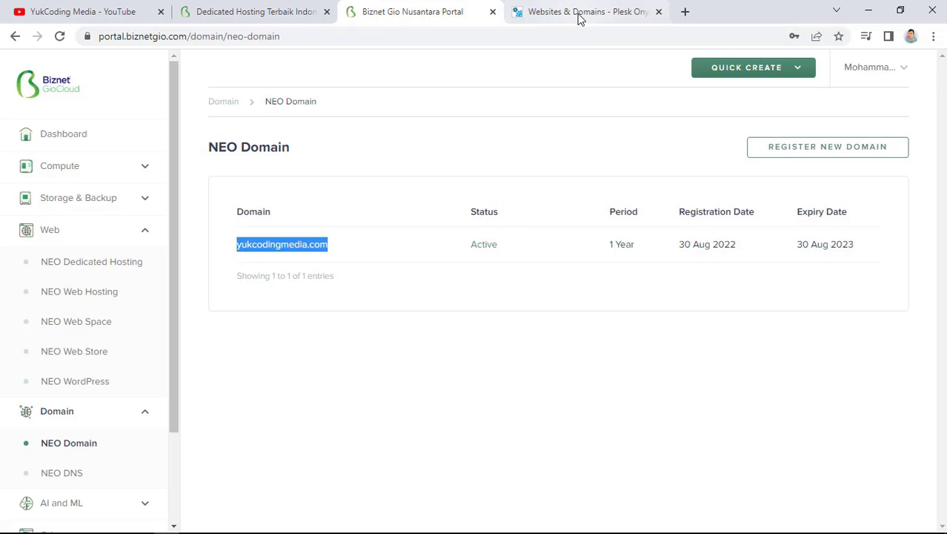
pyautogui.click(581, 12)
# Start a new domain in Plesk with the pasted yukcodingmedia.com name and the dedicated IP
pyautogui.click(566, 364)
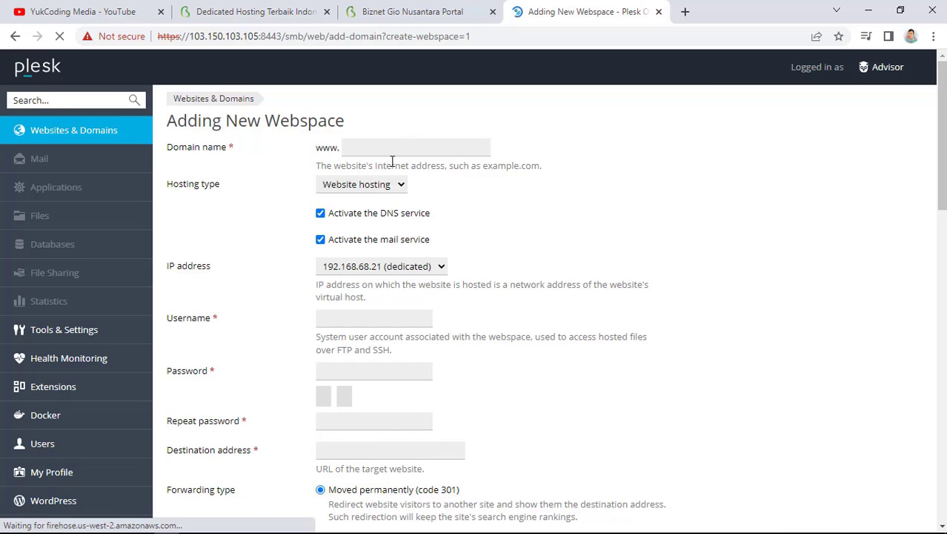
pyautogui.click(381, 168)
pyautogui.hotkey('ctrl', 'v')
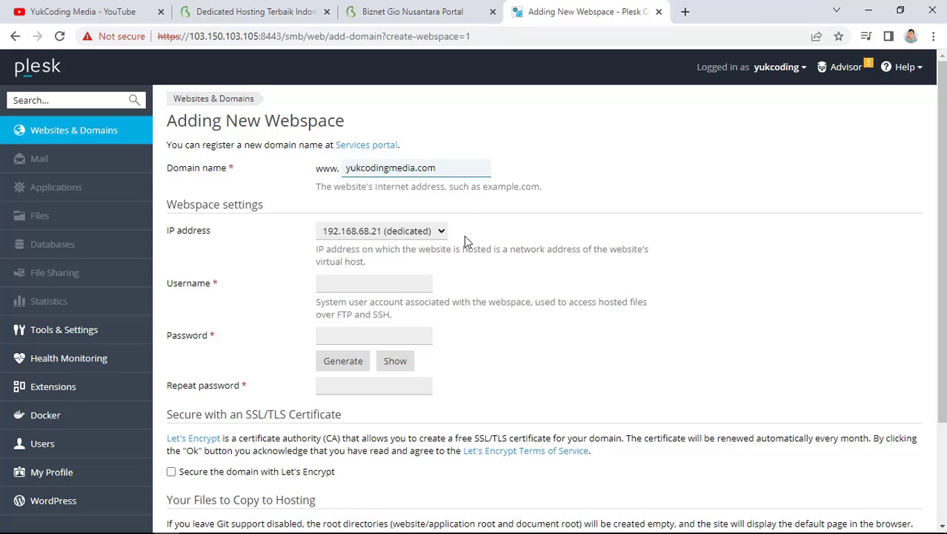
pyautogui.click(407, 232)
pyautogui.click(410, 246)
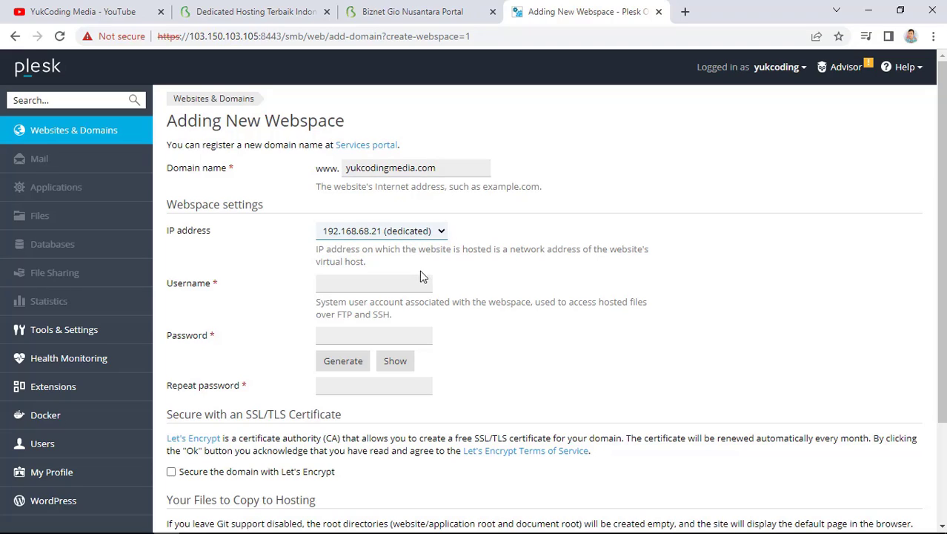
# Set the webspace system username to yukcoding2 and enter and confirm its password
pyautogui.click(399, 288)
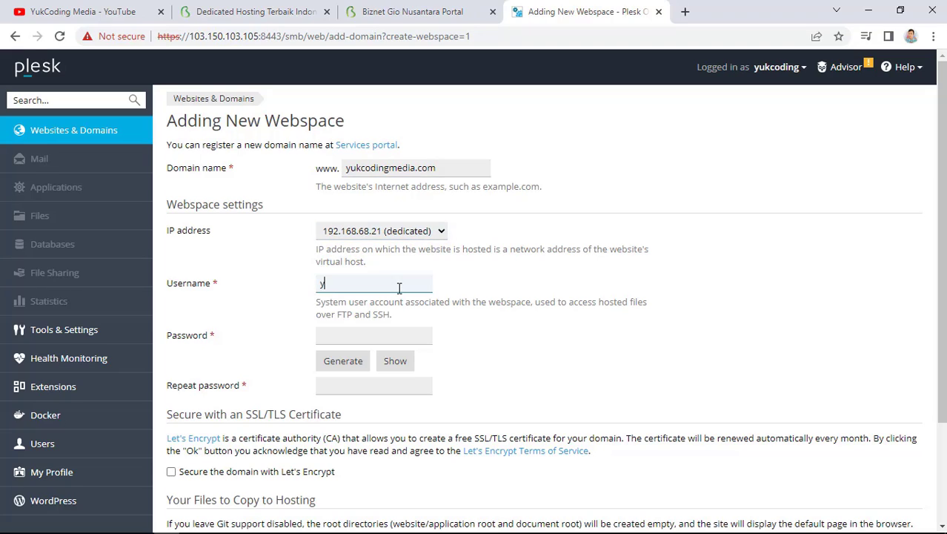
pyautogui.write('yukcoding2')
pyautogui.click(340, 333)
pyautogui.write('•••••••••')
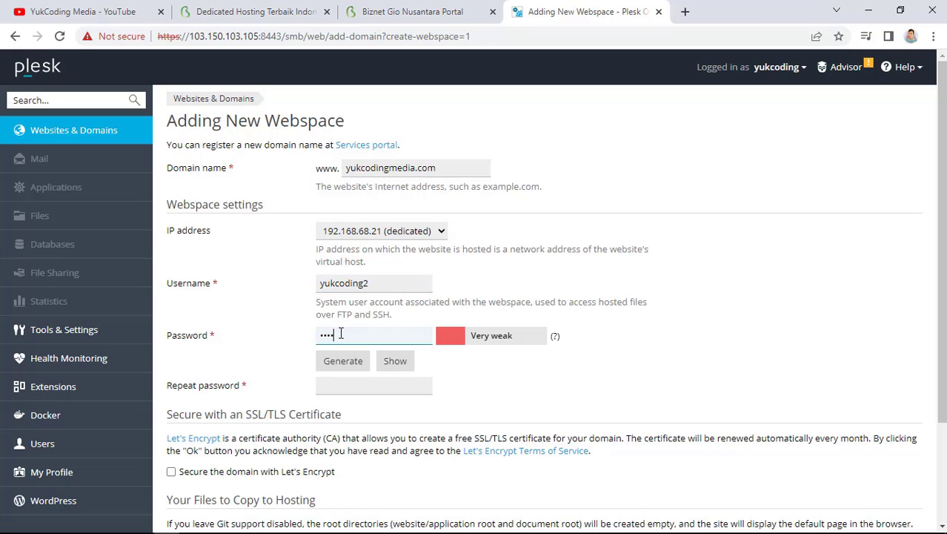
pyautogui.click(355, 386)
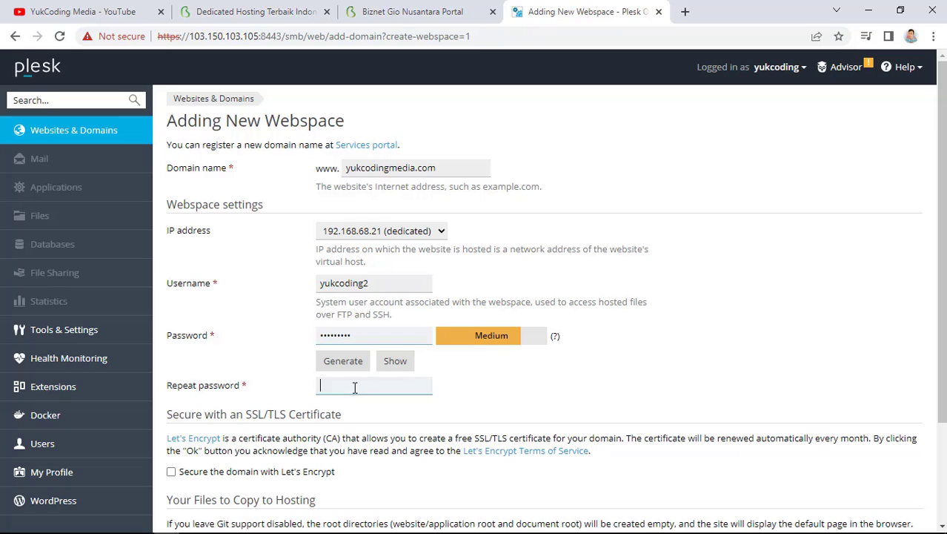
pyautogui.write('•••••')
# Turn on Secure with Let's Encrypt and leave Git support switched off
pyautogui.scroll(-3, 395, 420)
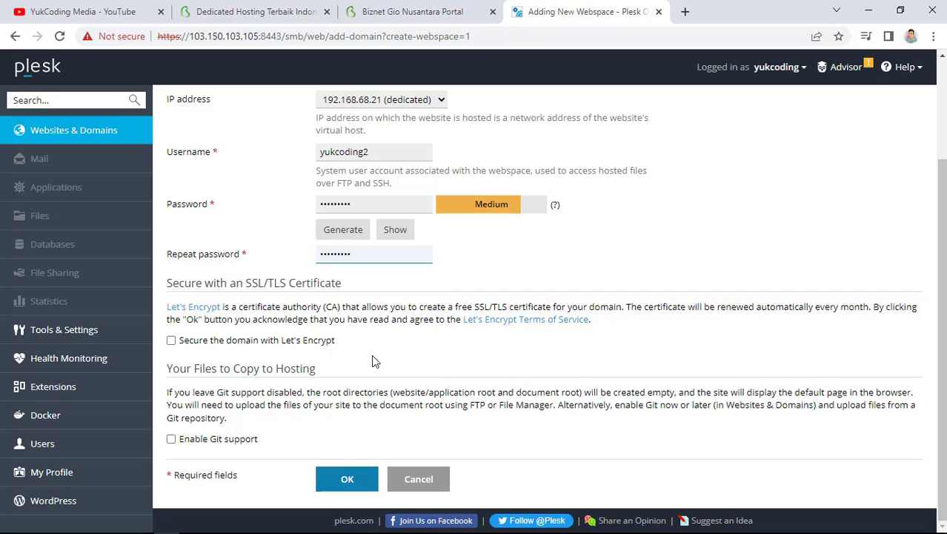
pyautogui.click(174, 340)
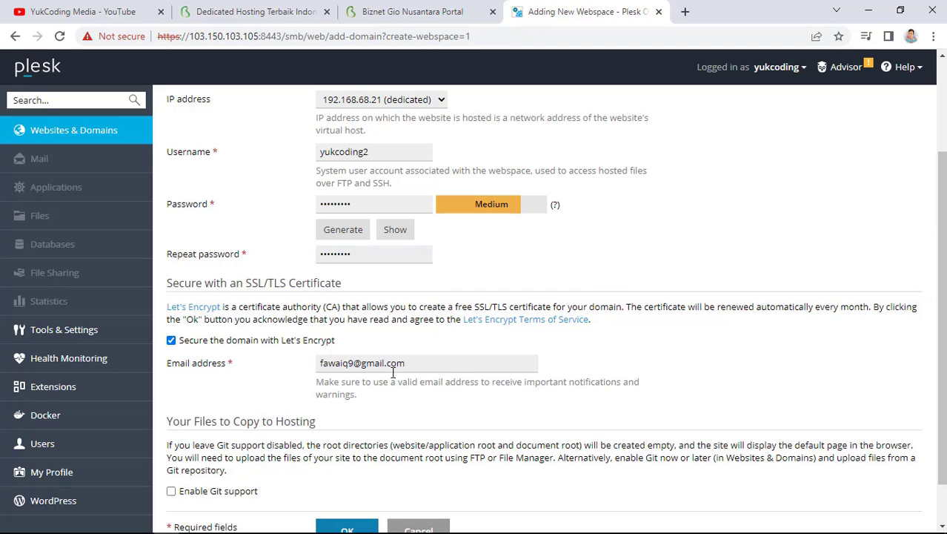
pyautogui.scroll(-1, 406, 408)
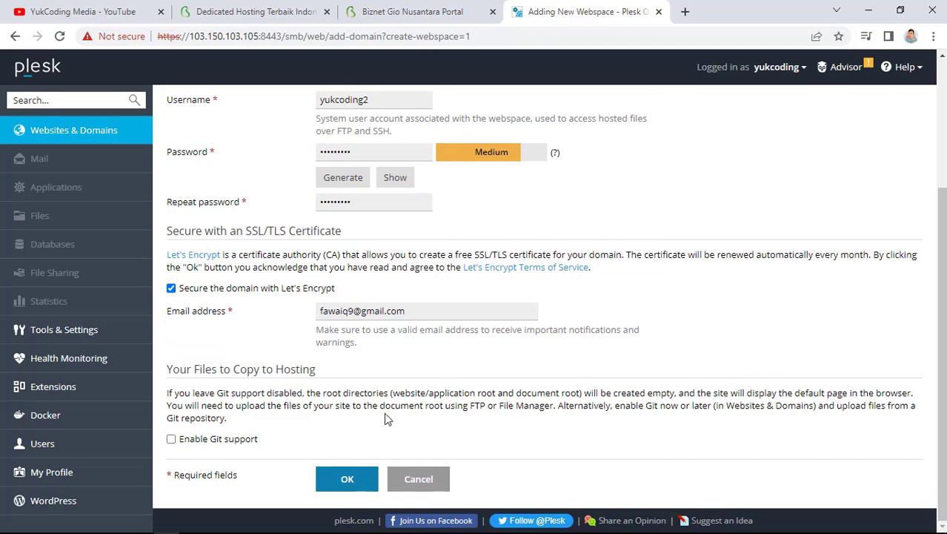
pyautogui.click(171, 441)
pyautogui.scroll(-2, 442, 437)
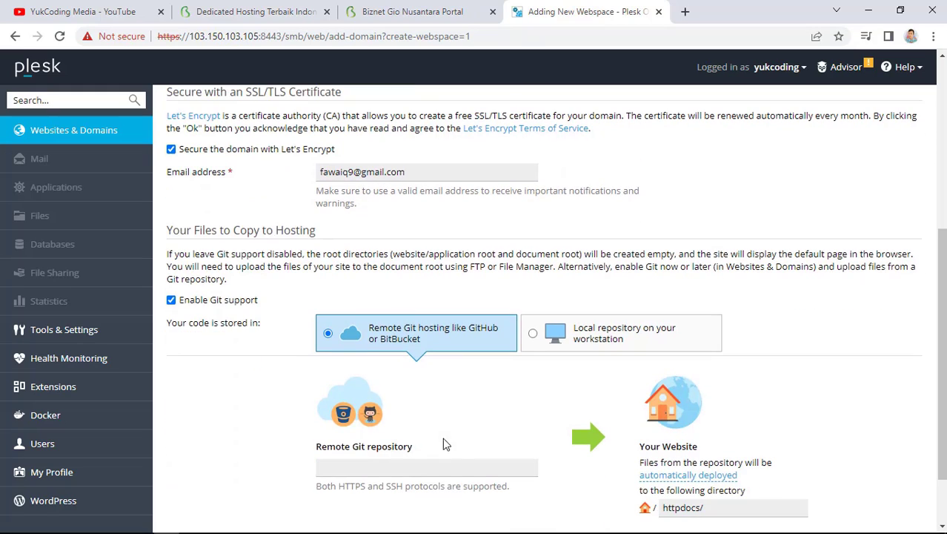
pyautogui.click(533, 335)
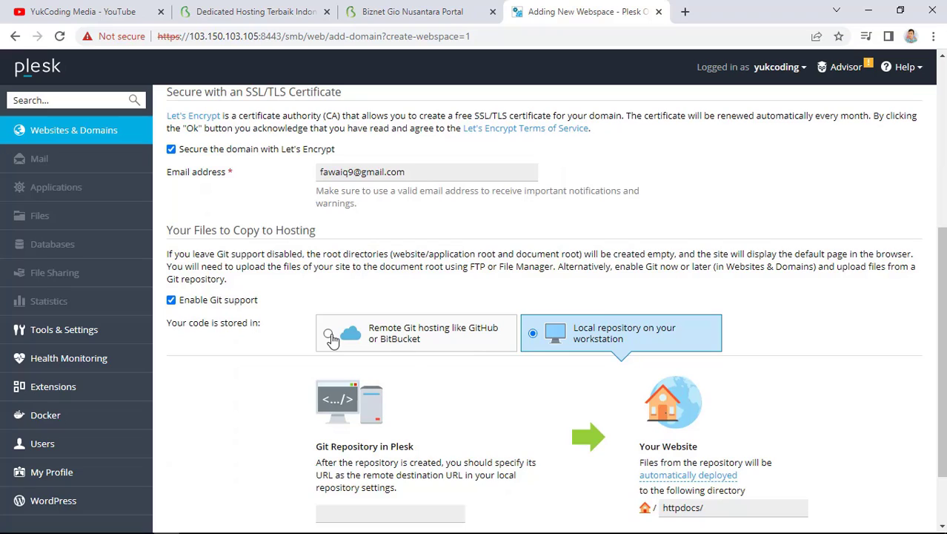
pyautogui.click(329, 335)
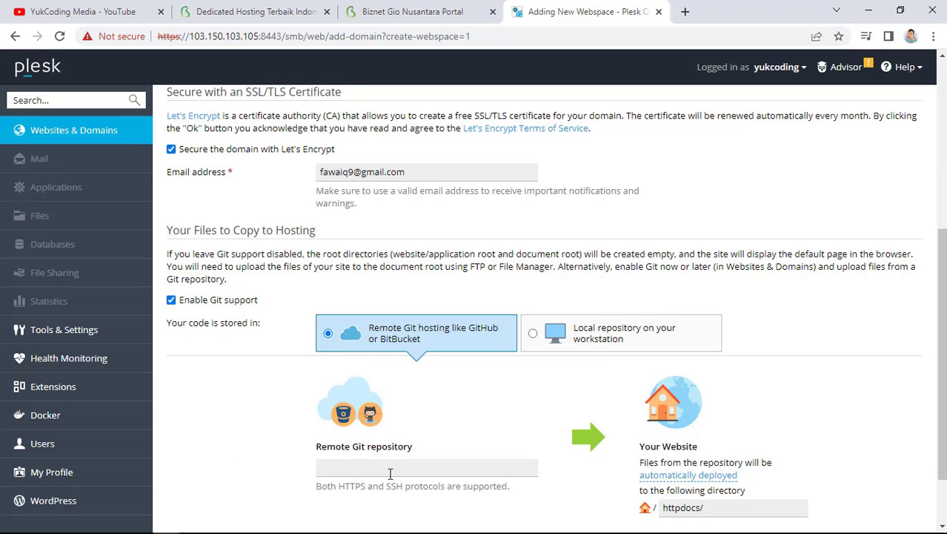
pyautogui.click(171, 299)
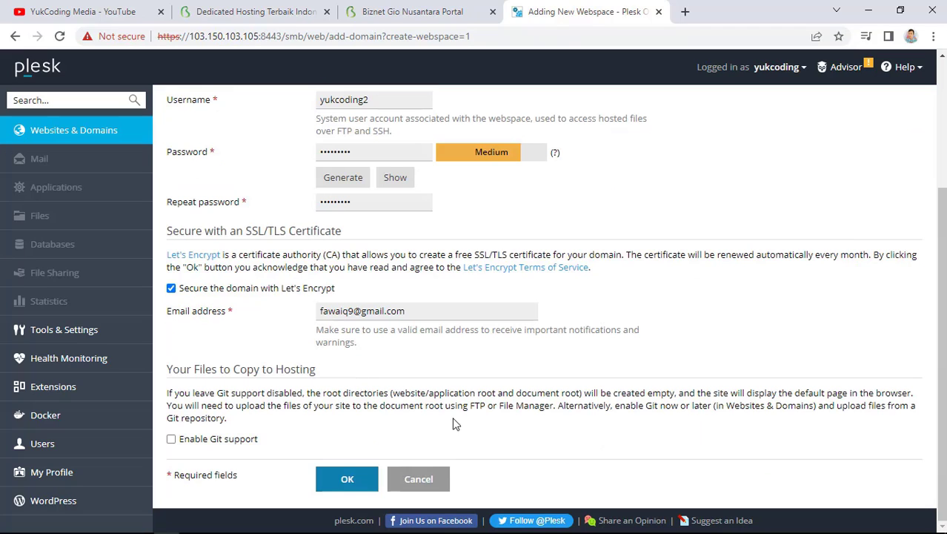
# Create the yukcodingmedia.com webspace, dismiss the SSL failure notice, and permanently disable the welcome box
pyautogui.click(348, 481)
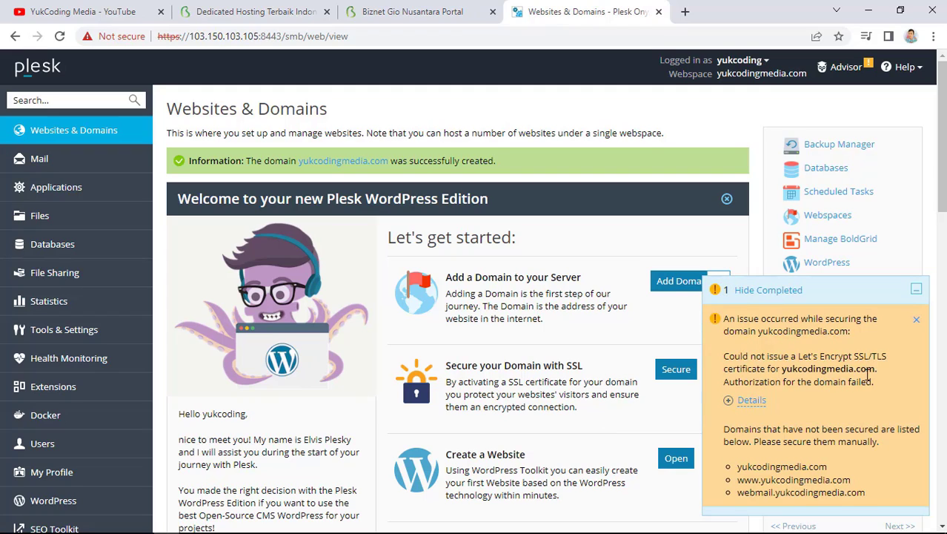
pyautogui.click(918, 318)
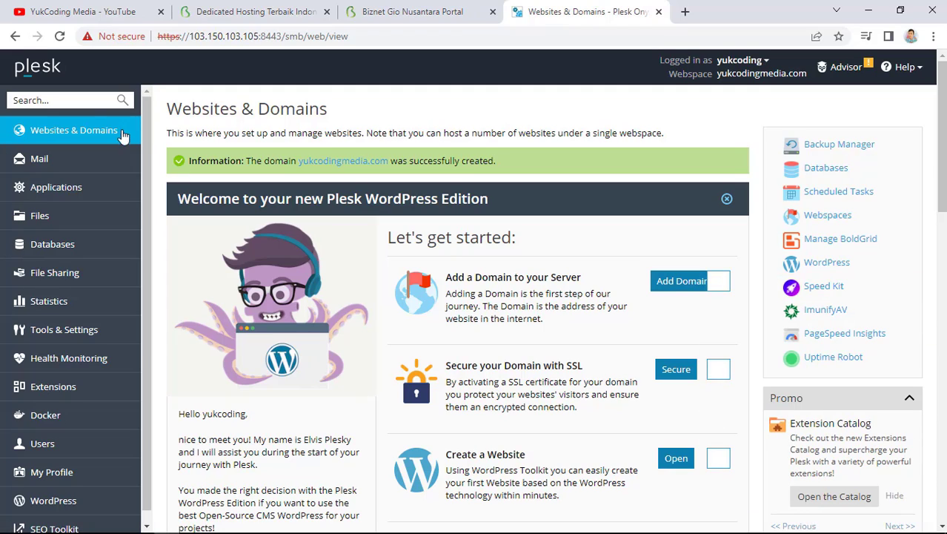
pyautogui.click(74, 131)
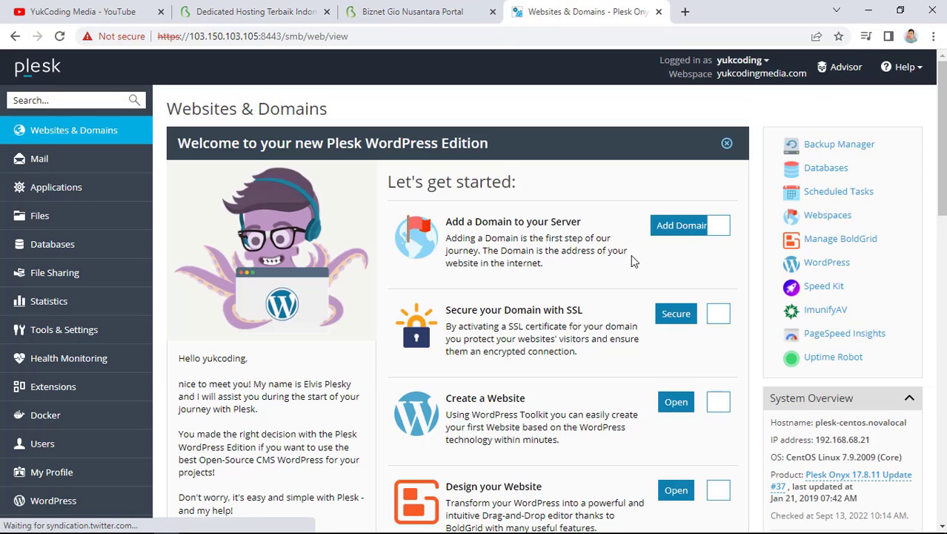
pyautogui.click(727, 145)
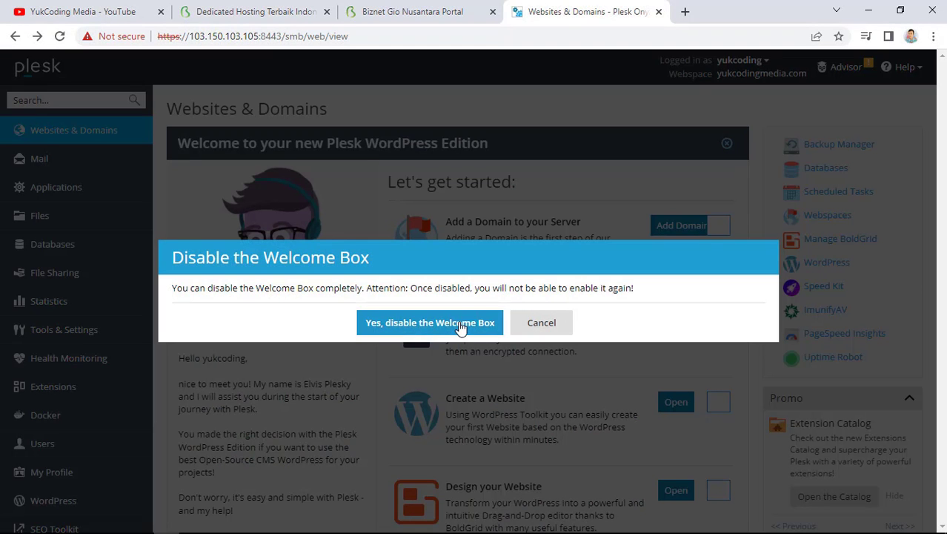
pyautogui.click(449, 321)
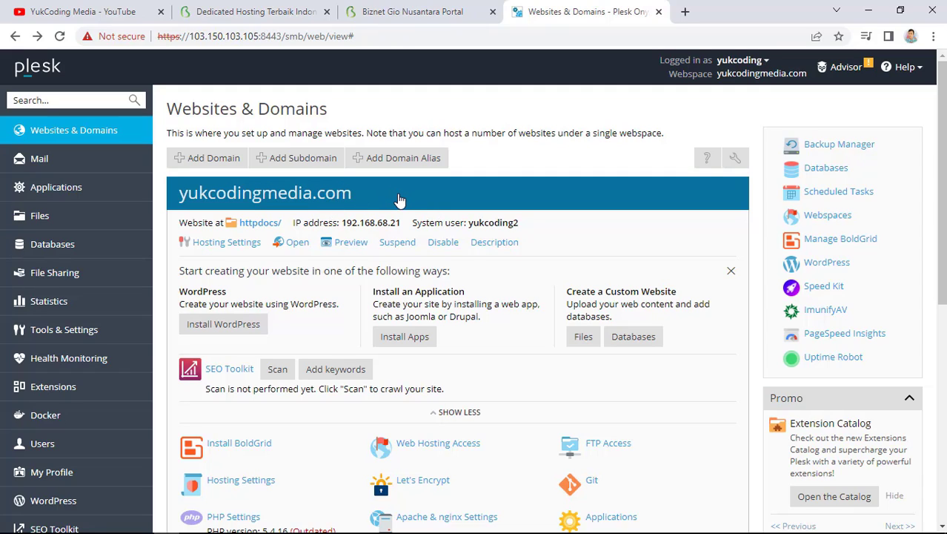
pyautogui.hotkey('ctrl', 'shift', 'Tab')
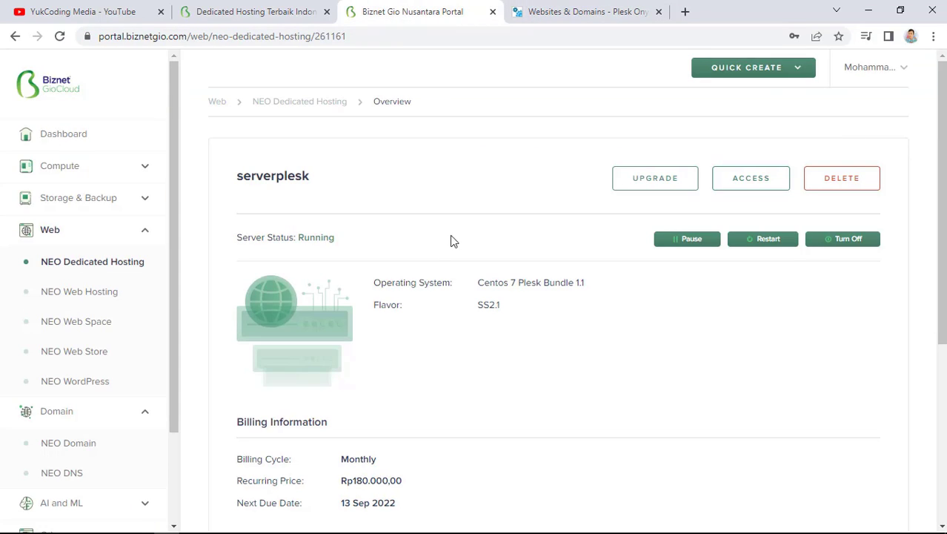
# In NEO DNS, add a CNAME record www pointing to yukcodingmedia.com
pyautogui.click(102, 449)
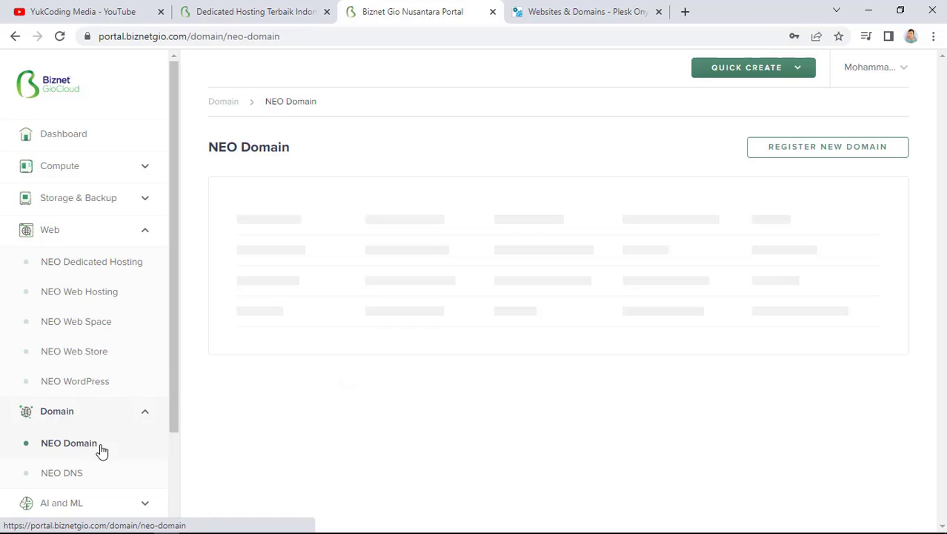
pyautogui.click(65, 475)
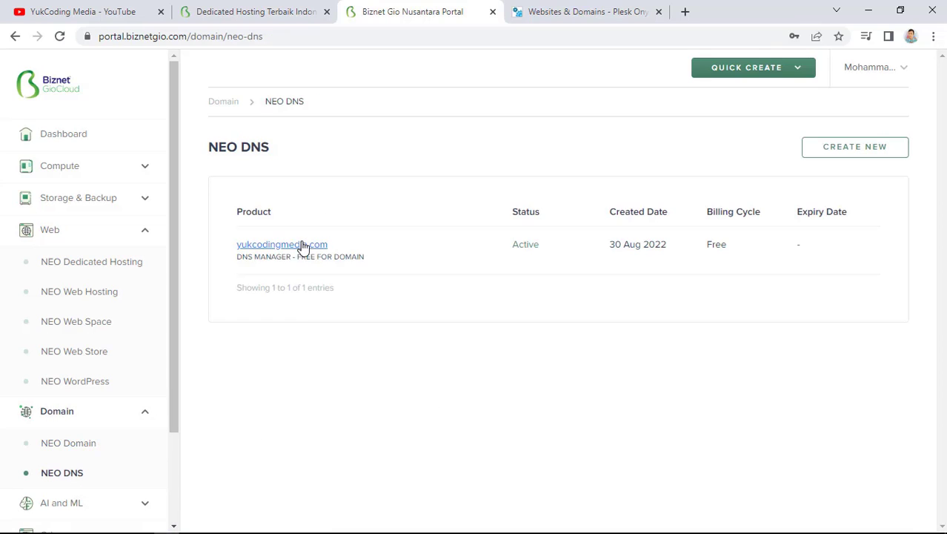
pyautogui.click(302, 252)
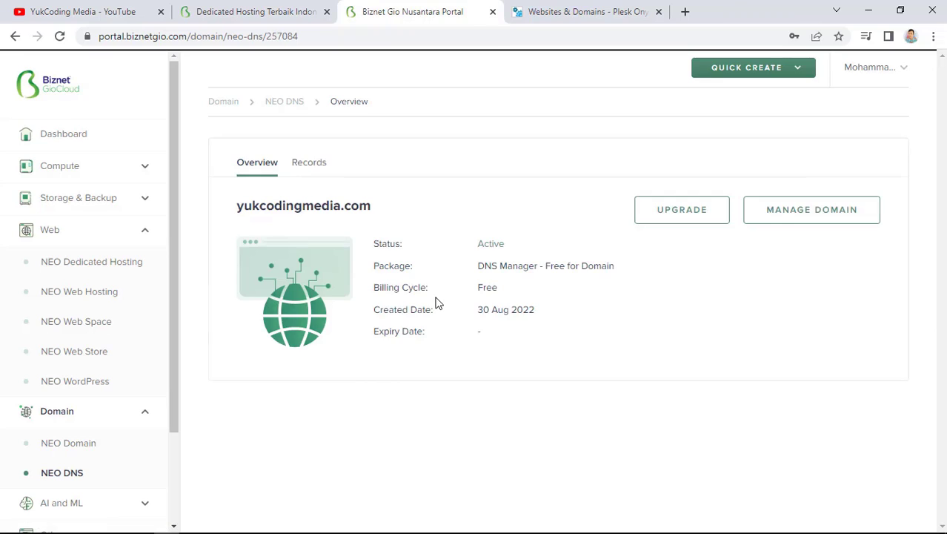
pyautogui.click(309, 169)
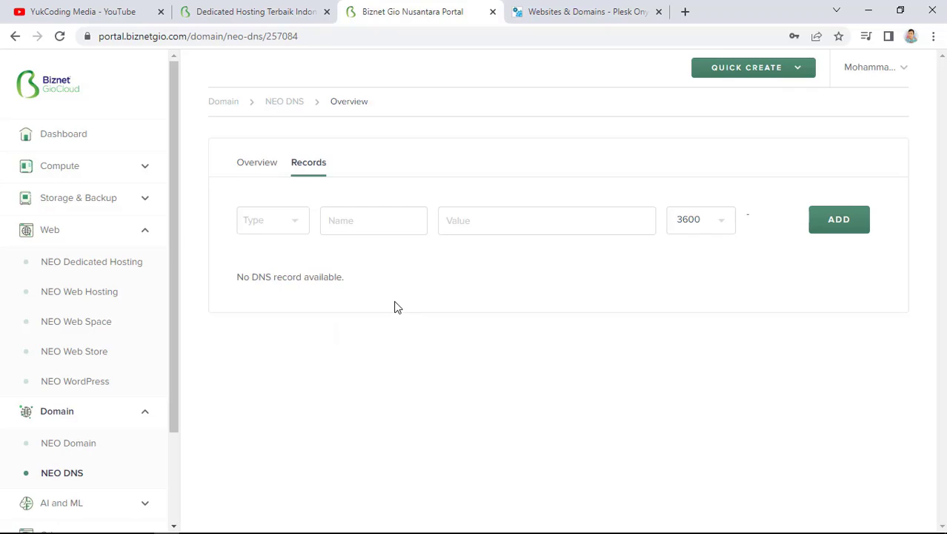
pyautogui.click(290, 232)
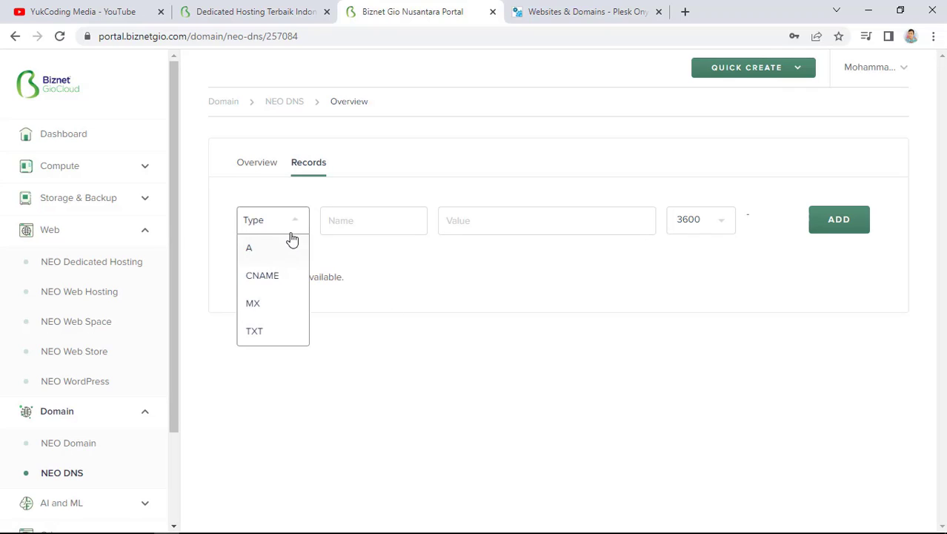
pyautogui.click(280, 273)
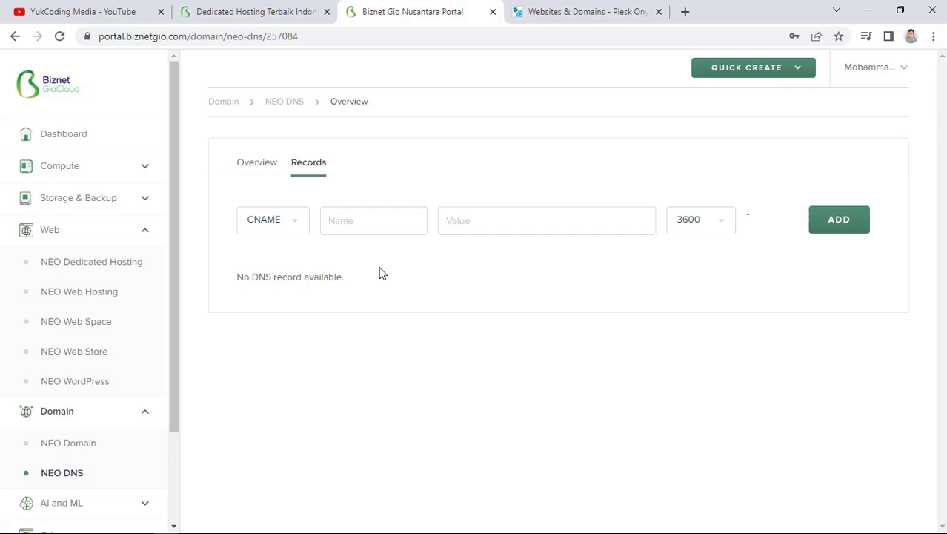
pyautogui.click(364, 221)
pyautogui.write('www')
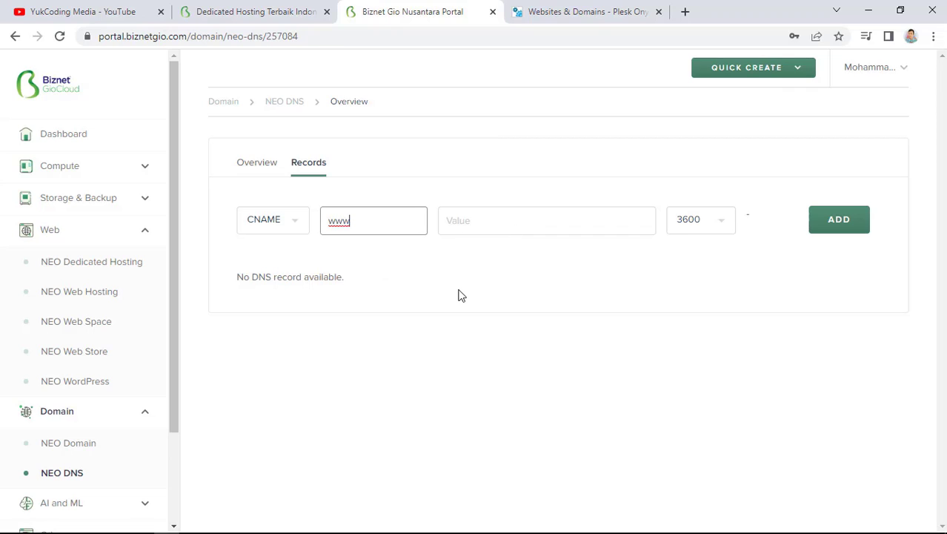
pyautogui.click(497, 224)
pyautogui.write('y')
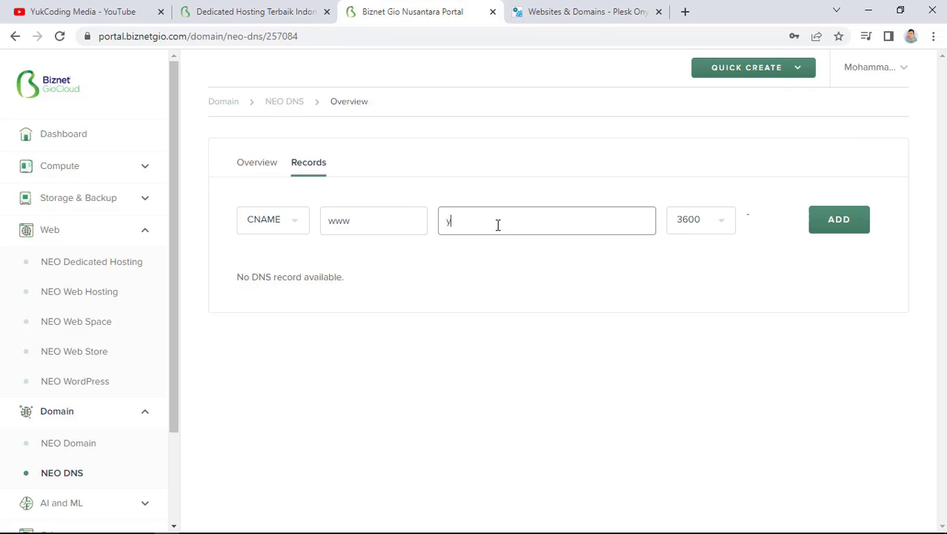
pyautogui.write('ukcodingmedia.com')
pyautogui.click(819, 222)
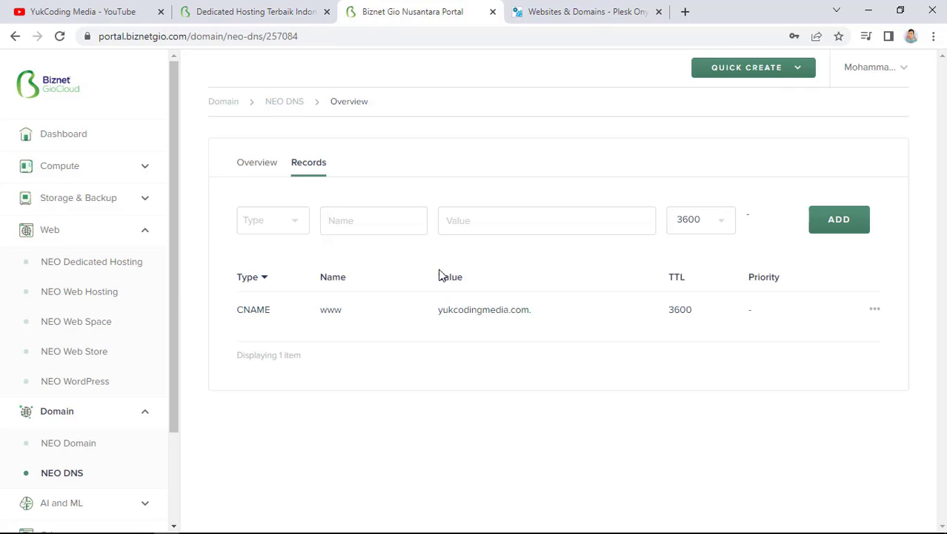
# Add an A record @ pointing to the server IP 103.150.103.105 copied from Plesk
pyautogui.click(274, 225)
pyautogui.click(274, 251)
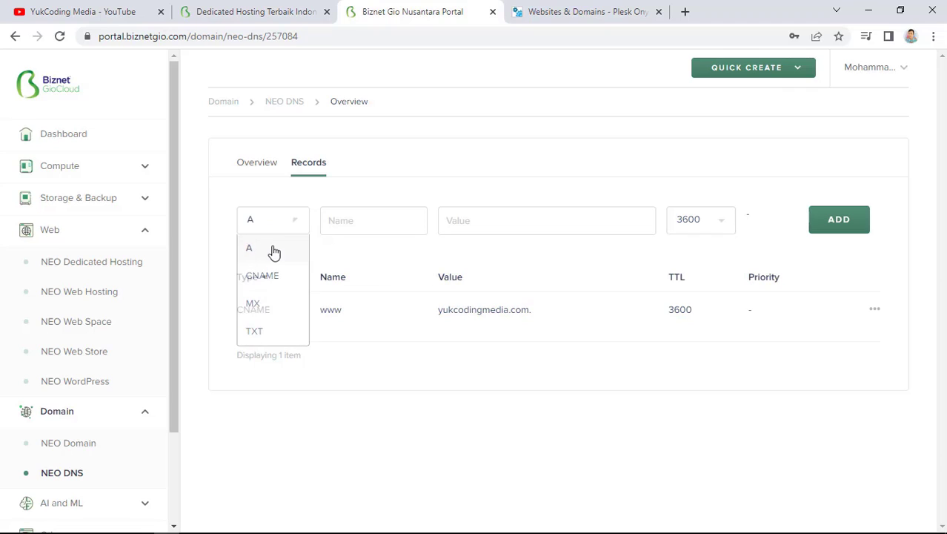
pyautogui.click(385, 228)
pyautogui.write('@')
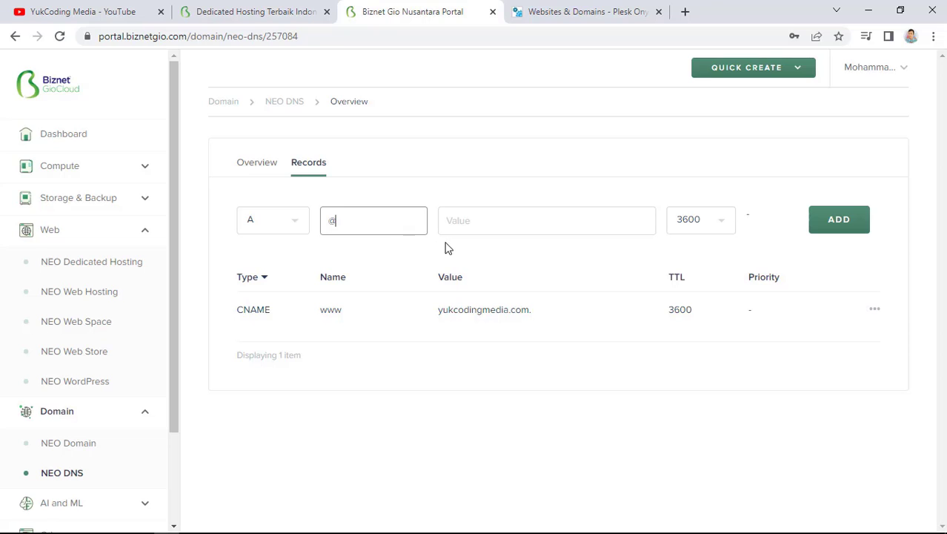
pyautogui.click(582, 11)
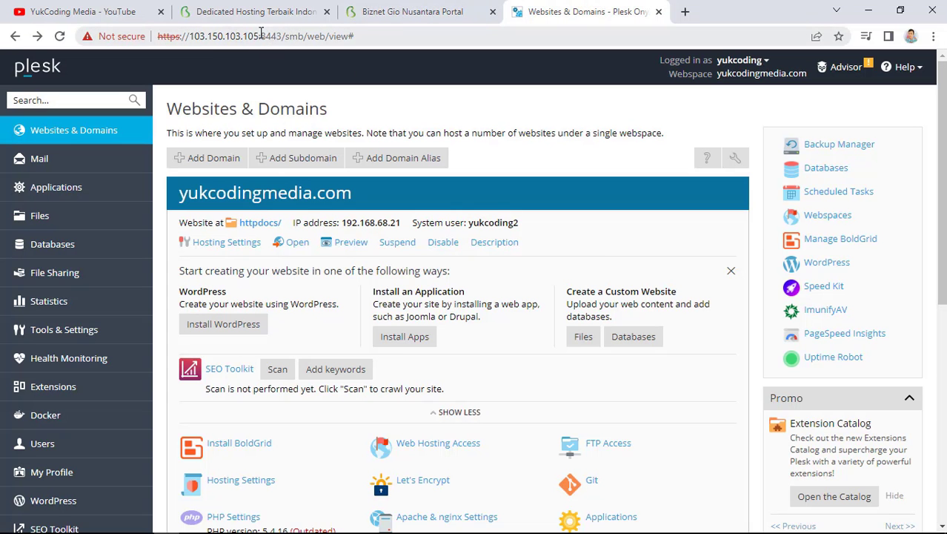
pyautogui.moveTo(258, 35); pyautogui.dragTo(190, 37)
pyautogui.hotkey('ctrl', 'c')
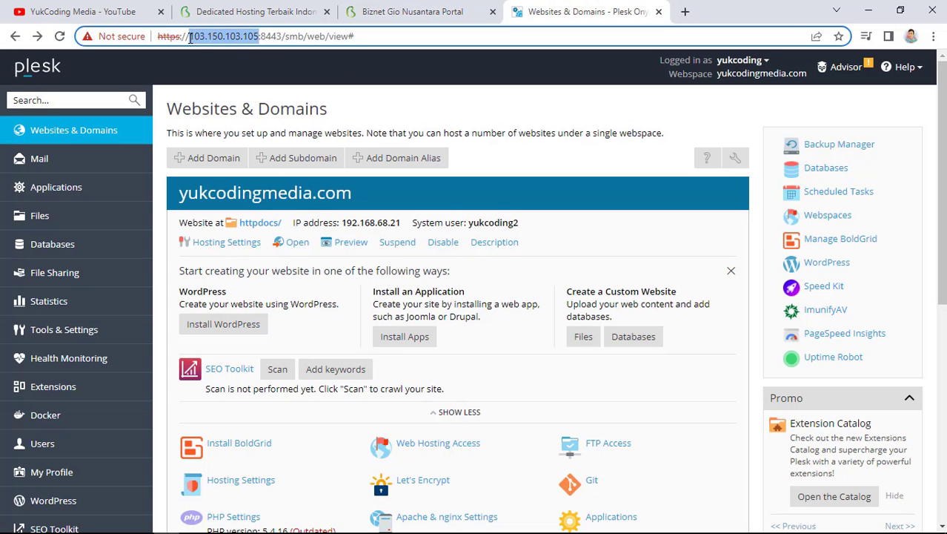
pyautogui.click(412, 11)
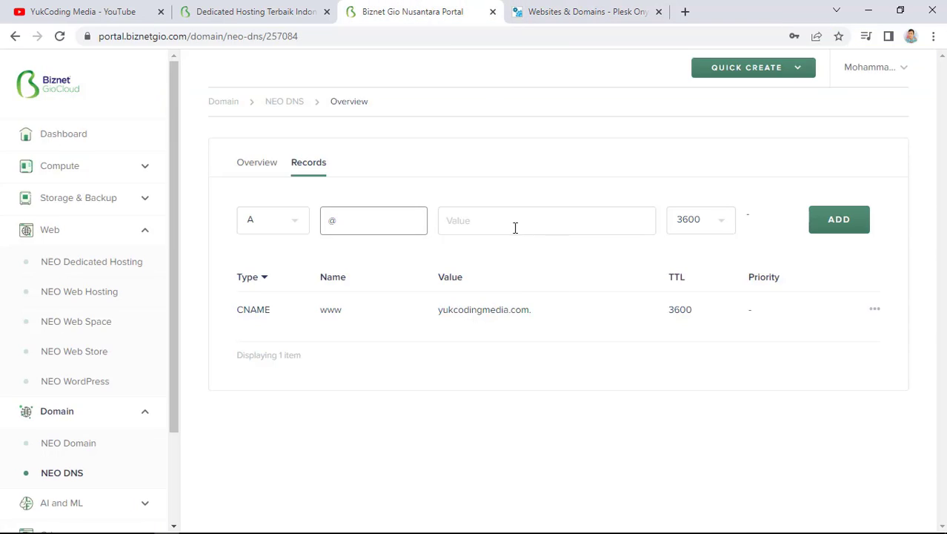
pyautogui.click(515, 222)
pyautogui.hotkey('ctrl', 'v')
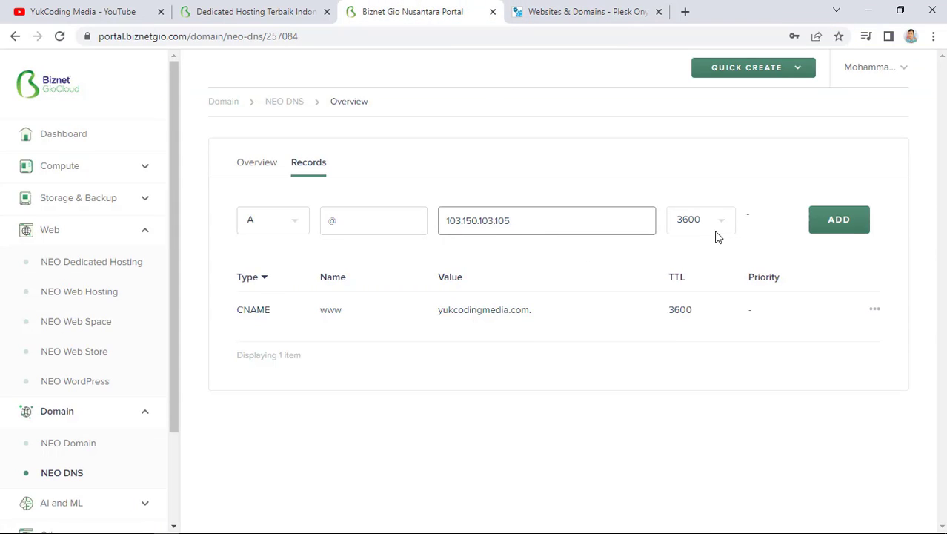
pyautogui.click(831, 227)
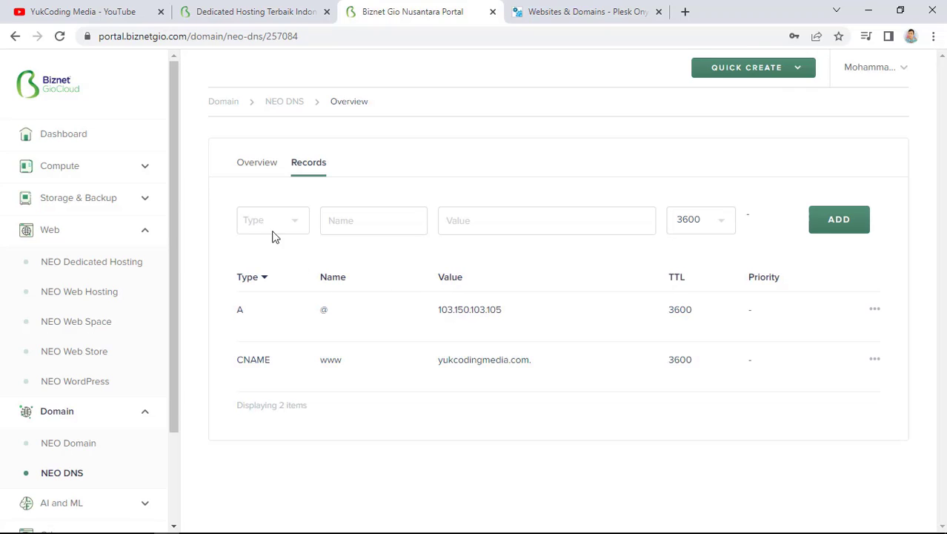
# Add an MX record @ to yukcodingmedia.com with priority 10
pyautogui.click(269, 227)
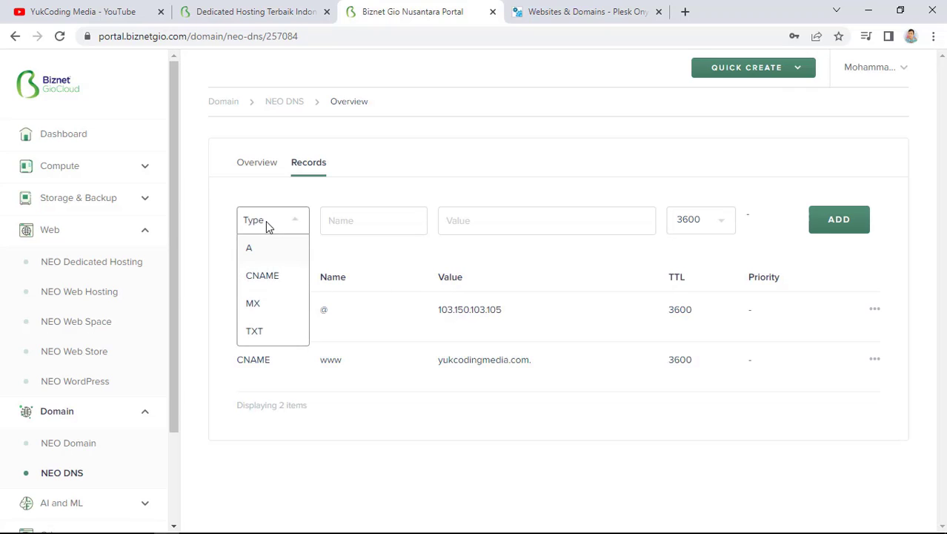
pyautogui.click(278, 305)
pyautogui.click(353, 223)
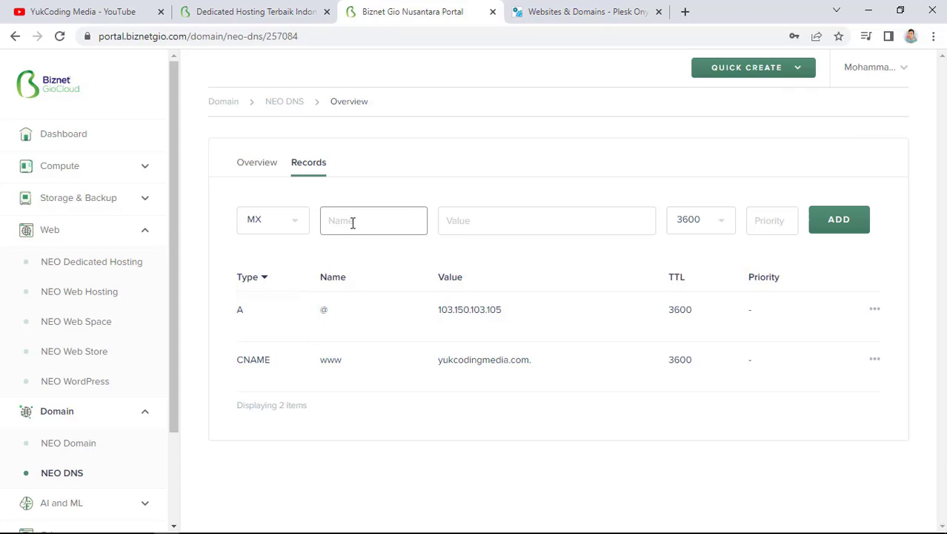
pyautogui.write('@')
pyautogui.click(473, 219)
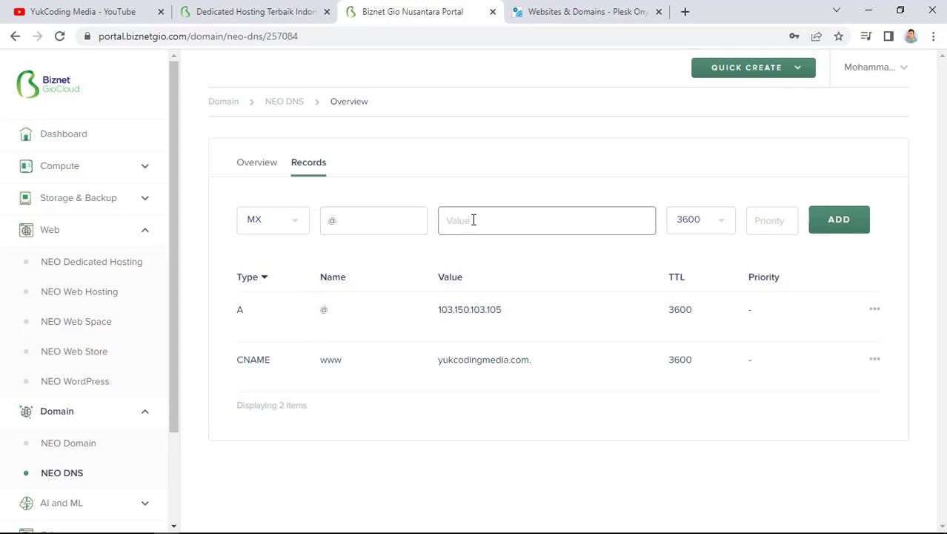
pyautogui.write('yukcodingmedia.com')
pyautogui.click(775, 224)
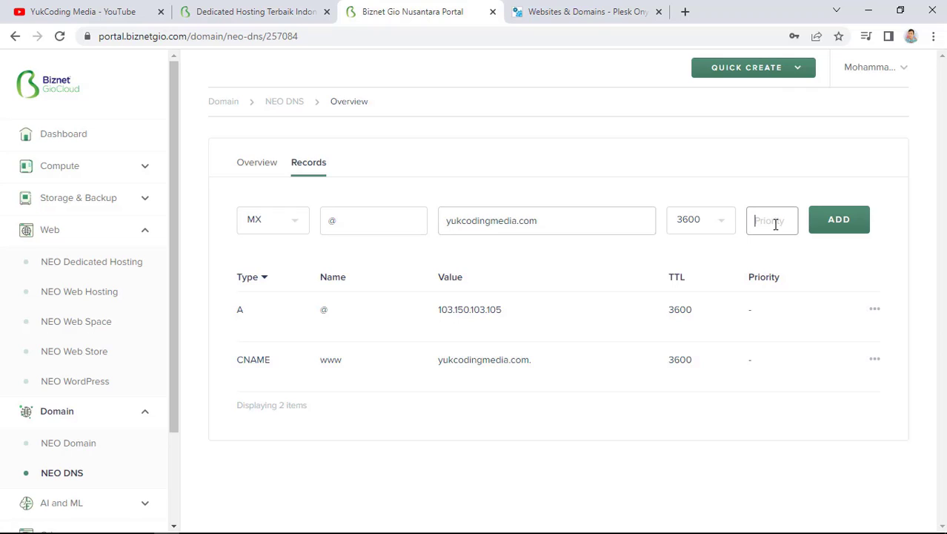
pyautogui.write('10')
pyautogui.click(845, 221)
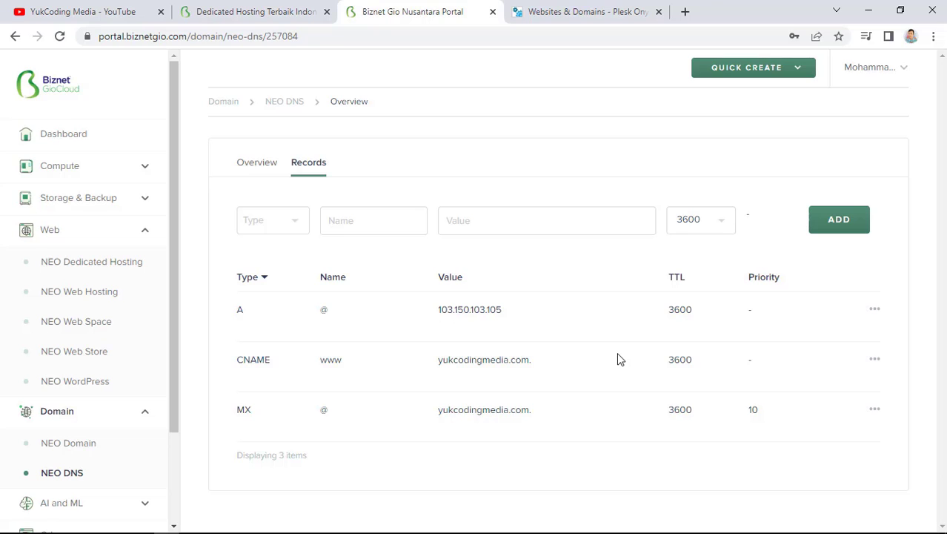
pyautogui.click(578, 12)
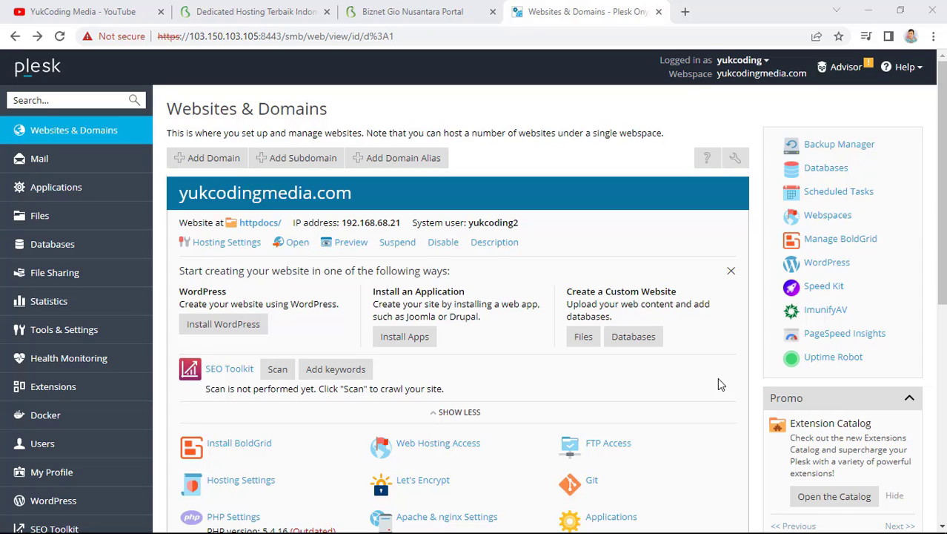
# Visit yukcodingmedia.com in a new tab to confirm Plesk's Domain Default page loads
pyautogui.click(685, 12)
pyautogui.write('yukco')
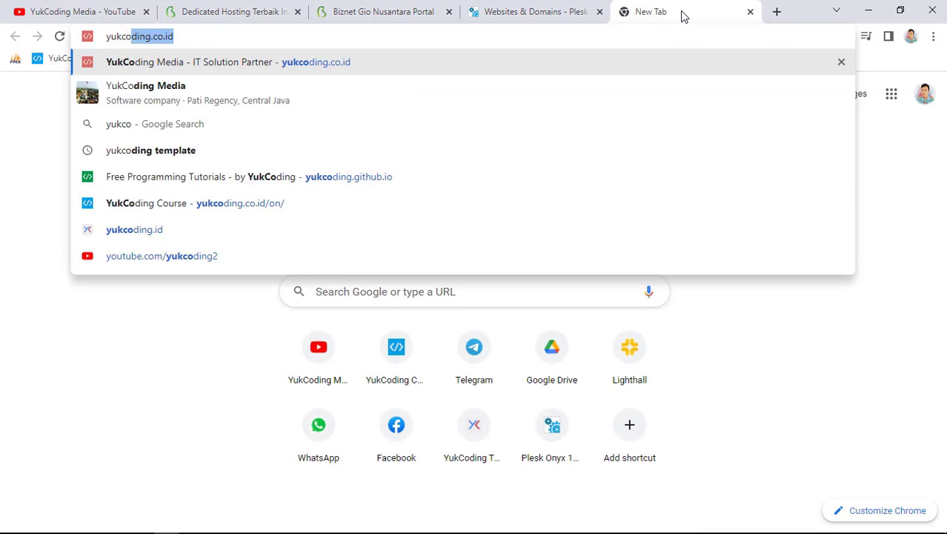
pyautogui.write('dingmedia.com')
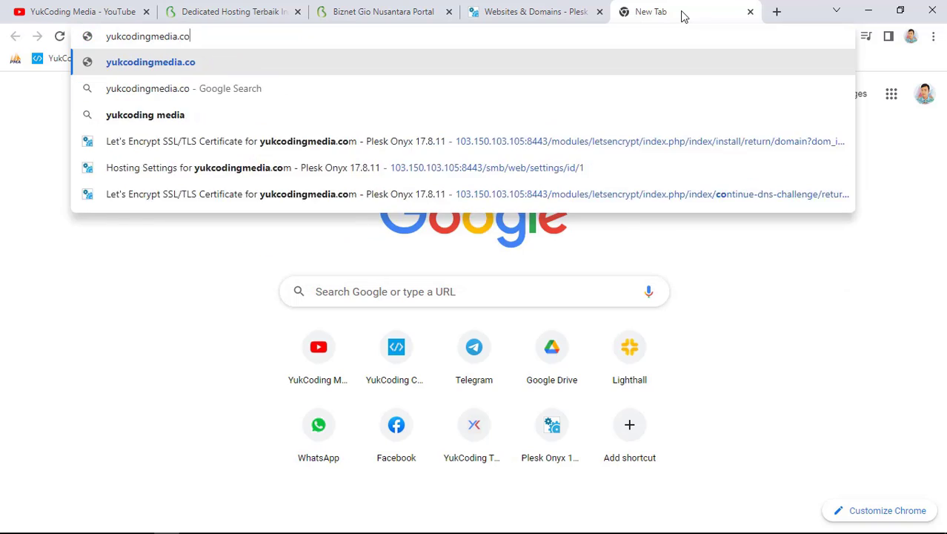
pyautogui.press('Return')
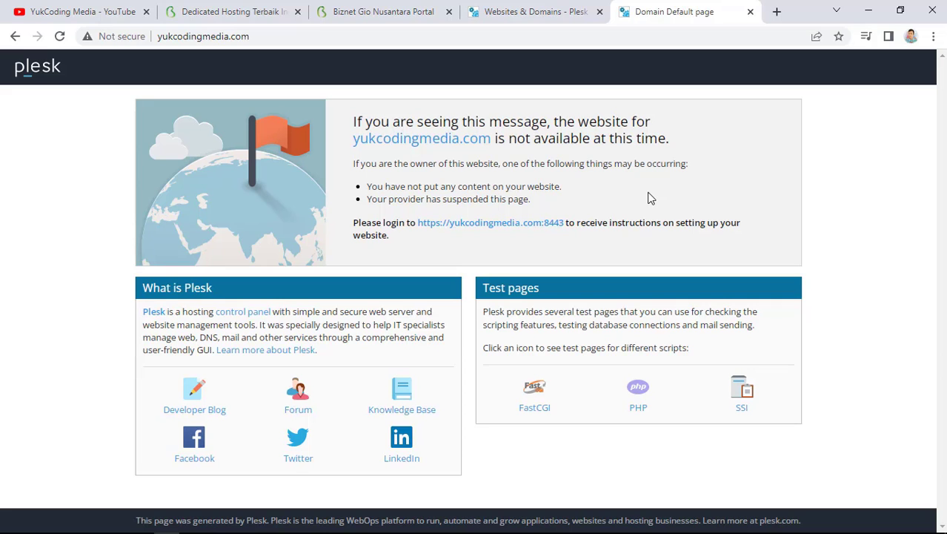
pyautogui.click(556, 11)
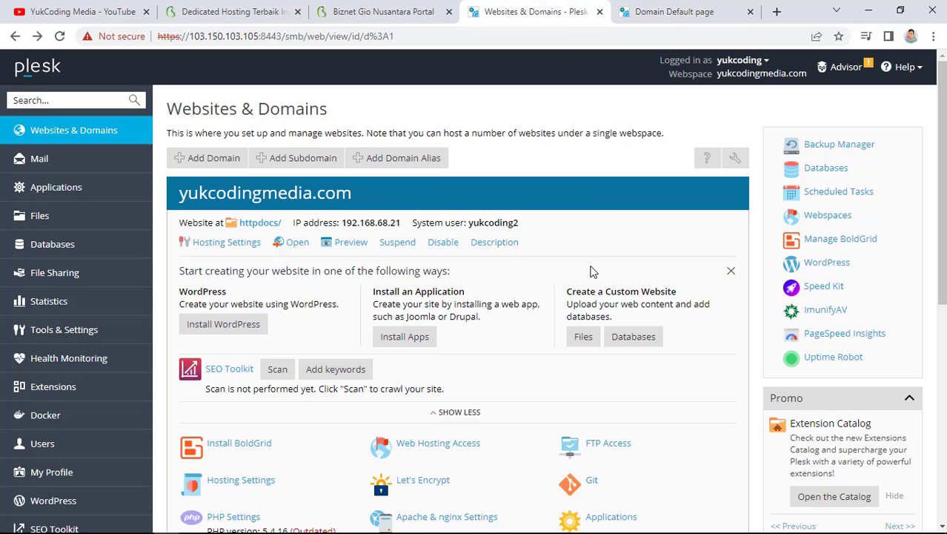
# Request a Let's Encrypt wildcard certificate covering www and webmail for yukcodingmedia.com
pyautogui.scroll(-3, 685, 364)
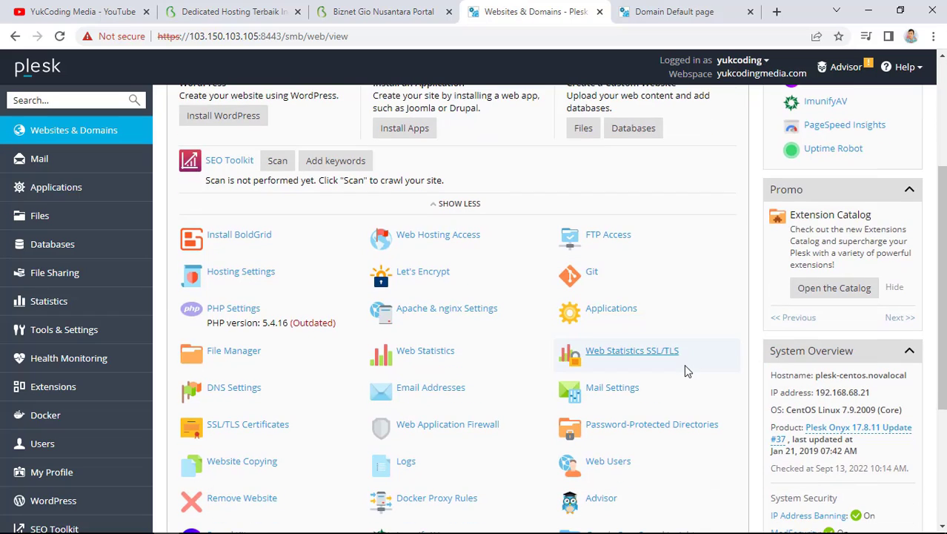
pyautogui.click(432, 272)
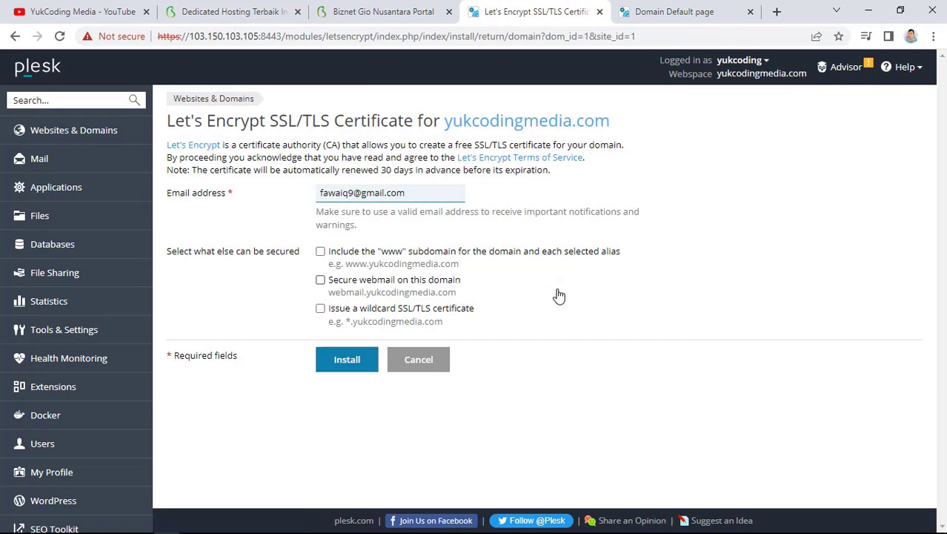
pyautogui.click(320, 252)
pyautogui.click(320, 280)
pyautogui.click(320, 308)
pyautogui.click(347, 361)
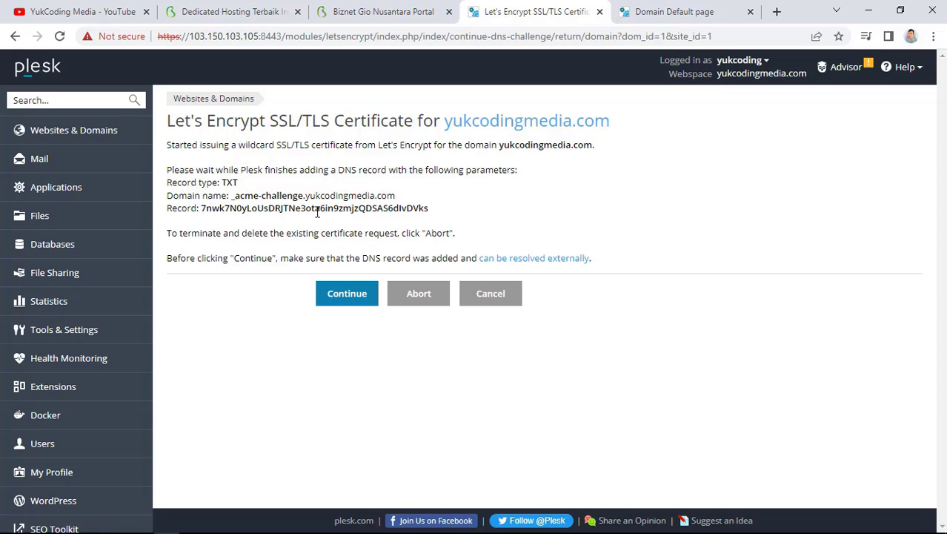
pyautogui.click(348, 9)
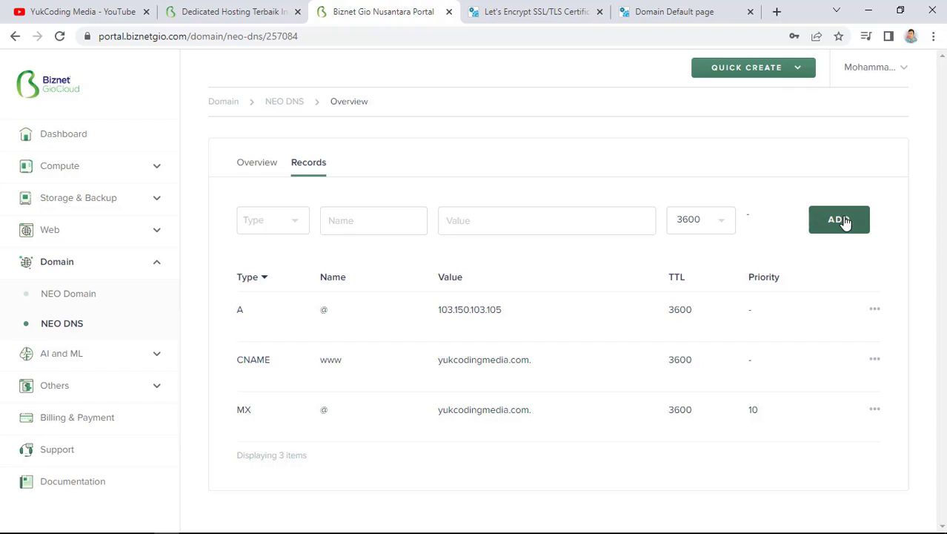
pyautogui.click(845, 222)
# Start a TXT record whose name is the _acme-challenge domain copied from Plesk
pyautogui.click(282, 217)
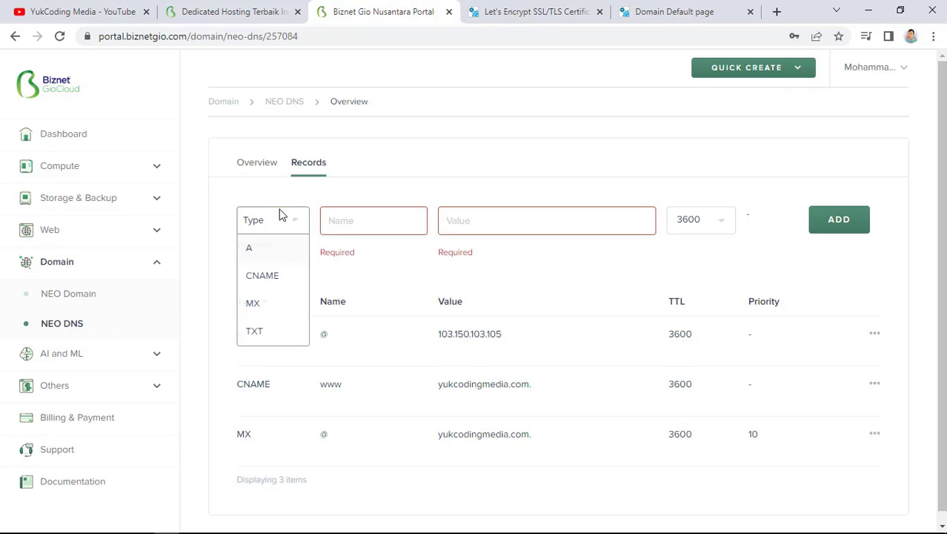
pyautogui.click(271, 333)
pyautogui.click(406, 224)
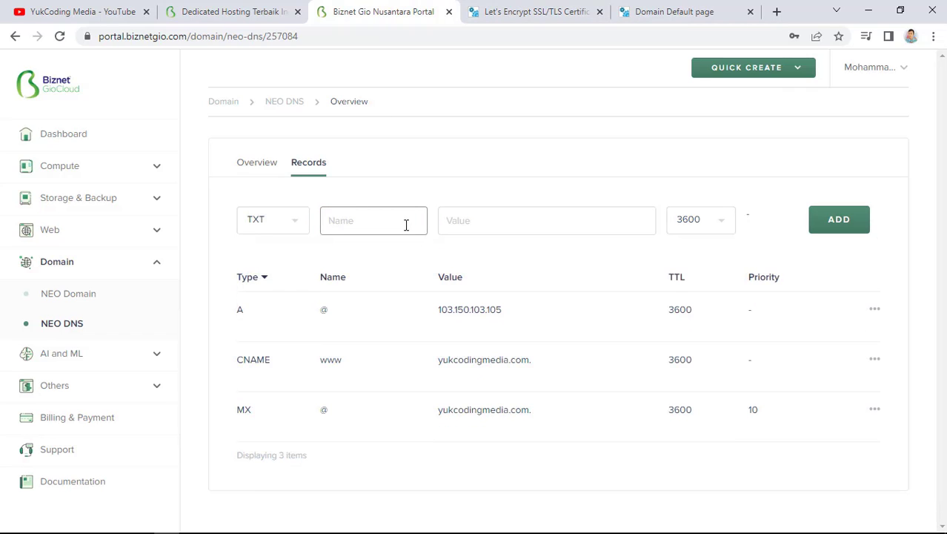
pyautogui.click(486, 9)
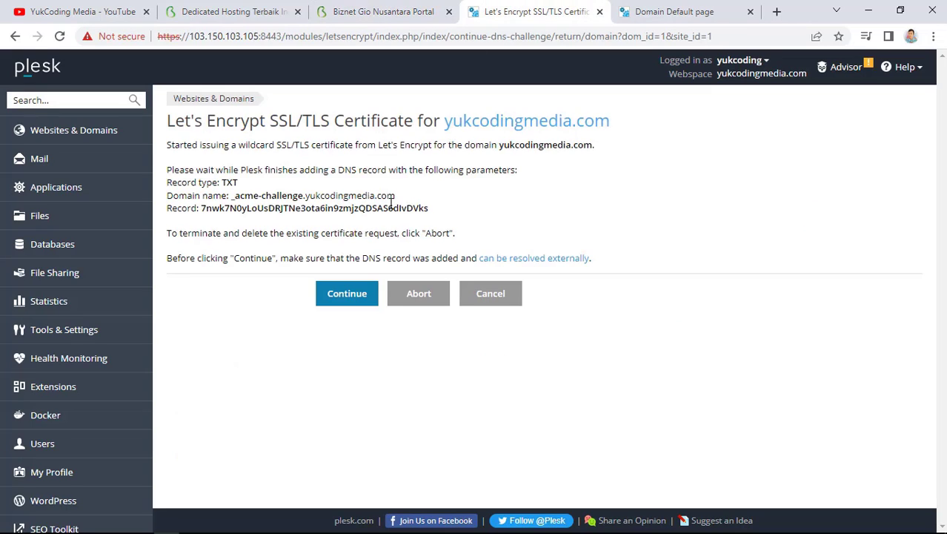
pyautogui.moveTo(395, 195); pyautogui.dragTo(232, 195)
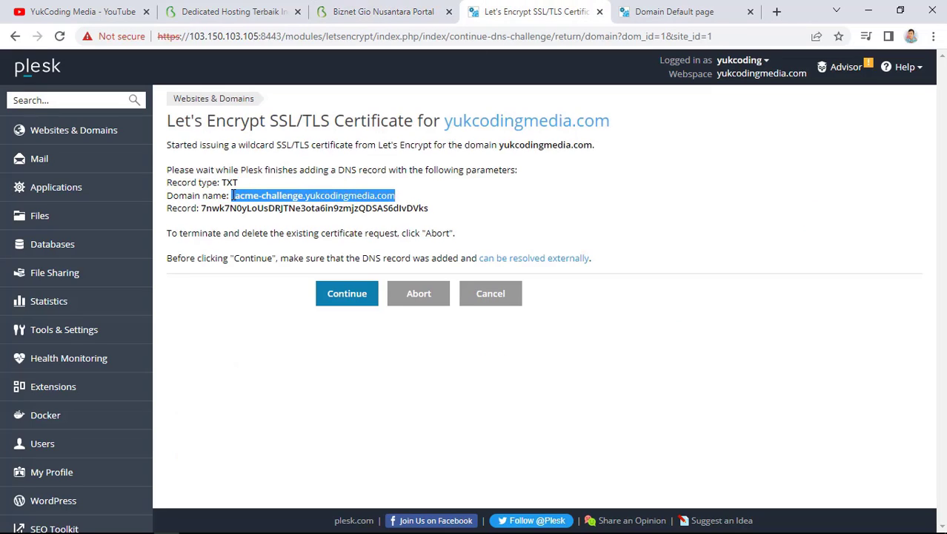
pyautogui.hotkey('ctrl', 'c')
pyautogui.click(383, 12)
pyautogui.hotkey('ctrl', 'v')
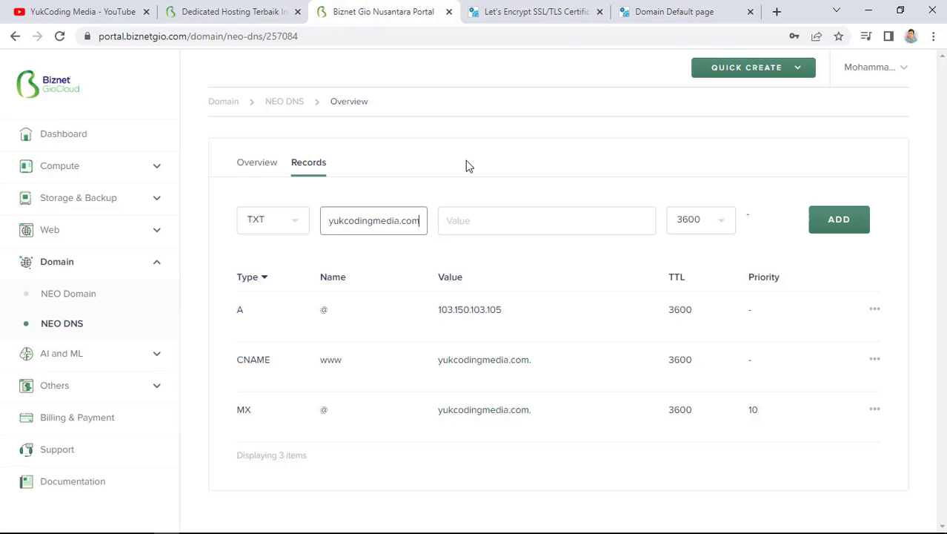
# Paste the Let's Encrypt challenge value into the TXT record and save it
pyautogui.click(505, 11)
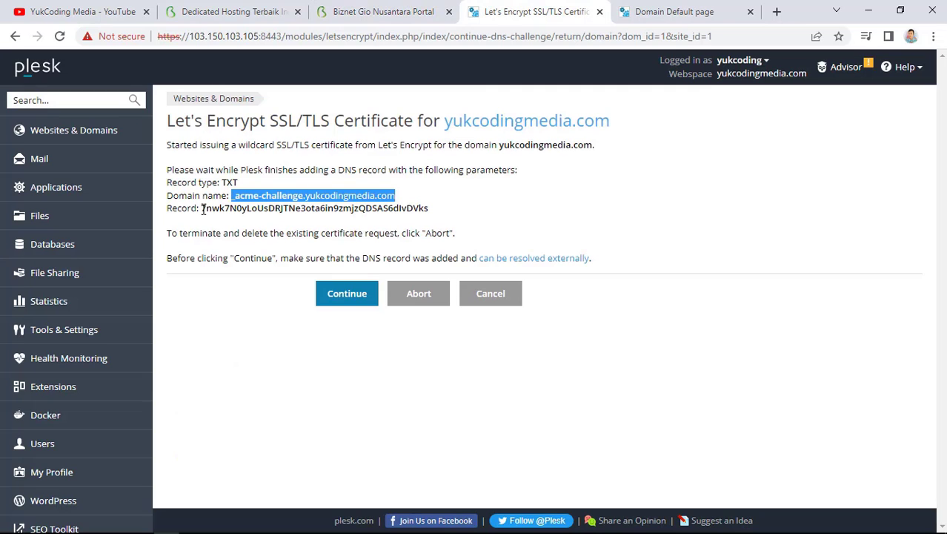
pyautogui.moveTo(203, 209); pyautogui.dragTo(431, 209)
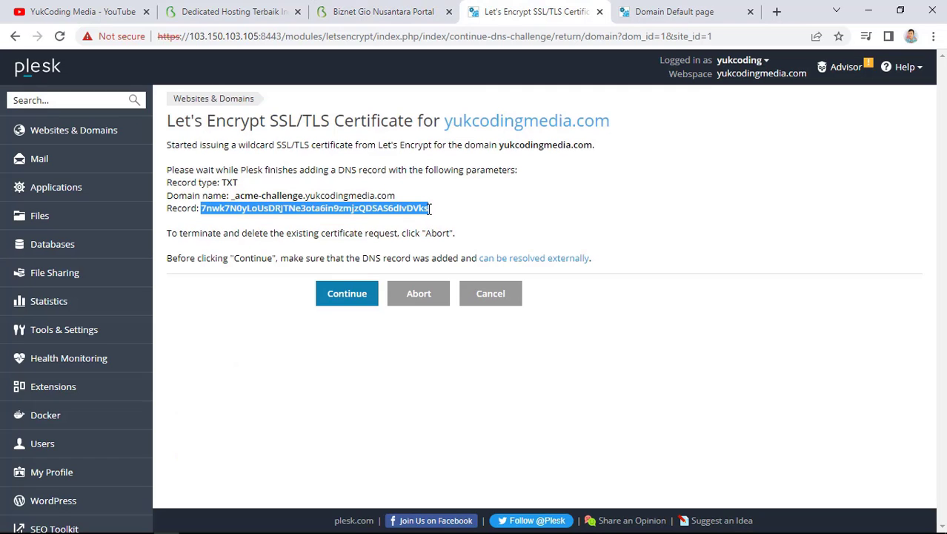
pyautogui.hotkey('ctrl', 'c')
pyautogui.click(383, 12)
pyautogui.click(516, 231)
pyautogui.hotkey('ctrl', 'v')
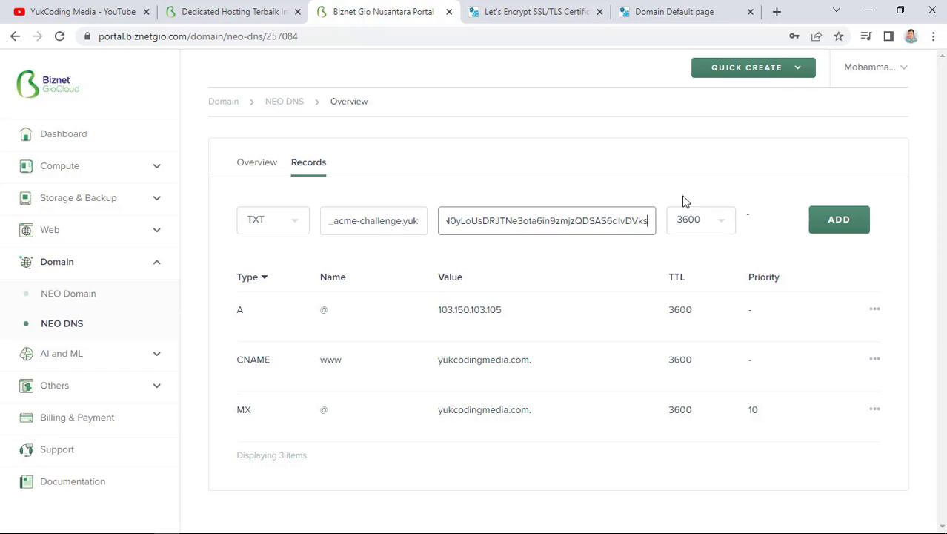
pyautogui.click(835, 233)
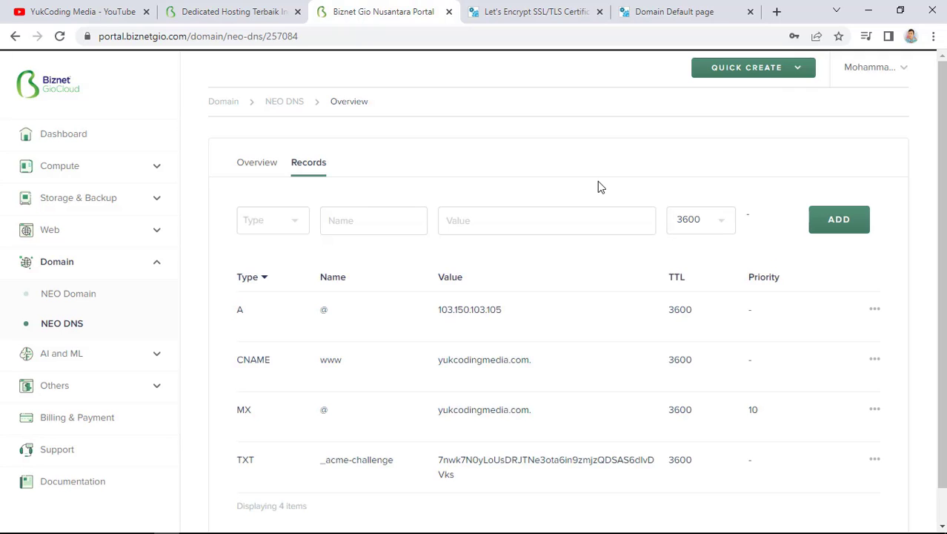
pyautogui.click(531, 11)
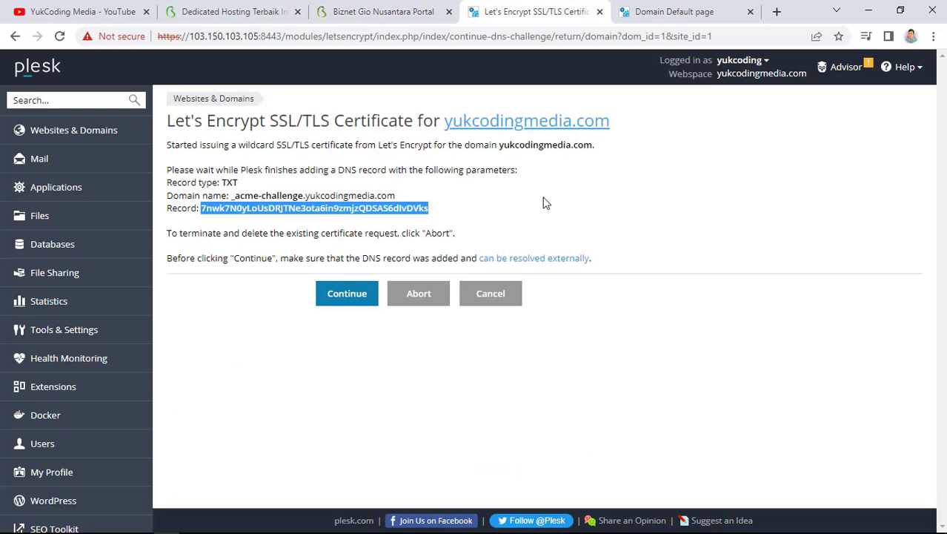
# Read the DNS-resolution guide, then continue so Plesk installs the wildcard certificate on yukcodingmedia.com
pyautogui.click(496, 241)
pyautogui.click(498, 259)
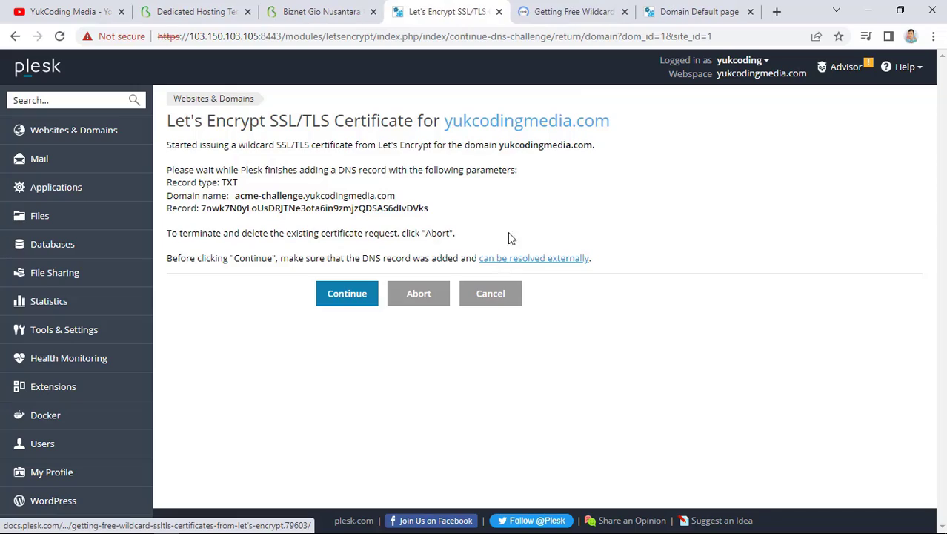
pyautogui.scroll(-15, 528, 340)
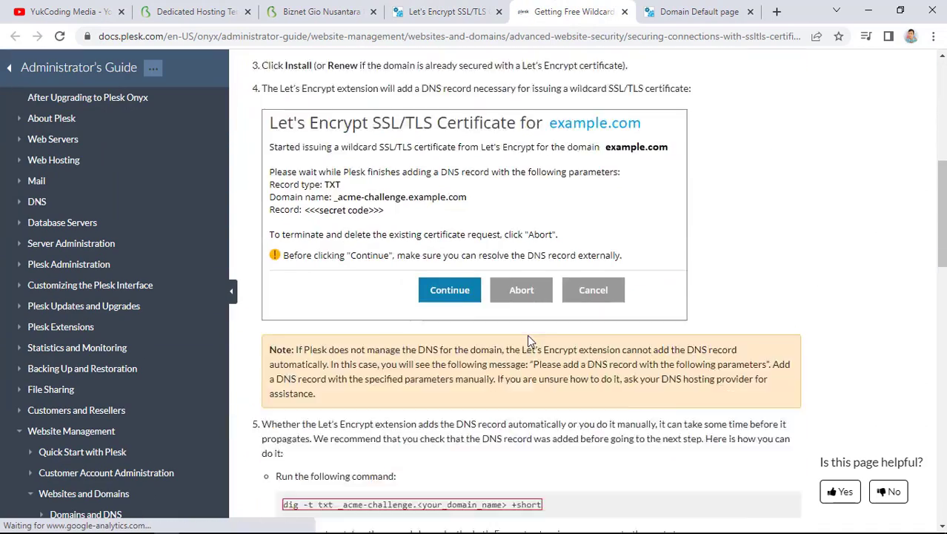
pyautogui.scroll(-5, 529, 337)
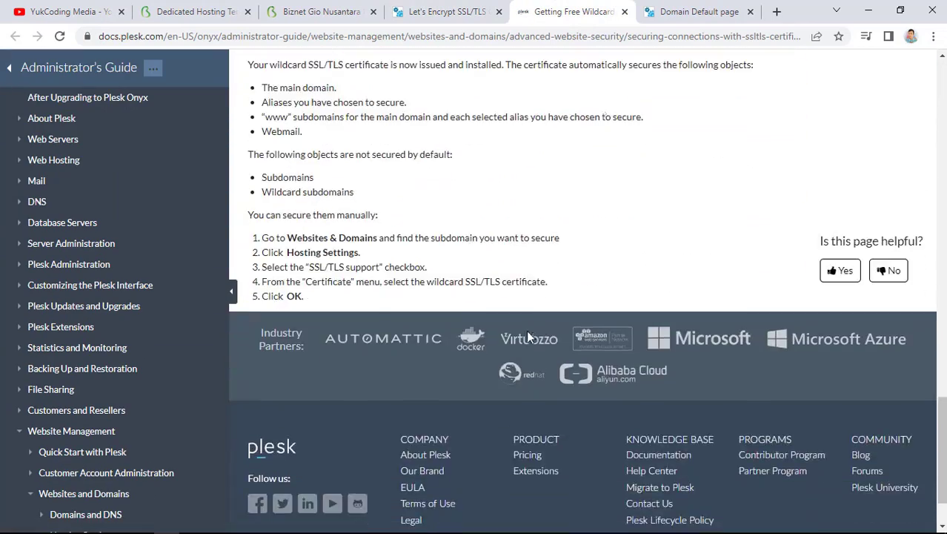
pyautogui.click(625, 11)
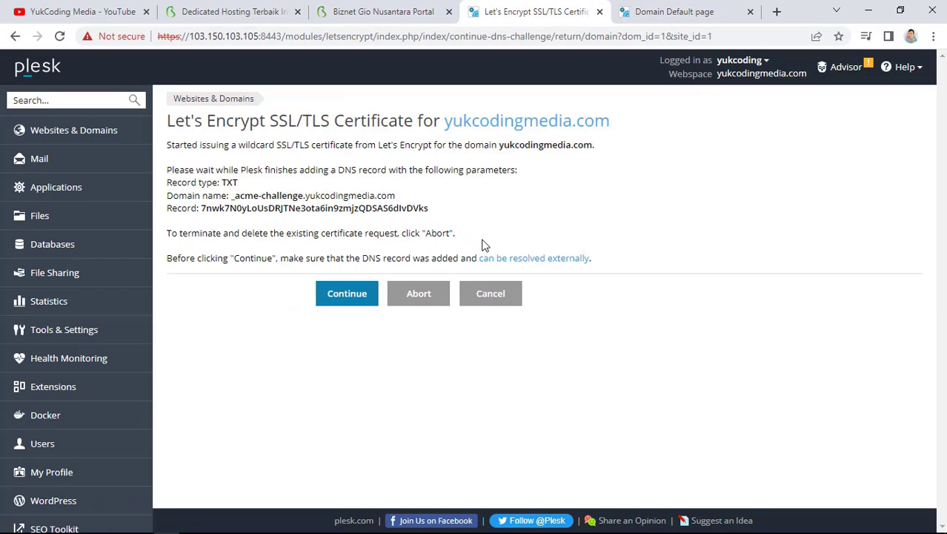
pyautogui.click(350, 295)
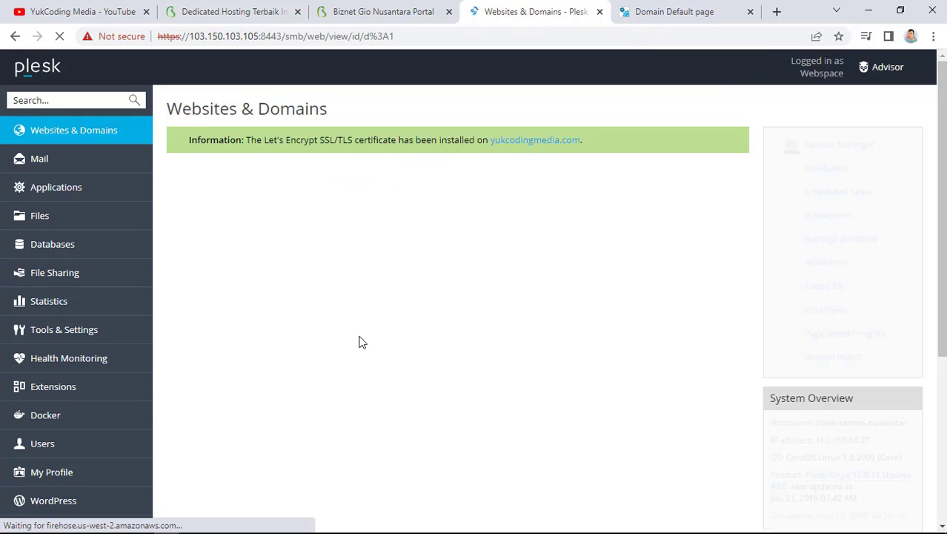
pyautogui.scroll(-1, 361, 341)
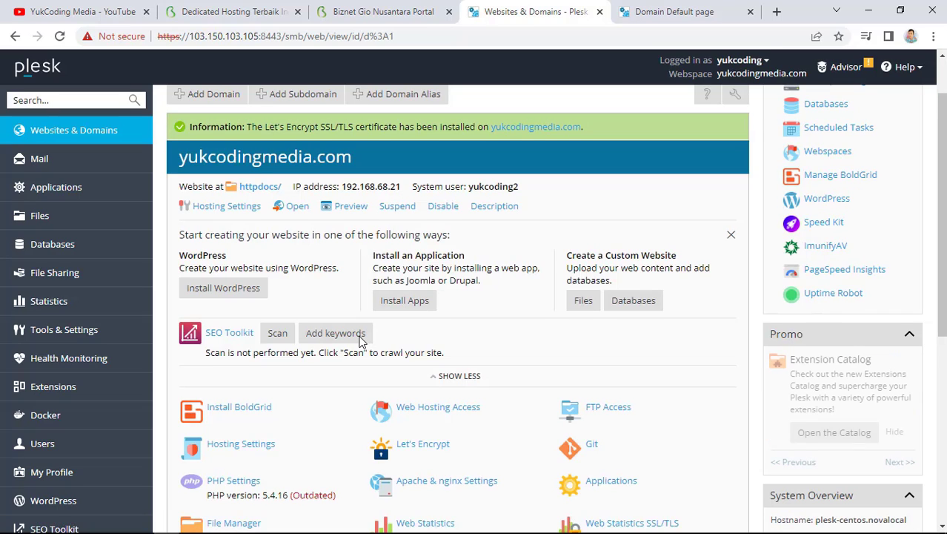
pyautogui.click(361, 339)
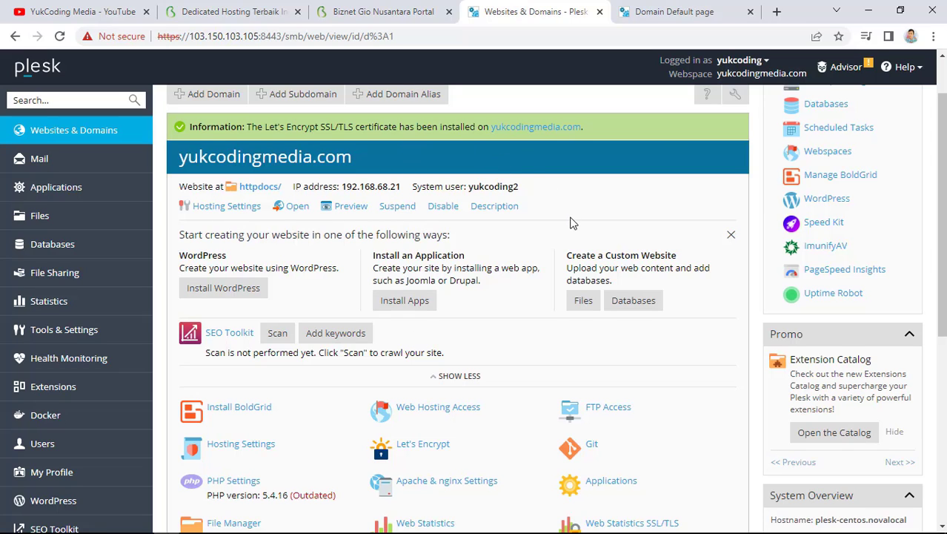
pyautogui.click(656, 12)
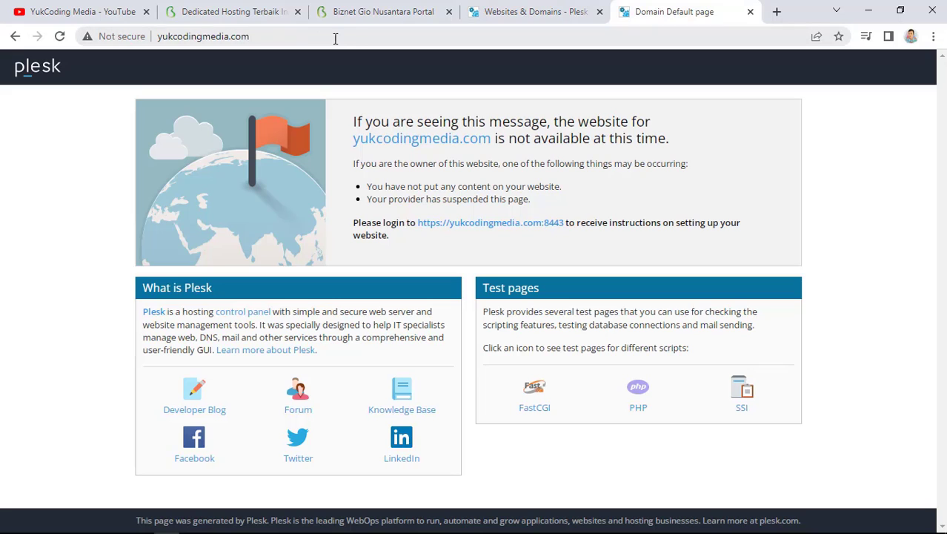
pyautogui.click(289, 39)
pyautogui.press('Home')
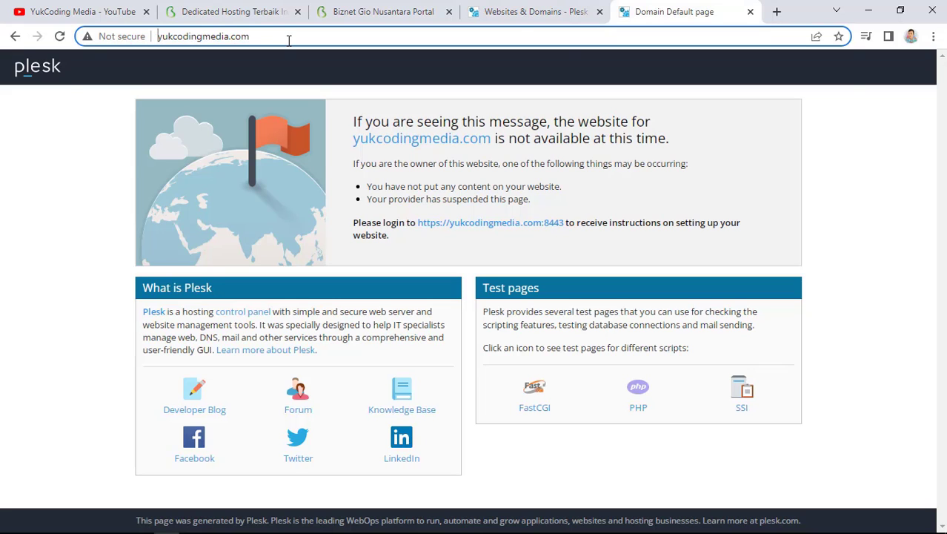
pyautogui.write('https://')
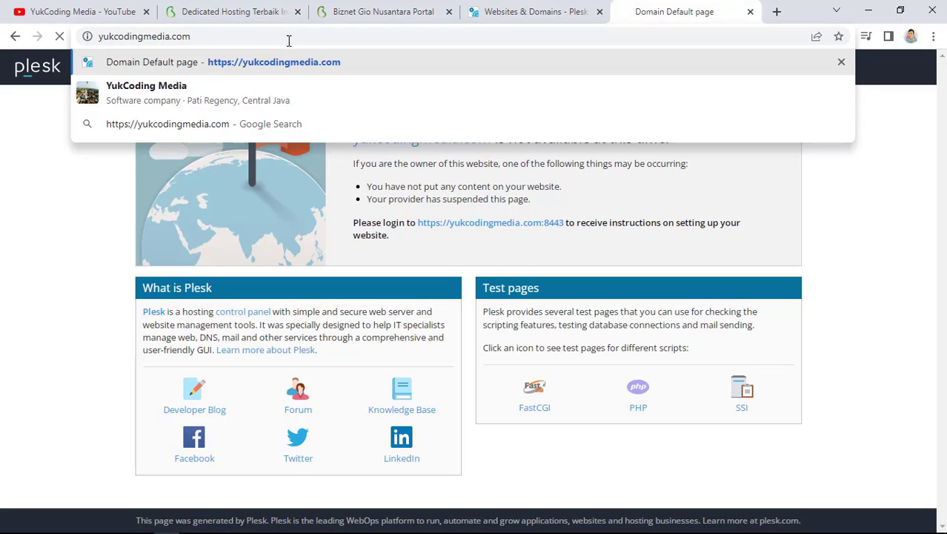
pyautogui.press('Return')
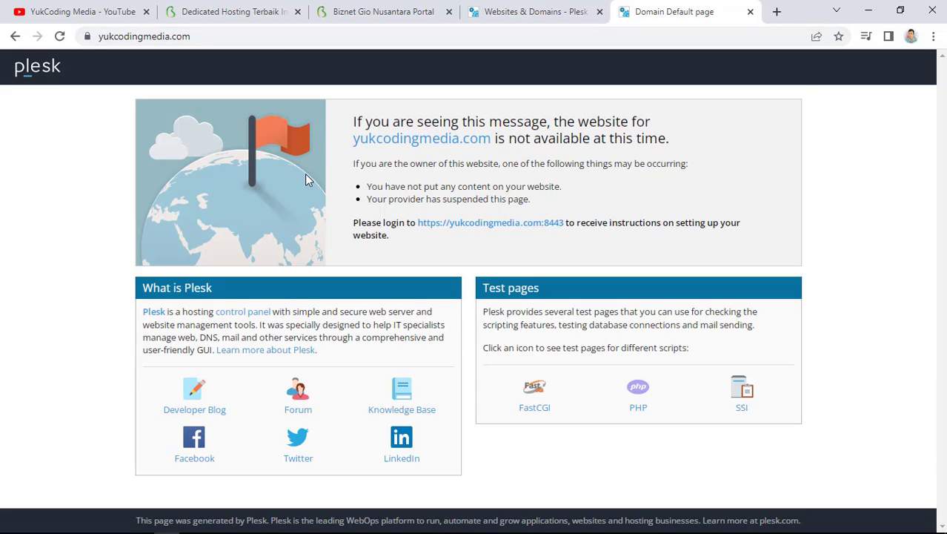
pyautogui.click(87, 37)
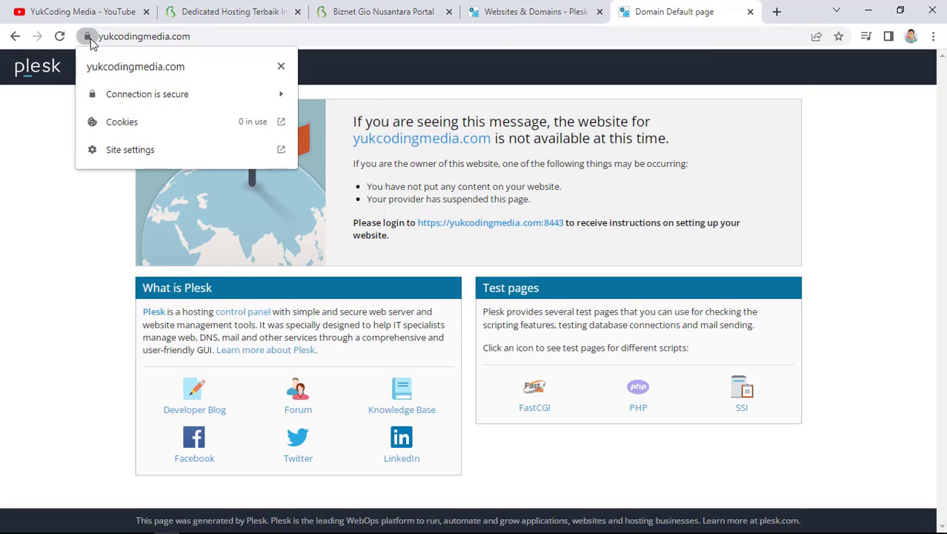
pyautogui.click(178, 34)
pyautogui.click(243, 35)
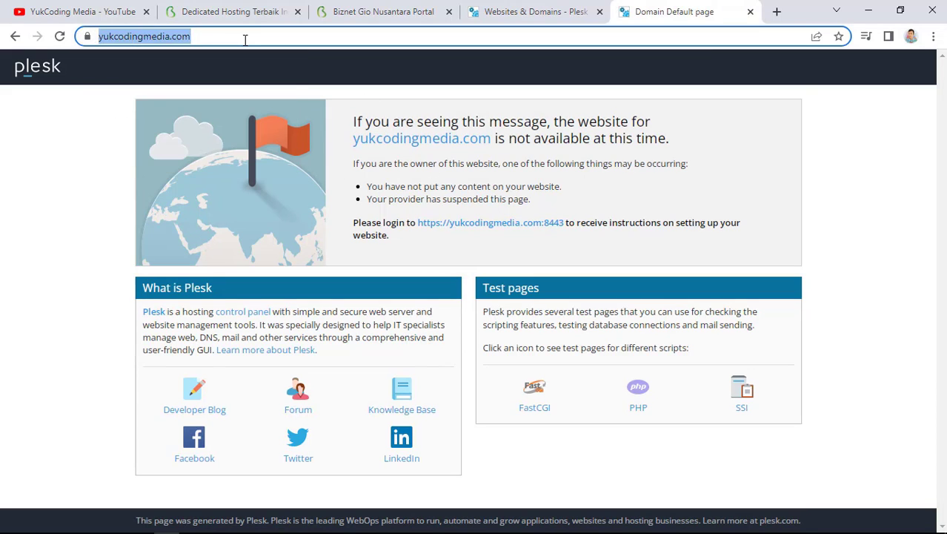
pyautogui.click(565, 7)
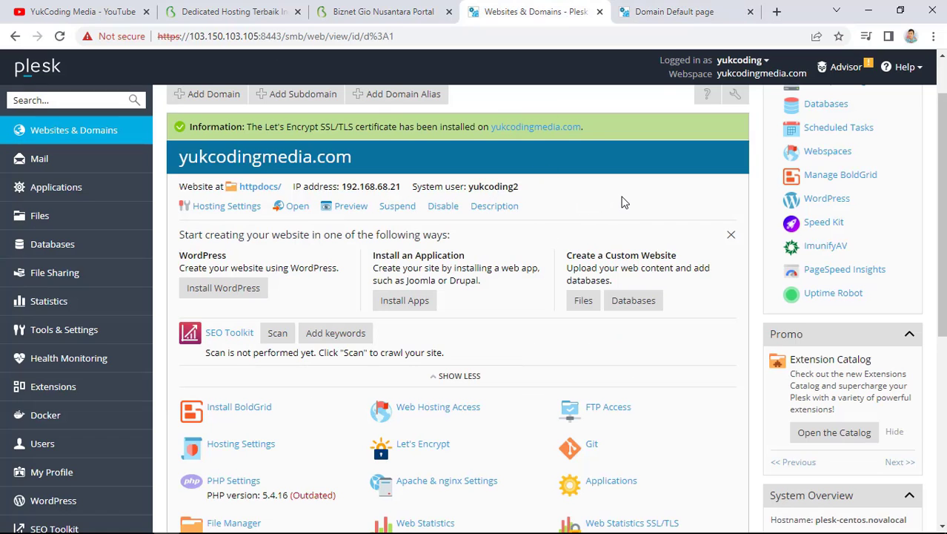
pyautogui.scroll(1, 622, 202)
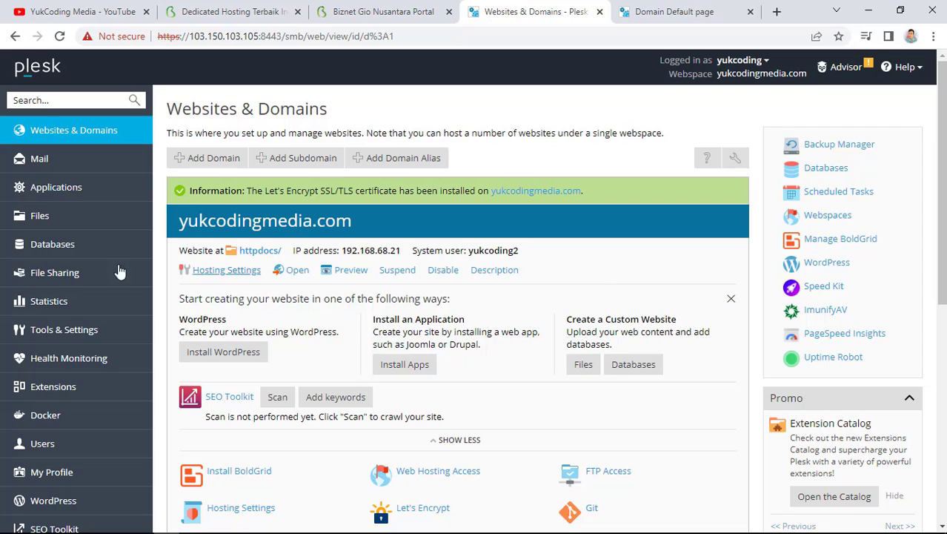
# Tick the permanent SEO-safe 301 HTTP-to-HTTPS redirect, then load the site over plain http
pyautogui.click(228, 272)
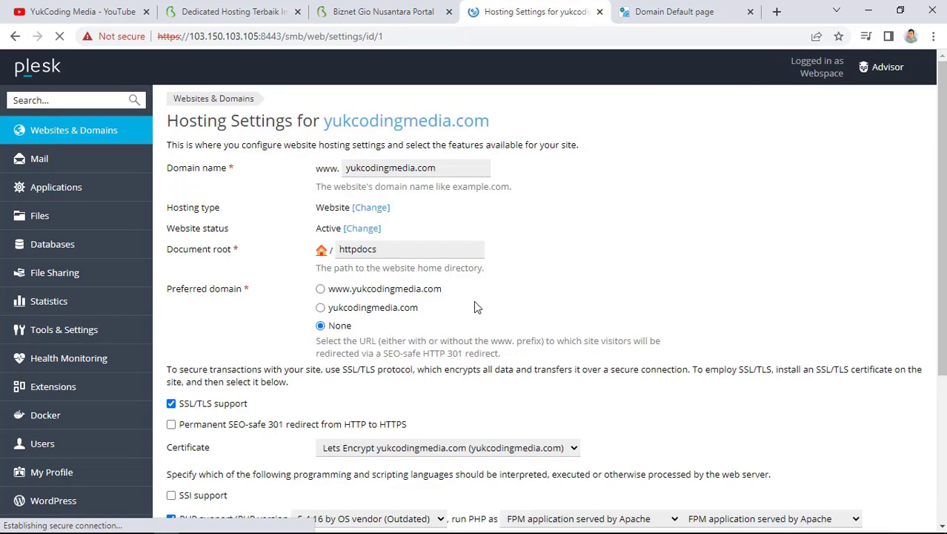
pyautogui.scroll(-3, 563, 311)
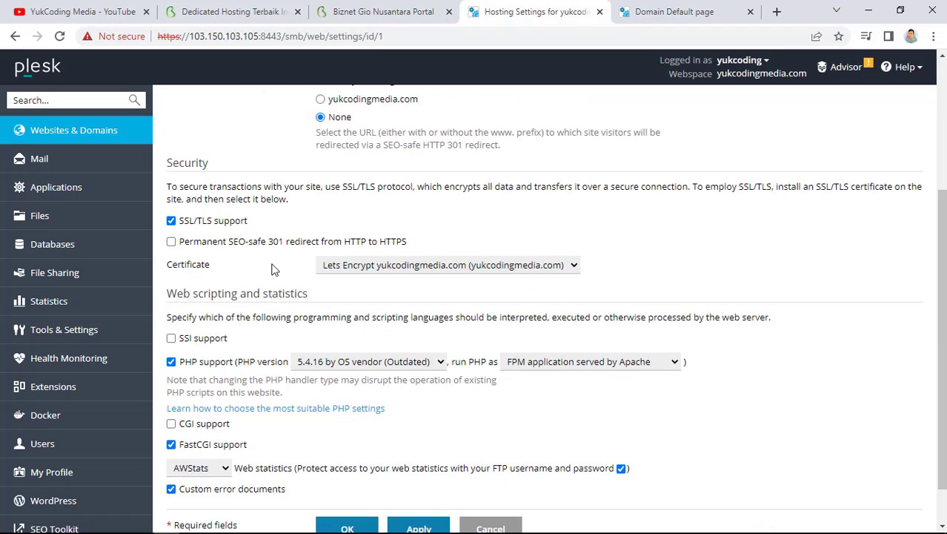
pyautogui.click(228, 245)
pyautogui.click(652, 12)
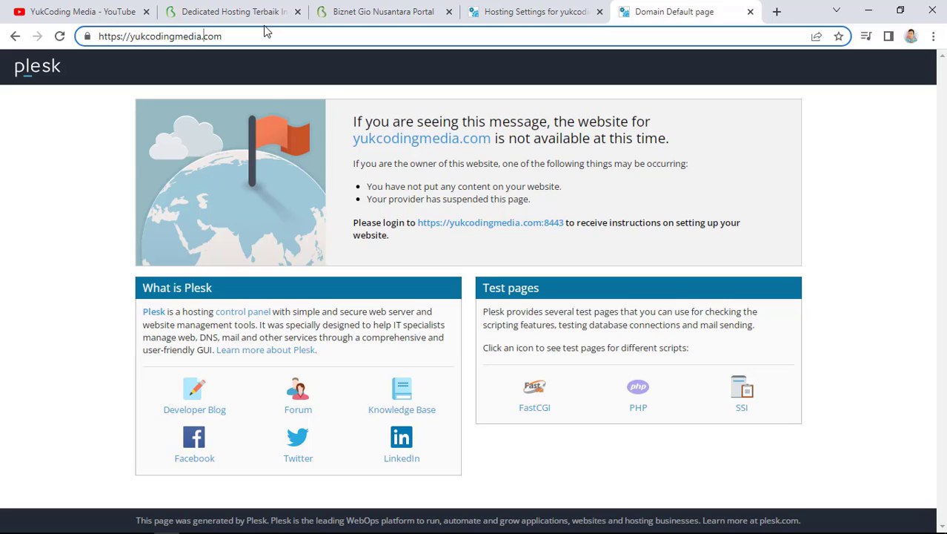
pyautogui.press('Home')
pyautogui.press('Right')
pyautogui.press('Right')
pyautogui.press('Right')
pyautogui.press('BackSpace')
pyautogui.press('BackSpace')
pyautogui.press('BackSpace')
pyautogui.press('BackSpace')
pyautogui.press('BackSpace')
pyautogui.press('BackSpace')
pyautogui.press('BackSpace')
pyautogui.press('BackSpace')
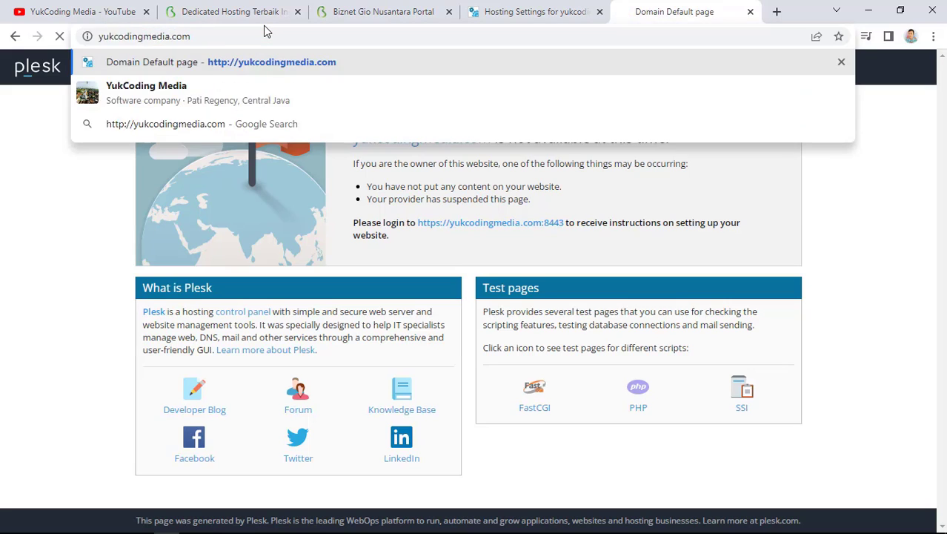
pyautogui.press('Return')
pyautogui.click(281, 34)
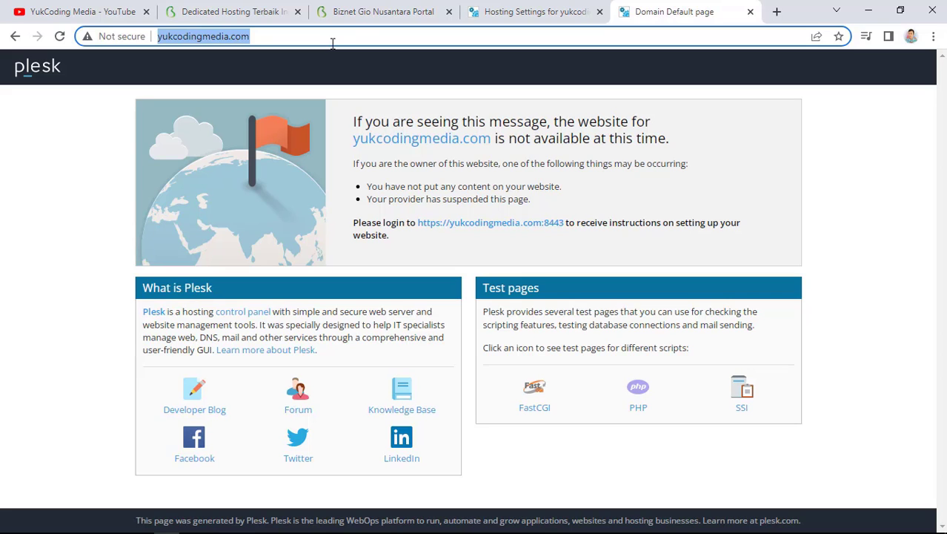
# Apply the hosting settings with the 301 redirect enabled and reload the site
pyautogui.click(535, 11)
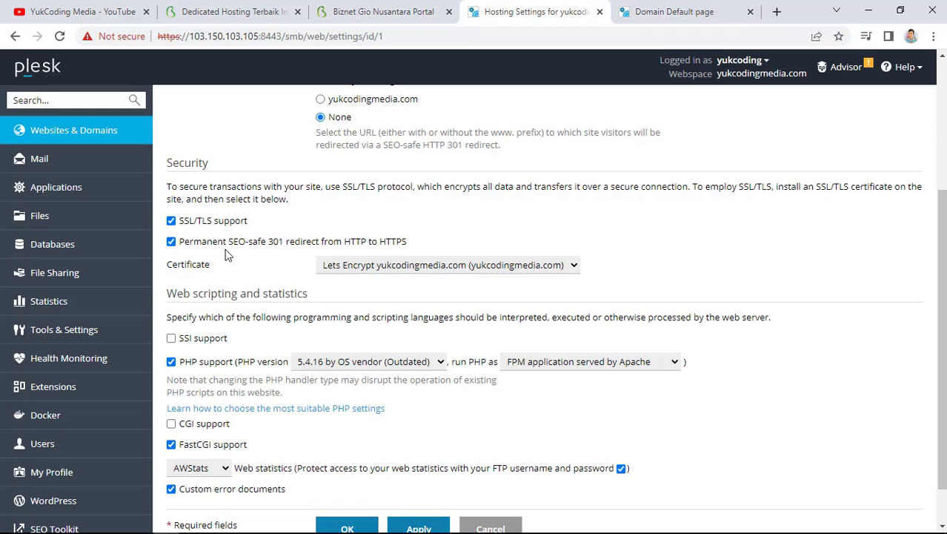
pyautogui.scroll(-1, 393, 378)
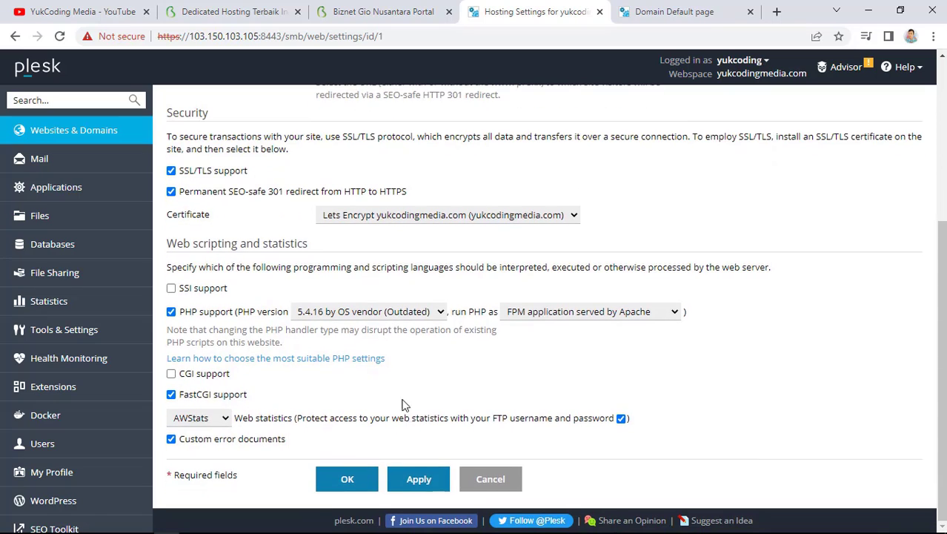
pyautogui.click(429, 482)
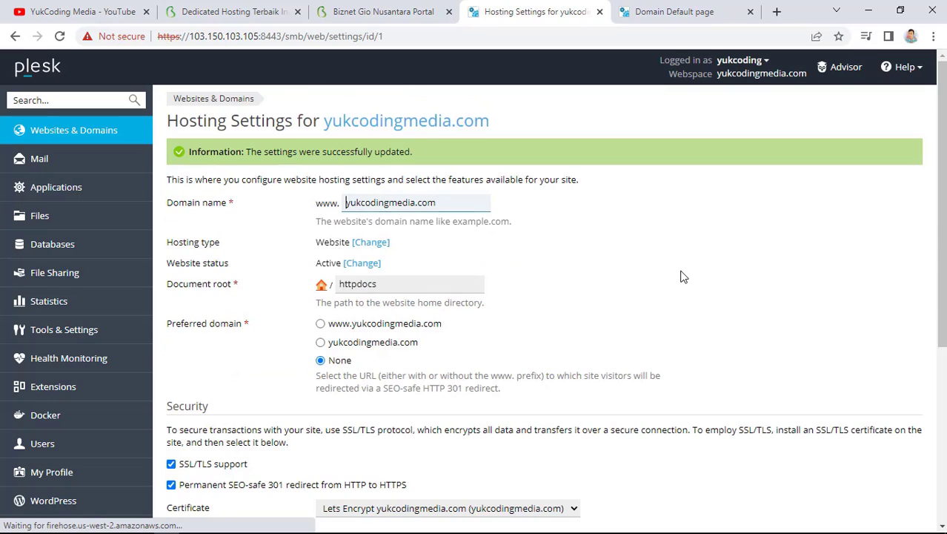
pyautogui.click(674, 11)
pyautogui.click(280, 35)
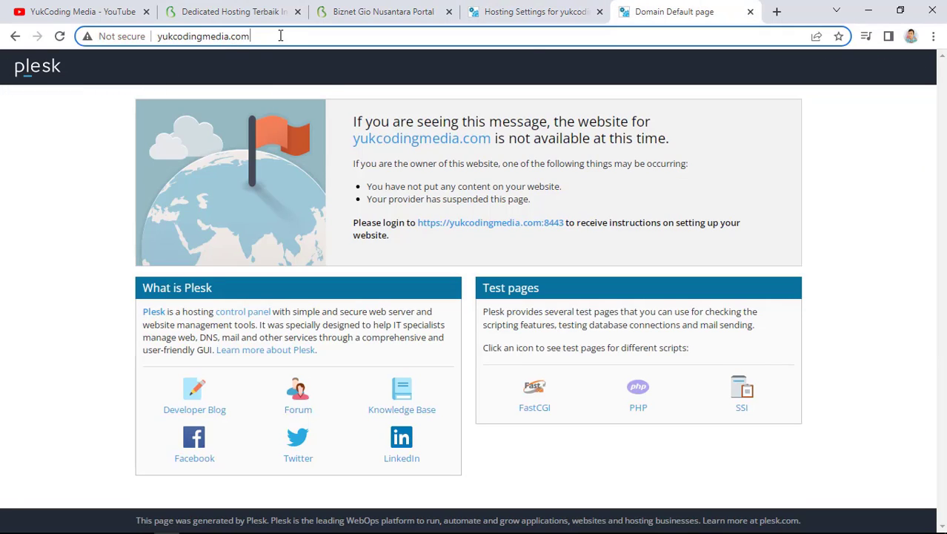
pyautogui.hotkey('shift', 'Left')
pyautogui.hotkey('shift', 'Left')
pyautogui.hotkey('shift', 'Left')
pyautogui.hotkey('shift', 'Left')
pyautogui.press('Return')
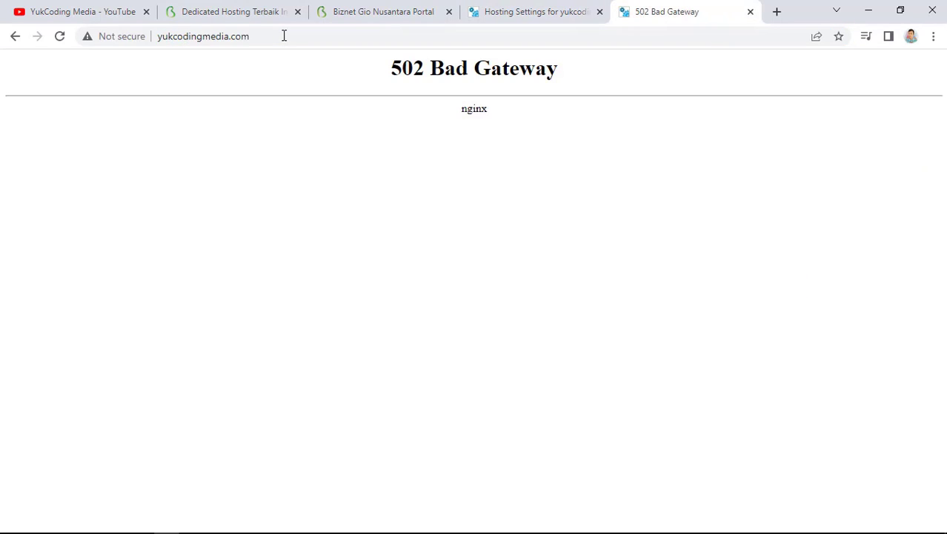
pyautogui.click(302, 36)
pyautogui.press('Return')
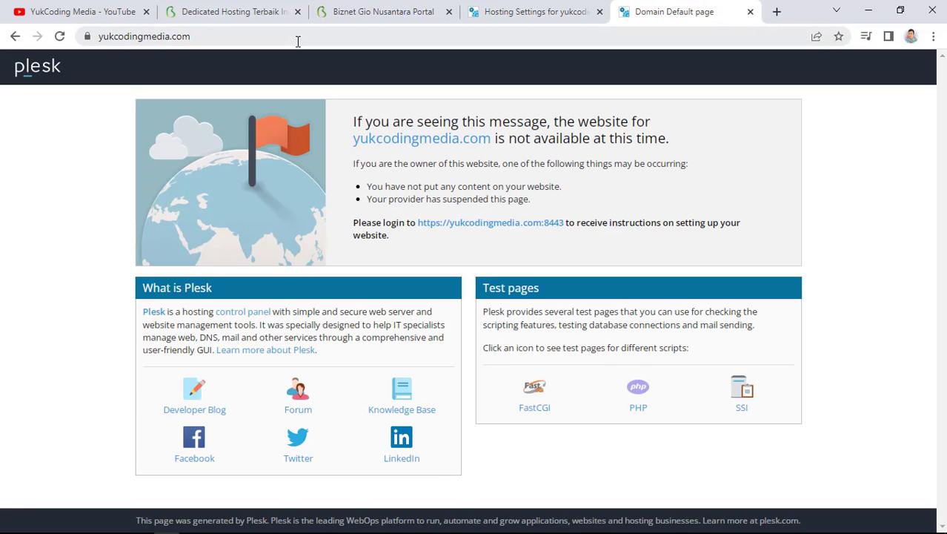
pyautogui.click(298, 41)
pyautogui.press('Left')
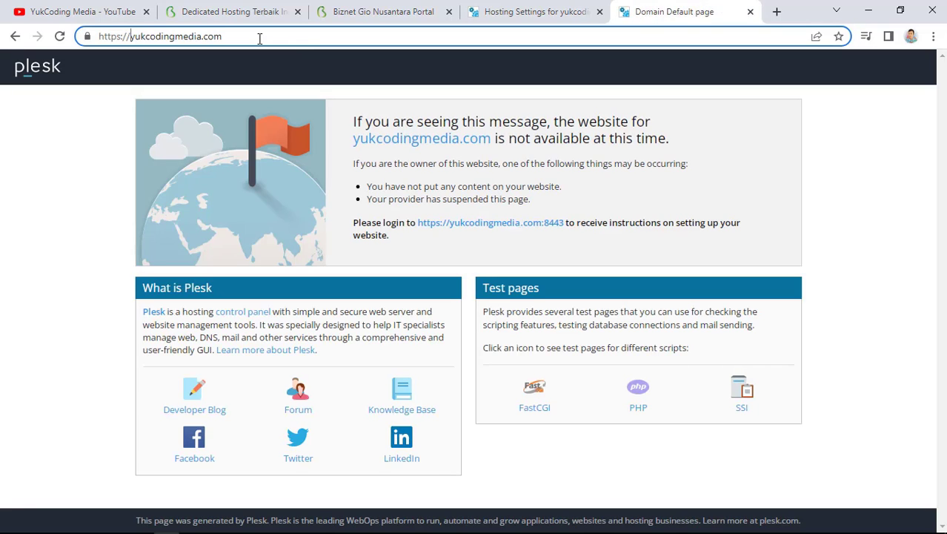
pyautogui.press('BackSpace')
pyautogui.press('Return')
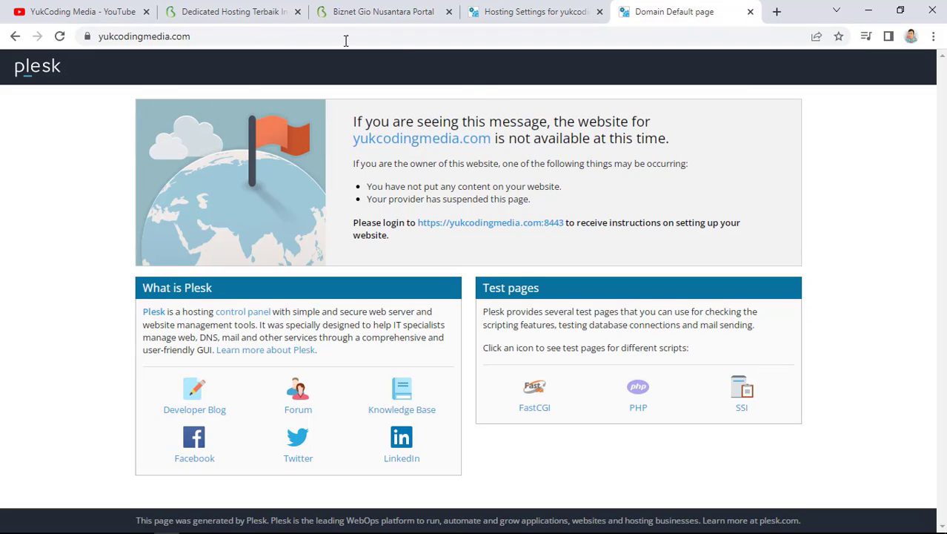
pyautogui.click(543, 11)
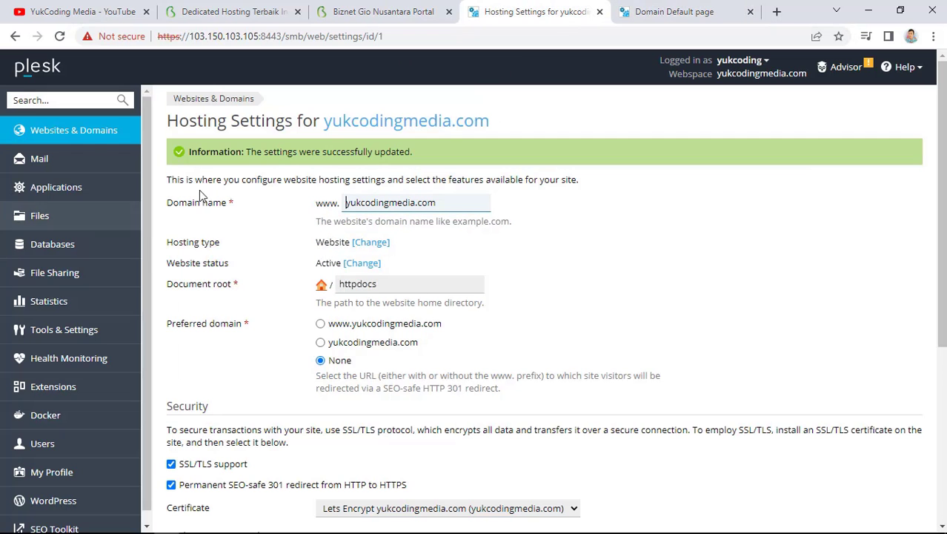
# Go to Websites & Domains and open PHP Settings for yukcodingmedia.com (currently PHP 5.4.16)
pyautogui.click(90, 143)
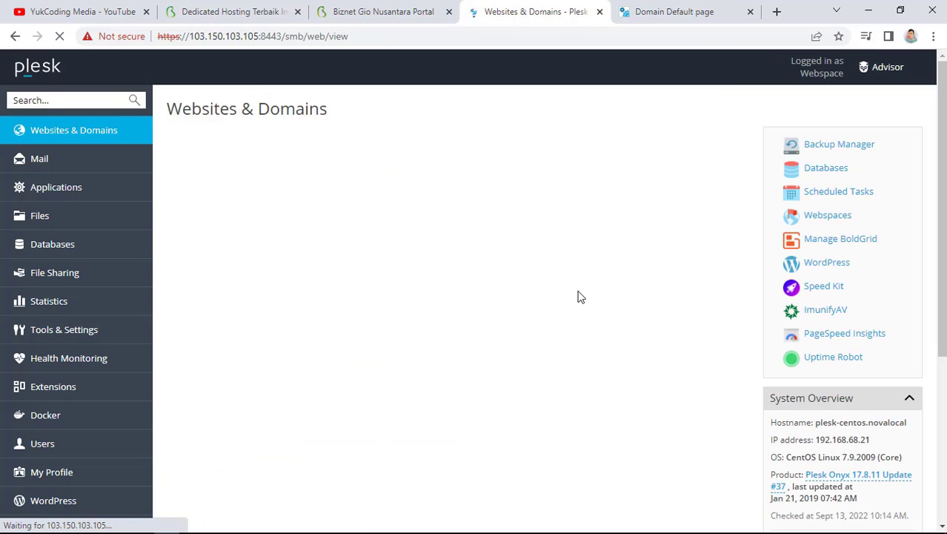
pyautogui.scroll(-4, 590, 303)
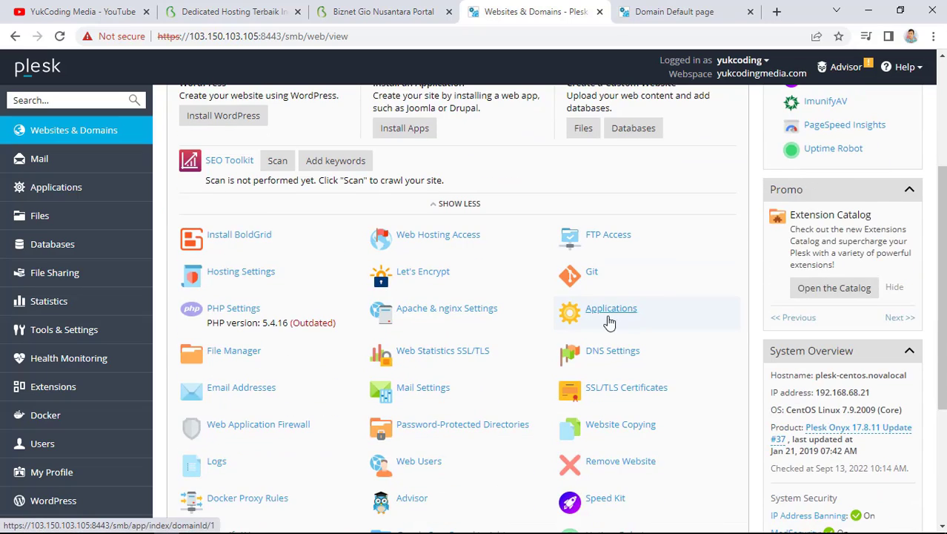
pyautogui.scroll(3, 352, 304)
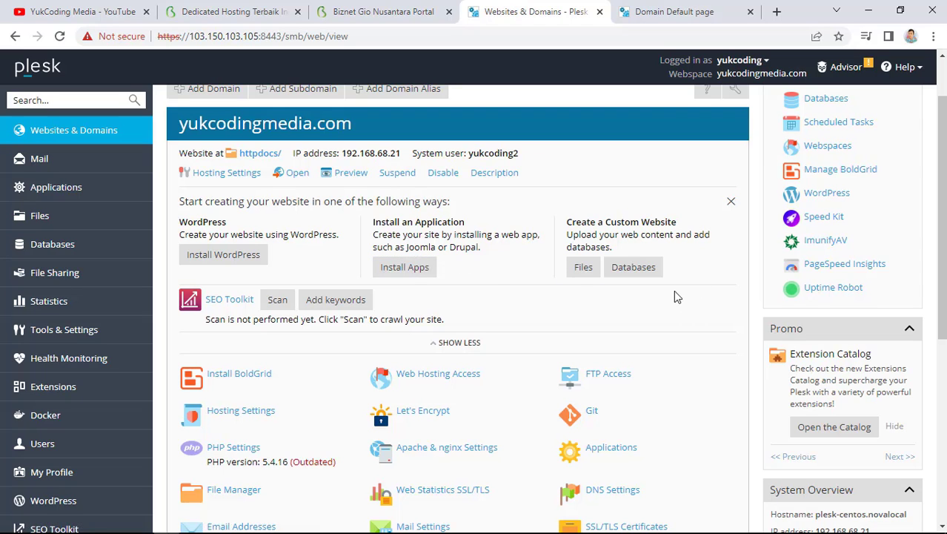
pyautogui.scroll(-3, 571, 330)
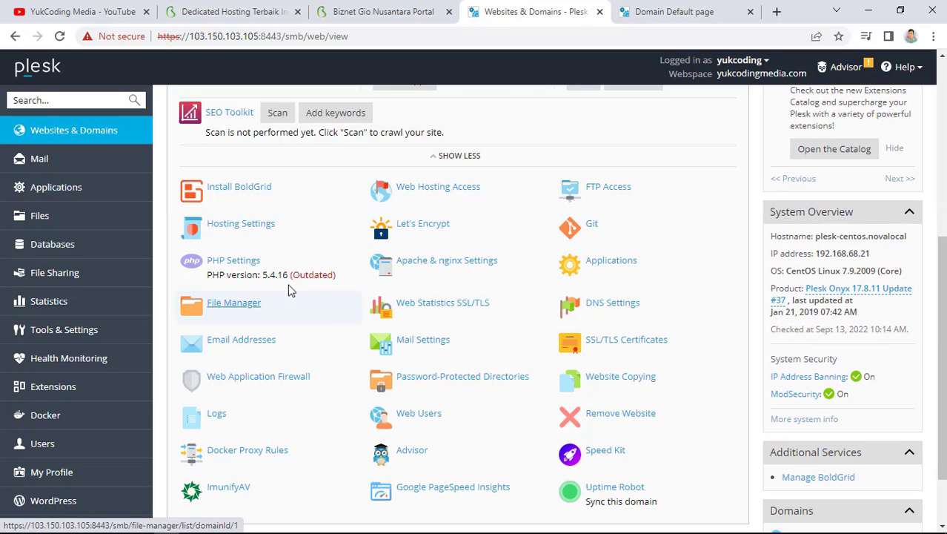
pyautogui.click(251, 264)
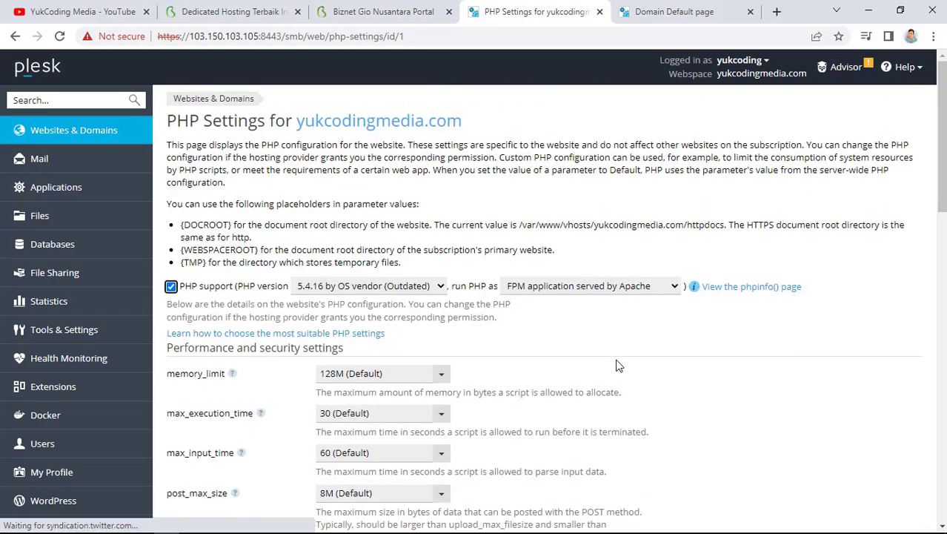
# Switch the site to PHP 7.3.33 with upload_max_filesize 8M and apply the settings
pyautogui.scroll(-15, 389, 299)
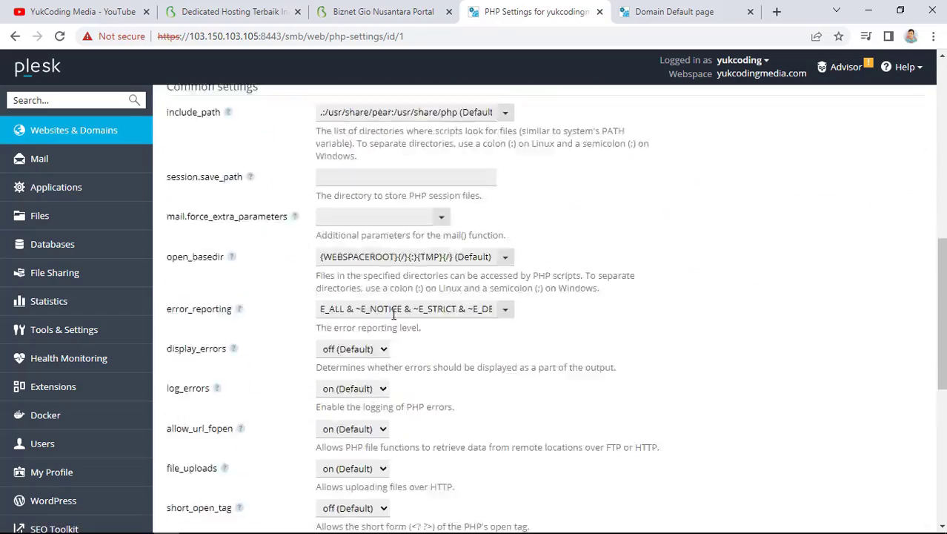
pyautogui.scroll(10, 404, 338)
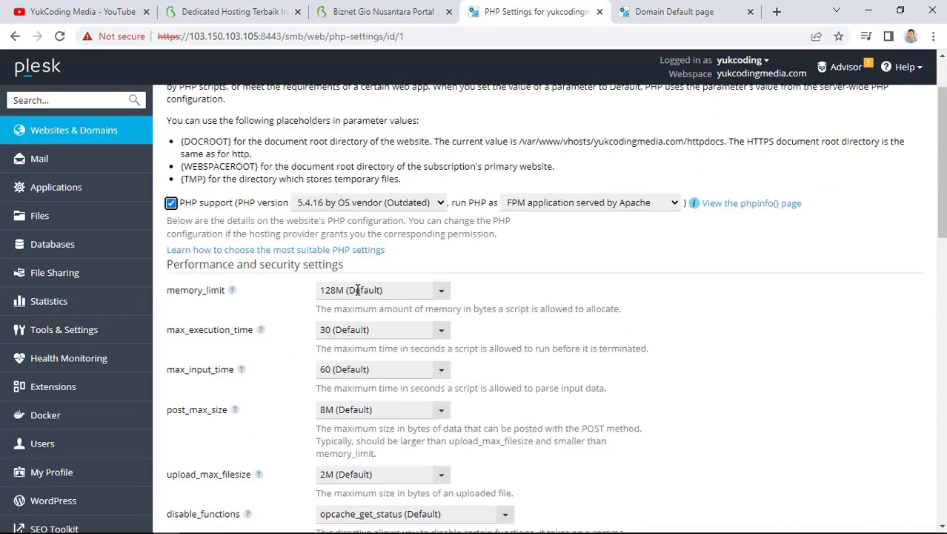
pyautogui.click(352, 204)
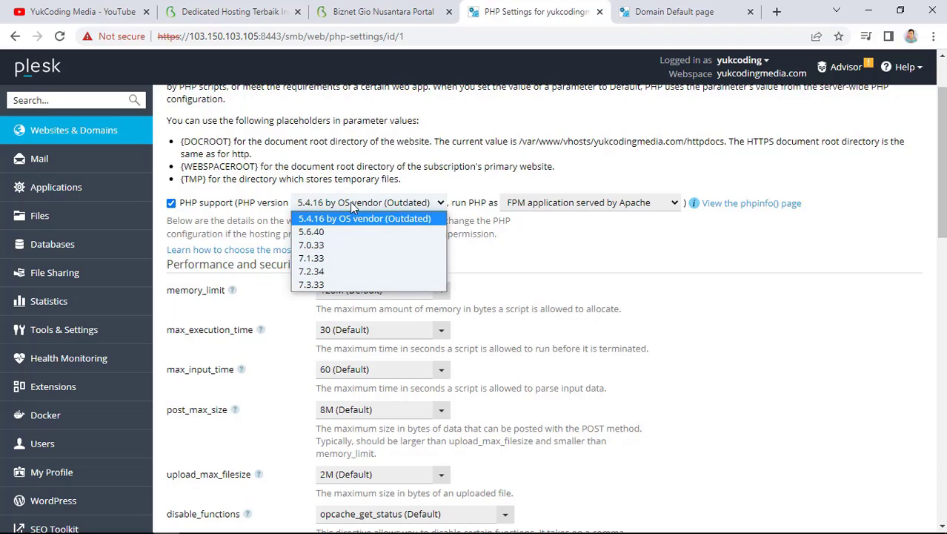
pyautogui.click(354, 286)
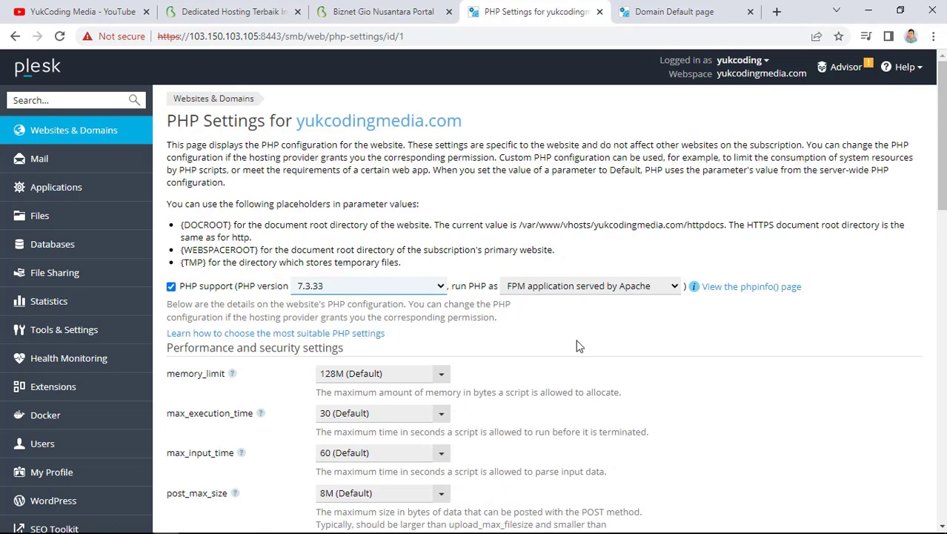
pyautogui.scroll(-2, 577, 334)
pyautogui.scroll(-4, 578, 345)
pyautogui.scroll(2, 577, 345)
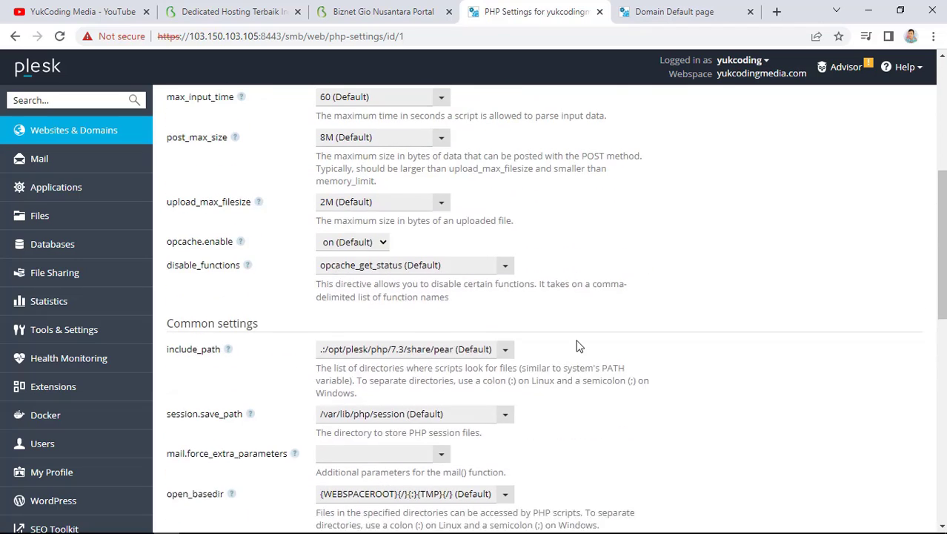
pyautogui.click(369, 216)
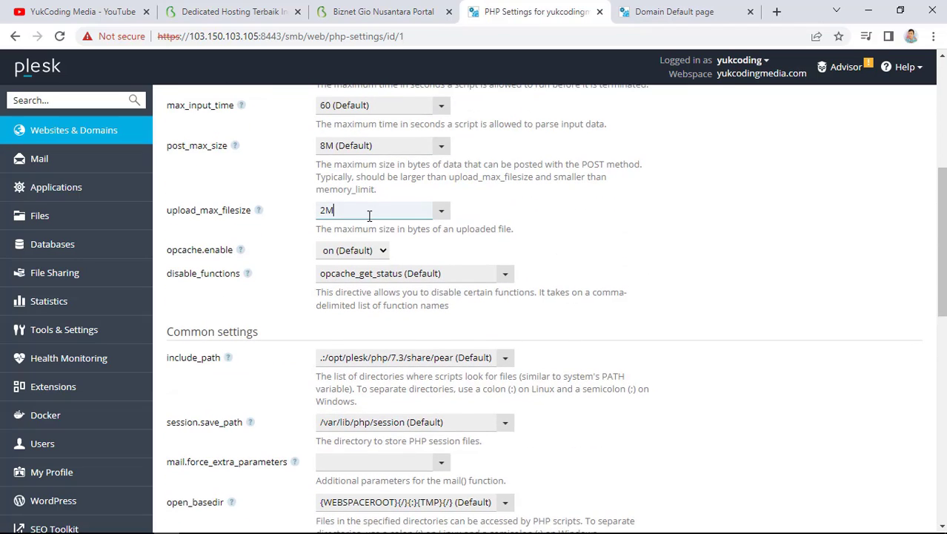
pyautogui.click(441, 210)
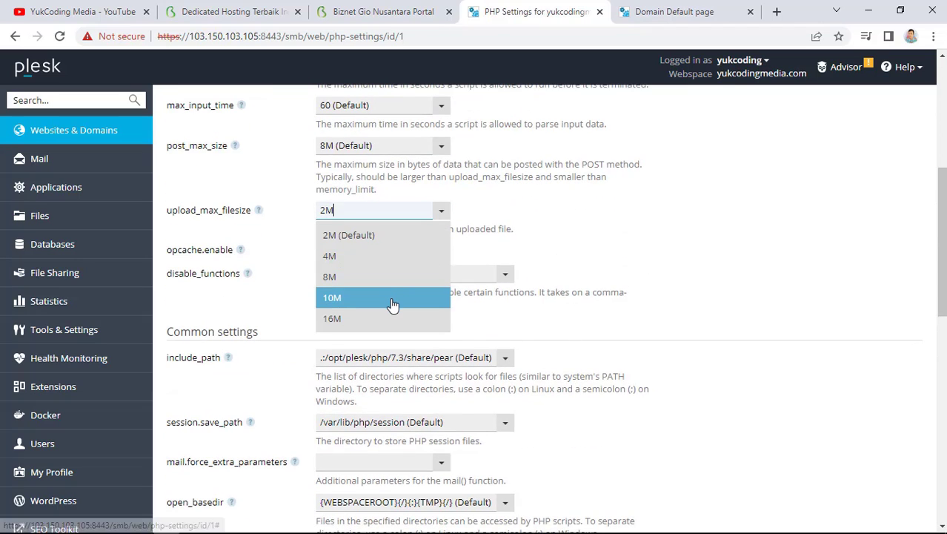
pyautogui.click(356, 276)
pyautogui.scroll(-8, 704, 320)
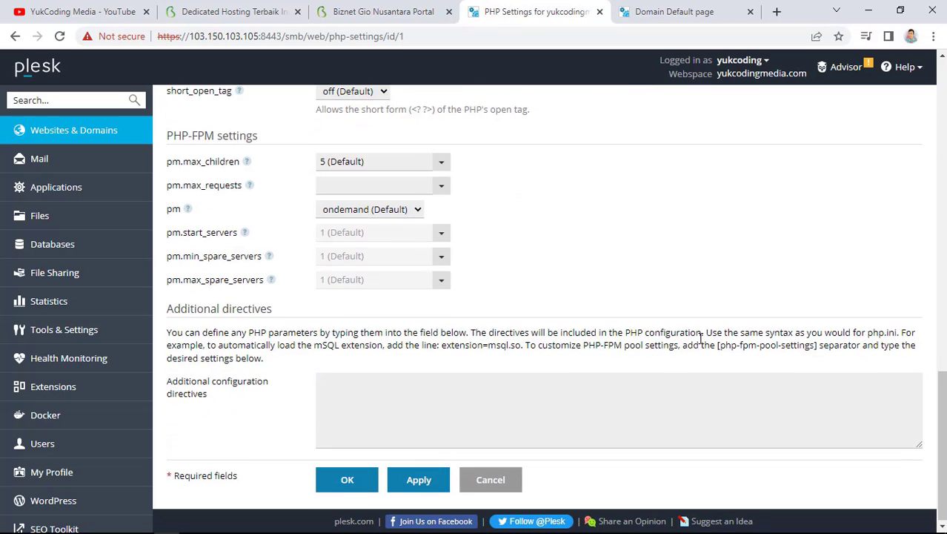
pyautogui.click(426, 480)
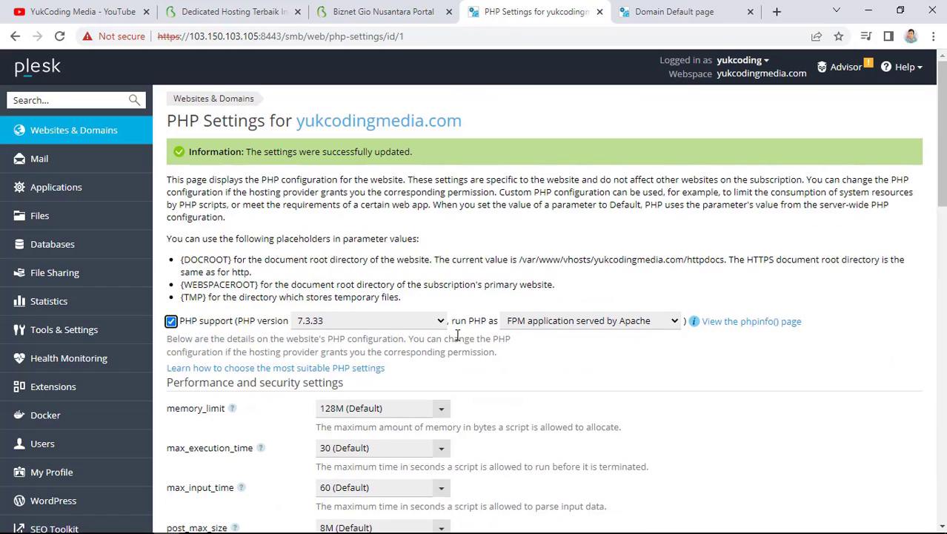
pyautogui.click(114, 131)
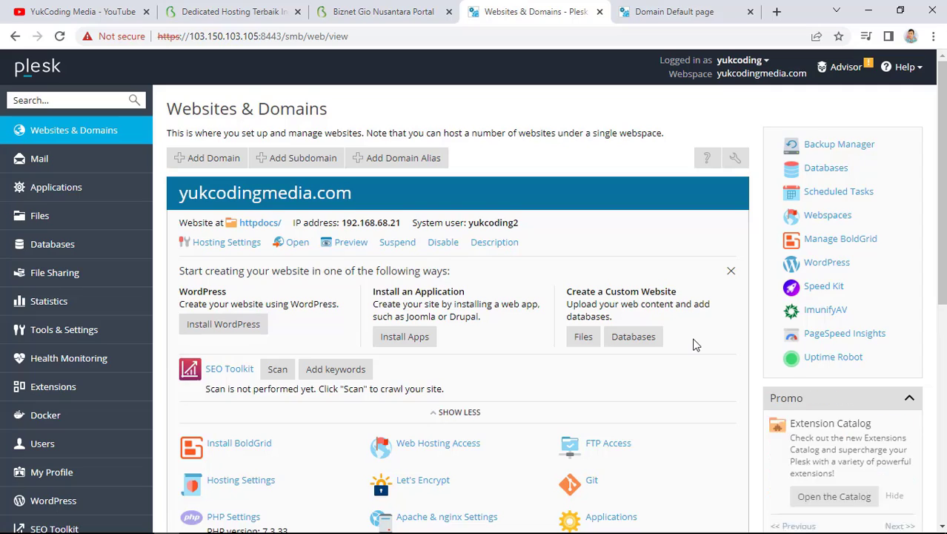
# Check the live site, then open File Manager and bring up index.html's options
pyautogui.scroll(-2, 695, 345)
pyautogui.click(673, 9)
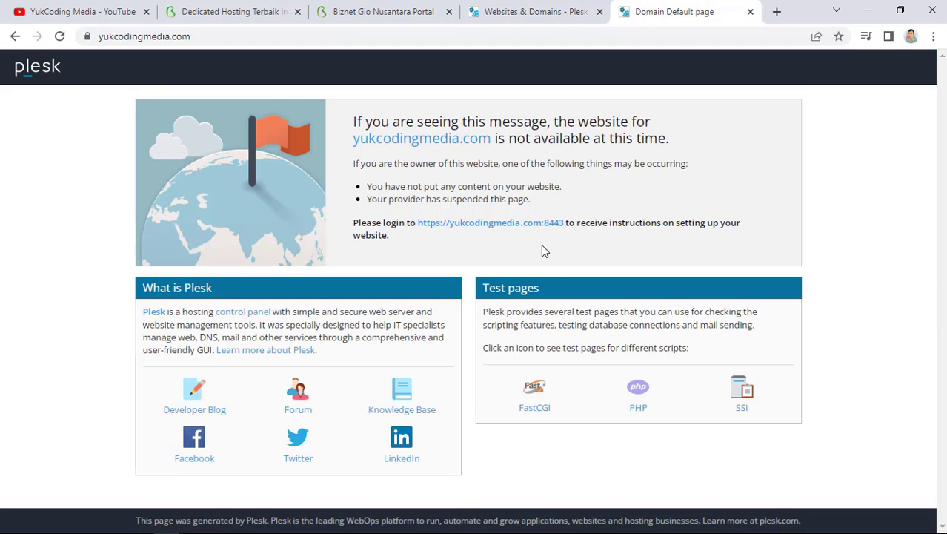
pyautogui.click(486, 10)
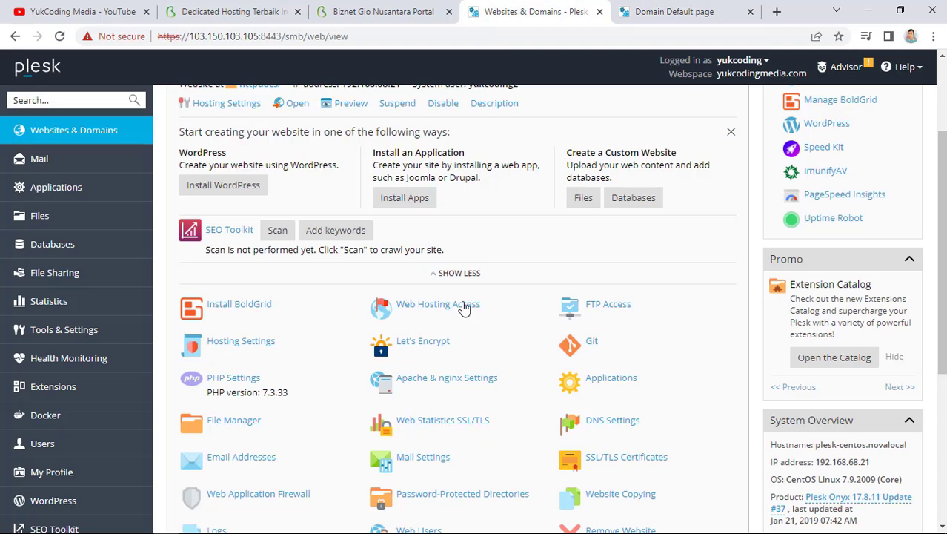
pyautogui.click(241, 422)
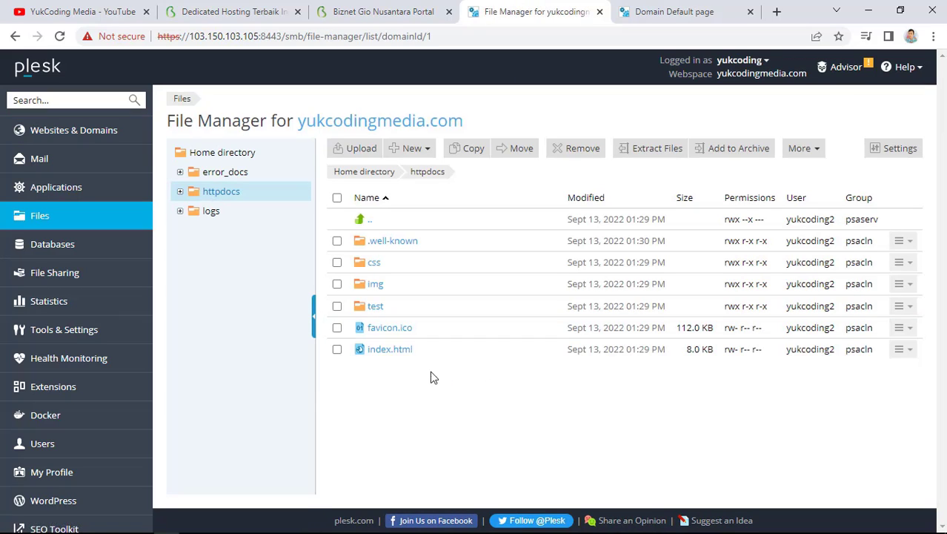
pyautogui.rightClick(392, 351)
# Replace all of index.html's contents with 'Hello world ..' in the Code Editor and save it
pyautogui.click(376, 354)
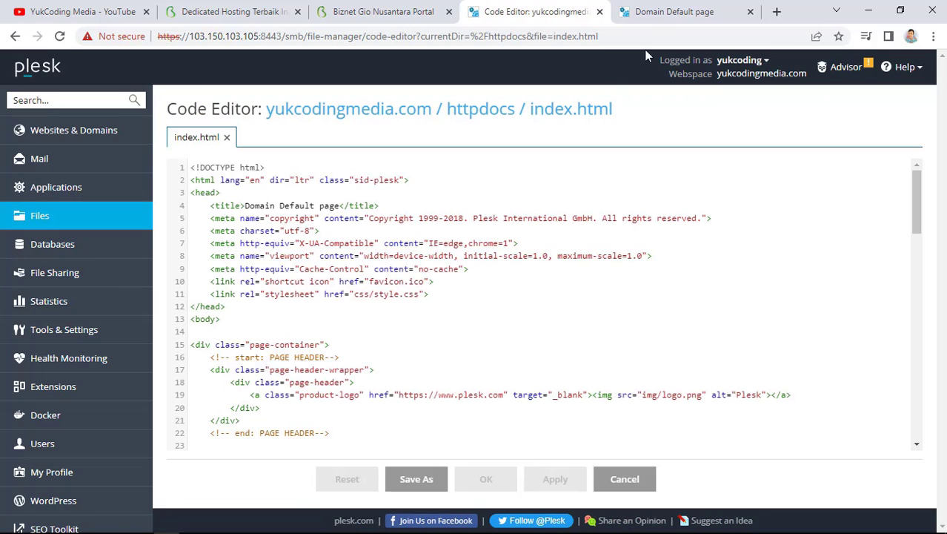
pyautogui.click(670, 12)
pyautogui.click(534, 12)
pyautogui.hotkey('ctrl', 'a')
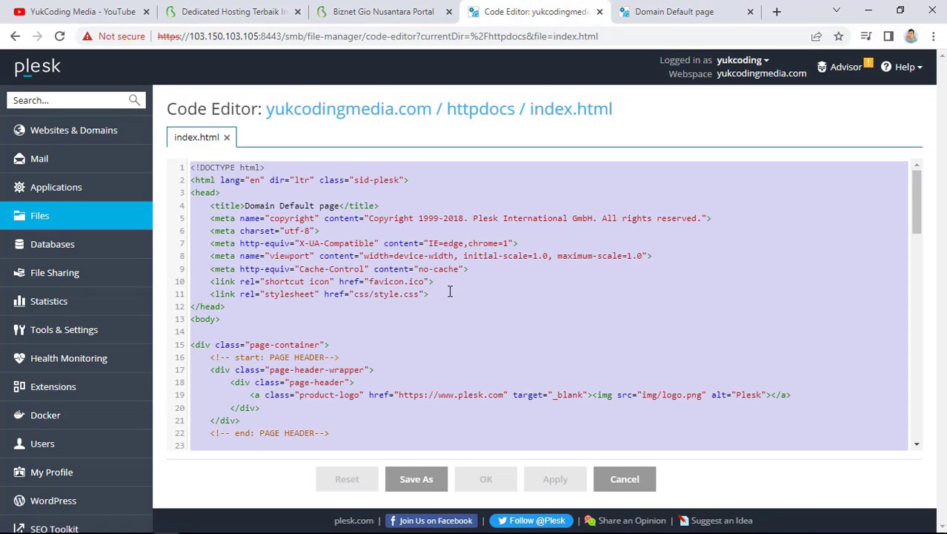
pyautogui.write('Hello world ..')
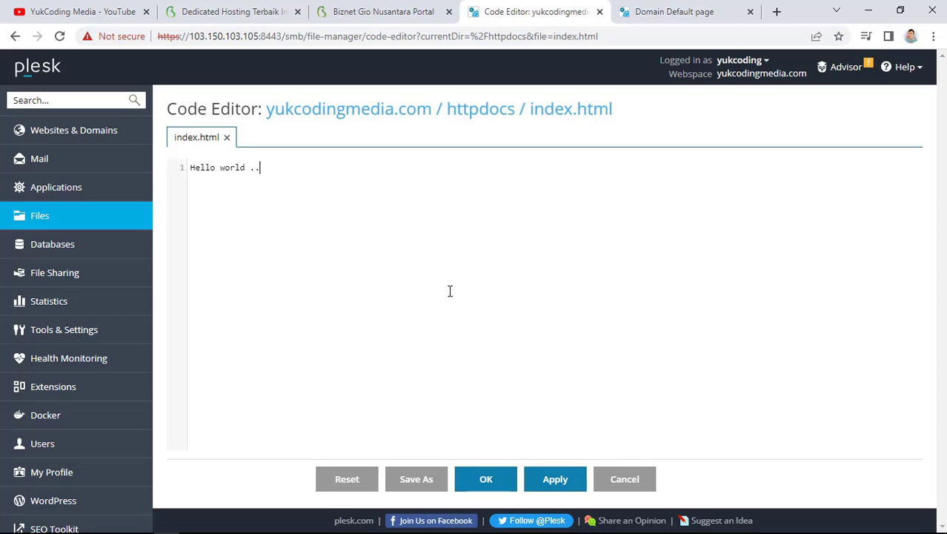
pyautogui.click(564, 479)
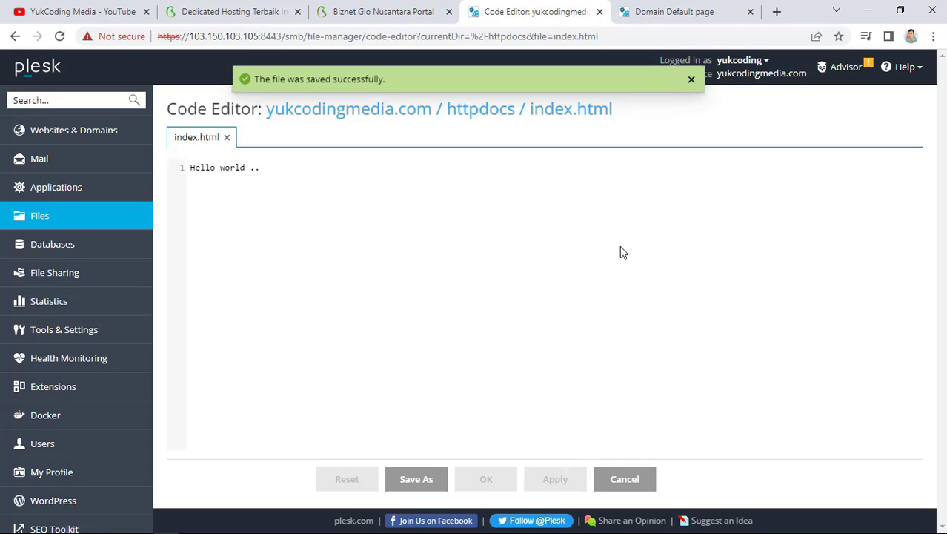
pyautogui.click(227, 137)
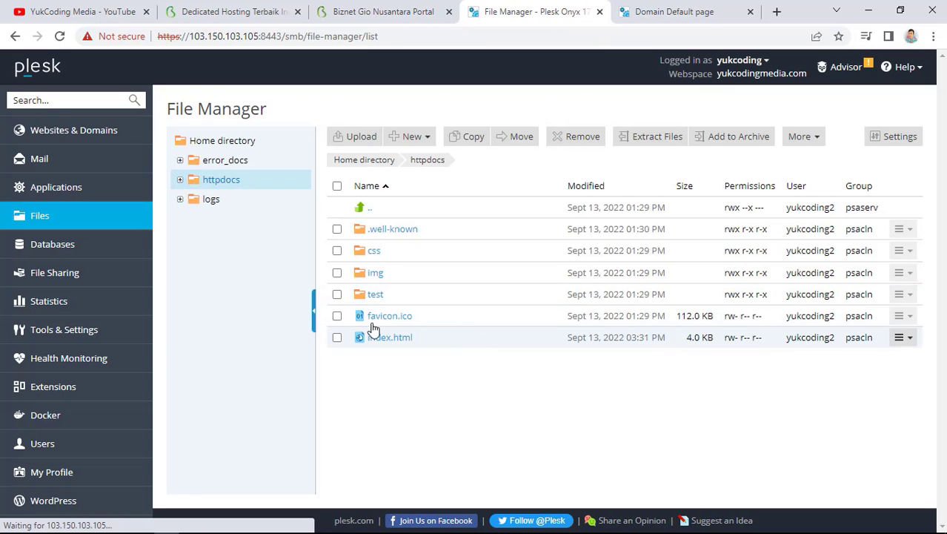
# Remove .well-known, css, img, test and favicon.ico from httpdocs, keeping index.html, and reload the site
pyautogui.click(337, 186)
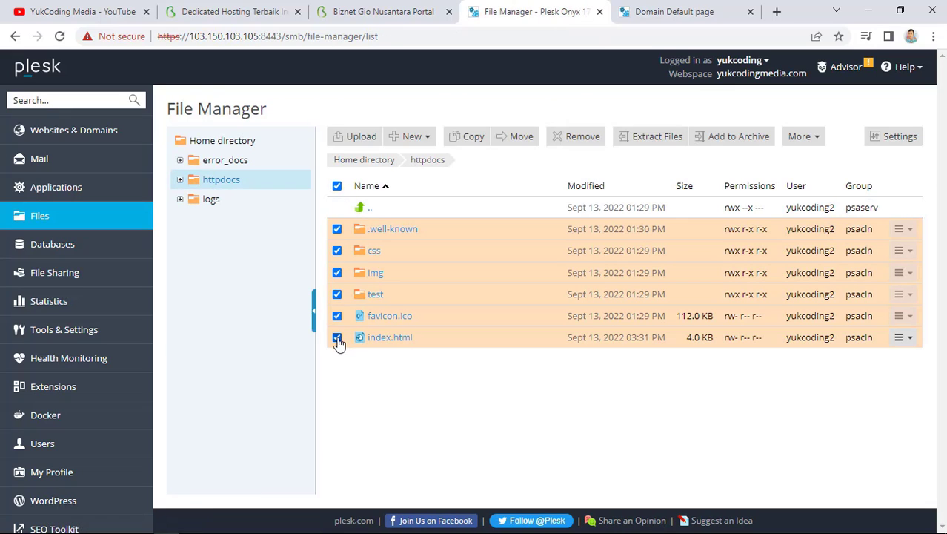
pyautogui.click(336, 337)
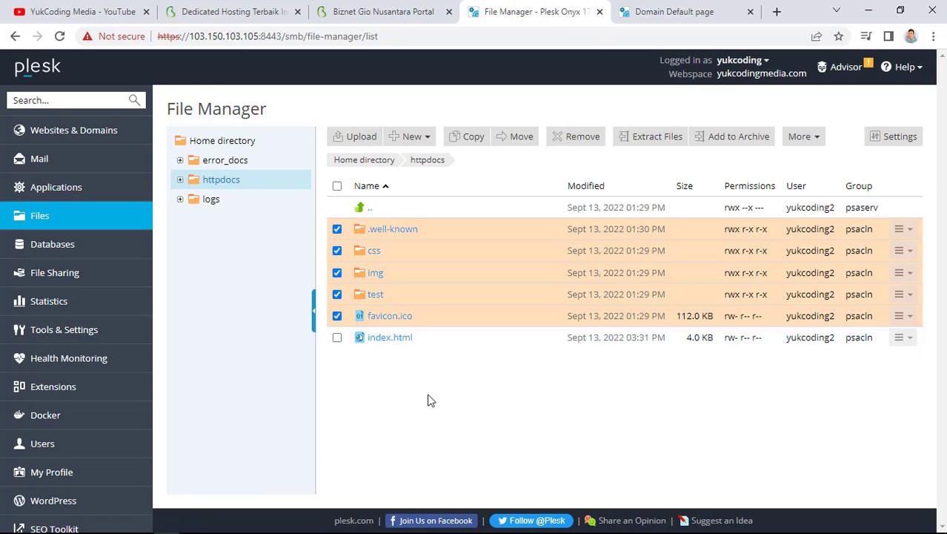
pyautogui.click(580, 137)
pyautogui.click(394, 314)
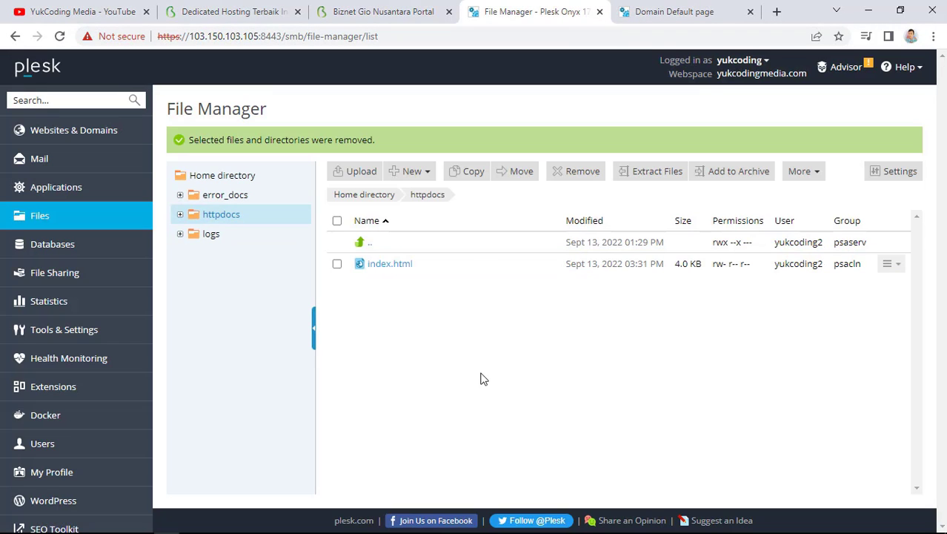
pyautogui.click(708, 6)
pyautogui.click(60, 35)
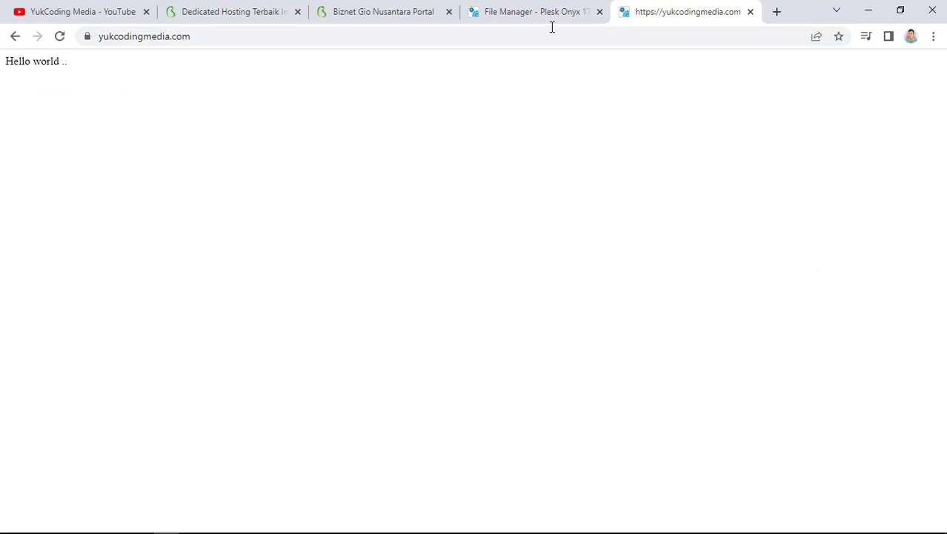
pyautogui.click(534, 12)
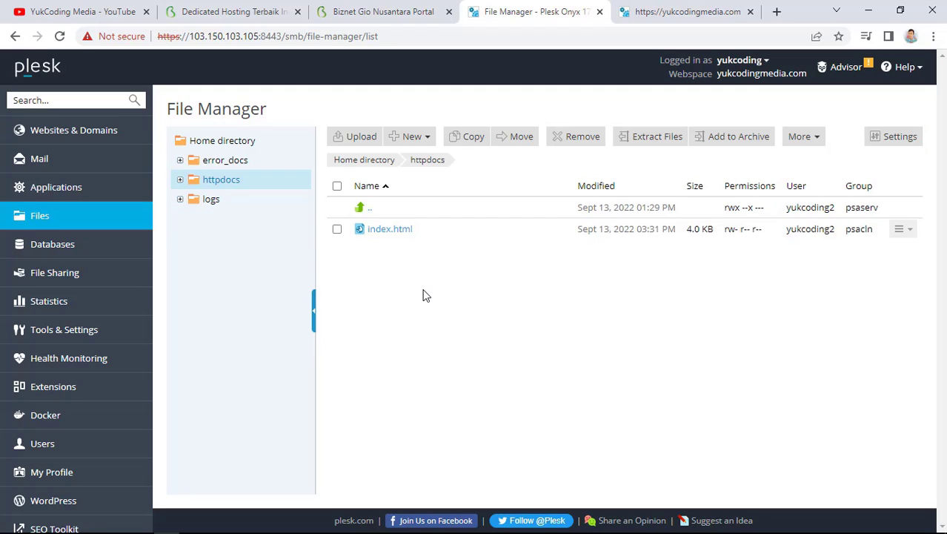
# Hide the Extension Catalog and next promotion, collapse the Promo panel, and close the website-starter box
pyautogui.click(111, 131)
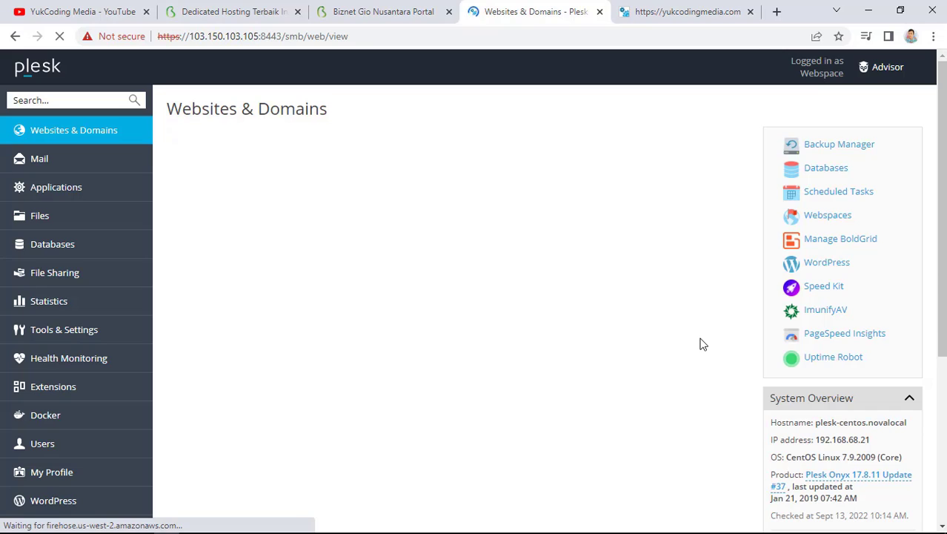
pyautogui.scroll(-2, 660, 384)
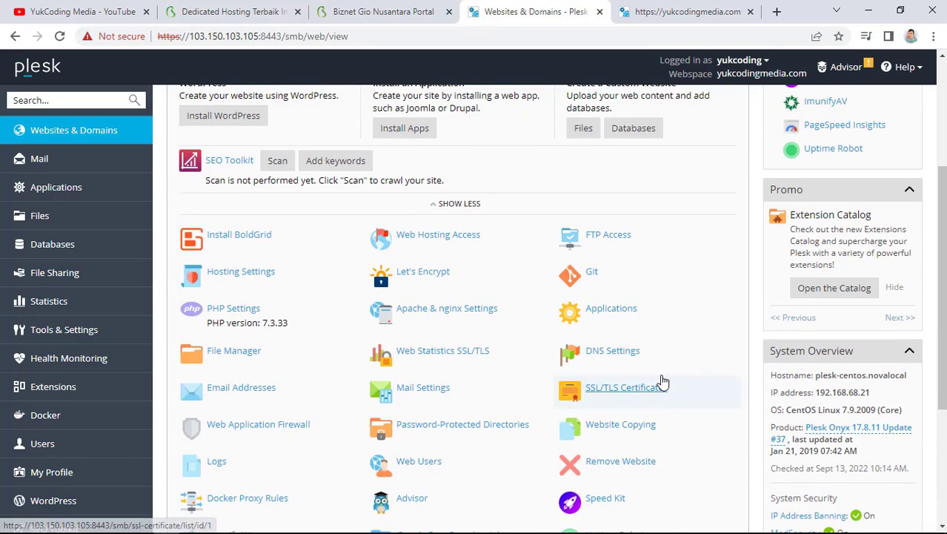
pyautogui.scroll(-1, 662, 382)
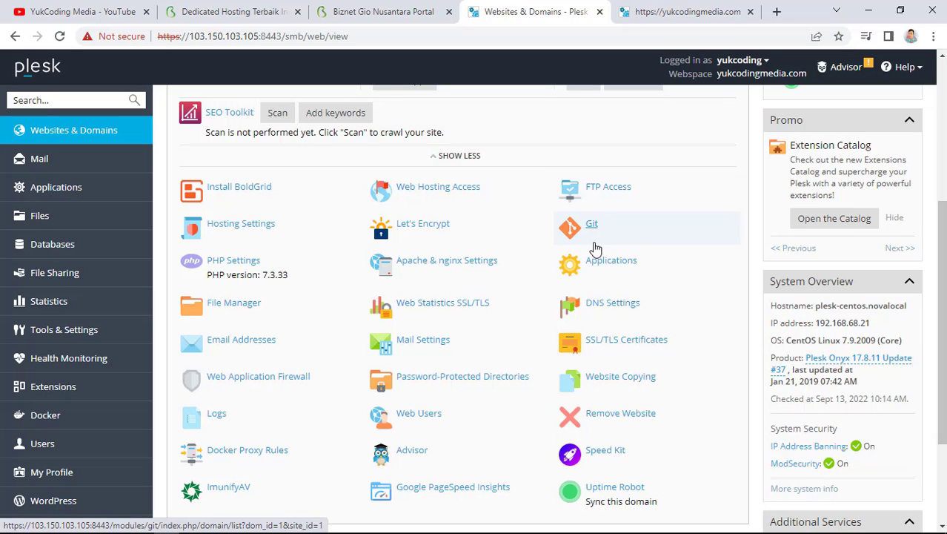
pyautogui.scroll(-1, 516, 451)
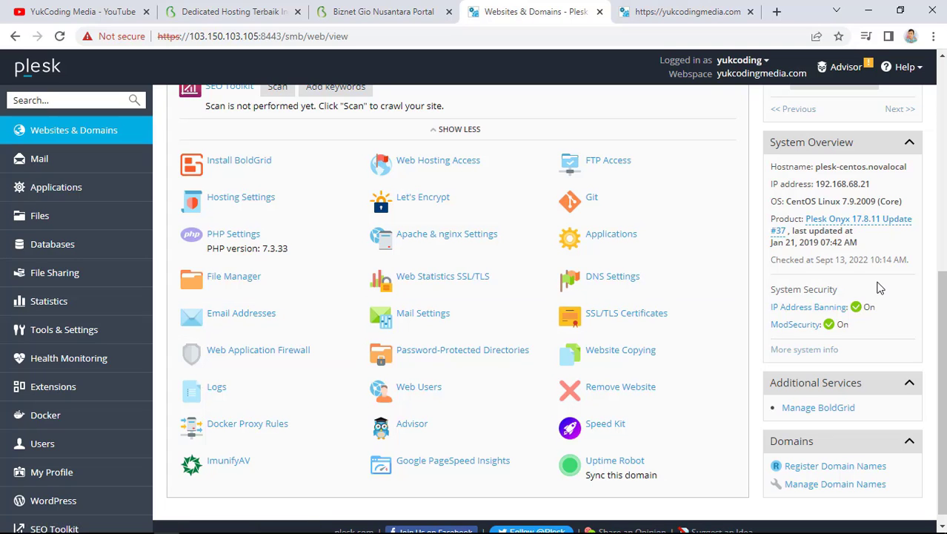
pyautogui.scroll(3, 886, 307)
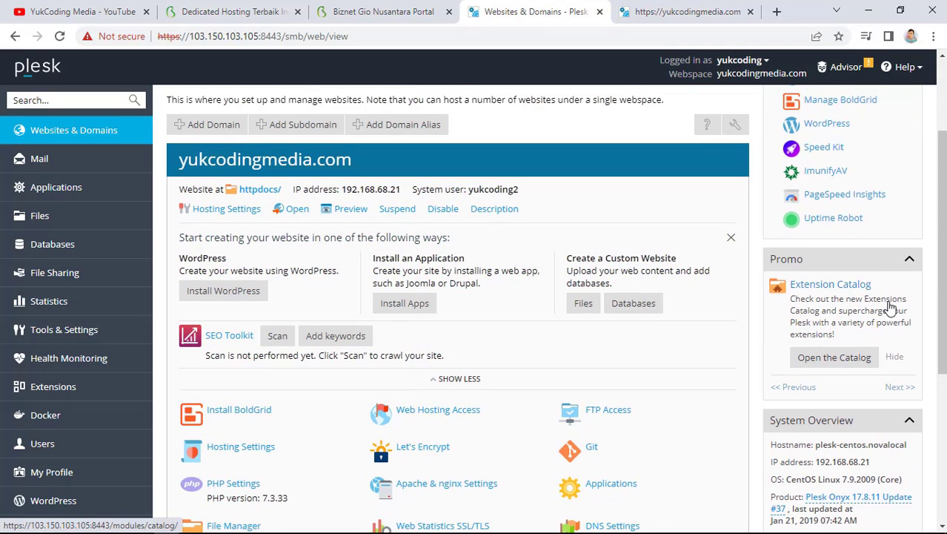
pyautogui.click(895, 359)
pyautogui.click(849, 404)
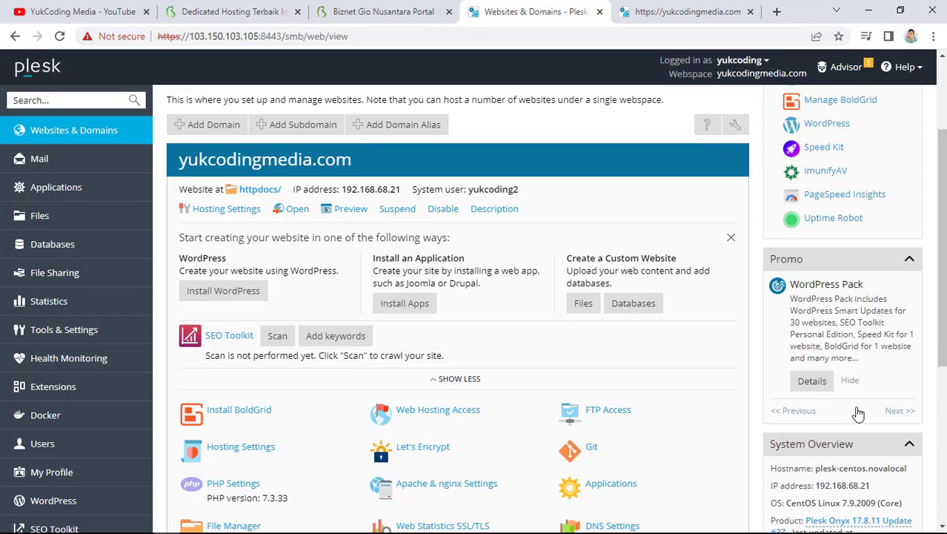
pyautogui.click(911, 260)
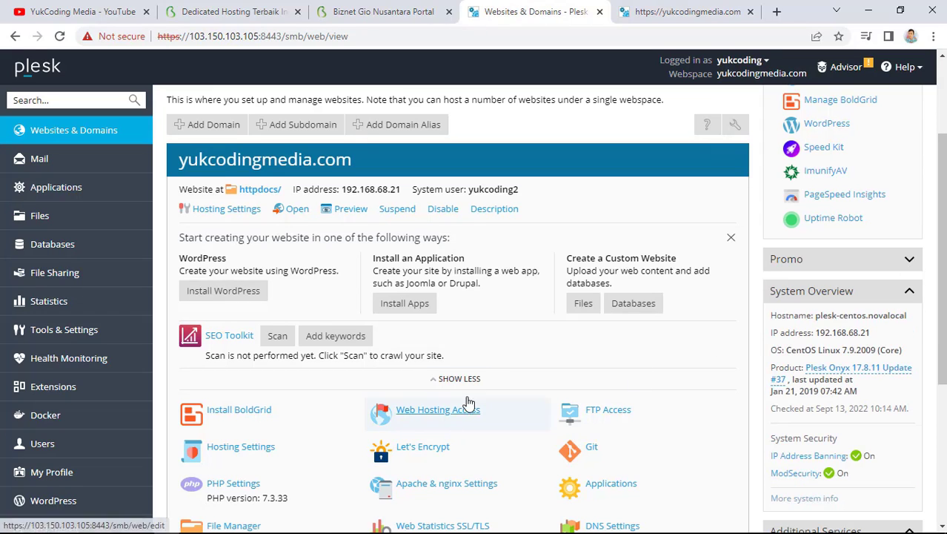
pyautogui.click(730, 238)
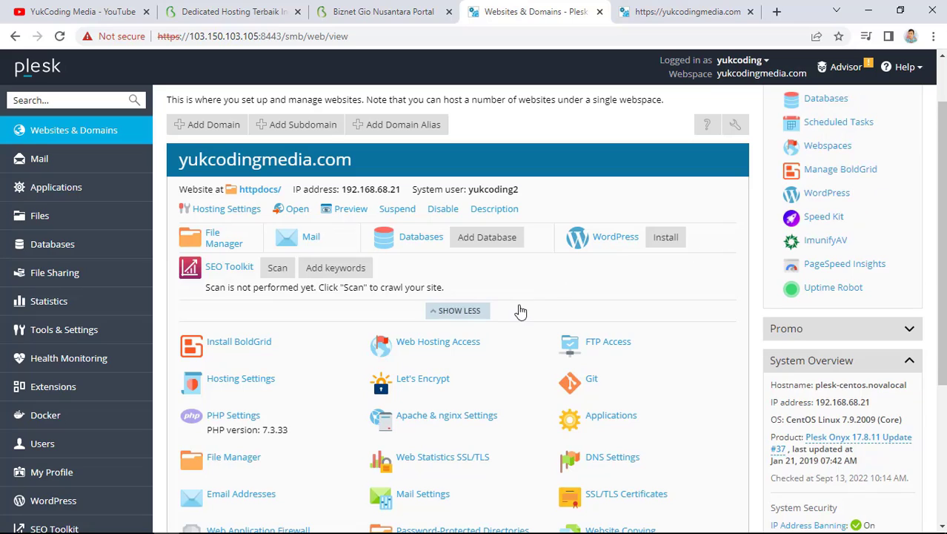
pyautogui.scroll(2, 455, 303)
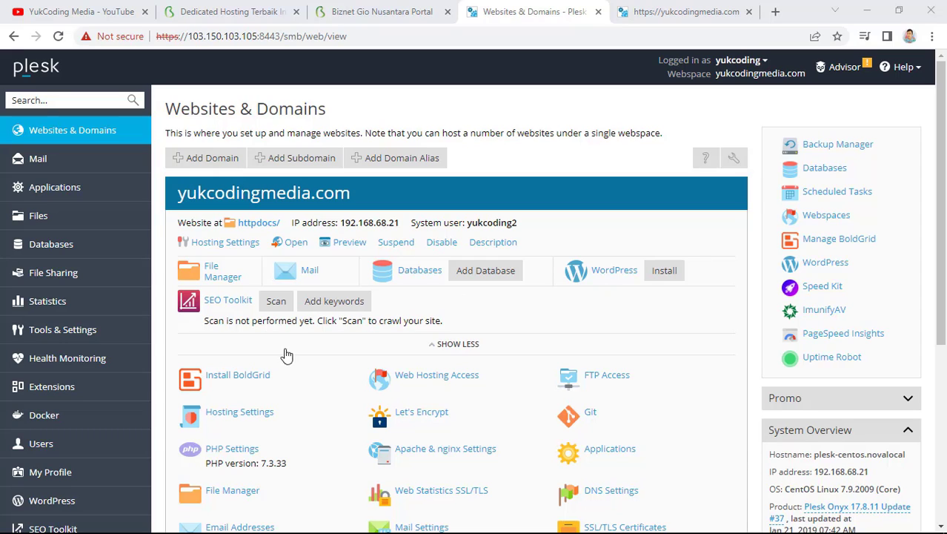
# Check About Plesk to confirm Onyx 17.8.11 Update #37 is installed
pyautogui.click(80, 333)
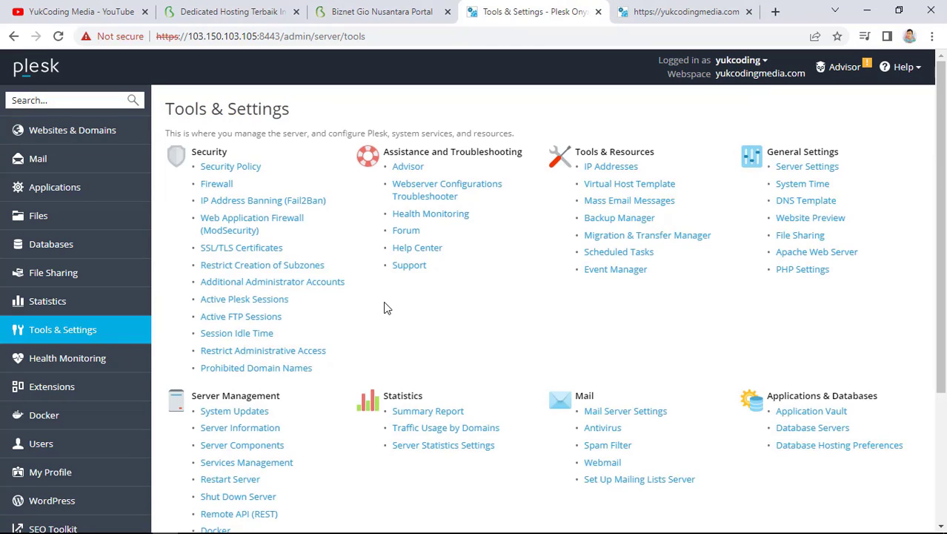
pyautogui.scroll(-3, 386, 308)
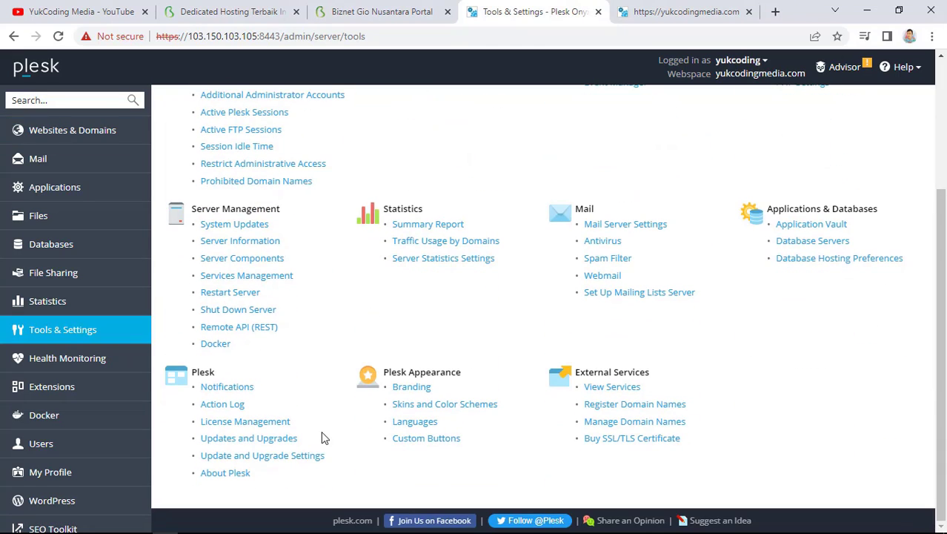
pyautogui.click(235, 474)
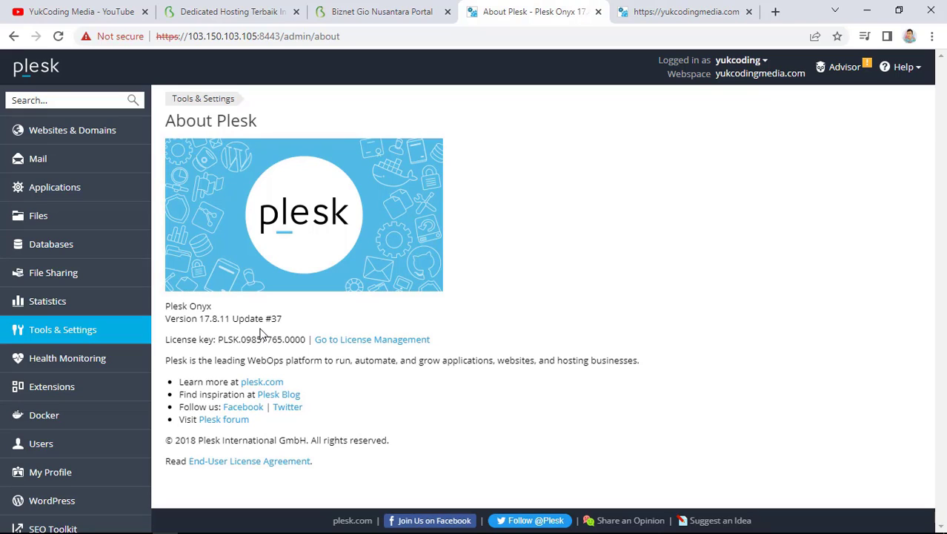
pyautogui.click(14, 35)
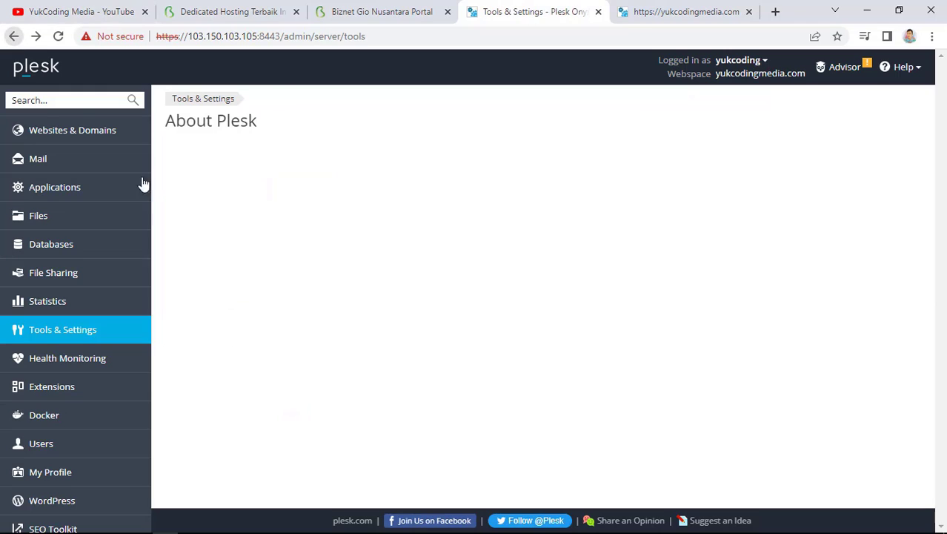
# Launch the Updates and Upgrades installer from Tools & Settings
pyautogui.scroll(-4, 406, 420)
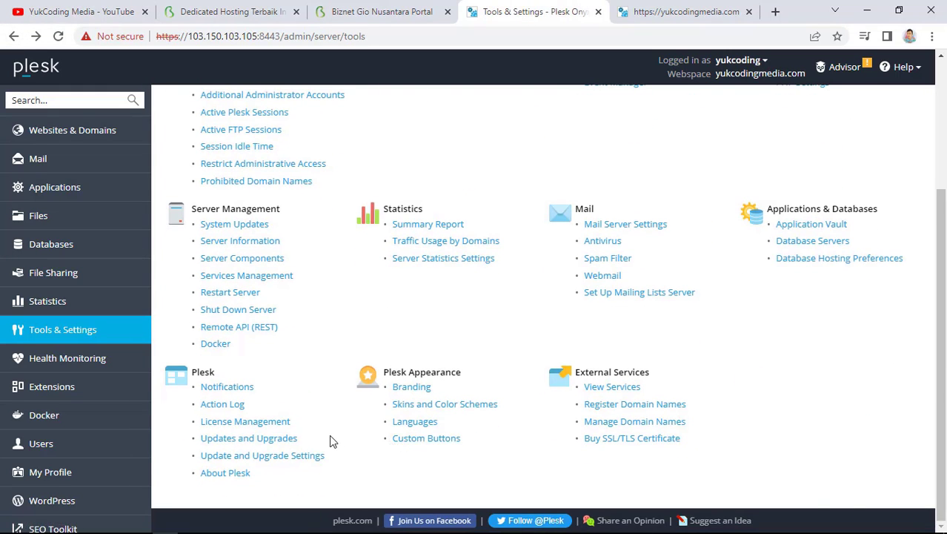
pyautogui.click(327, 438)
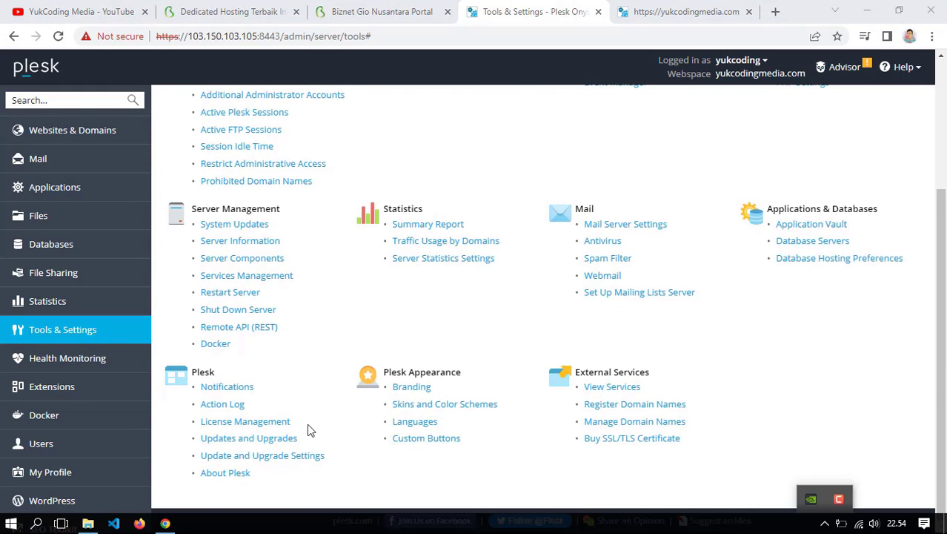
pyautogui.click(271, 440)
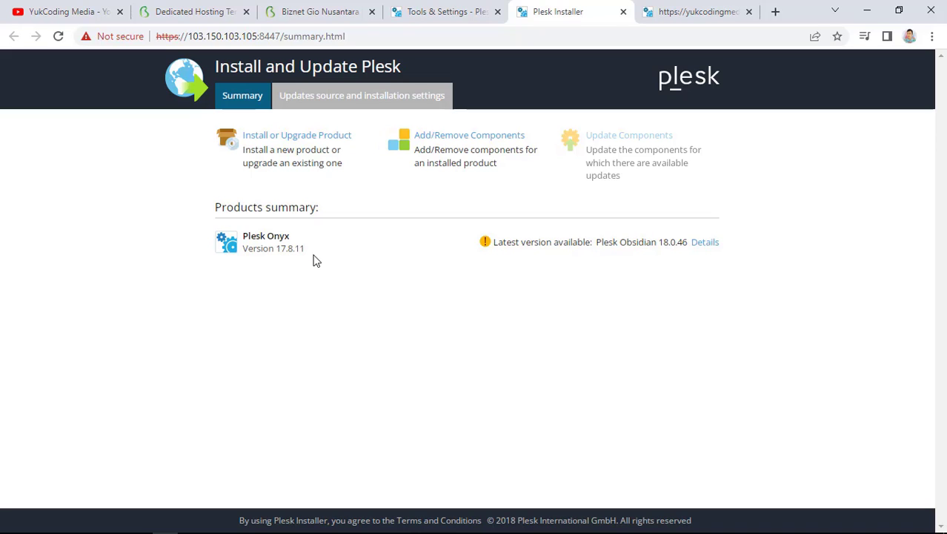
# Choose Plesk Obsidian 18.0.46 as the upgrade target, untick the feedback option, and continue
pyautogui.click(306, 136)
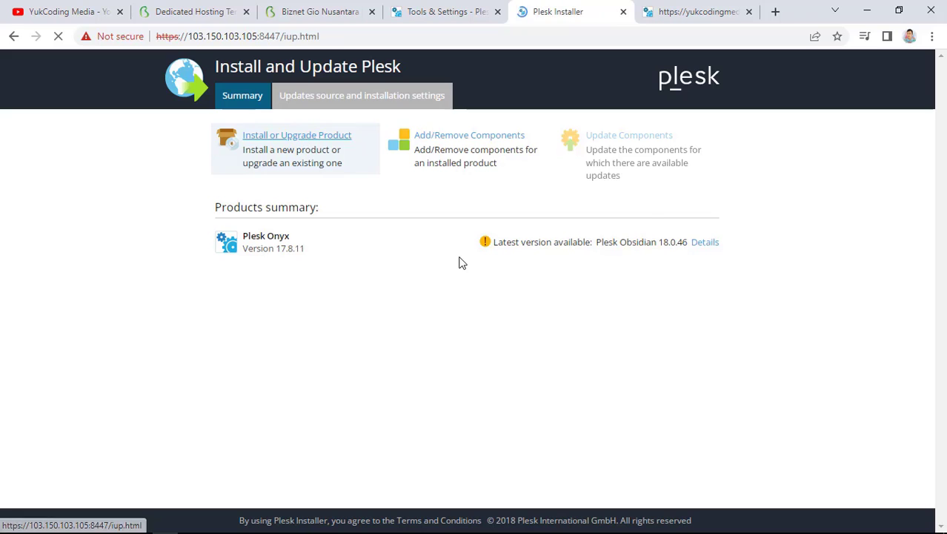
pyautogui.click(440, 186)
pyautogui.click(439, 192)
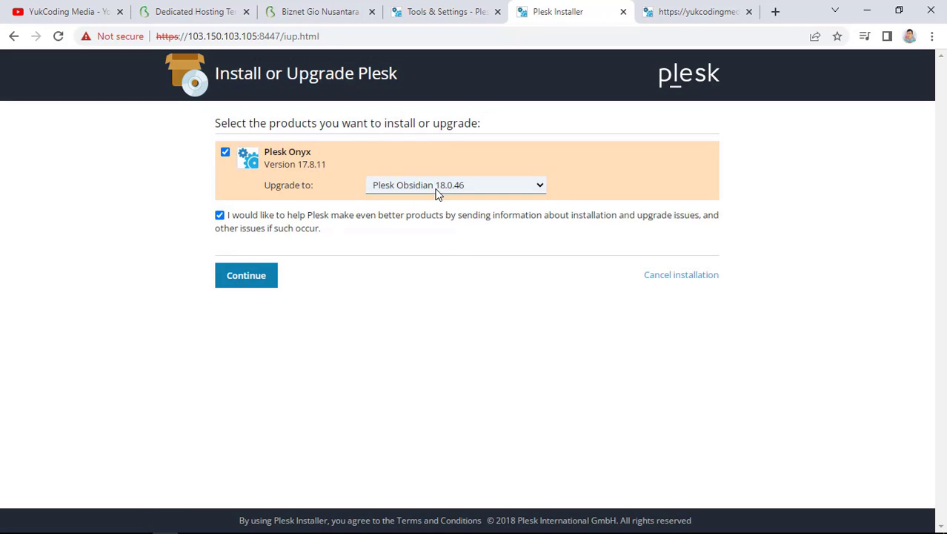
pyautogui.click(219, 215)
pyautogui.click(249, 279)
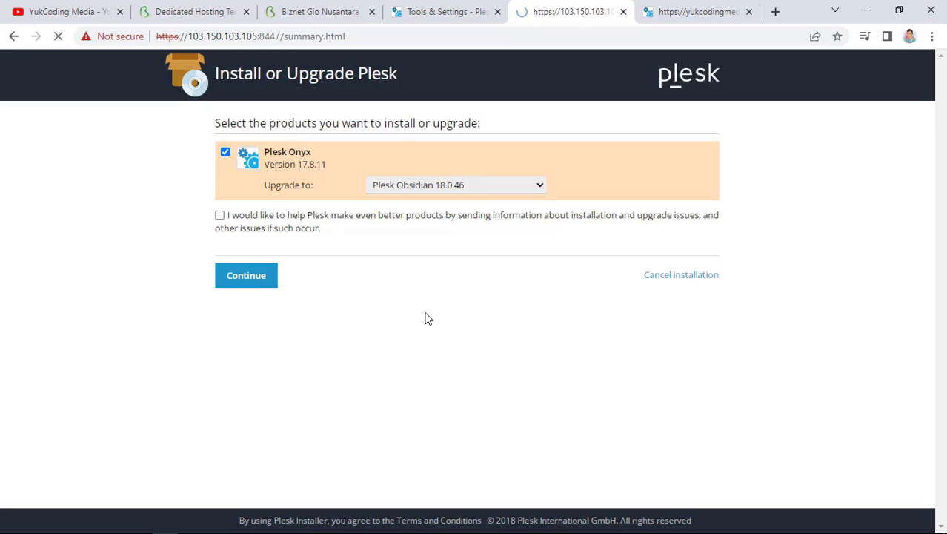
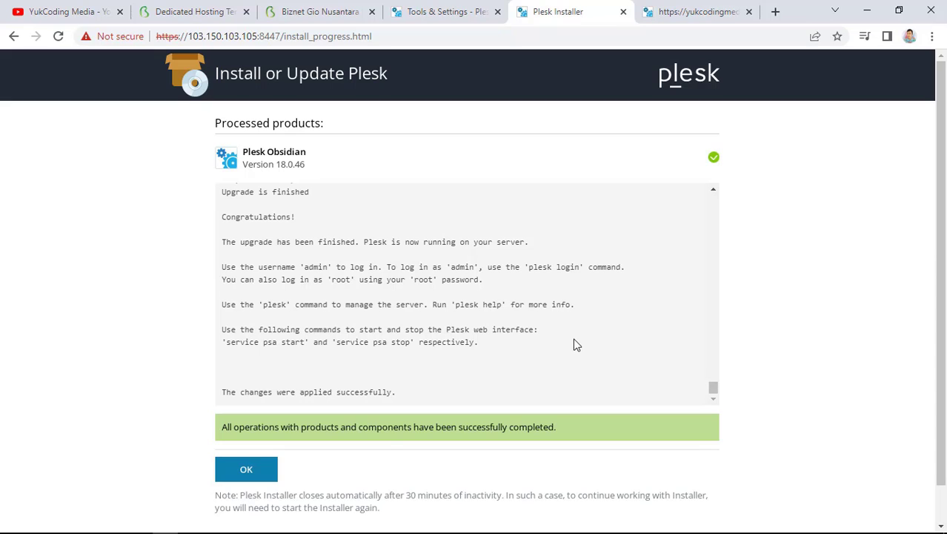
# Acknowledge the completed Plesk Obsidian 18.0.46 upgrade and close the installer tab
pyautogui.click(255, 471)
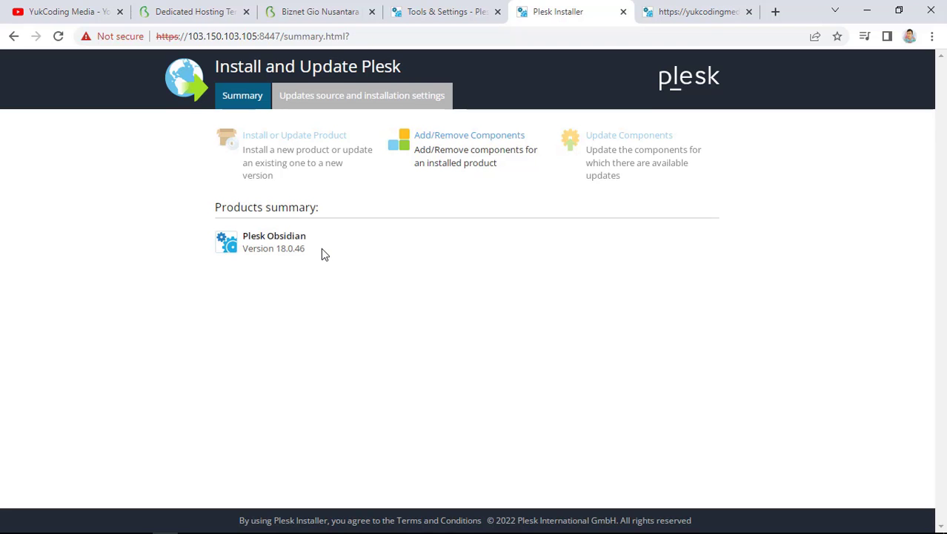
pyautogui.click(624, 12)
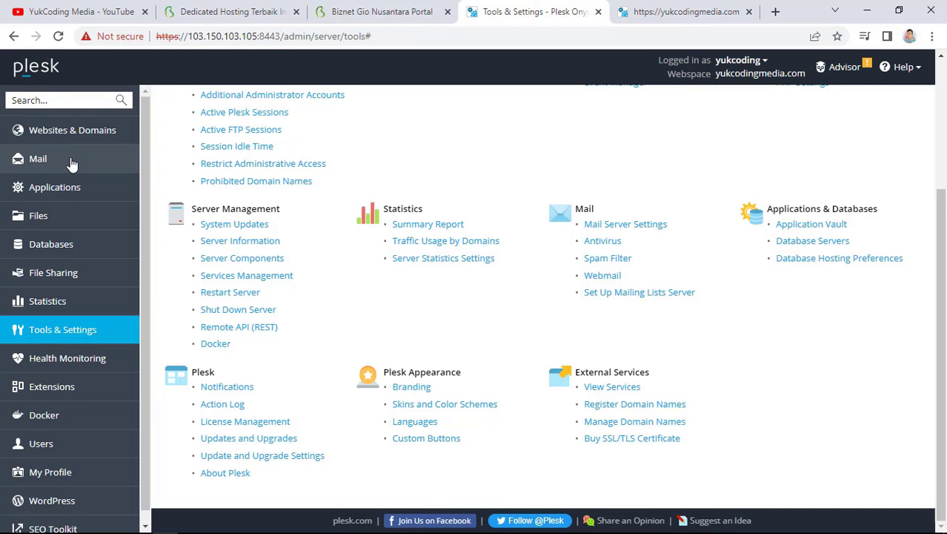
# Switch from the IP-address login page to the yukcodingmedia.com:8443 login in a new tab
pyautogui.click(68, 133)
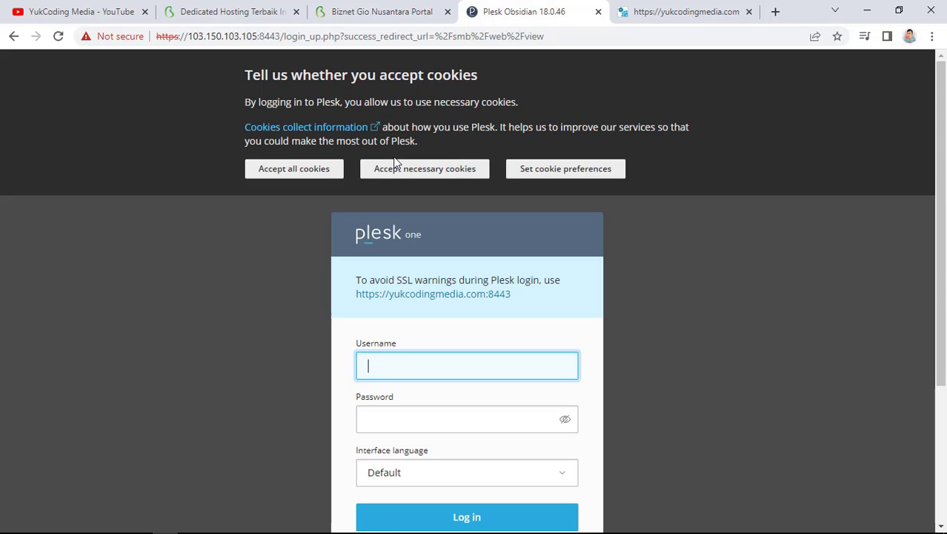
pyautogui.click(335, 172)
pyautogui.click(435, 213)
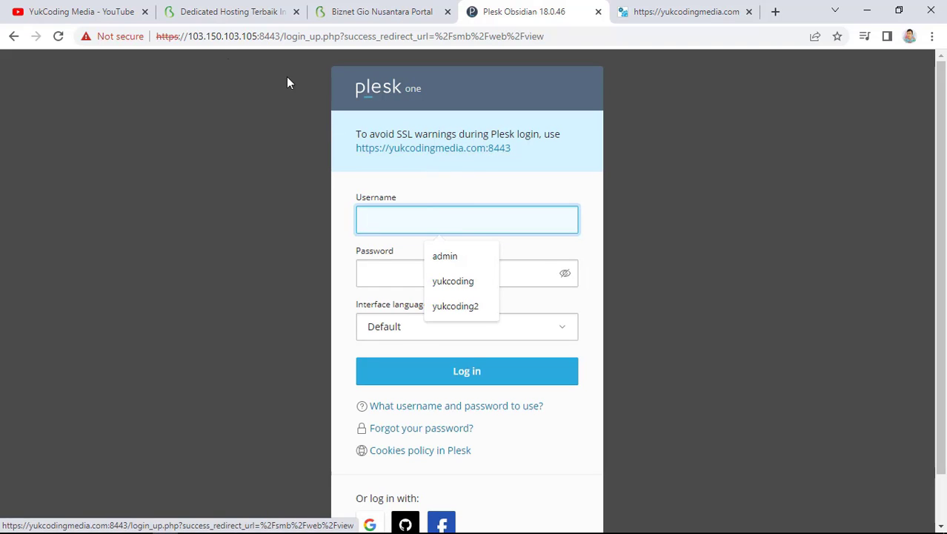
pyautogui.middleClick(413, 152)
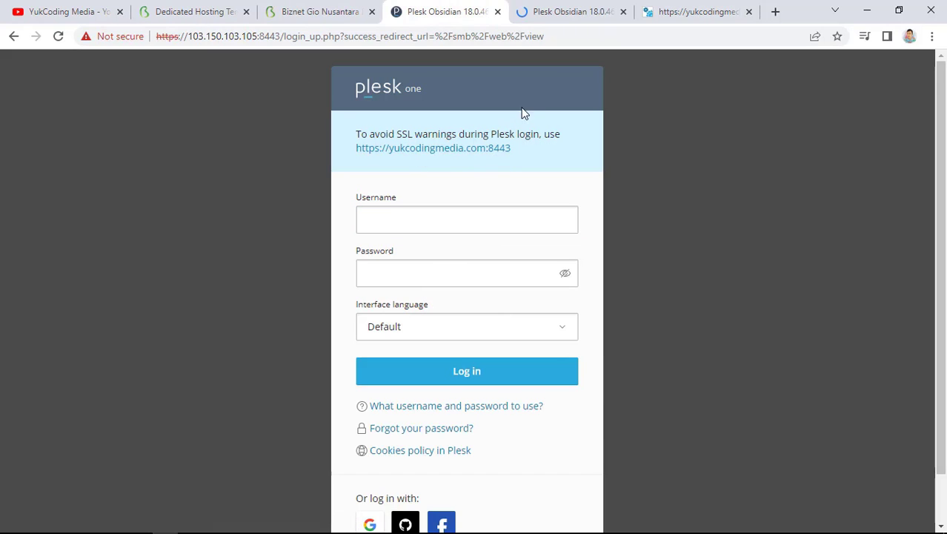
pyautogui.click(498, 13)
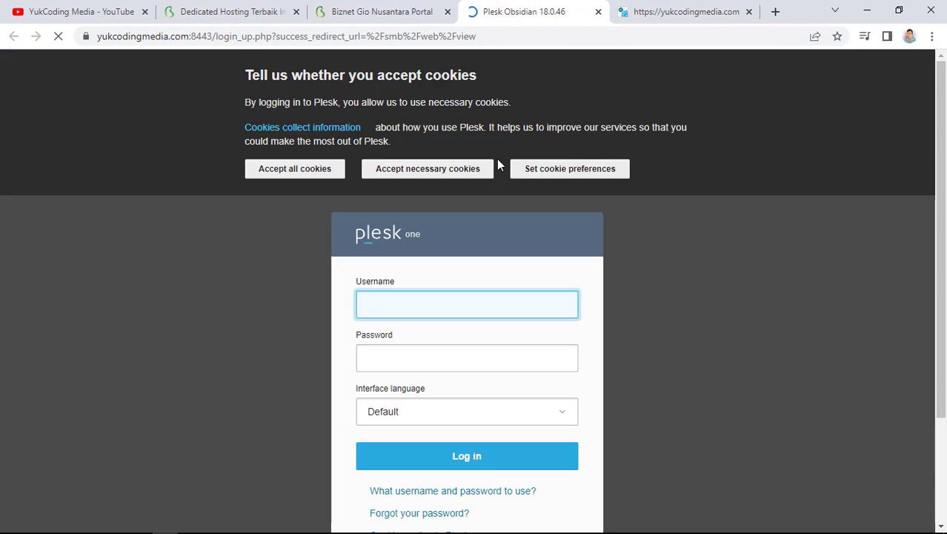
# Accept cookies and log in with the saved administrator username and password
pyautogui.click(321, 169)
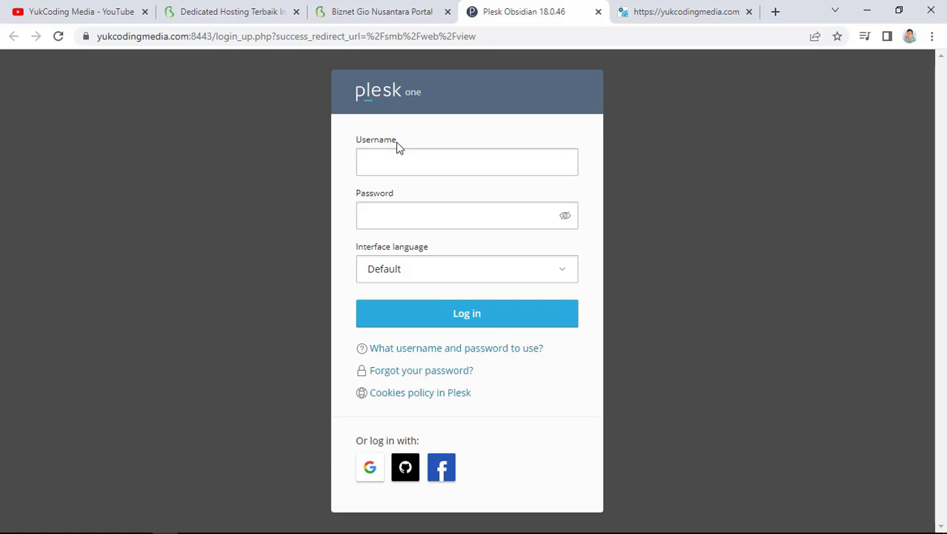
pyautogui.click(404, 160)
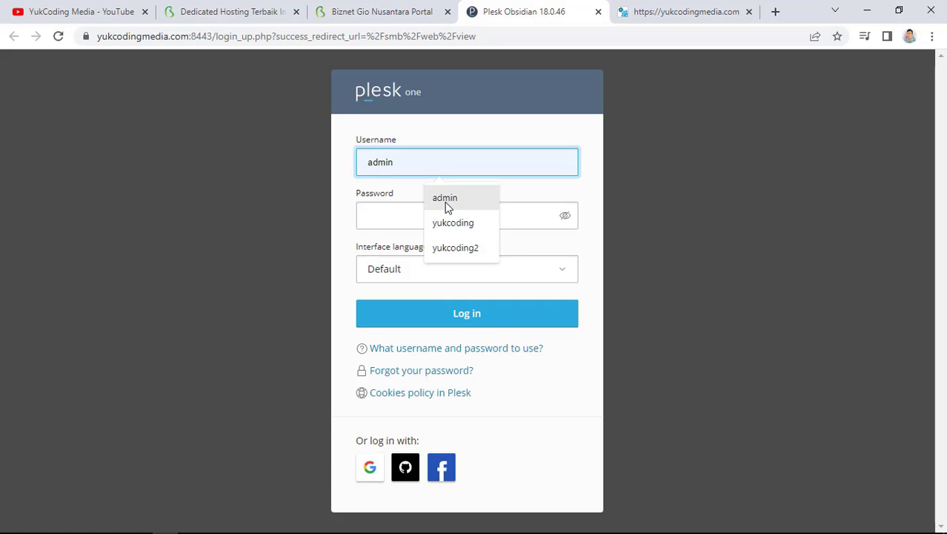
pyautogui.click(445, 203)
pyautogui.click(437, 220)
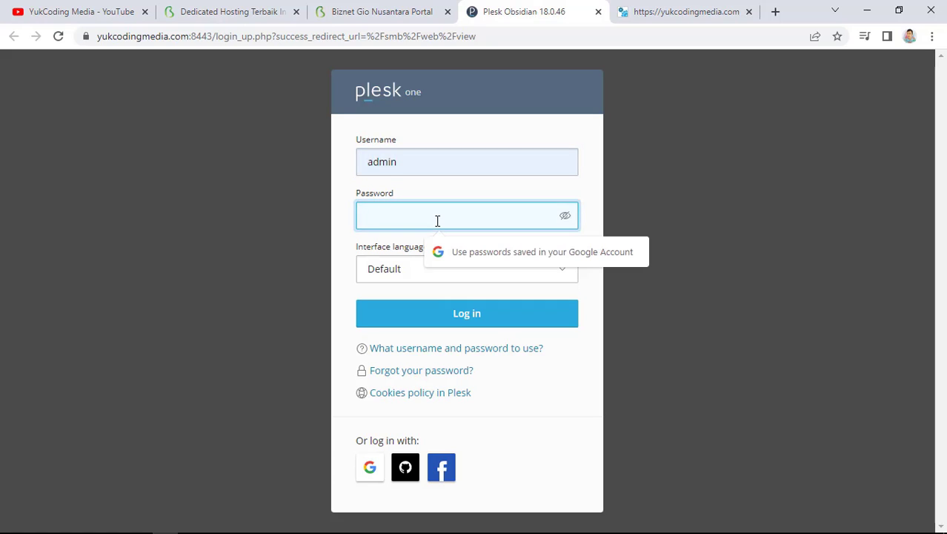
pyautogui.write('•••••••••')
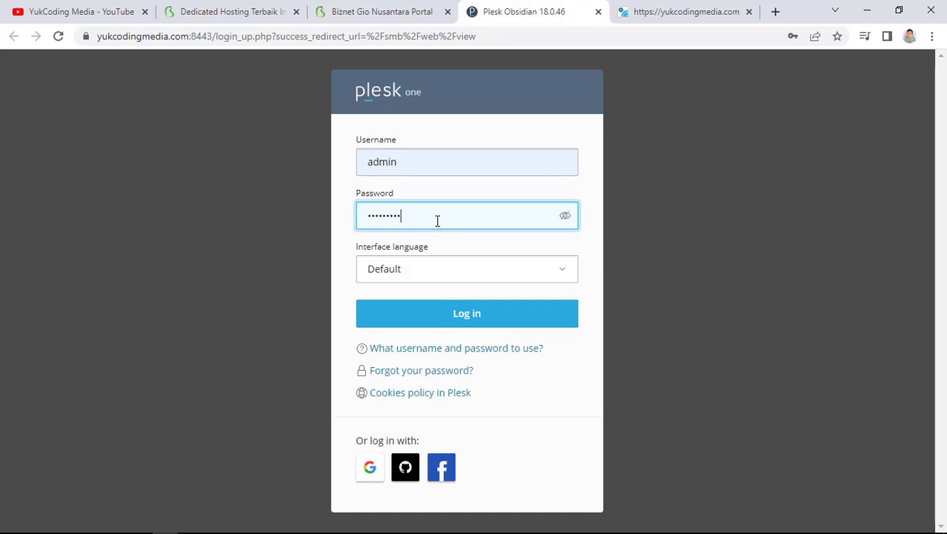
pyautogui.click(436, 316)
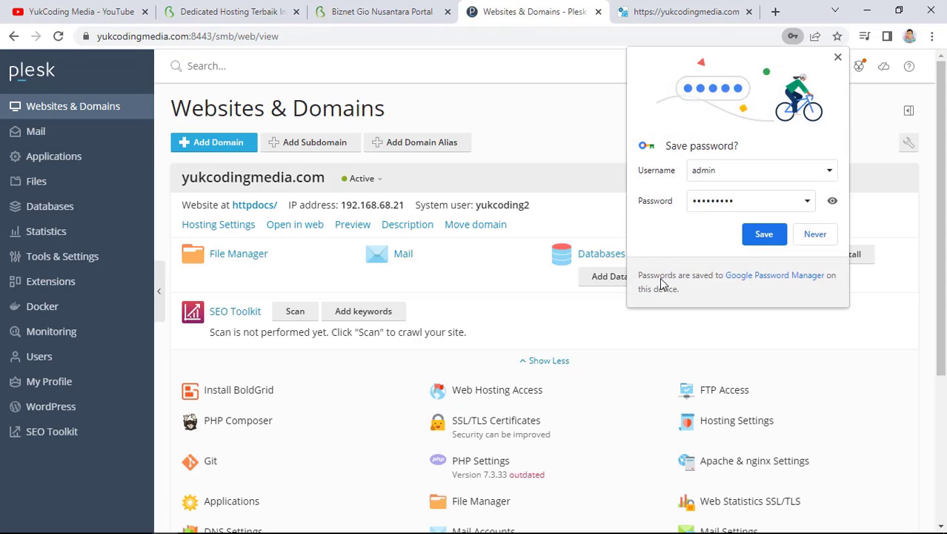
# Decline the browser's password prompt and pick PHP 7.4.30 in the domain's PHP Settings
pyautogui.click(816, 236)
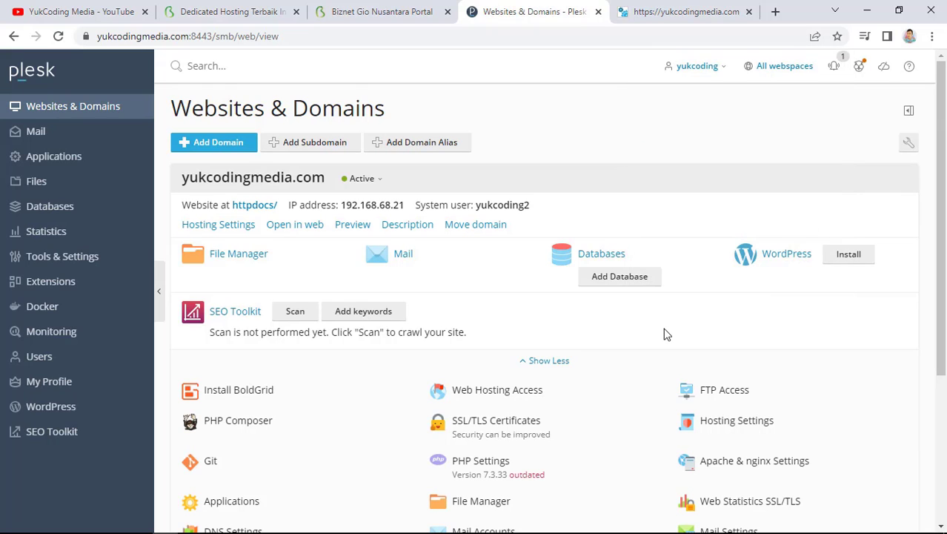
pyautogui.scroll(-3, 665, 335)
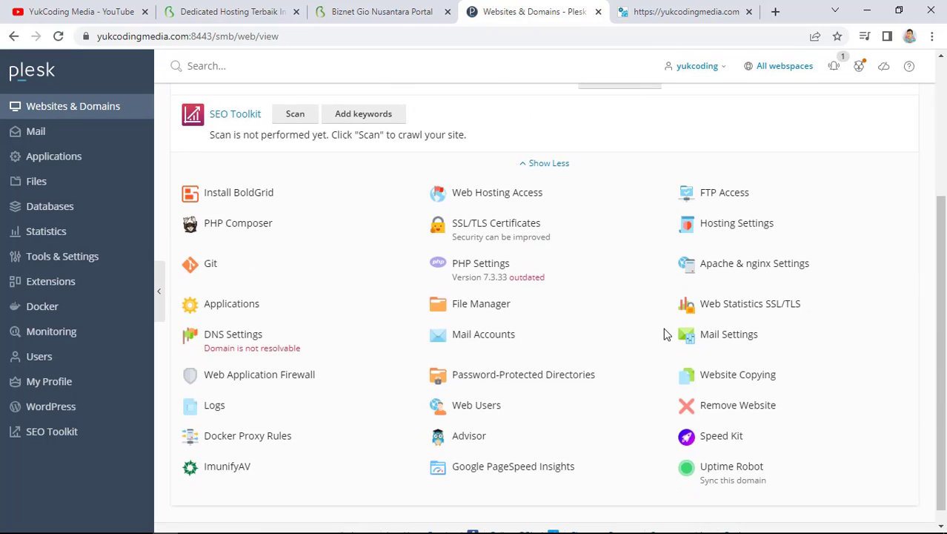
pyautogui.click(498, 270)
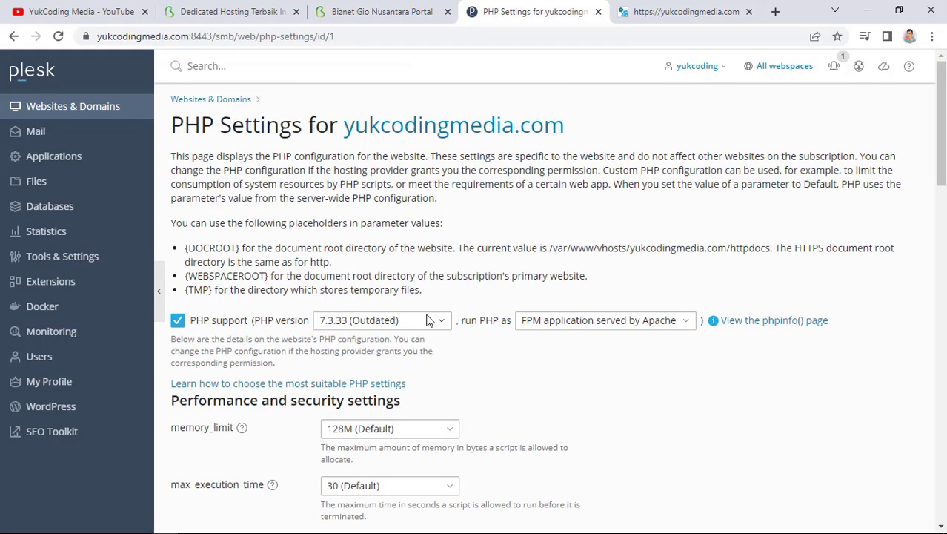
pyautogui.click(396, 322)
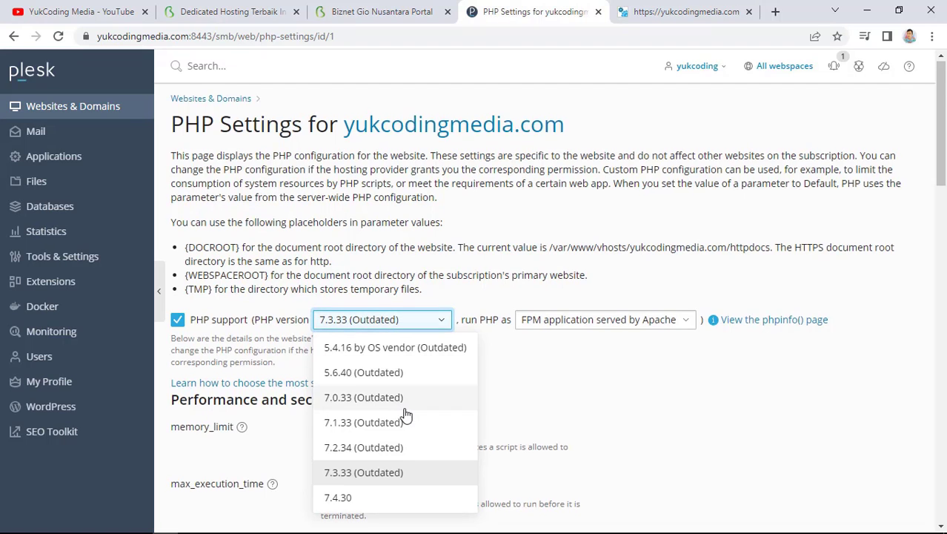
pyautogui.scroll(-2, 402, 417)
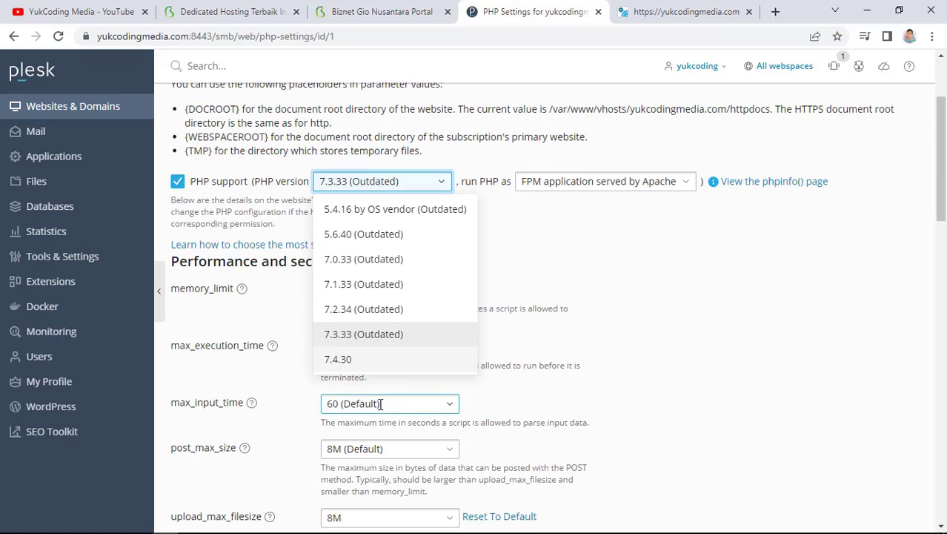
pyautogui.click(362, 361)
pyautogui.scroll(2, 437, 346)
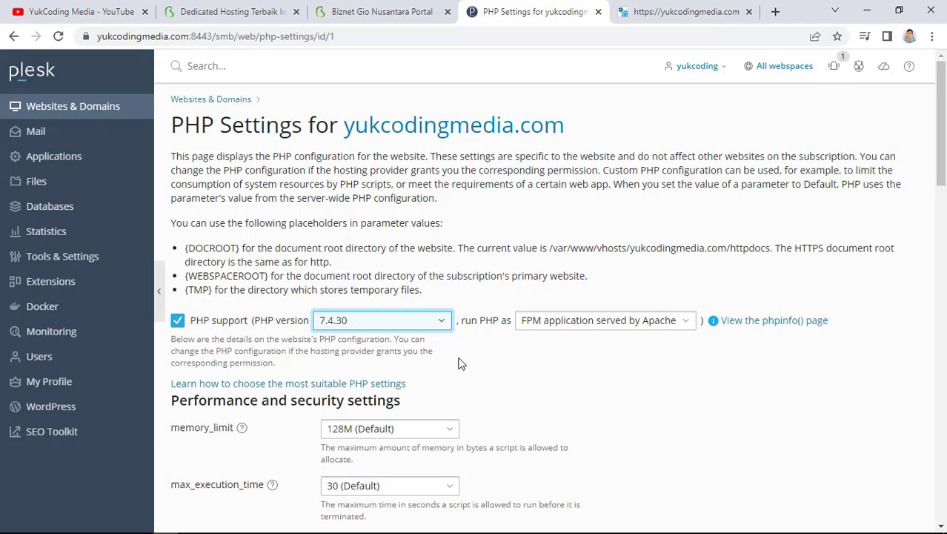
# Look over the server Tools & Settings page in a separate tab, then close it
pyautogui.rightClick(92, 254)
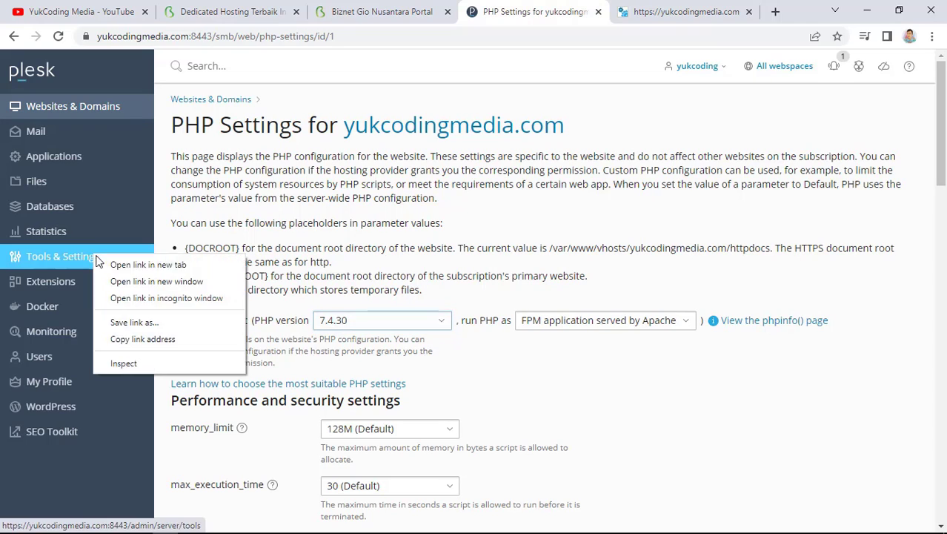
pyautogui.press('Escape')
pyautogui.middleClick(113, 265)
pyautogui.hotkey('ctrl', 'Tab')
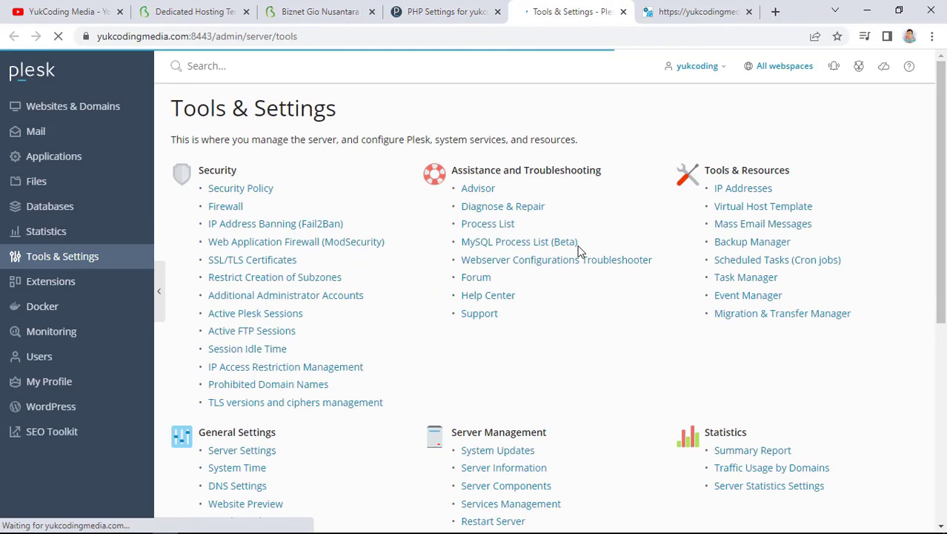
pyautogui.scroll(-5, 409, 400)
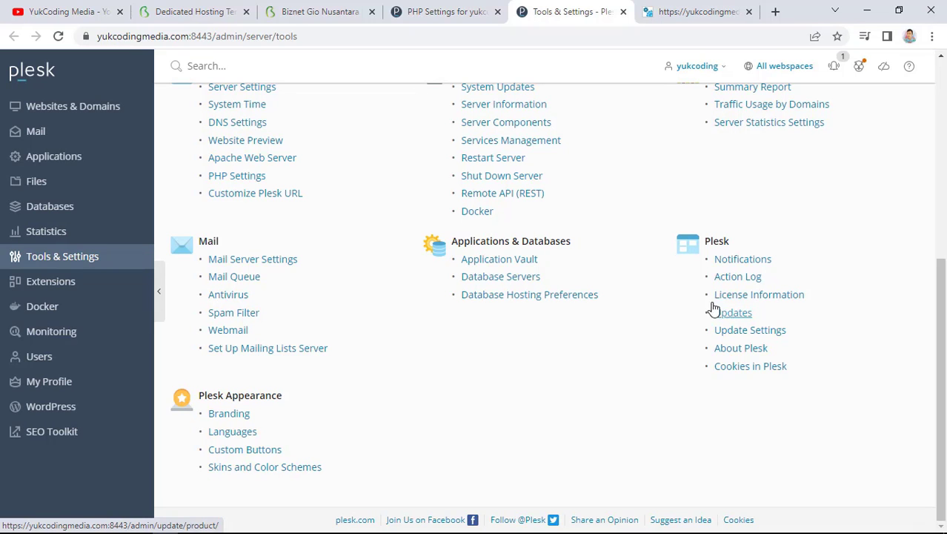
pyautogui.click(624, 11)
pyautogui.click(457, 8)
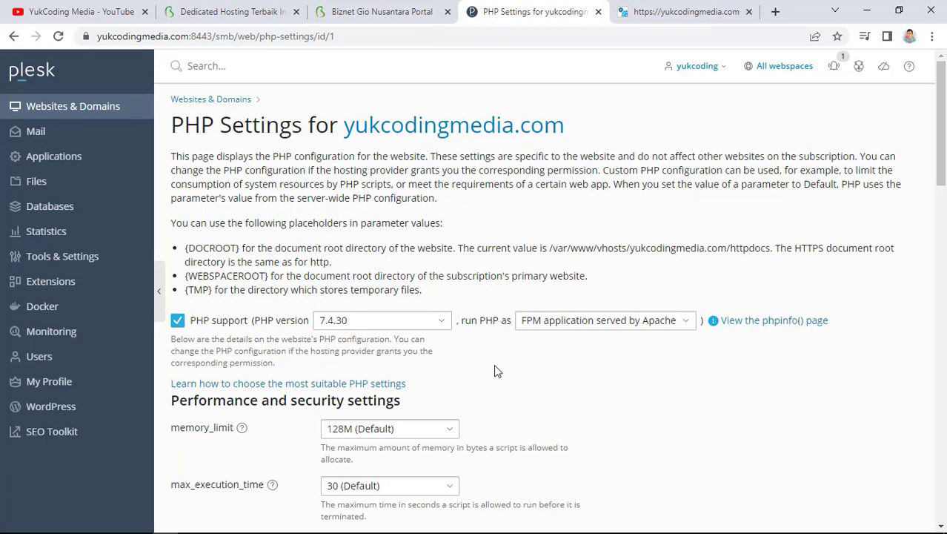
# Keep PHP 7.4.30 selected, apply the settings, and go back to Websites & Domains
pyautogui.click(378, 320)
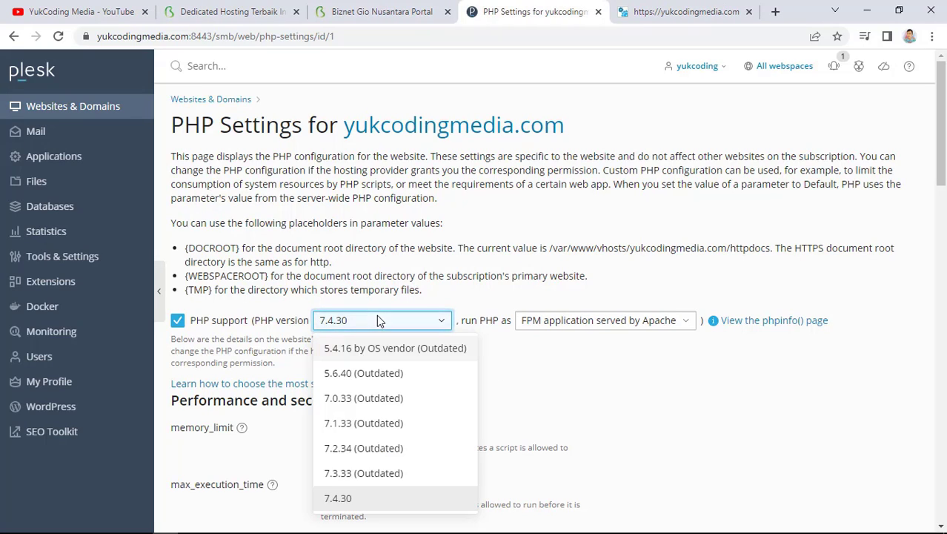
pyautogui.click(604, 393)
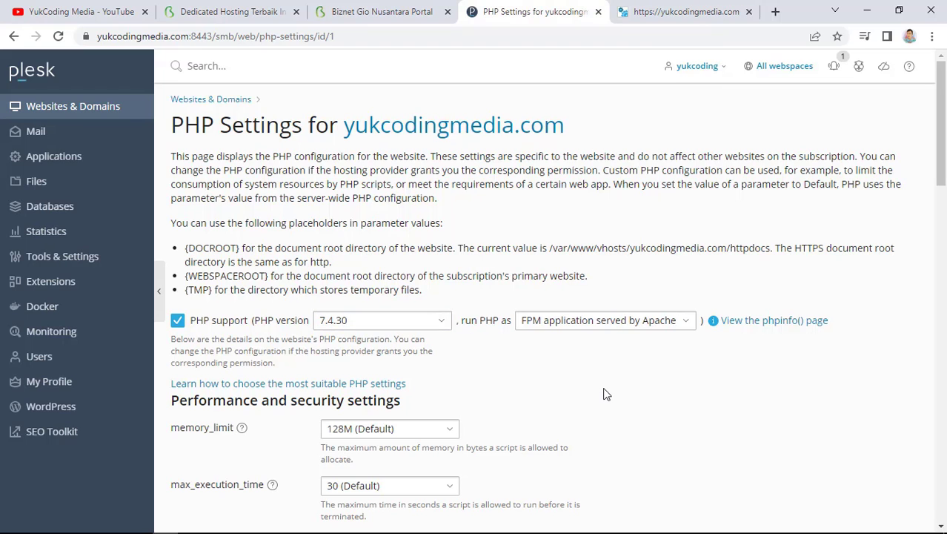
pyautogui.scroll(-20, 634, 394)
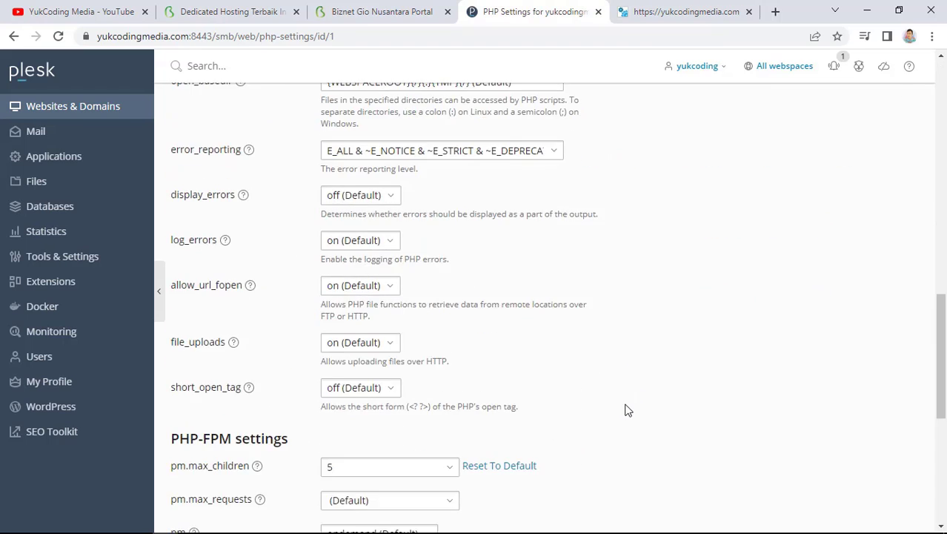
pyautogui.scroll(-3, 568, 438)
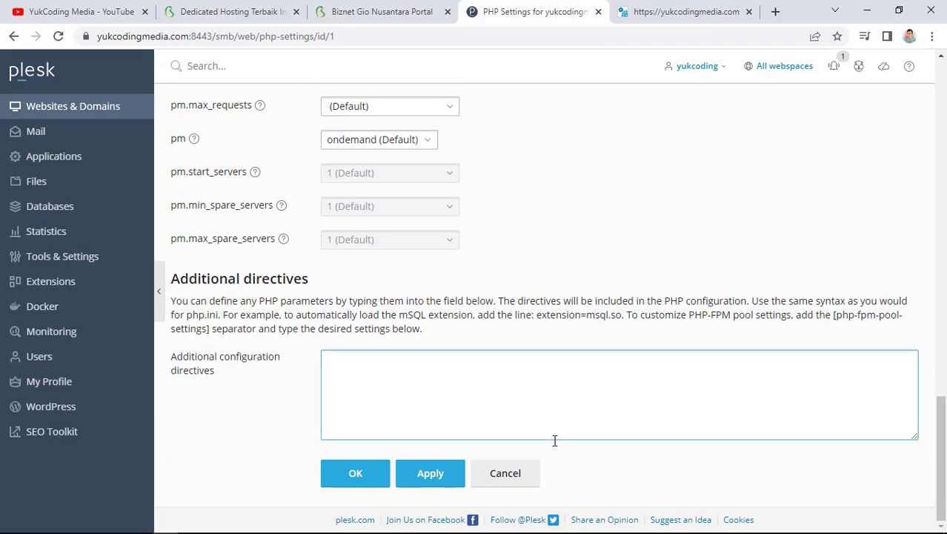
pyautogui.click(433, 473)
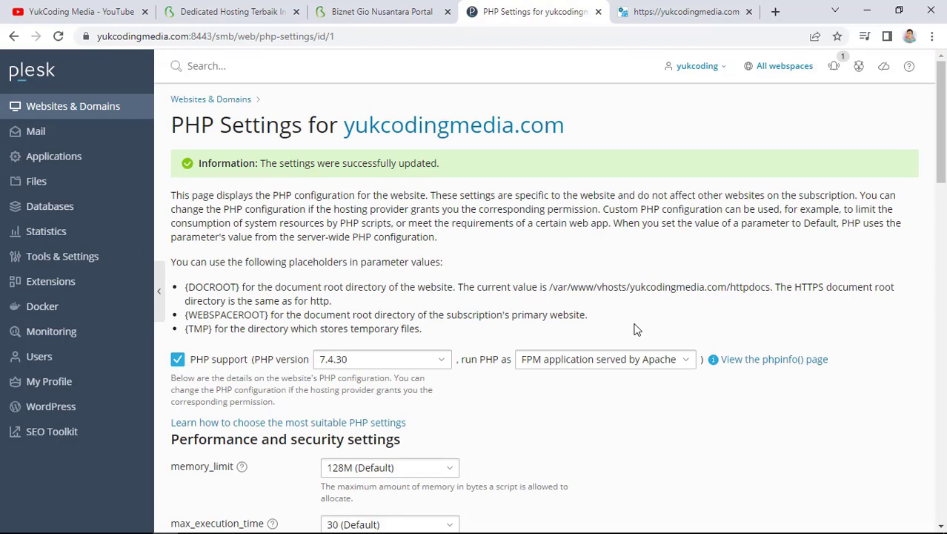
pyautogui.click(114, 108)
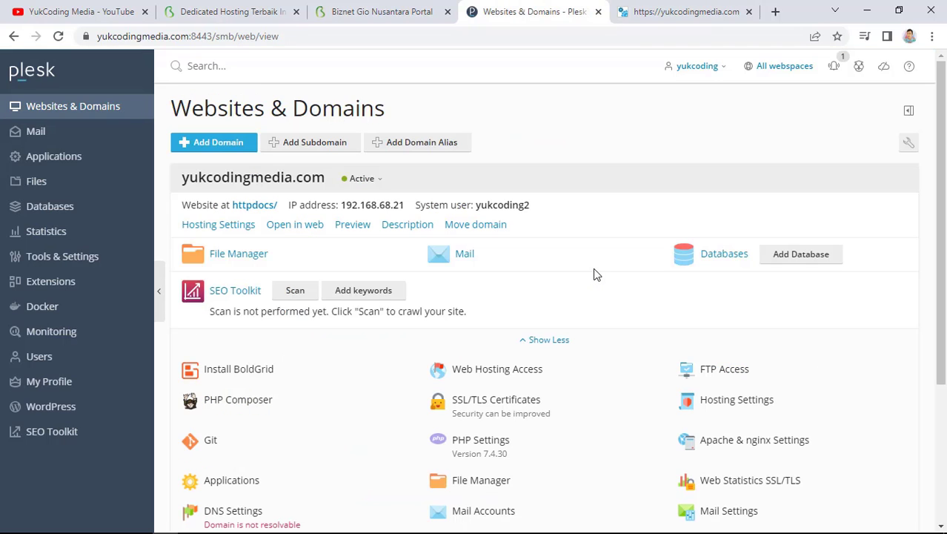
pyautogui.scroll(-3, 597, 274)
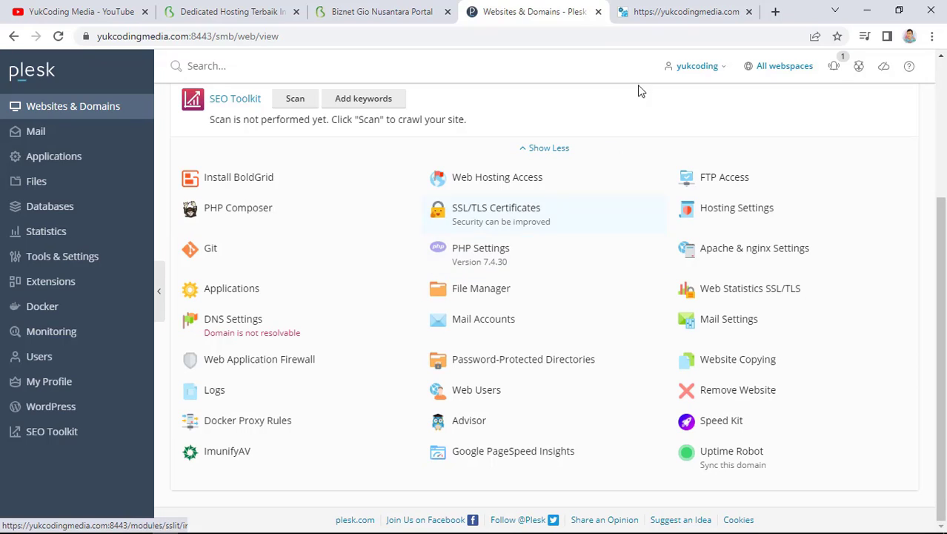
pyautogui.click(655, 11)
pyautogui.click(58, 38)
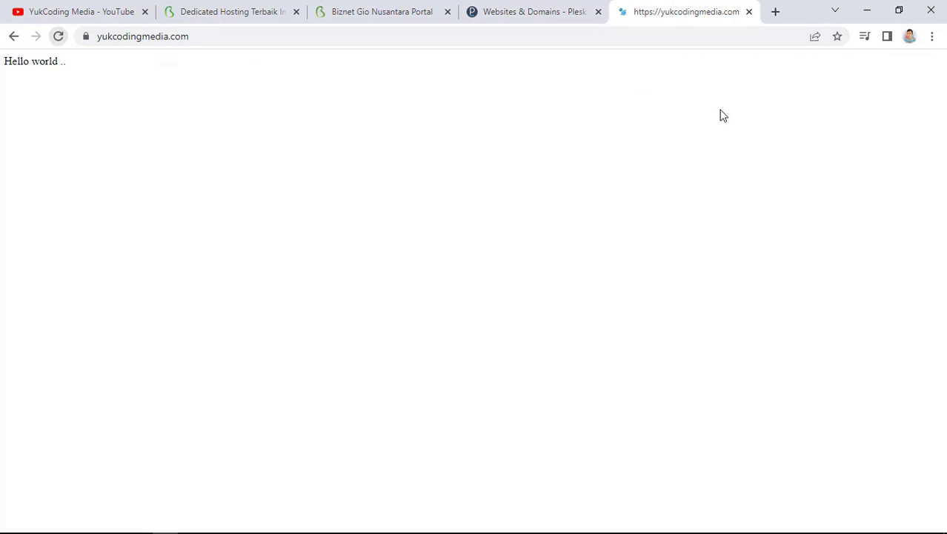
pyautogui.click(544, 22)
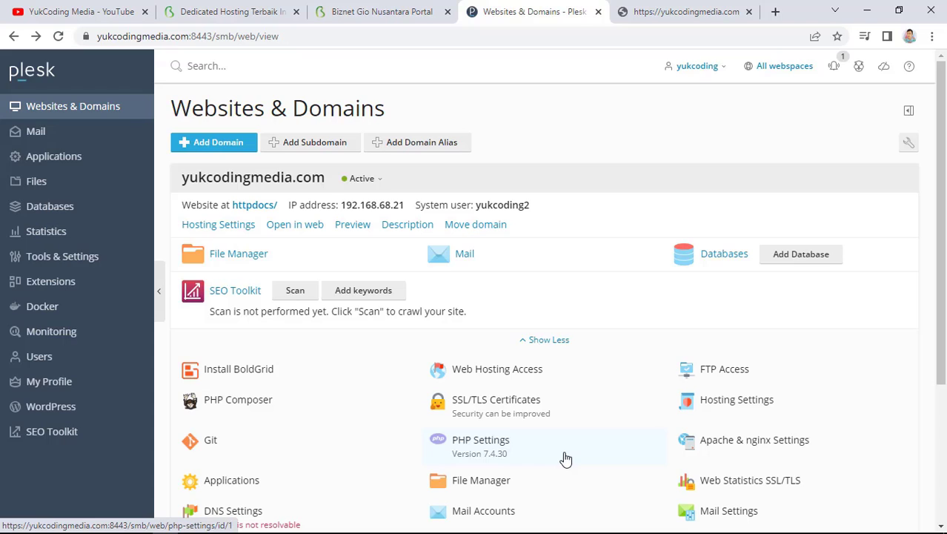
# Upload egawe.zip from Downloads into httpdocs through File Manager's Upload File
pyautogui.click(241, 262)
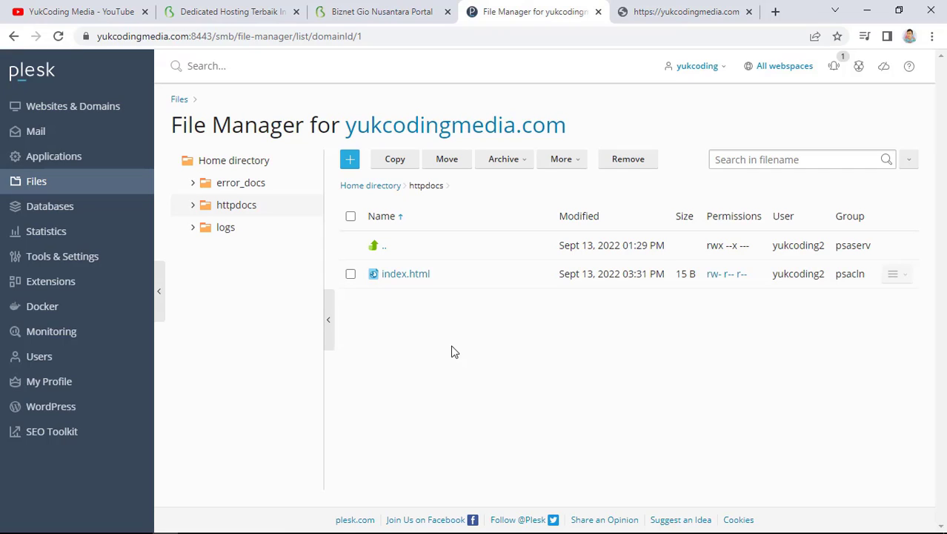
pyautogui.click(349, 159)
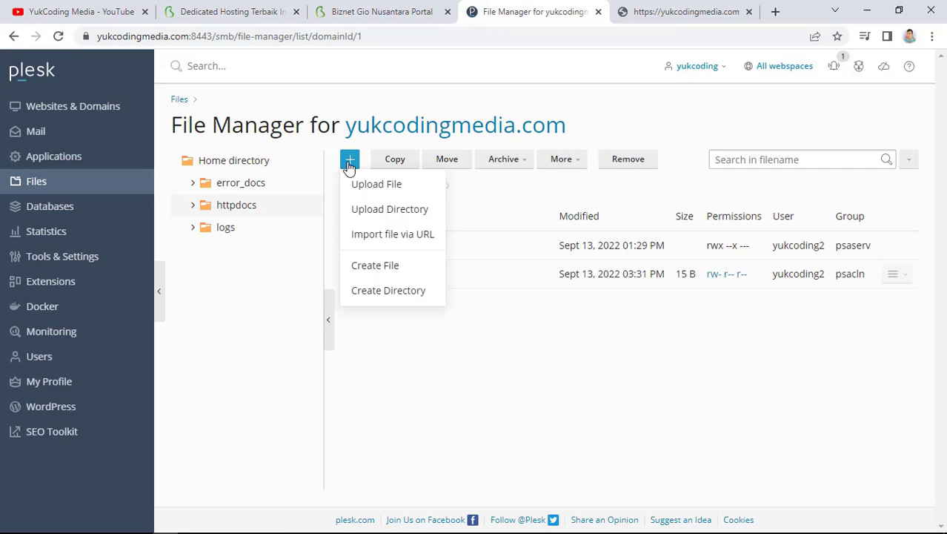
pyautogui.click(404, 189)
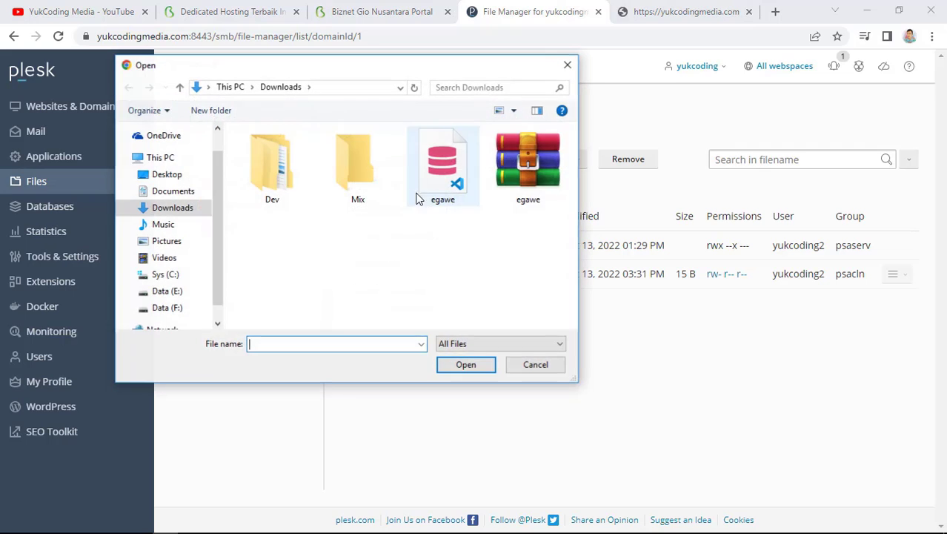
pyautogui.doubleClick(530, 174)
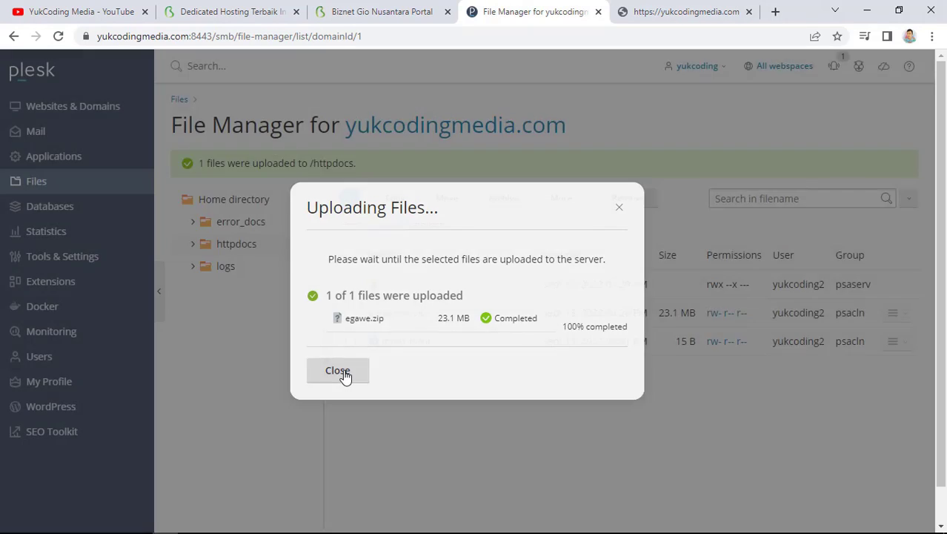
pyautogui.click(343, 374)
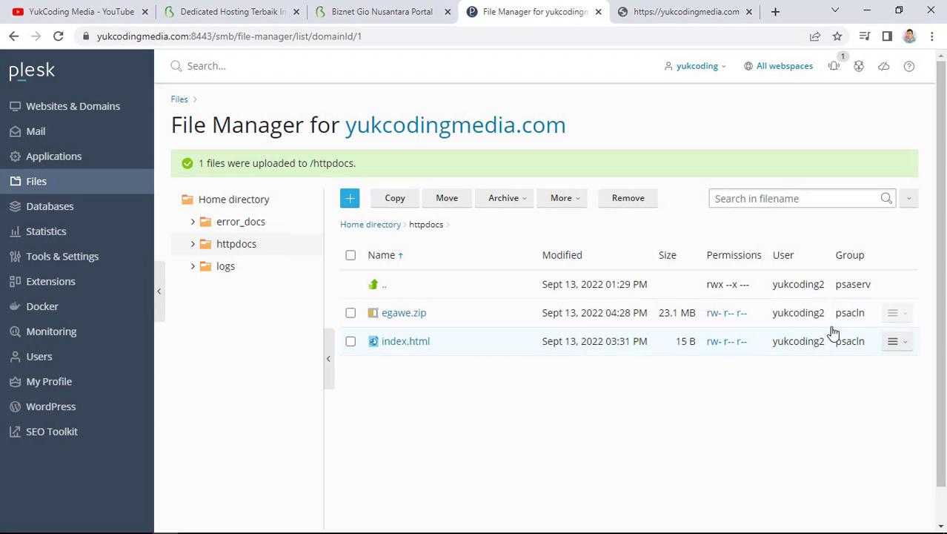
# Extract egawe.zip into /httpdocs
pyautogui.click(894, 313)
pyautogui.click(845, 335)
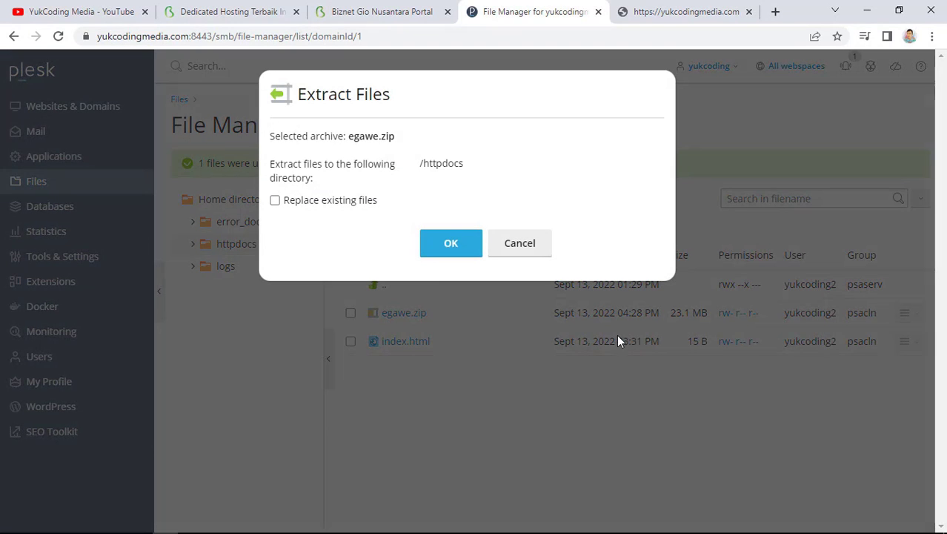
pyautogui.click(443, 244)
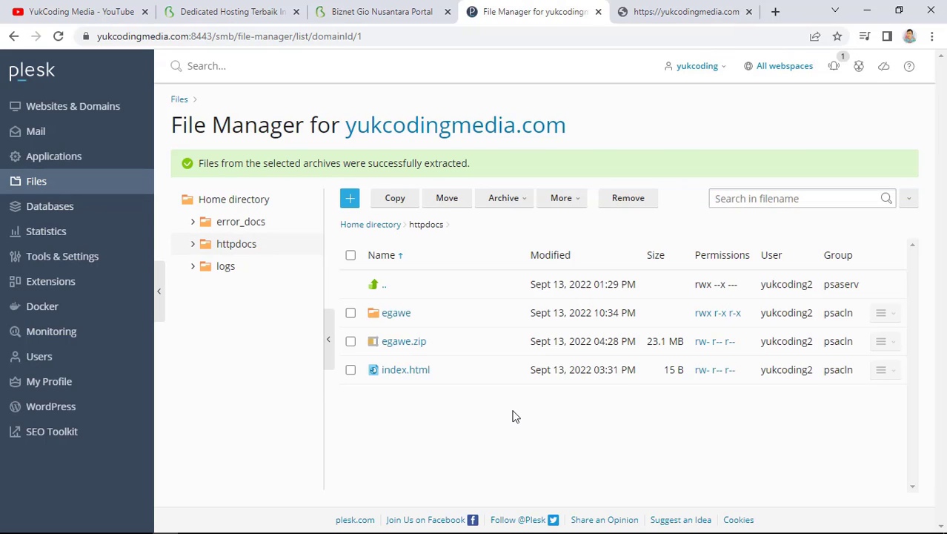
# Move egawe.zip to the recycle bin and check it landed in .trash
pyautogui.click(351, 341)
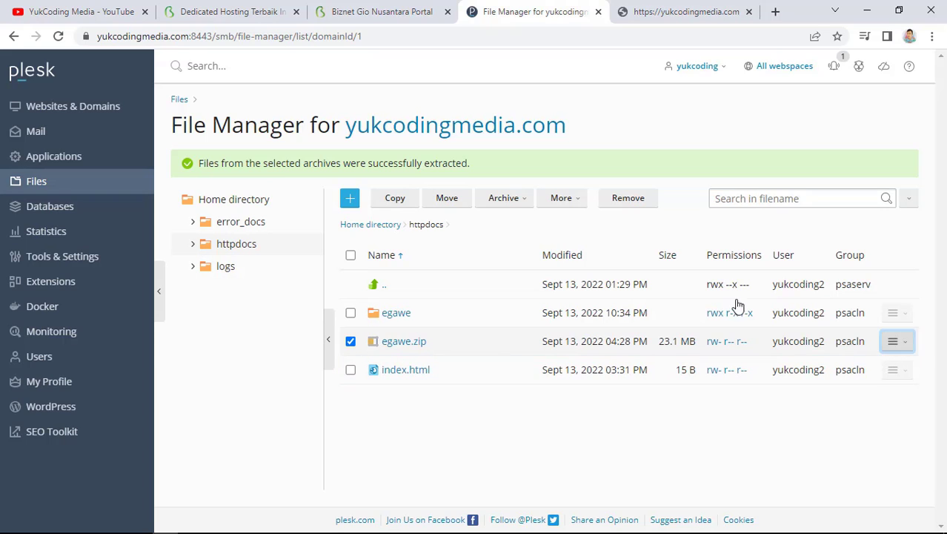
pyautogui.click(628, 200)
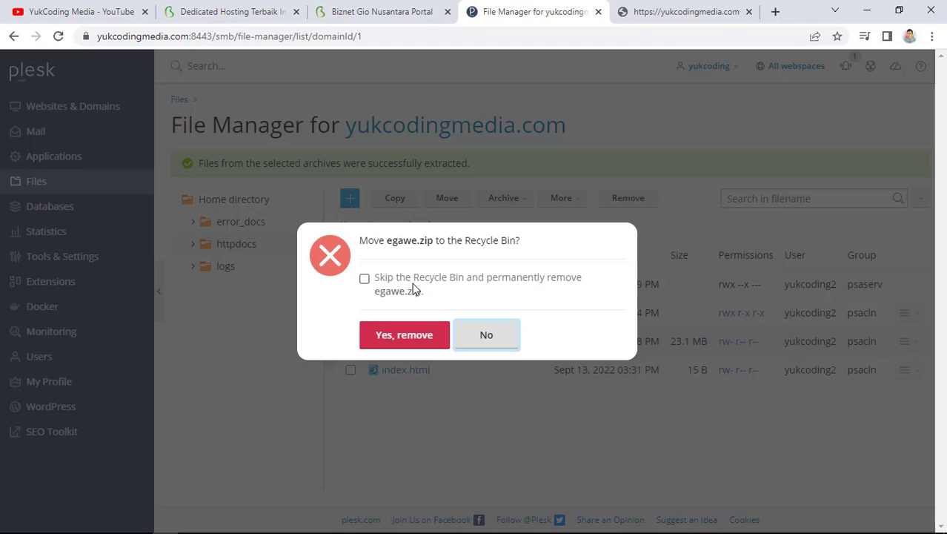
pyautogui.click(404, 336)
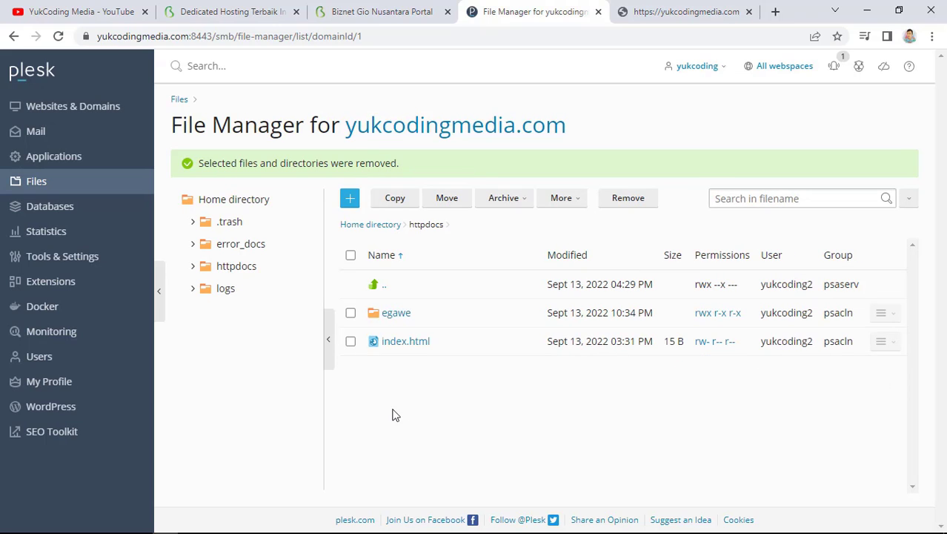
pyautogui.click(231, 222)
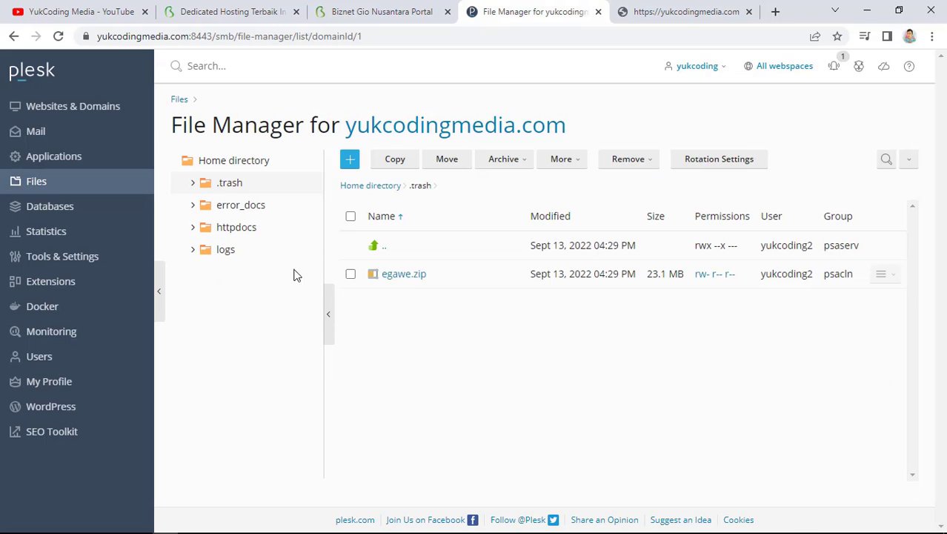
pyautogui.click(236, 228)
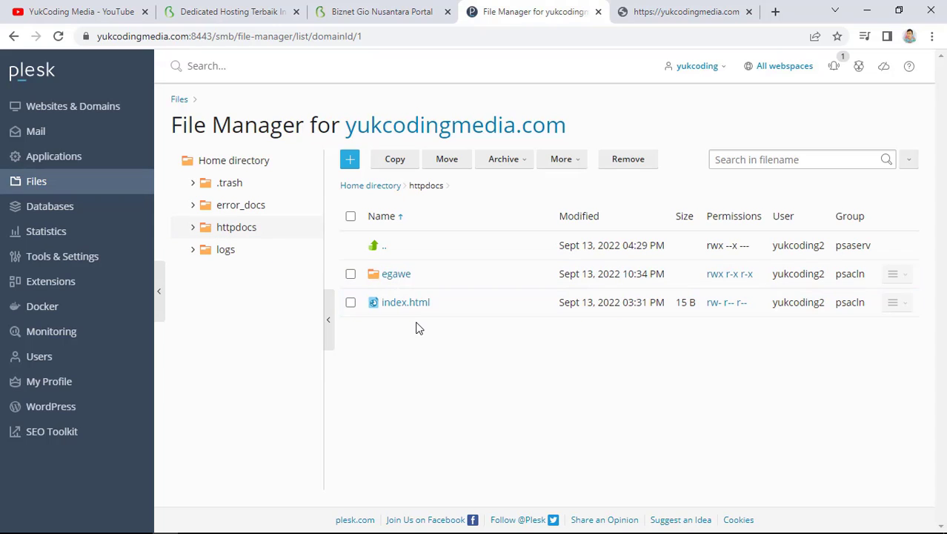
# Replace the localhost app.baseURL in egawe/.env with the live site address plus 'egawe/' and save
pyautogui.click(392, 278)
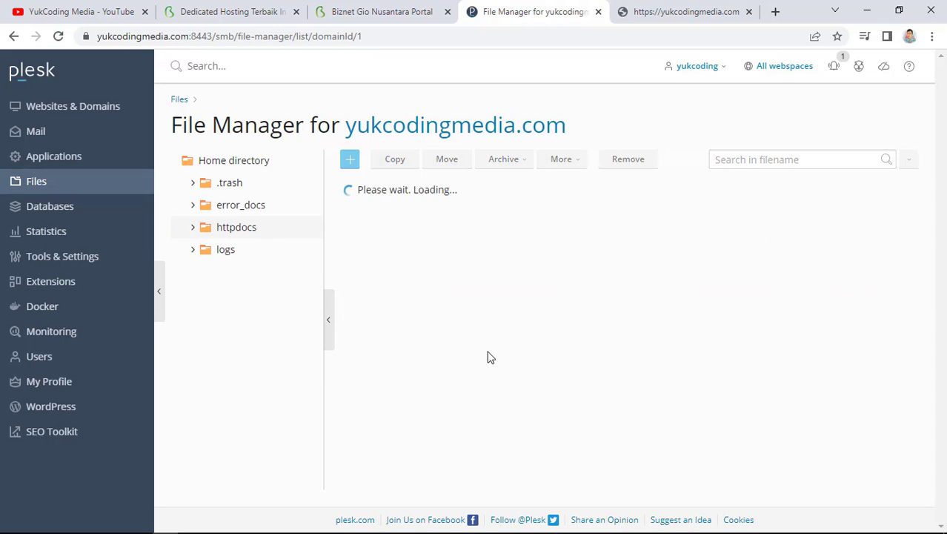
pyautogui.scroll(-1, 503, 395)
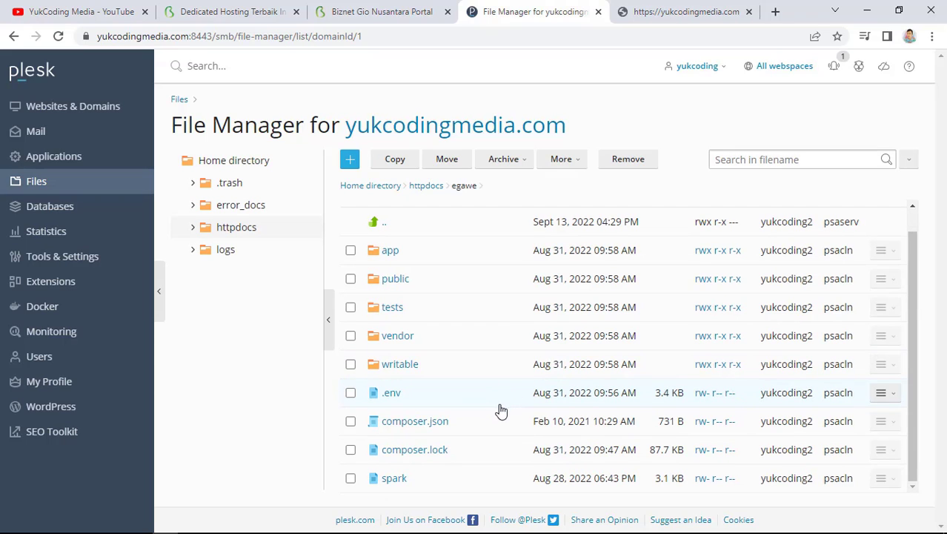
pyautogui.click(392, 400)
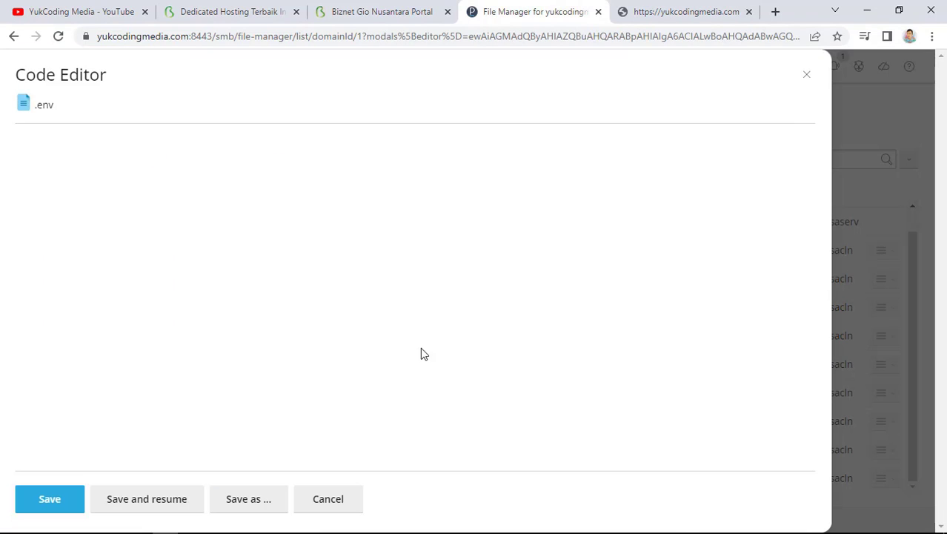
pyautogui.scroll(-2, 282, 324)
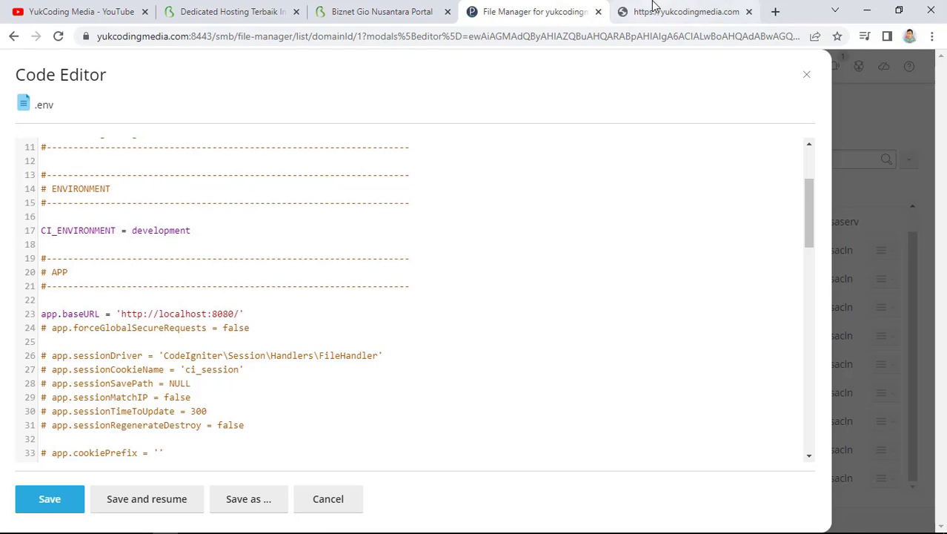
pyautogui.click(685, 12)
pyautogui.click(269, 36)
pyautogui.hotkey('ctrl', 'c')
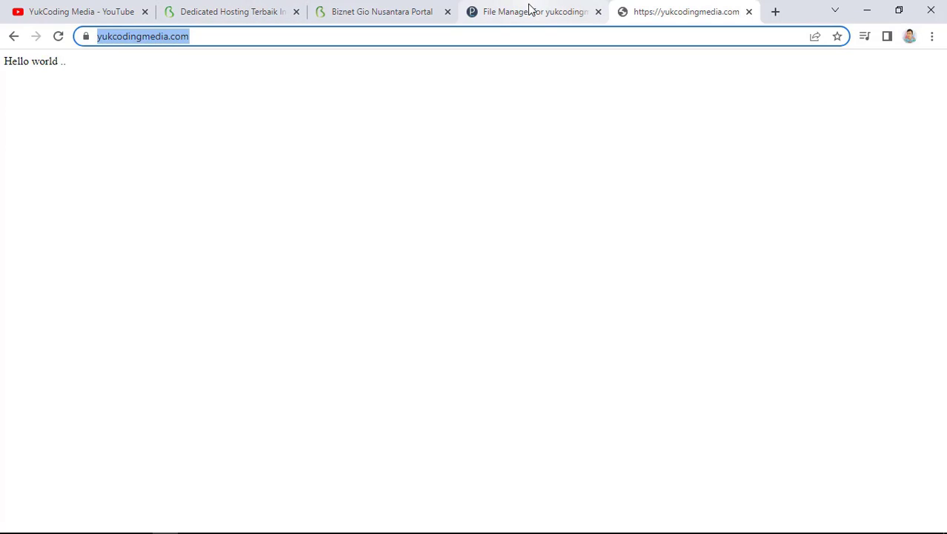
pyautogui.click(529, 9)
pyautogui.moveTo(238, 313); pyautogui.dragTo(124, 314)
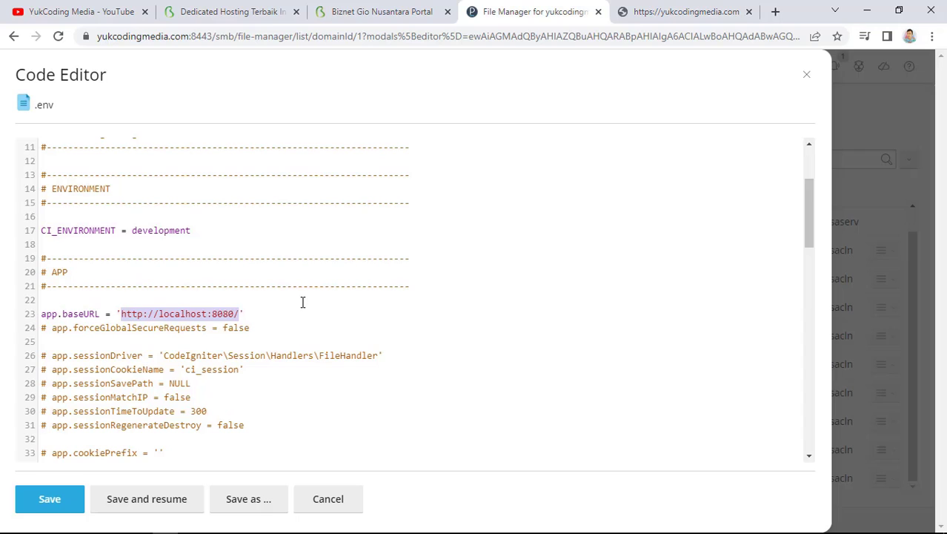
pyautogui.hotkey('ctrl', 'v')
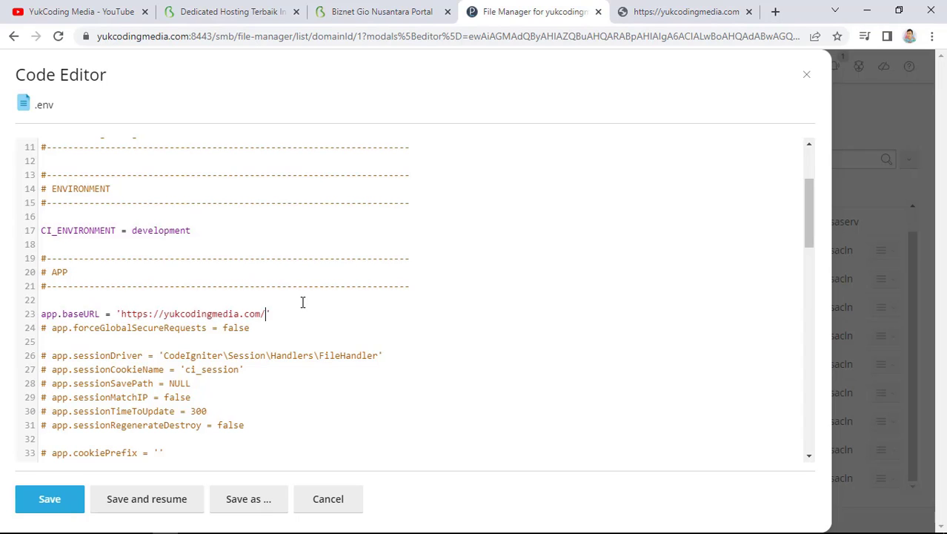
pyautogui.write('egawe/public')
pyautogui.click(74, 499)
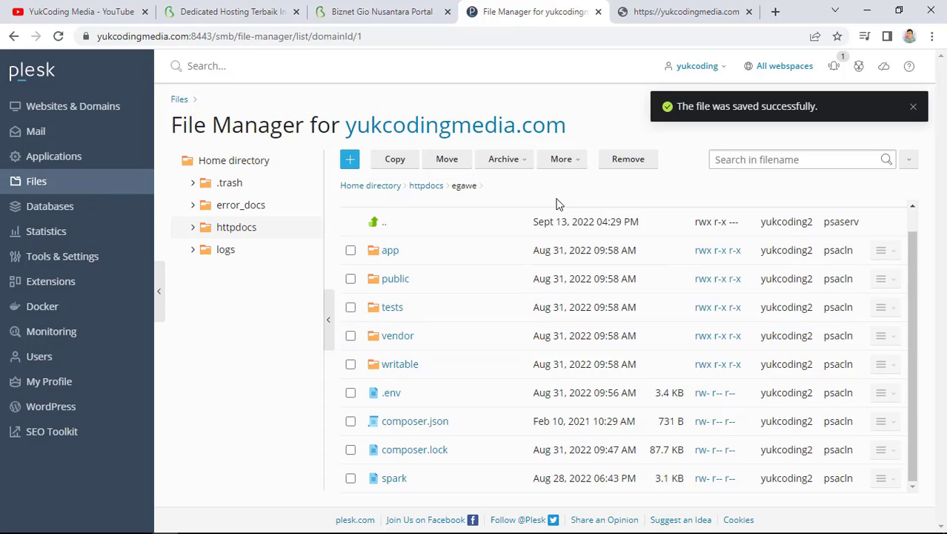
# Open Databases in a new tab and start a new database named egawe
pyautogui.middleClick(69, 211)
pyautogui.moveTo(552, 9); pyautogui.dragTo(440, 7)
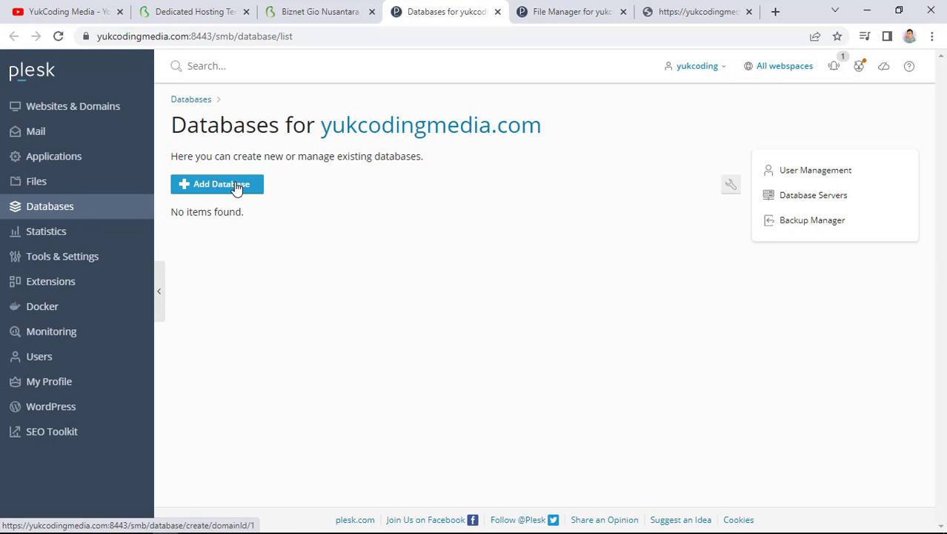
pyautogui.click(236, 189)
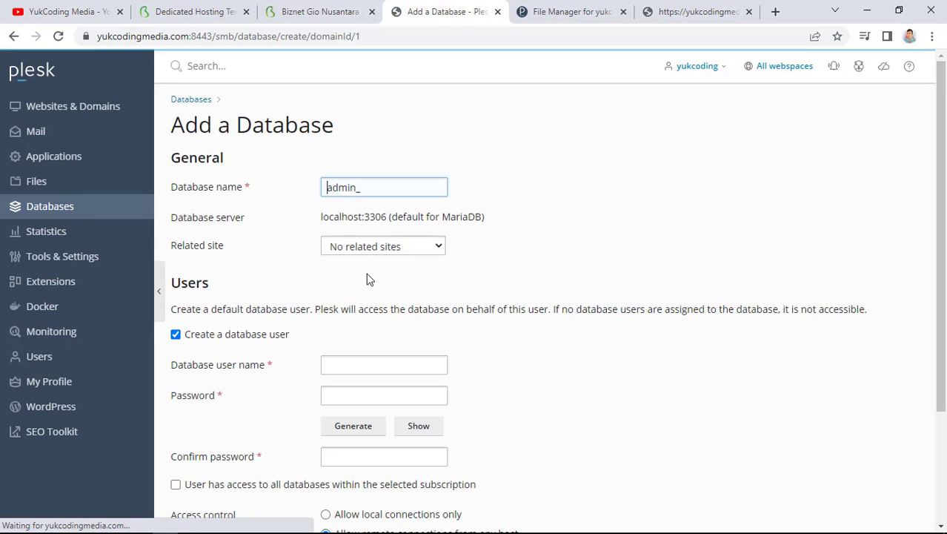
pyautogui.moveTo(379, 196); pyautogui.dragTo(280, 193)
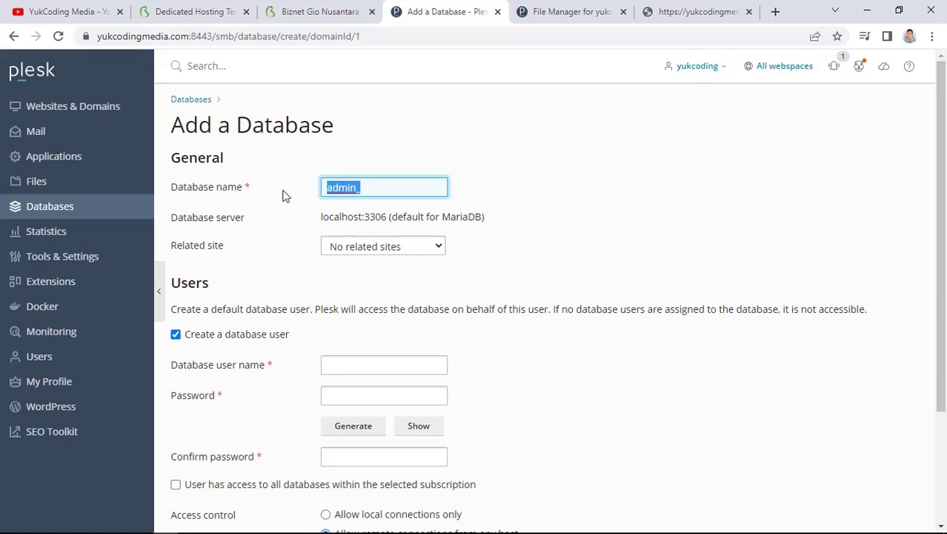
pyautogui.write('egawe')
pyautogui.scroll(-1, 316, 344)
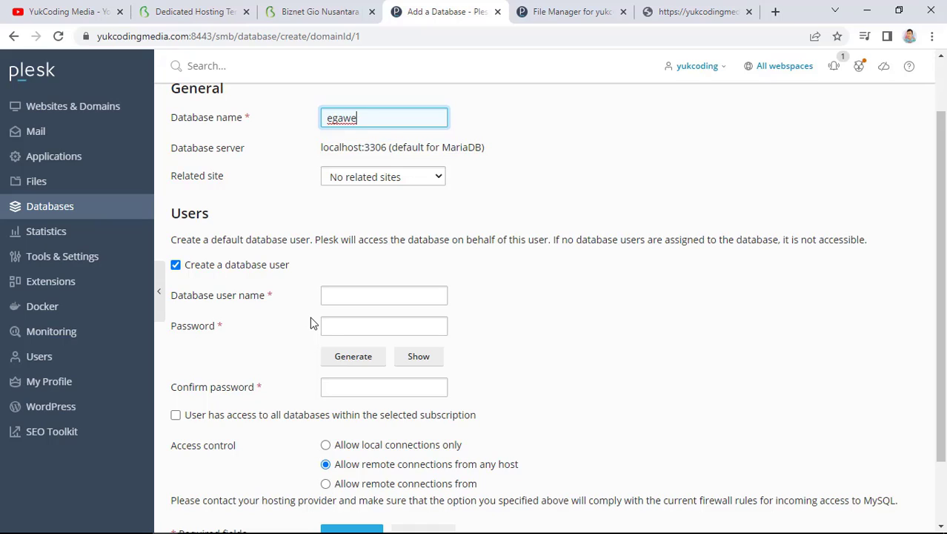
# Enter the database user name demo and a password, then submit the form
pyautogui.click(348, 298)
pyautogui.click(348, 297)
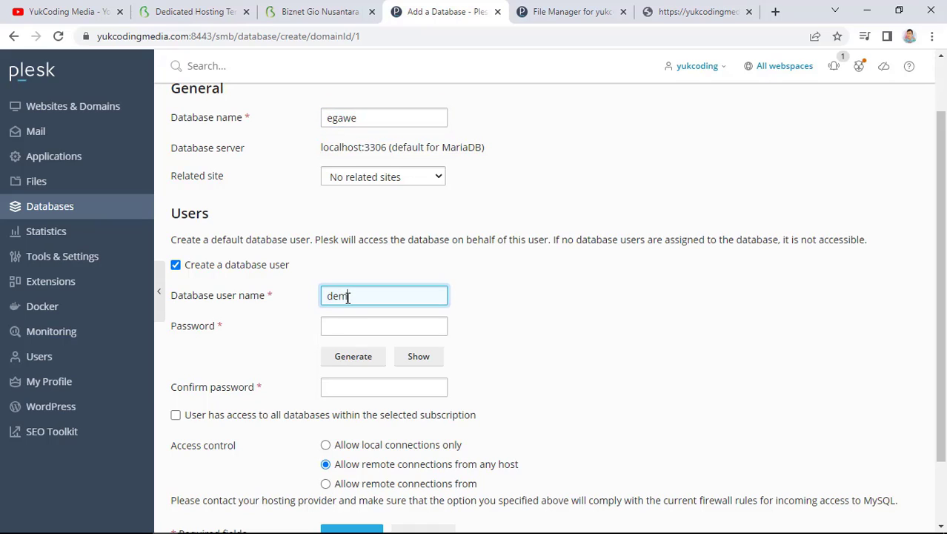
pyautogui.click(356, 325)
pyautogui.write('12')
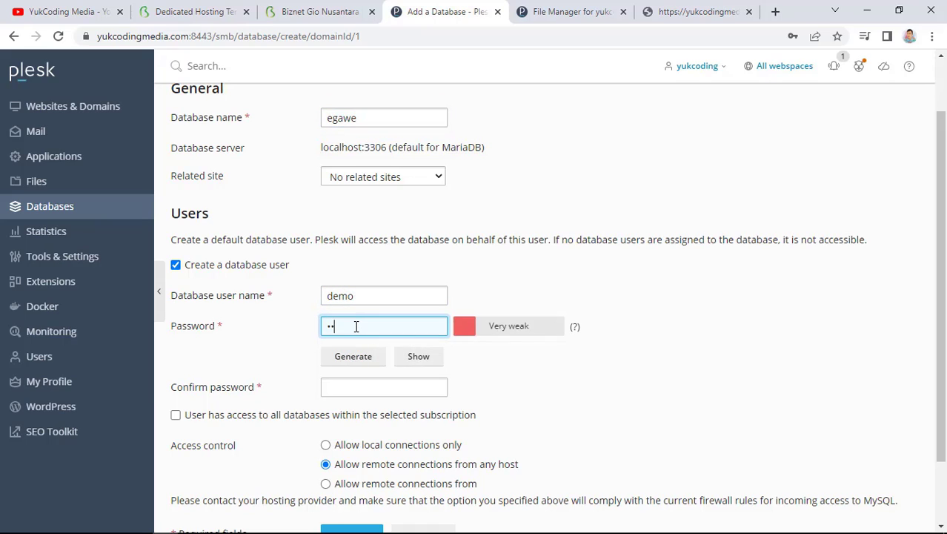
pyautogui.write('345')
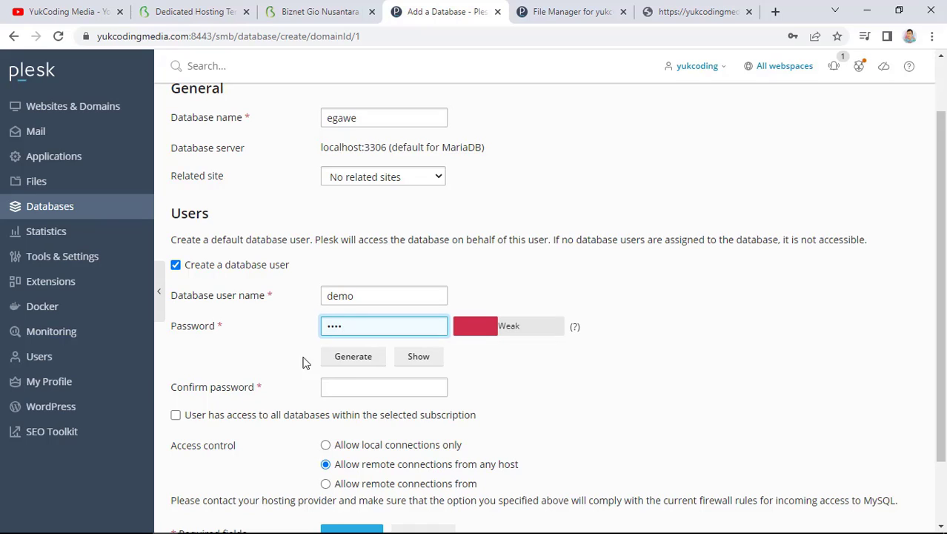
pyautogui.click(339, 384)
pyautogui.write('12')
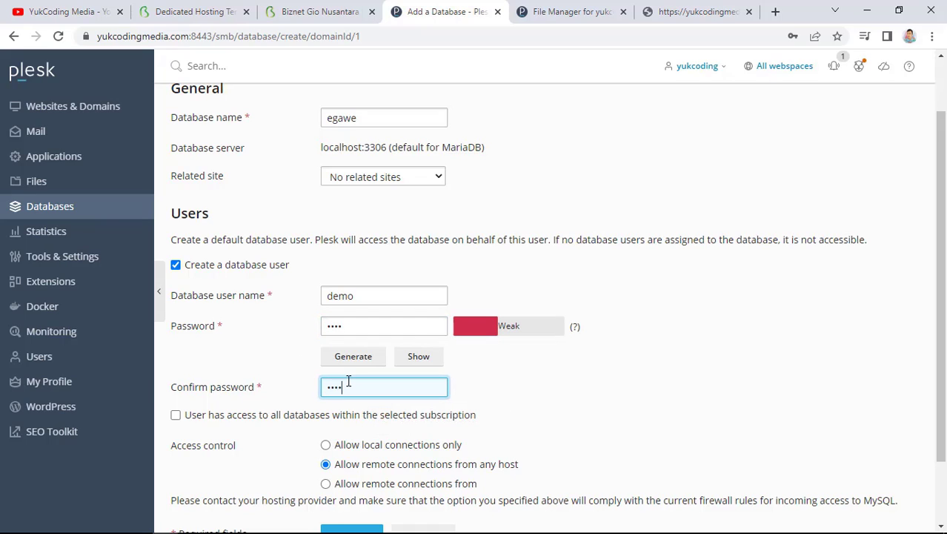
pyautogui.scroll(-2, 289, 434)
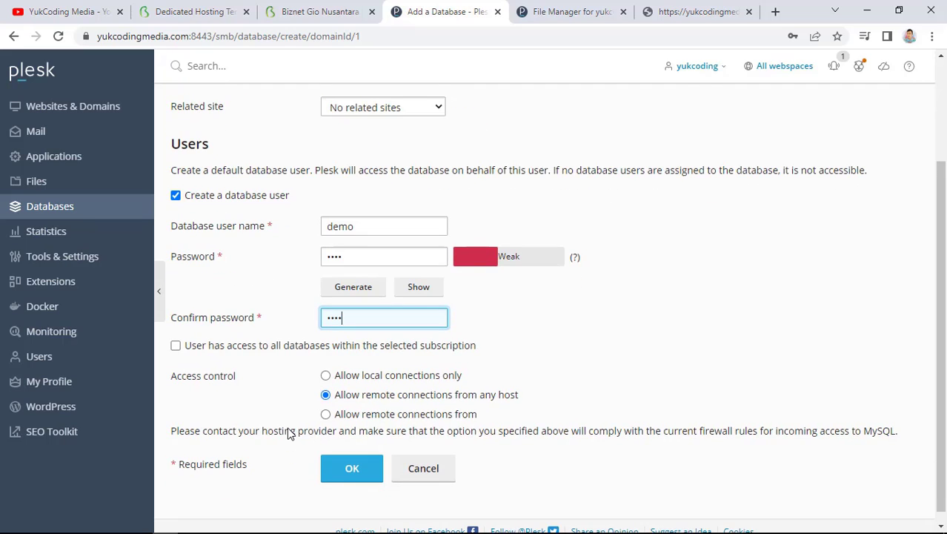
pyautogui.scroll(-1, 290, 434)
pyautogui.click(341, 459)
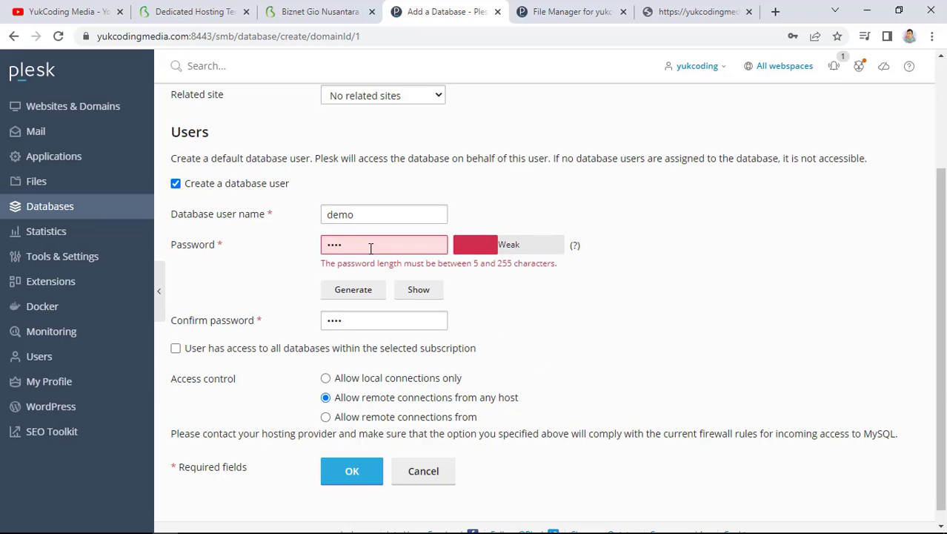
# Lengthen the password to meet the minimum, create the database, and dismiss Chrome's prompts
pyautogui.write('3')
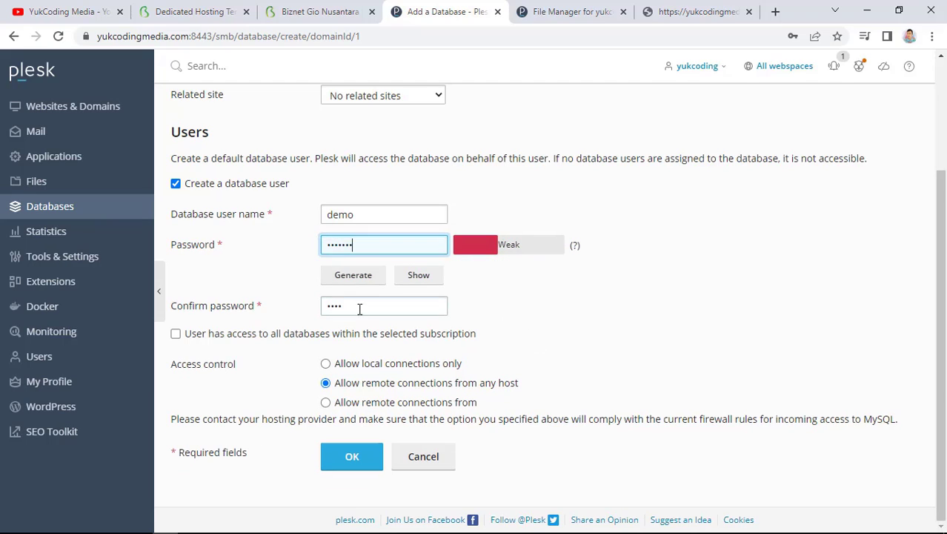
pyautogui.click(360, 307)
pyautogui.write('123')
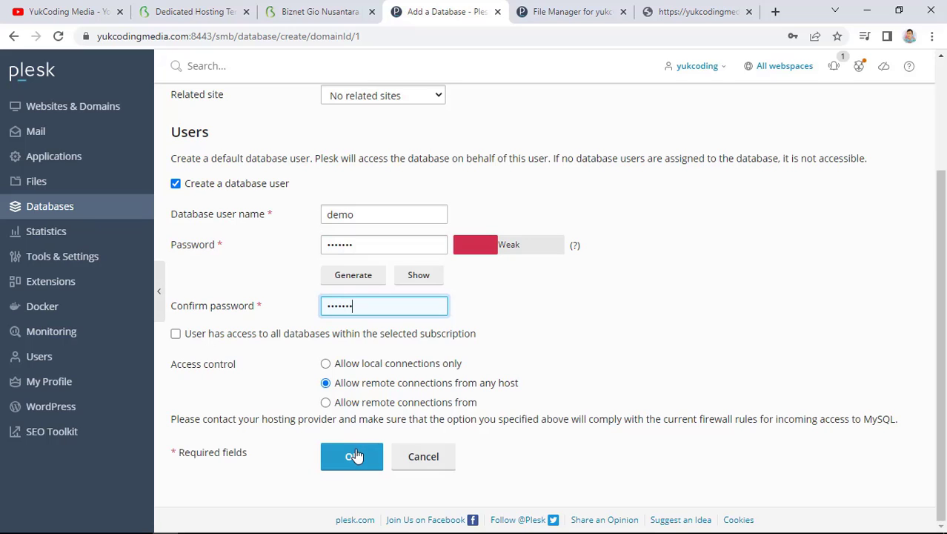
pyautogui.click(354, 456)
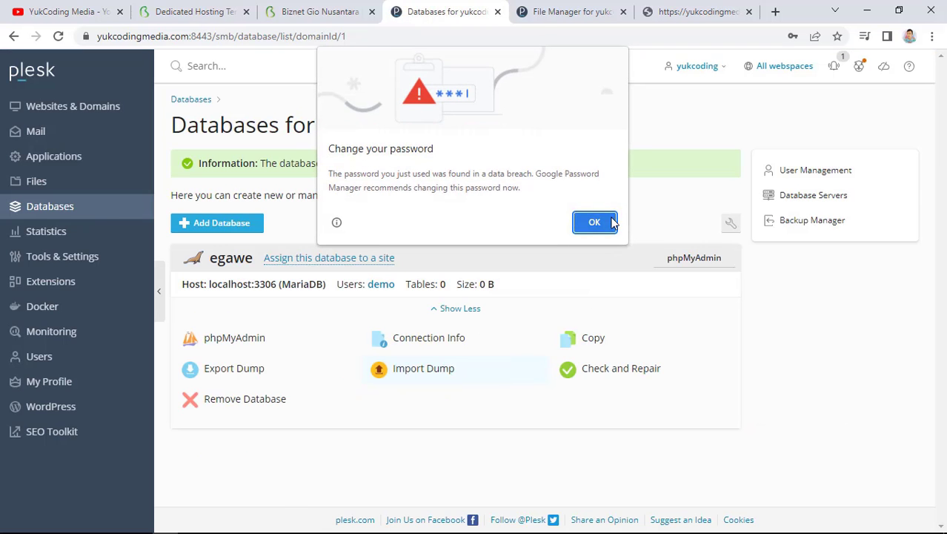
pyautogui.click(612, 222)
pyautogui.click(809, 236)
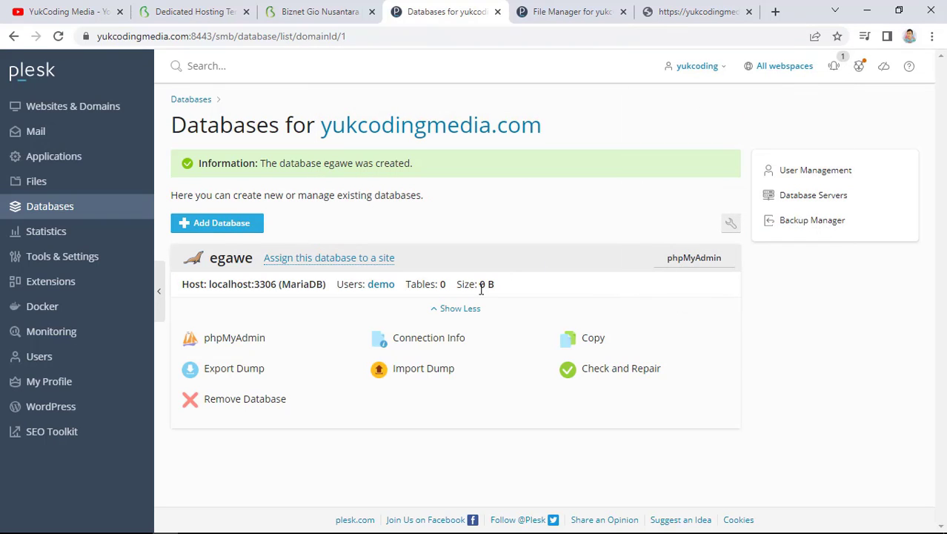
# Import egawe.sql into the egawe database and browse the users table's 2 rows
pyautogui.click(252, 339)
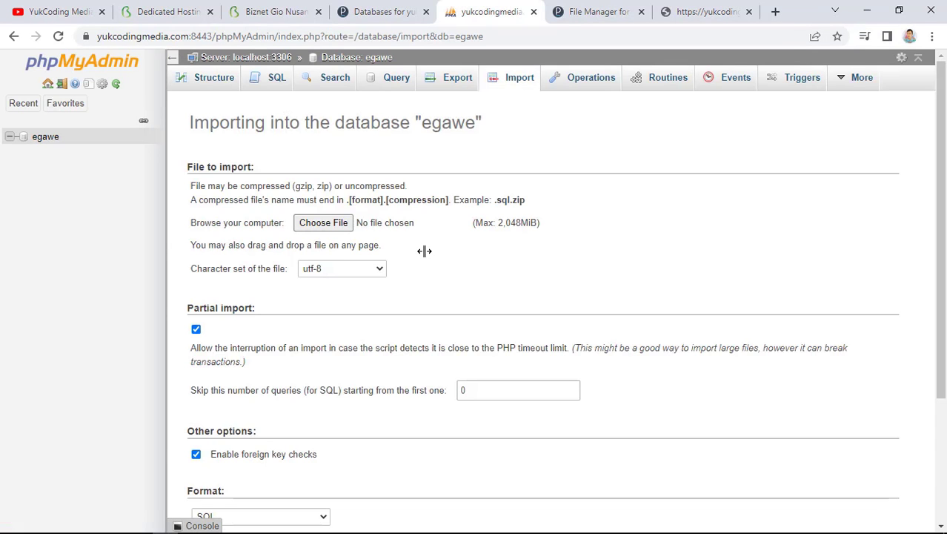
pyautogui.click(335, 224)
pyautogui.doubleClick(436, 169)
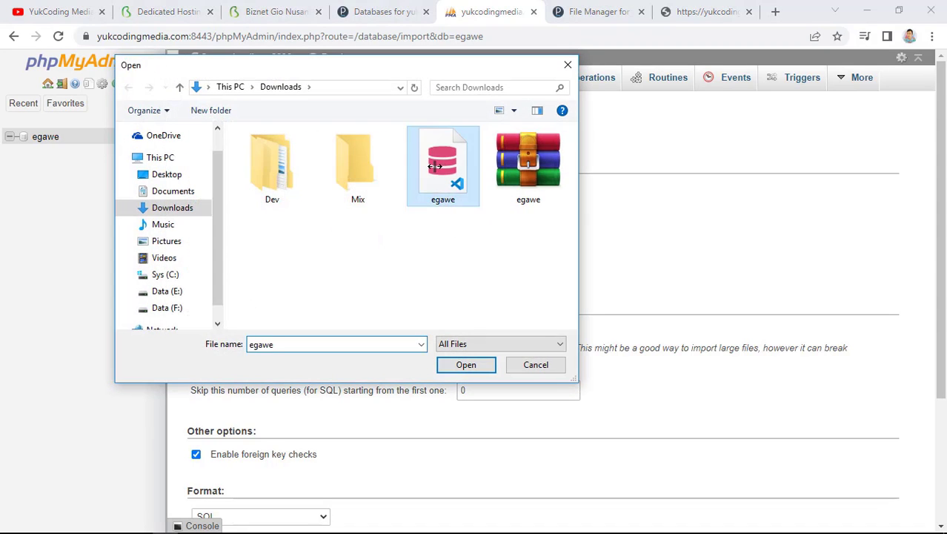
pyautogui.scroll(-3, 414, 352)
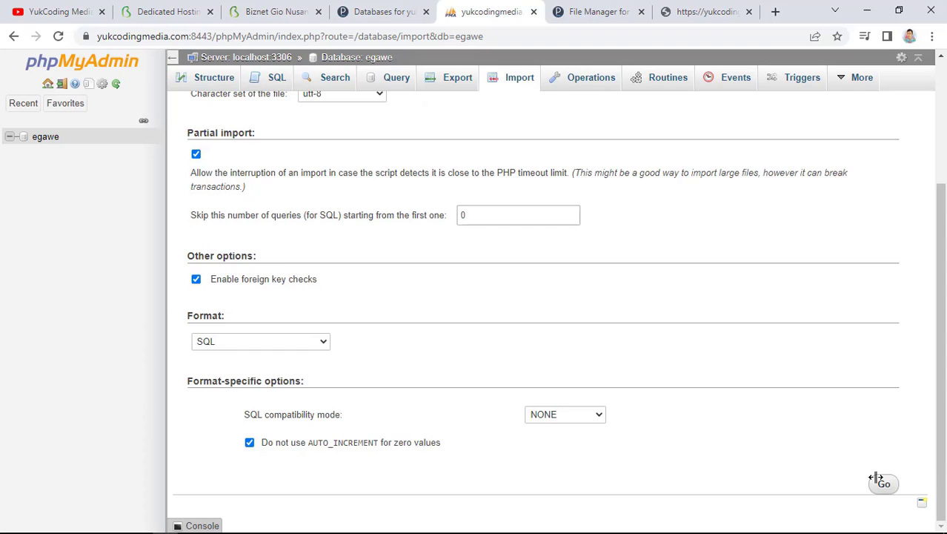
pyautogui.click(884, 484)
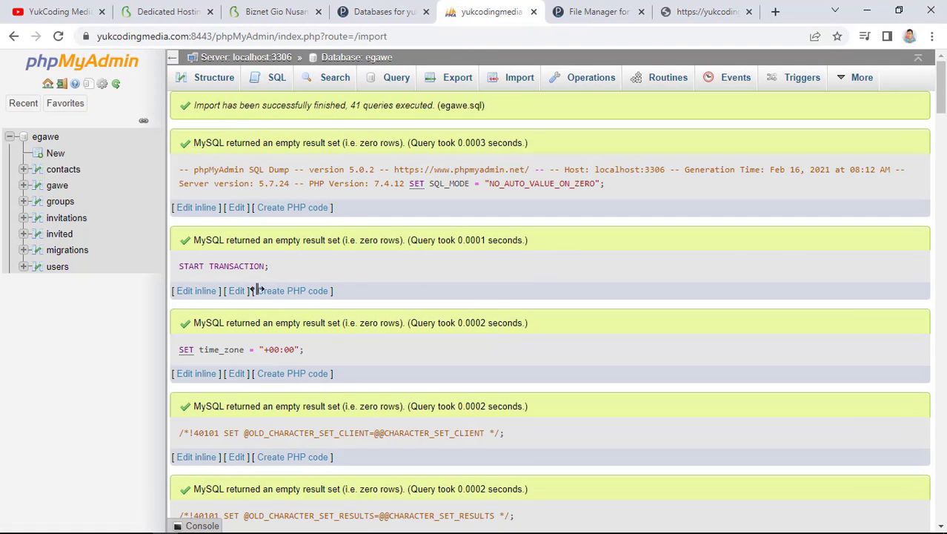
pyautogui.click(57, 266)
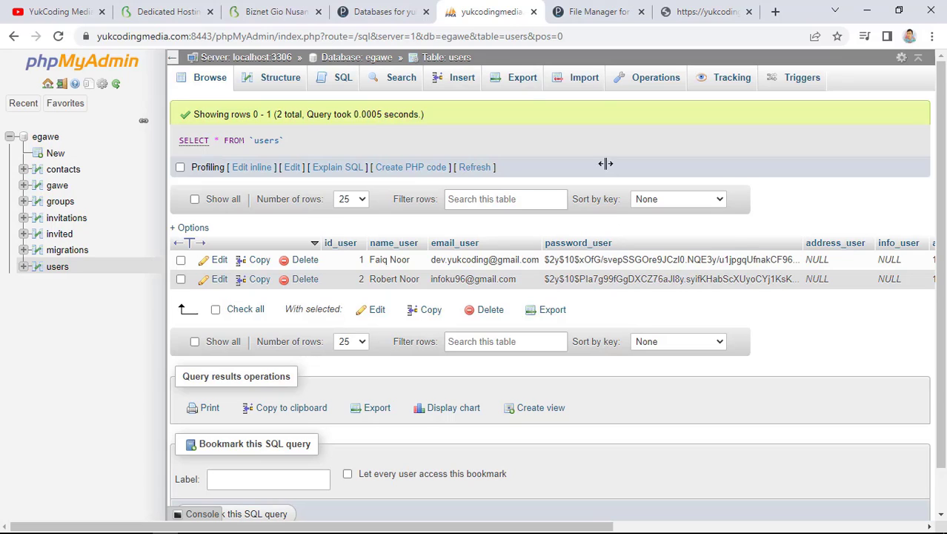
# Set the .env database username to demo and its matching password, then save
pyautogui.click(593, 9)
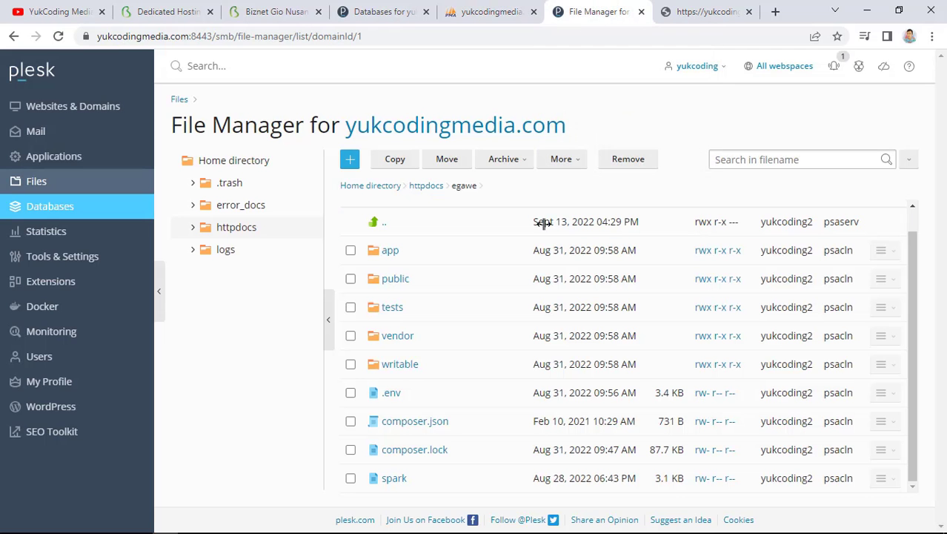
pyautogui.click(391, 393)
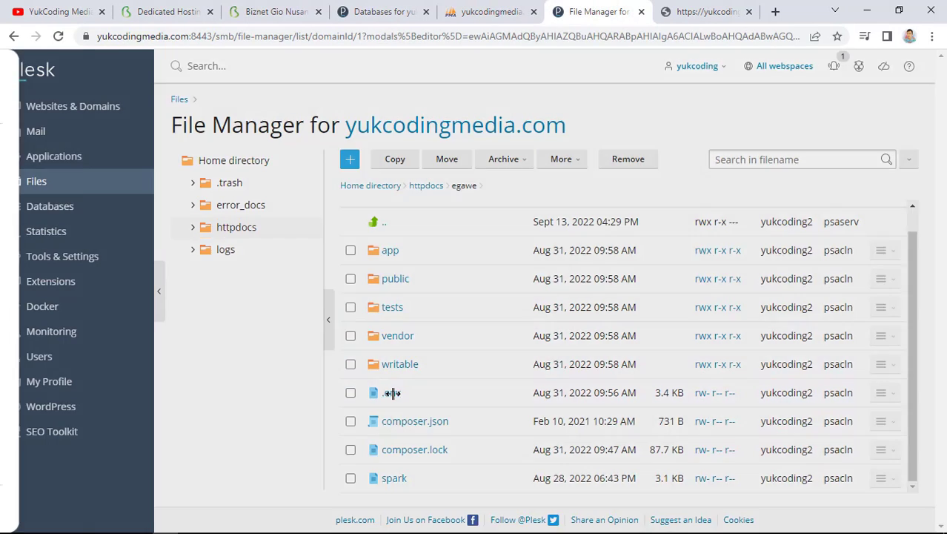
pyautogui.scroll(-3, 239, 380)
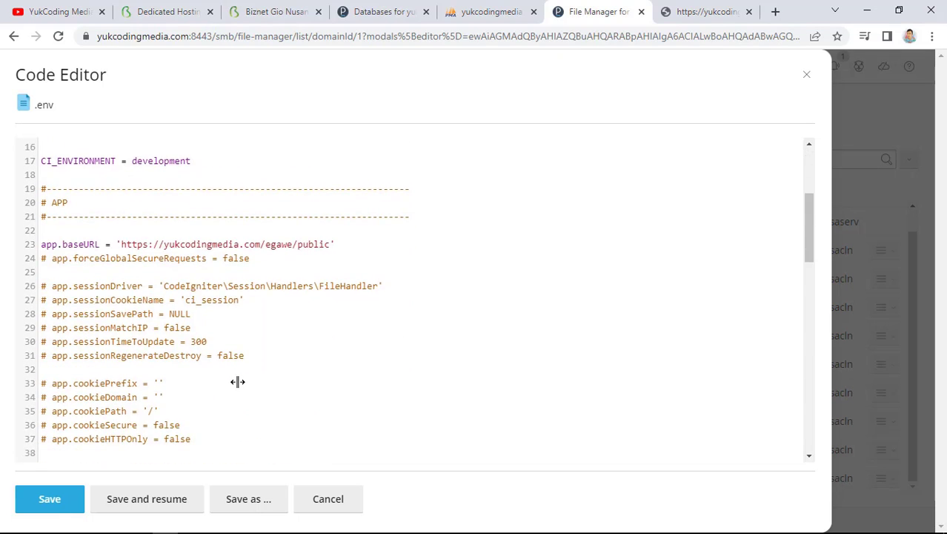
pyautogui.scroll(-3, 237, 382)
pyautogui.scroll(-2, 237, 382)
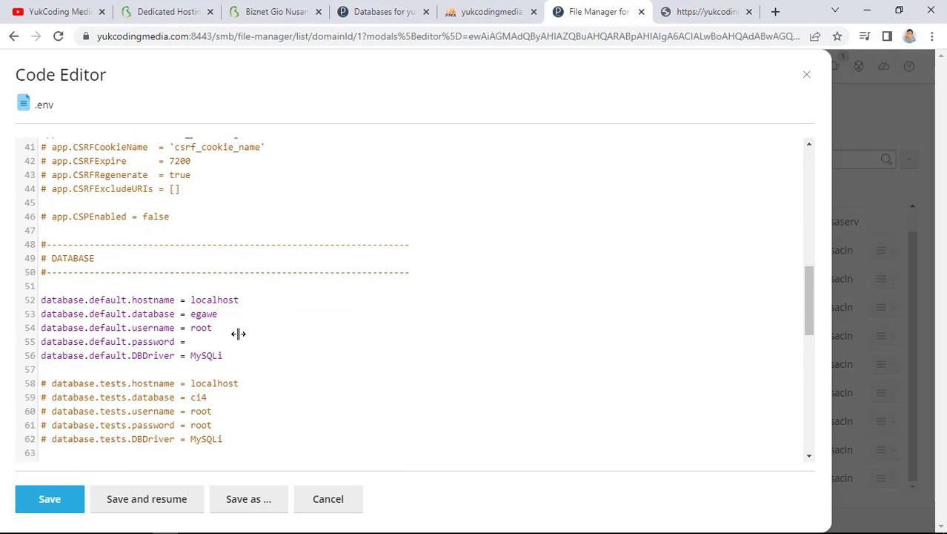
pyautogui.hotkey('ctrl', 'shift', 'Tab')
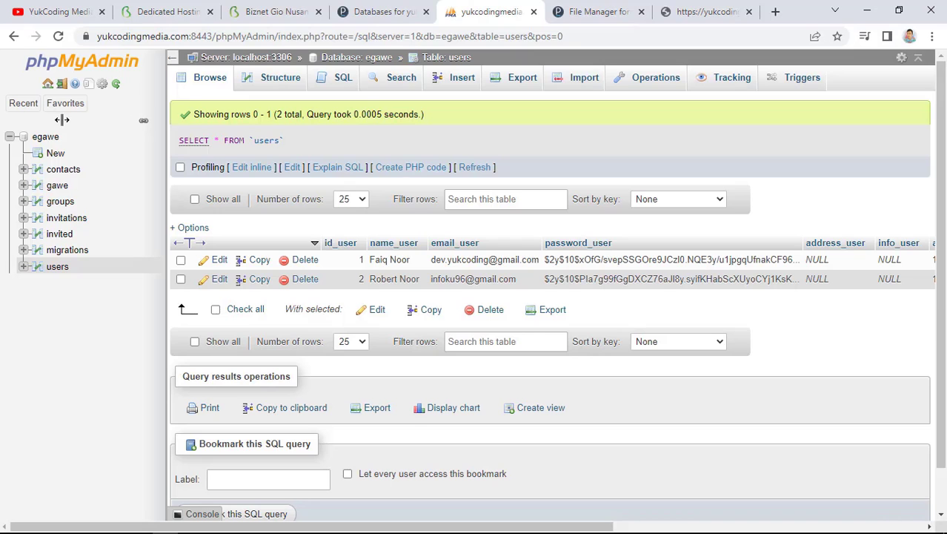
pyautogui.hotkey('ctrl', 'shift', 'Tab')
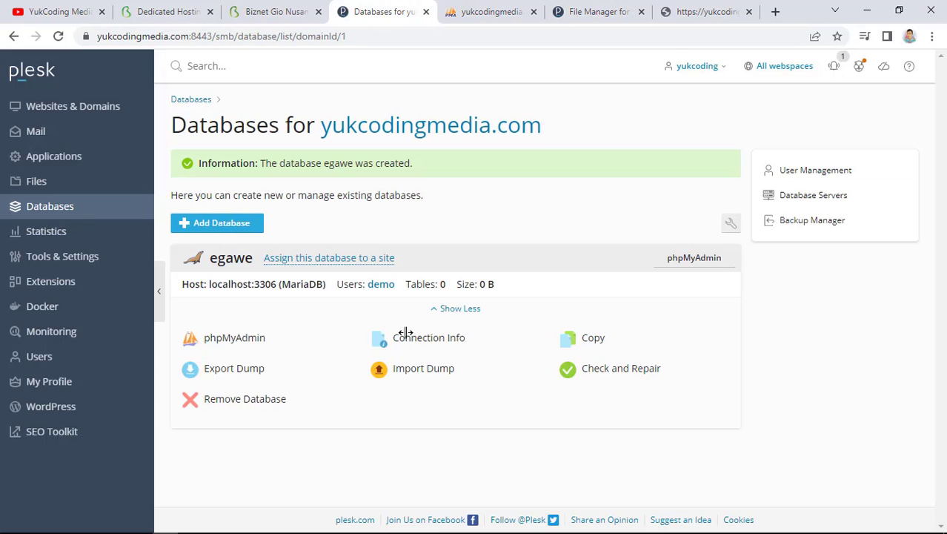
pyautogui.click(557, 11)
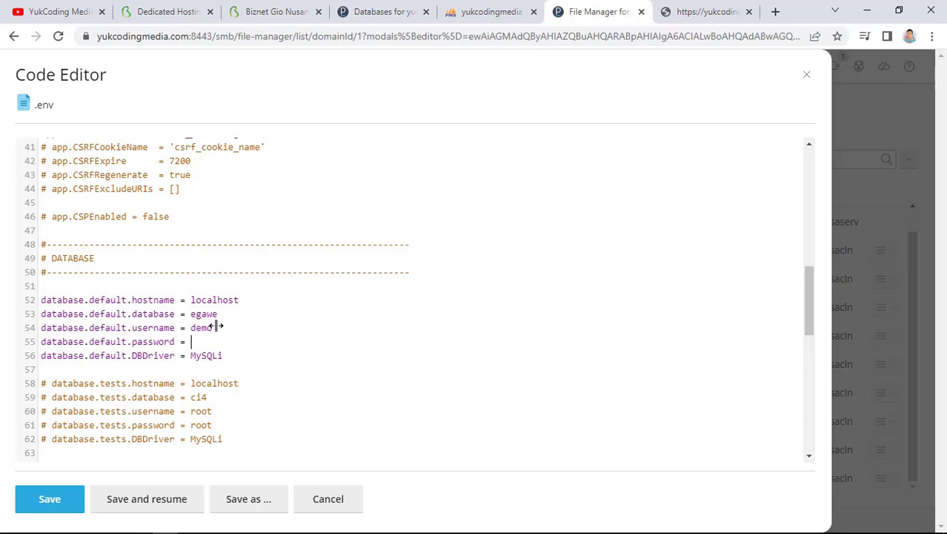
pyautogui.write('123')
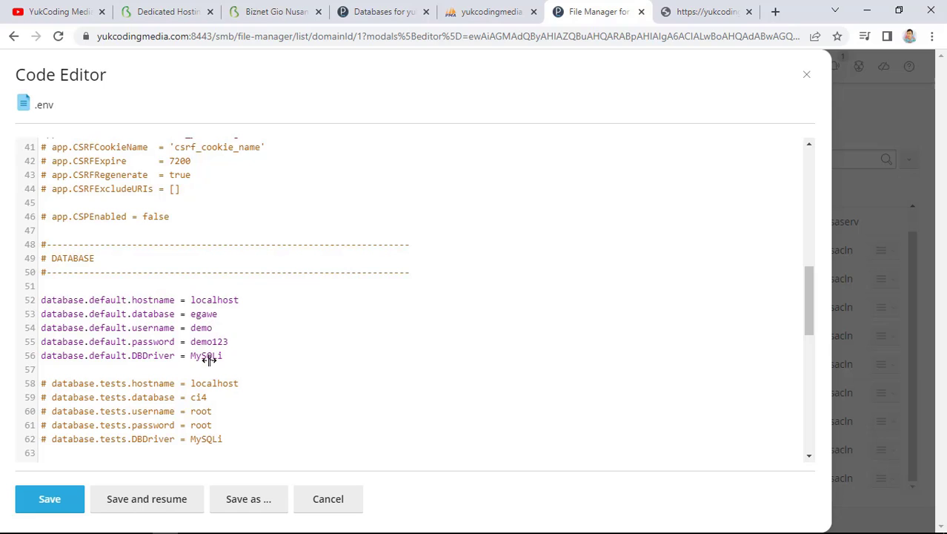
pyautogui.click(77, 499)
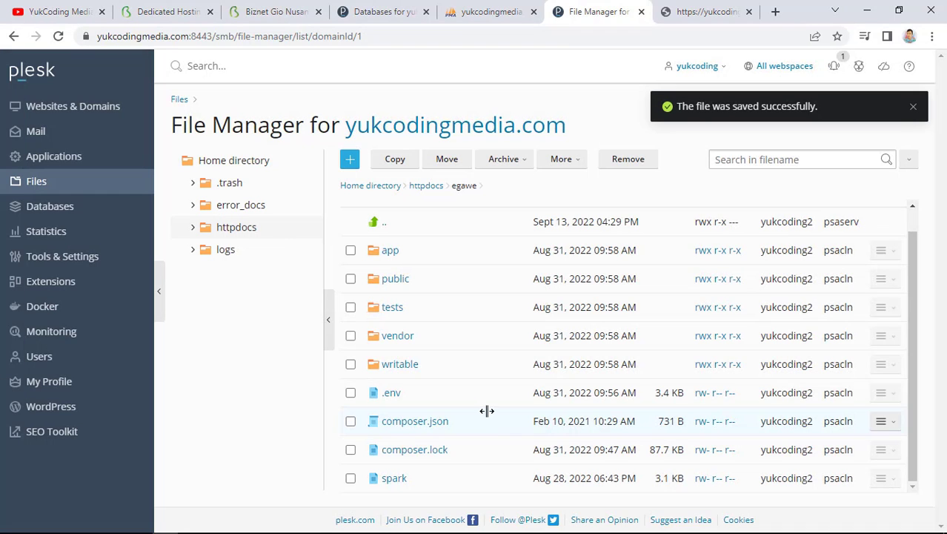
# Load yukcodingmedia.com/egawe/public in the live site tab to reach the e-Gawe login page
pyautogui.click(707, 11)
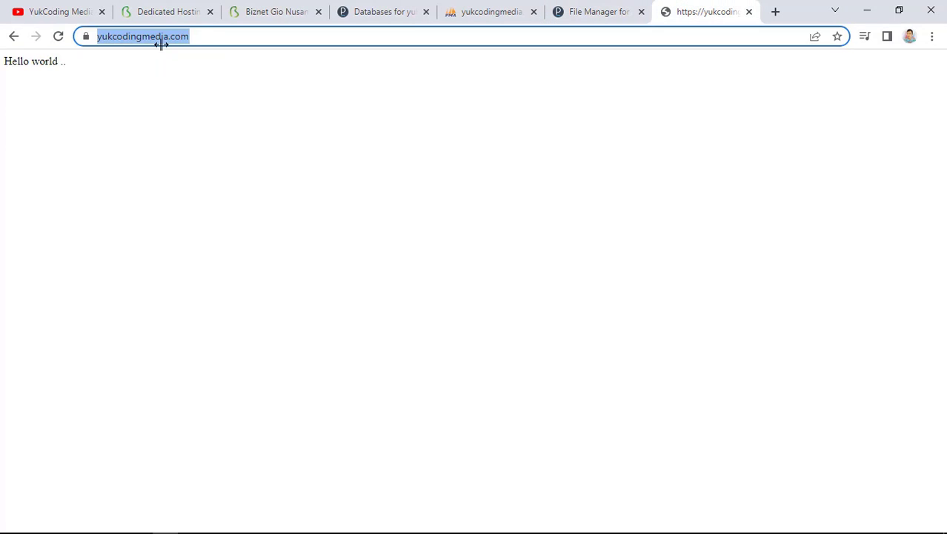
pyautogui.click(219, 35)
pyautogui.write('/egaw')
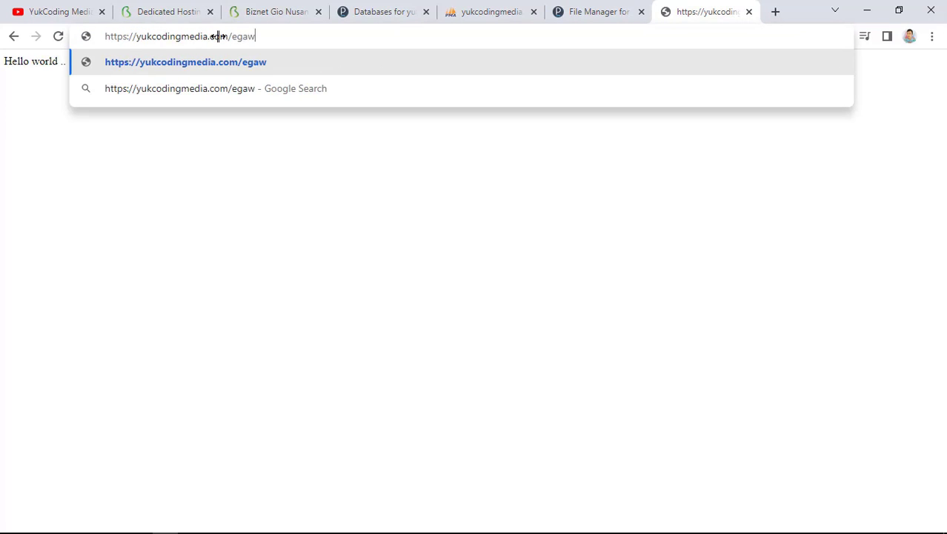
pyautogui.press('Return')
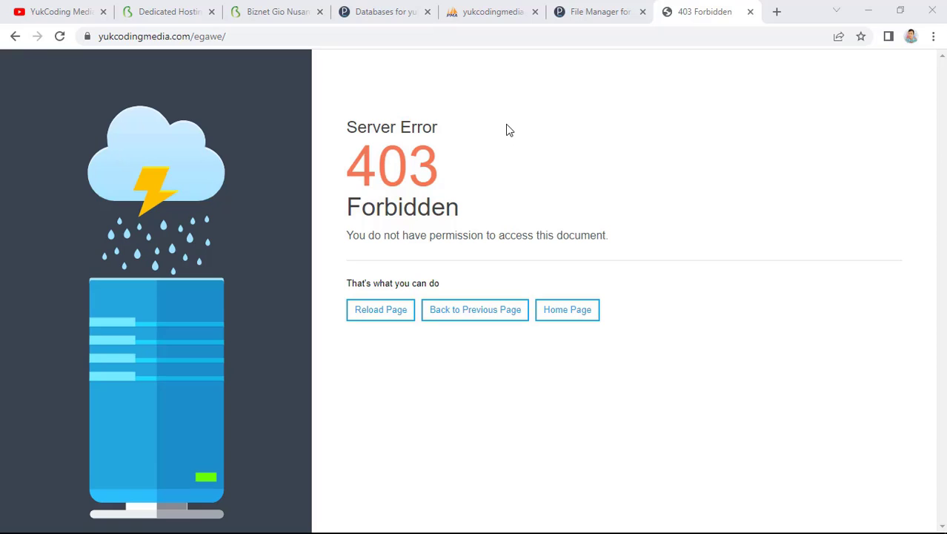
pyautogui.click(388, 35)
pyautogui.click(388, 34)
pyautogui.write('public')
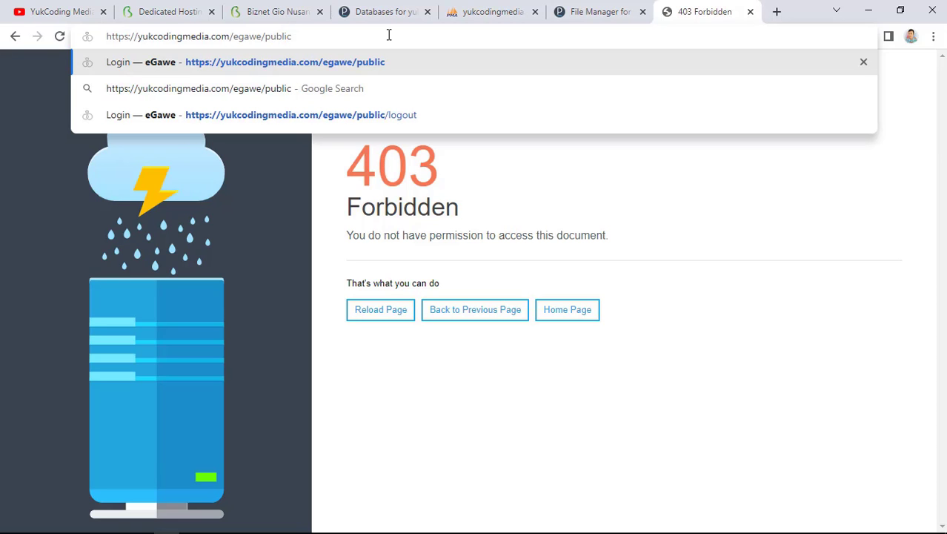
pyautogui.press('Return')
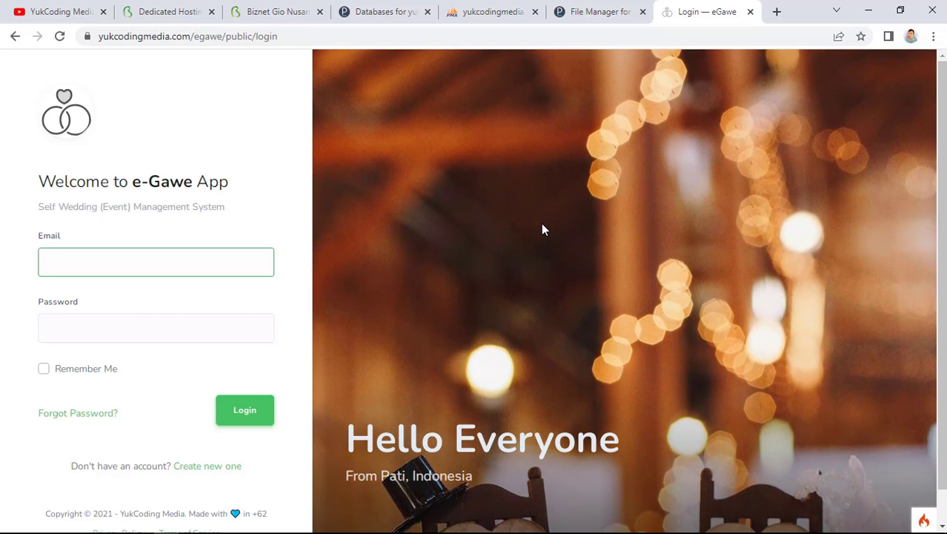
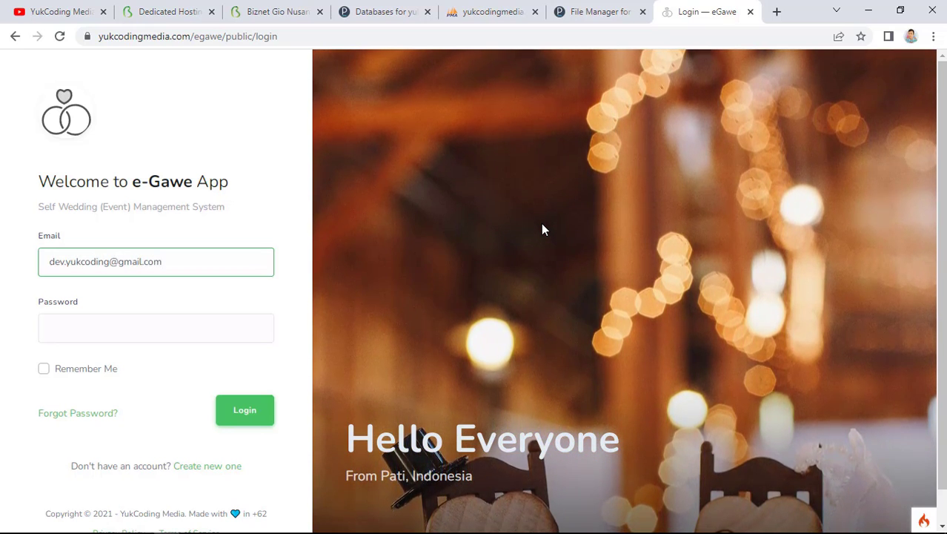
# Try logging into e-Gawe with the account e-mail and password; it fails with 'Username / password salah'
pyautogui.press('Tab')
pyautogui.write('123456')
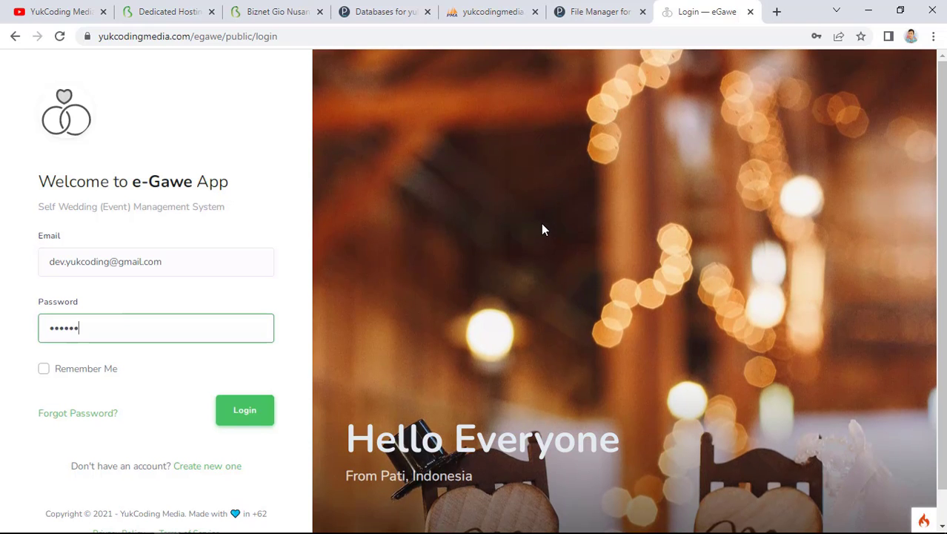
pyautogui.write('78')
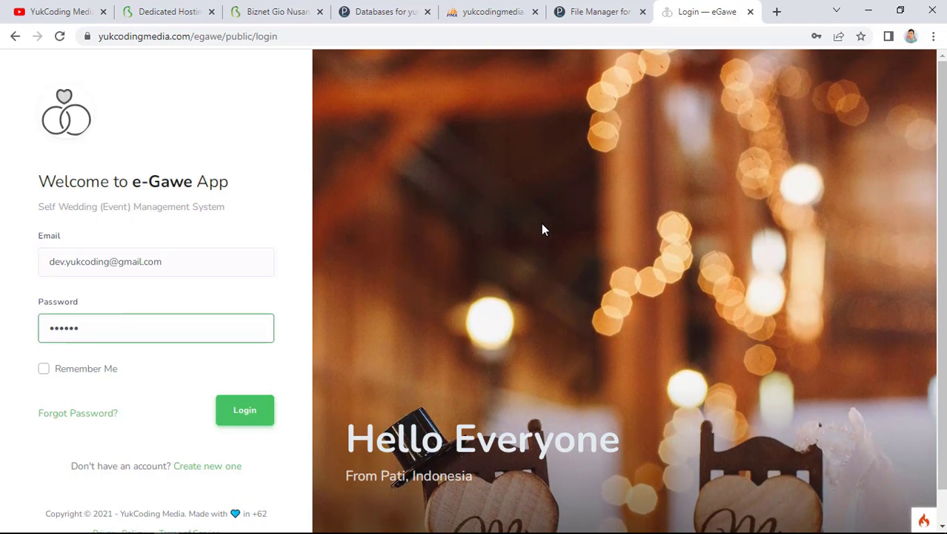
pyautogui.press('Return')
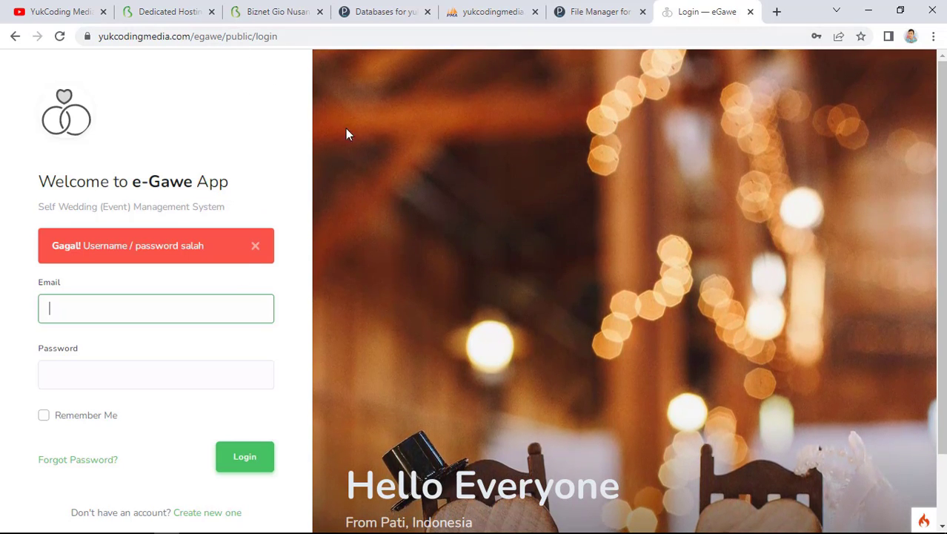
# Create a ci4 directory in httpdocs, alongside egawe and index.html
pyautogui.click(598, 12)
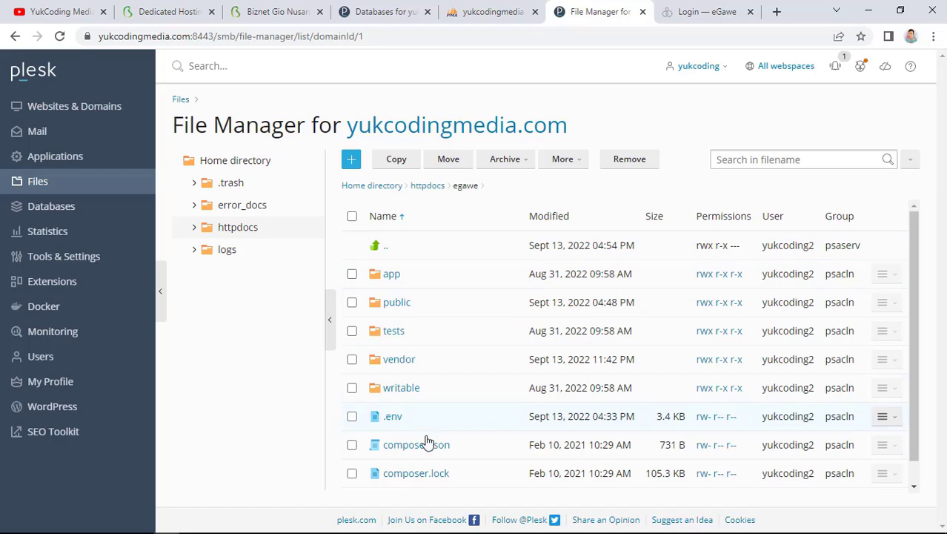
pyautogui.click(428, 187)
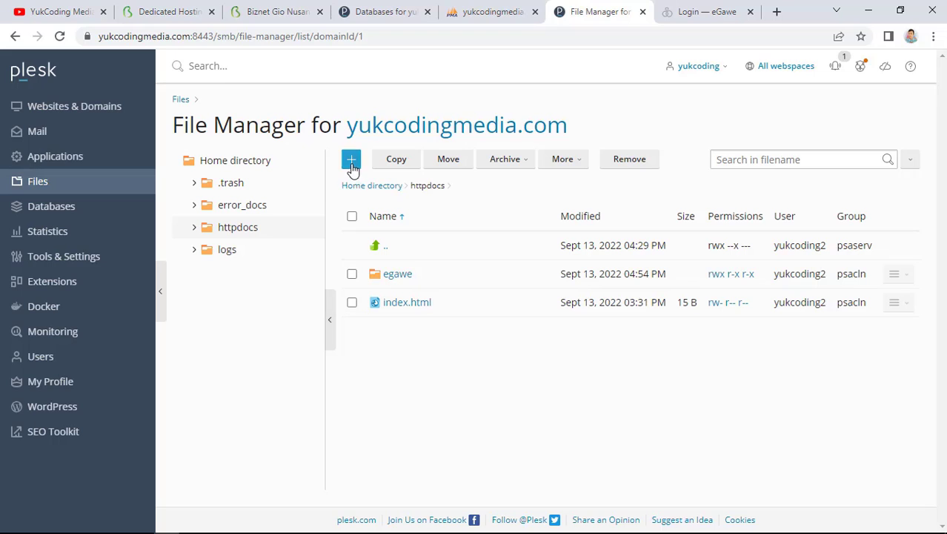
pyautogui.click(352, 166)
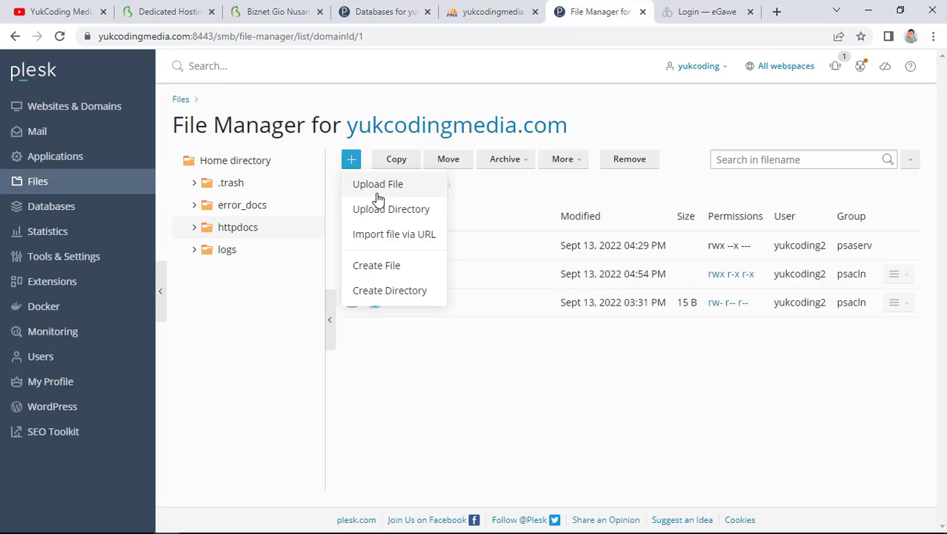
pyautogui.click(392, 291)
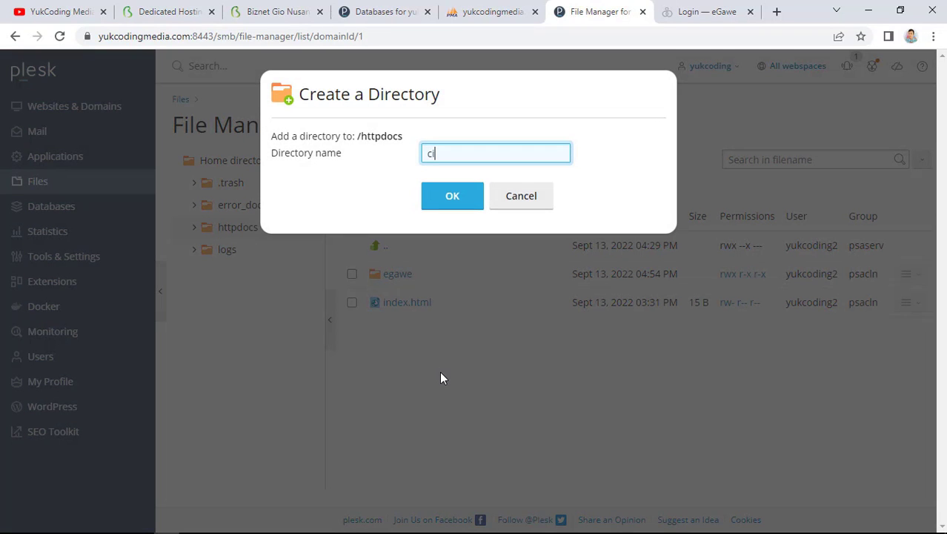
pyautogui.click(451, 195)
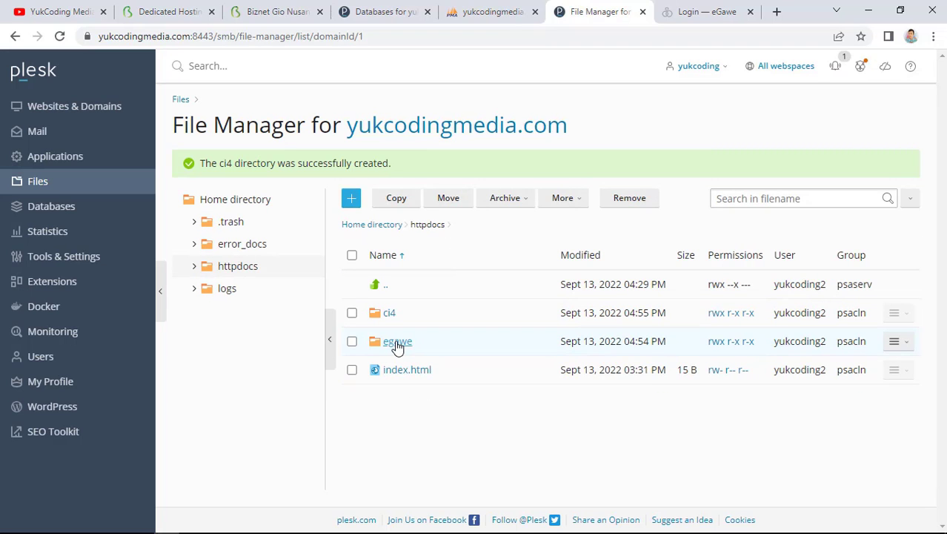
# Move all 8 items in egawe, leaving out the public folder, into httpdocs/ci4
pyautogui.click(398, 343)
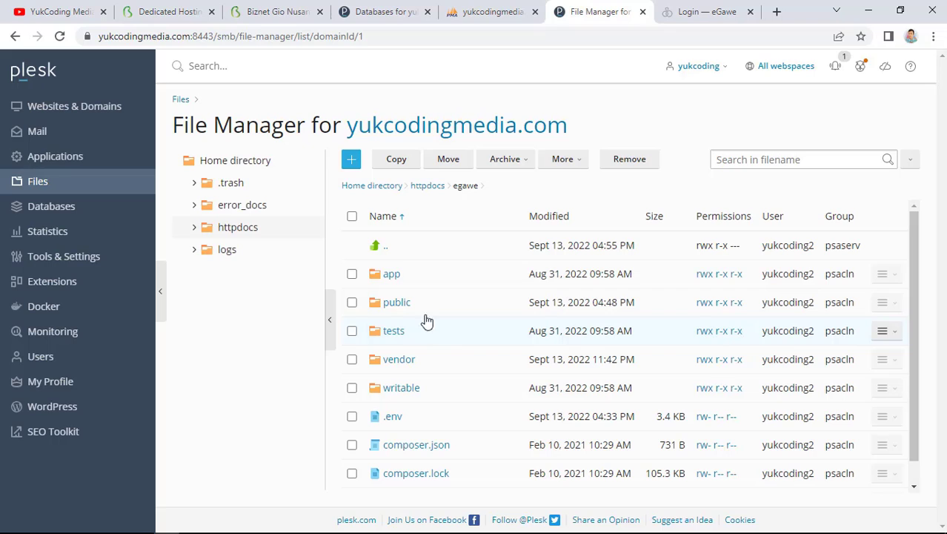
pyautogui.click(352, 216)
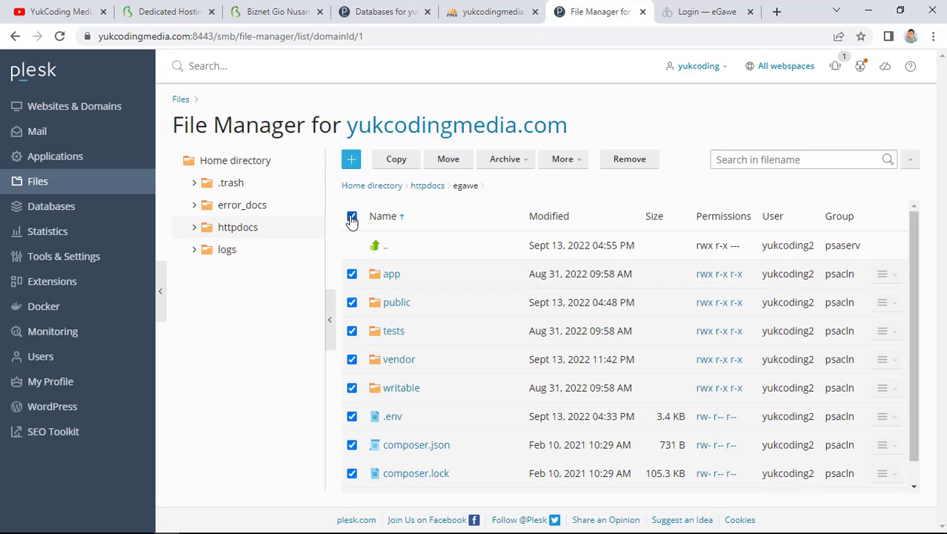
pyautogui.click(352, 302)
pyautogui.click(447, 160)
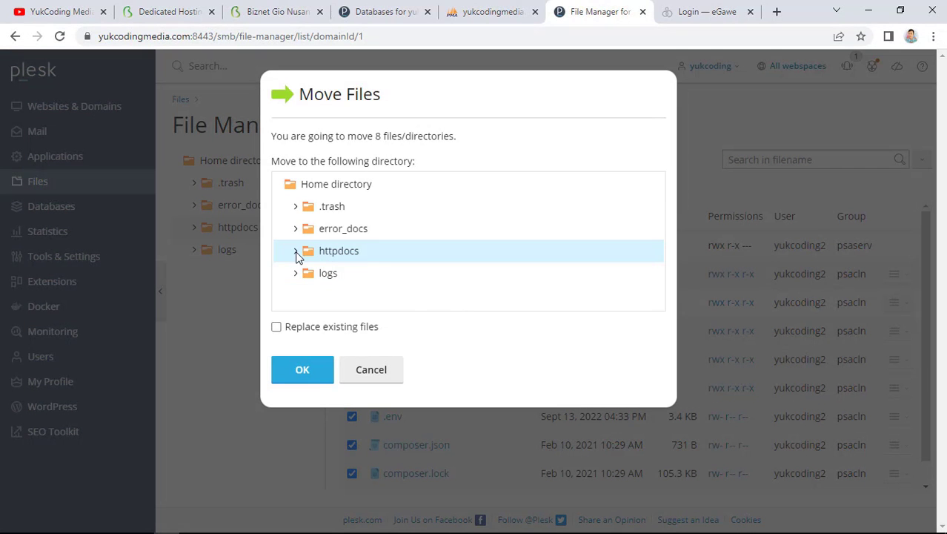
pyautogui.click(296, 252)
pyautogui.click(342, 273)
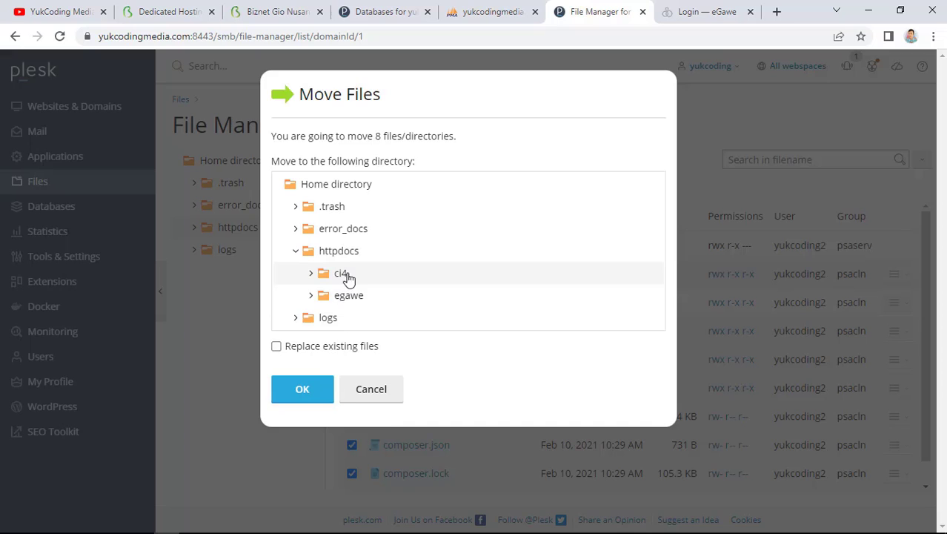
pyautogui.click(303, 391)
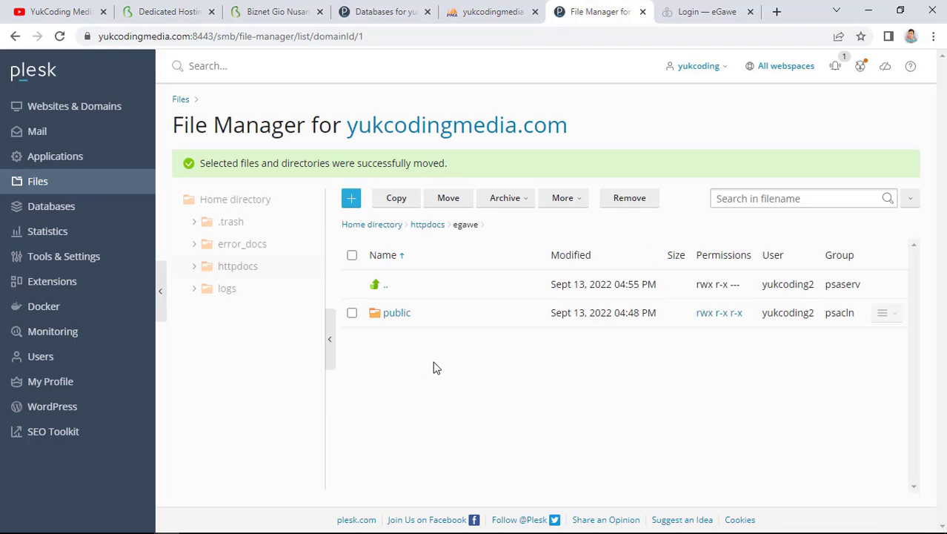
# Move the five items in egawe/public up into httpdocs/egawe
pyautogui.click(396, 313)
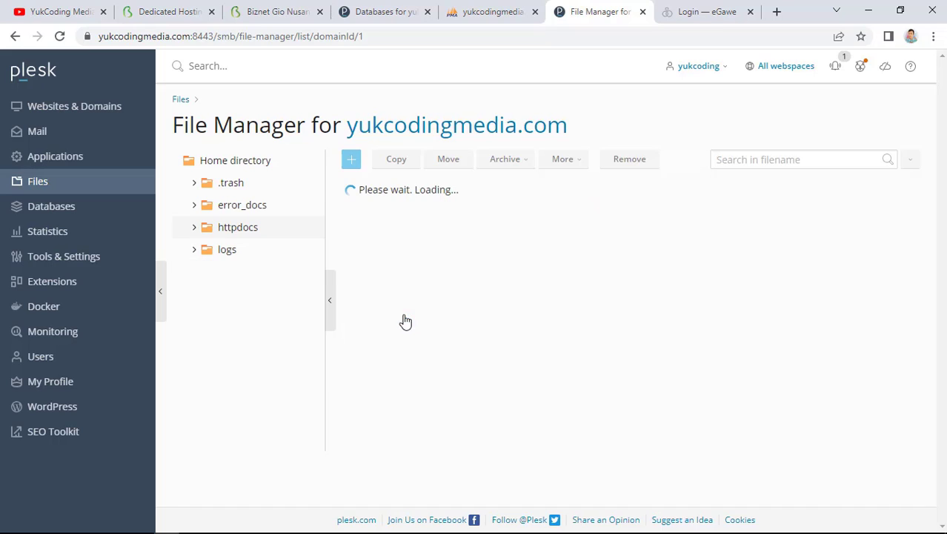
pyautogui.click(352, 217)
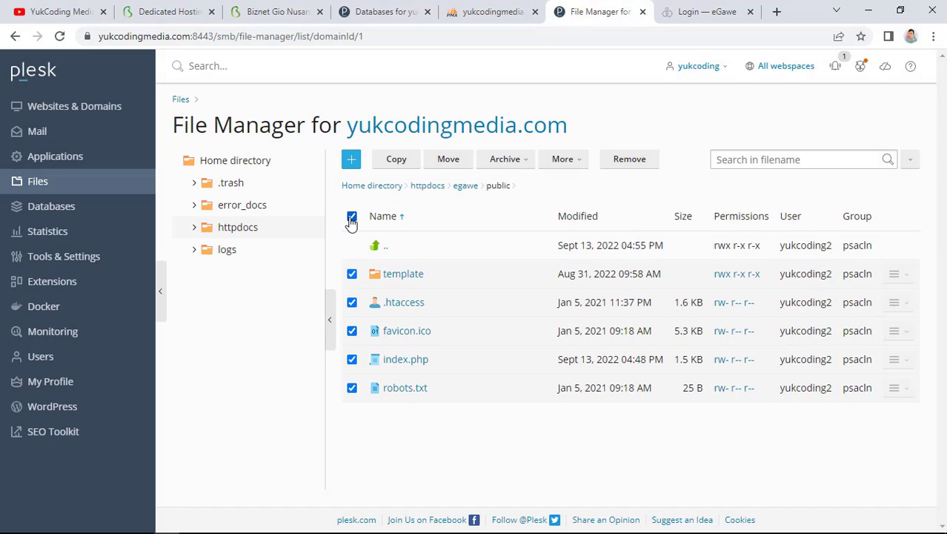
pyautogui.click(461, 161)
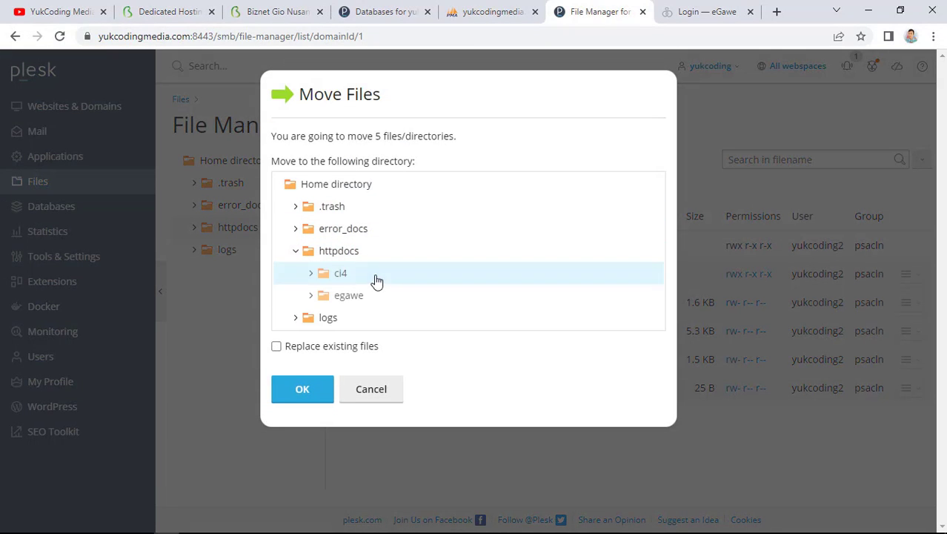
pyautogui.click(355, 295)
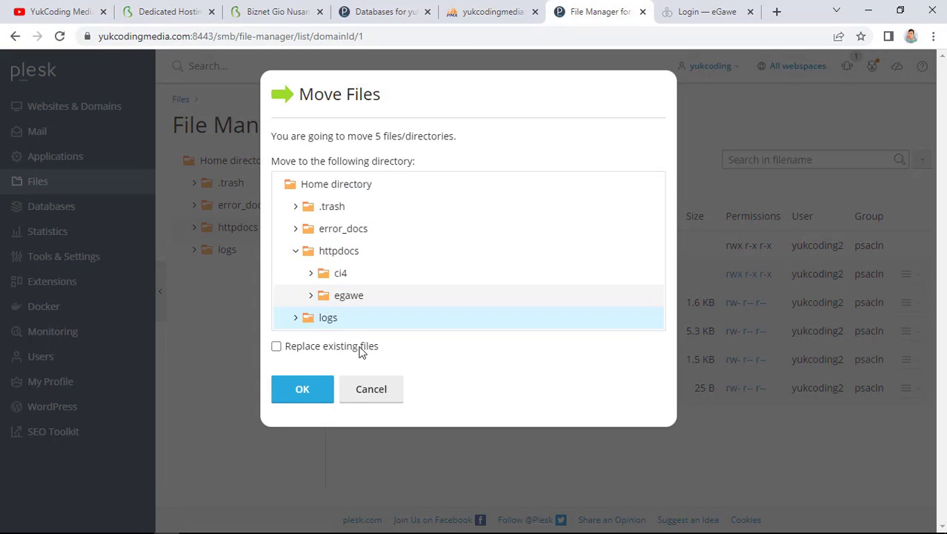
pyautogui.click(316, 393)
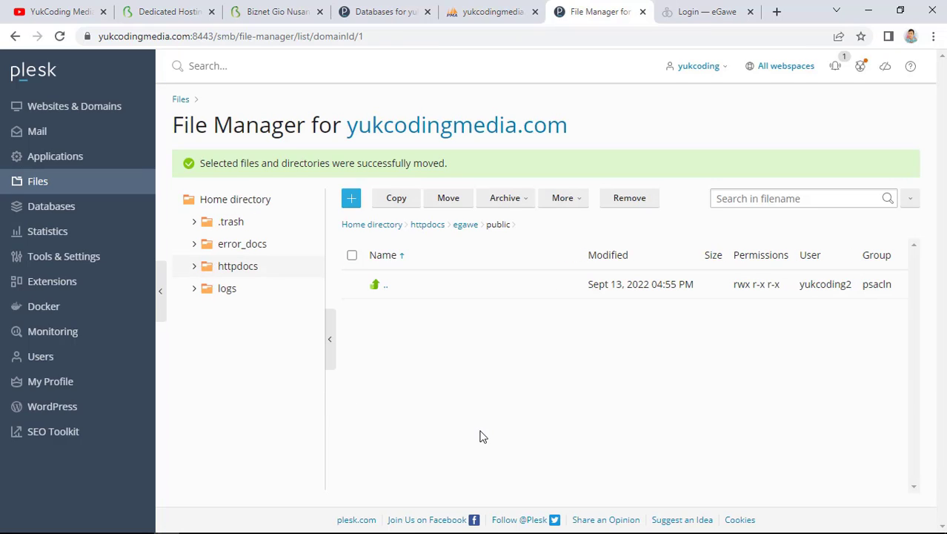
# Delete the now-empty public folder from egawe
pyautogui.click(463, 225)
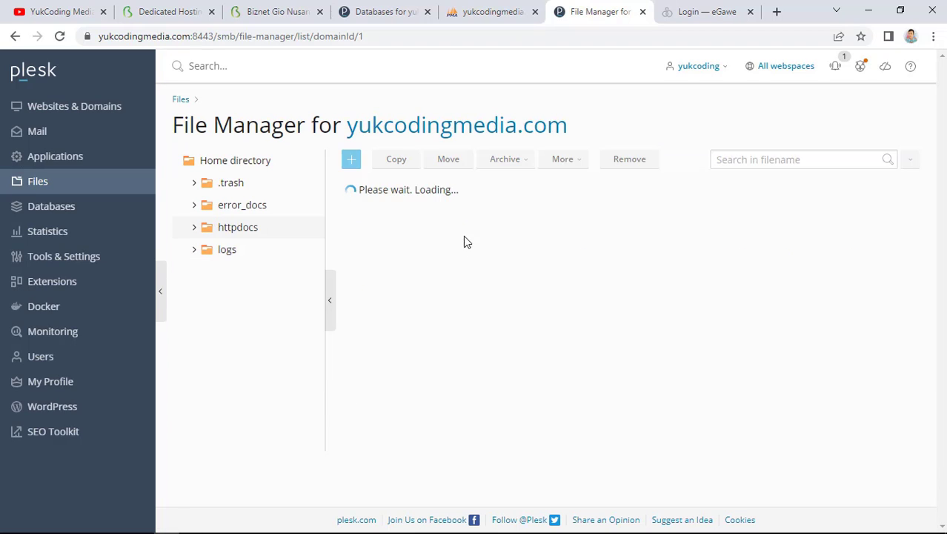
pyautogui.click(392, 277)
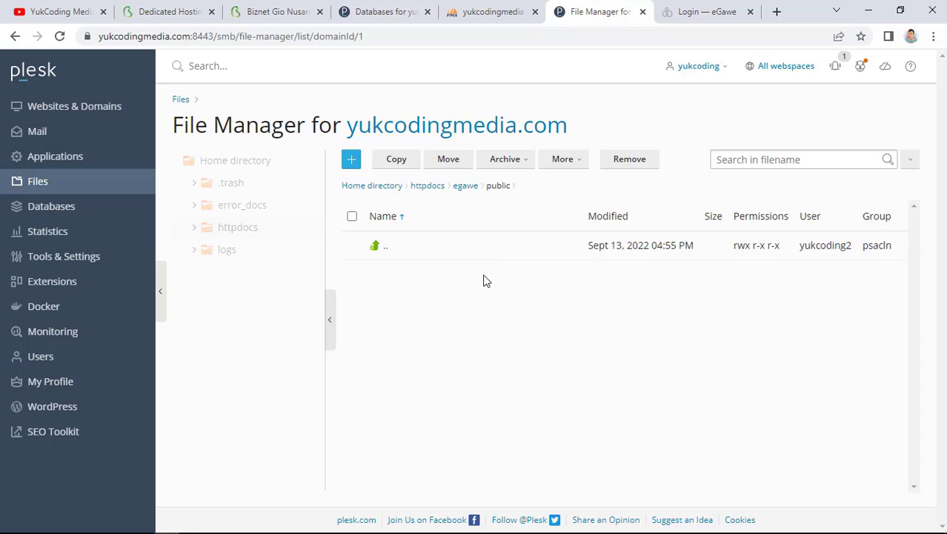
pyautogui.click(466, 186)
pyautogui.click(353, 274)
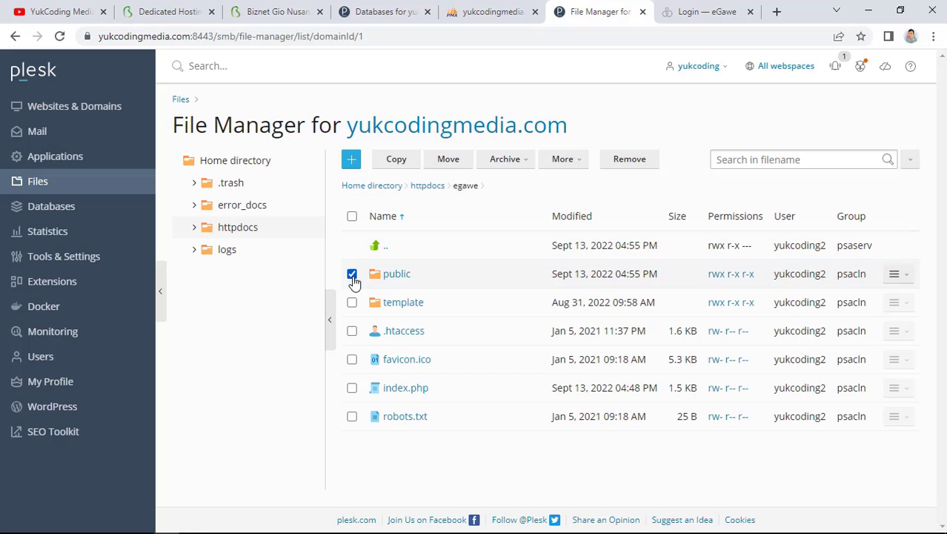
pyautogui.click(629, 158)
pyautogui.click(405, 329)
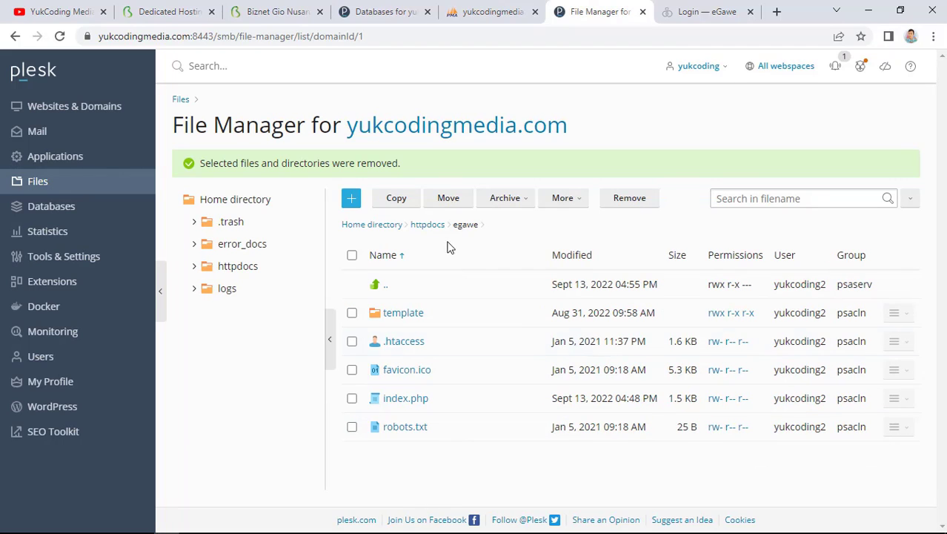
# Edit egawe/index.php so the paths line reads ../../ci4/app/Config/Paths.php, and save it
pyautogui.click(428, 225)
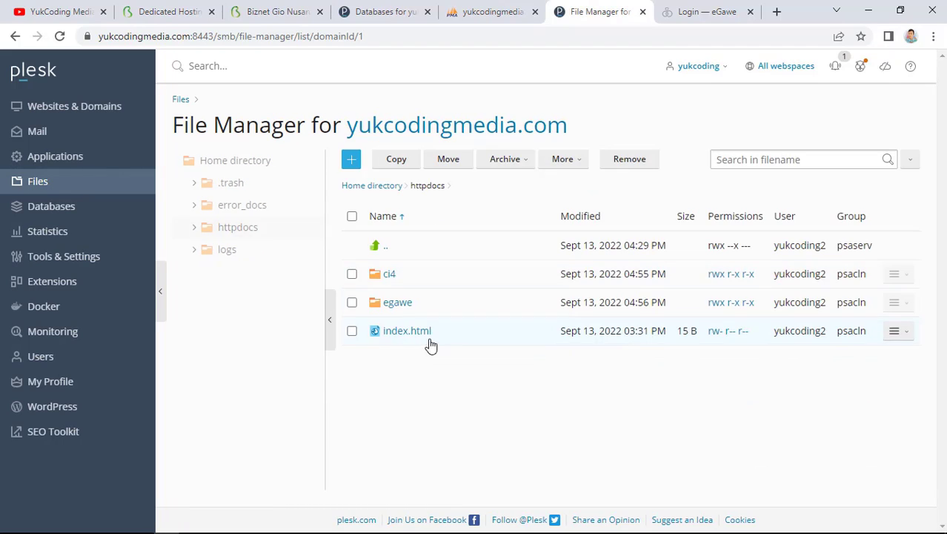
pyautogui.click(398, 303)
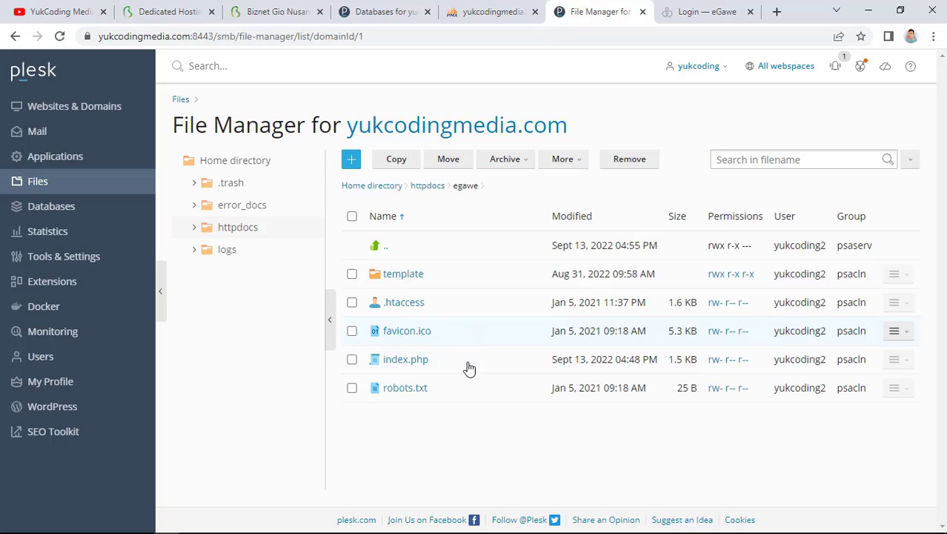
pyautogui.click(418, 360)
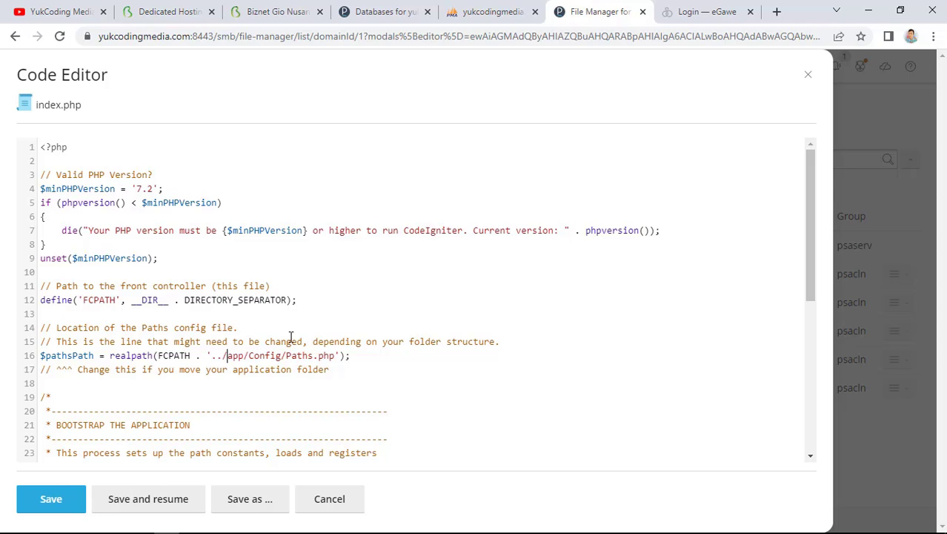
pyautogui.write('../ci4/')
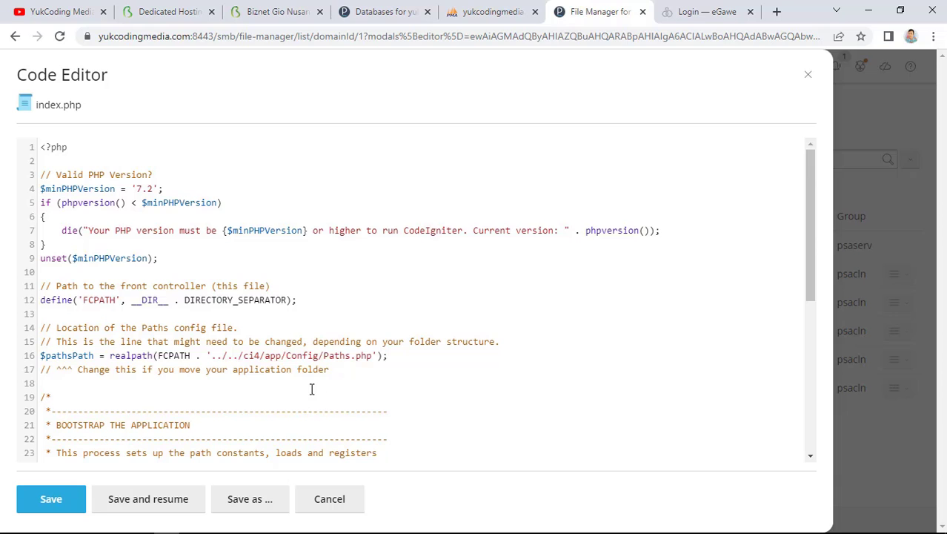
pyautogui.scroll(-1, 311, 389)
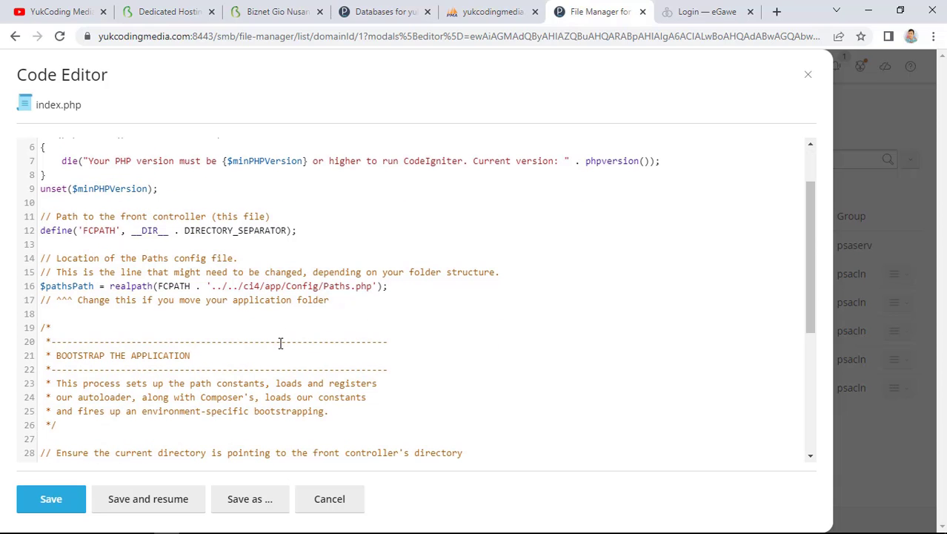
pyautogui.click(69, 498)
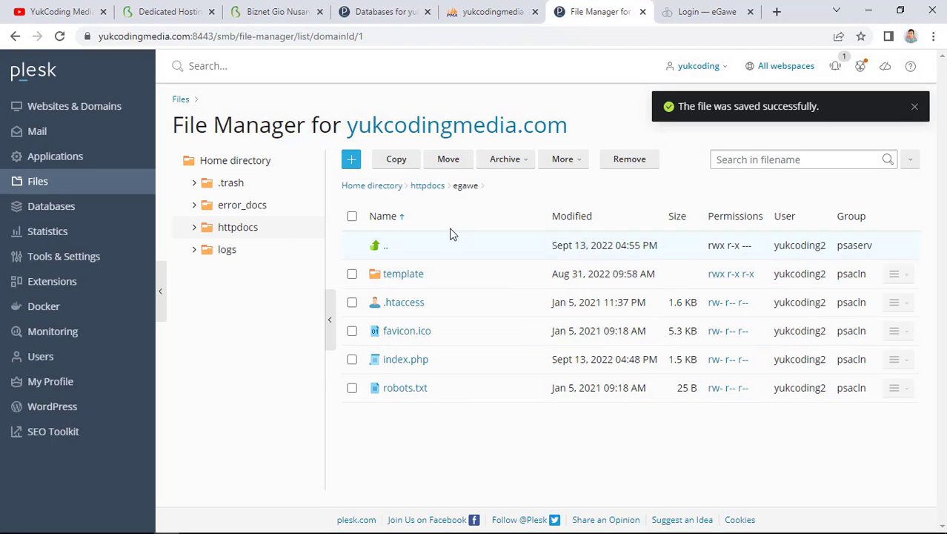
pyautogui.click(428, 185)
pyautogui.click(385, 278)
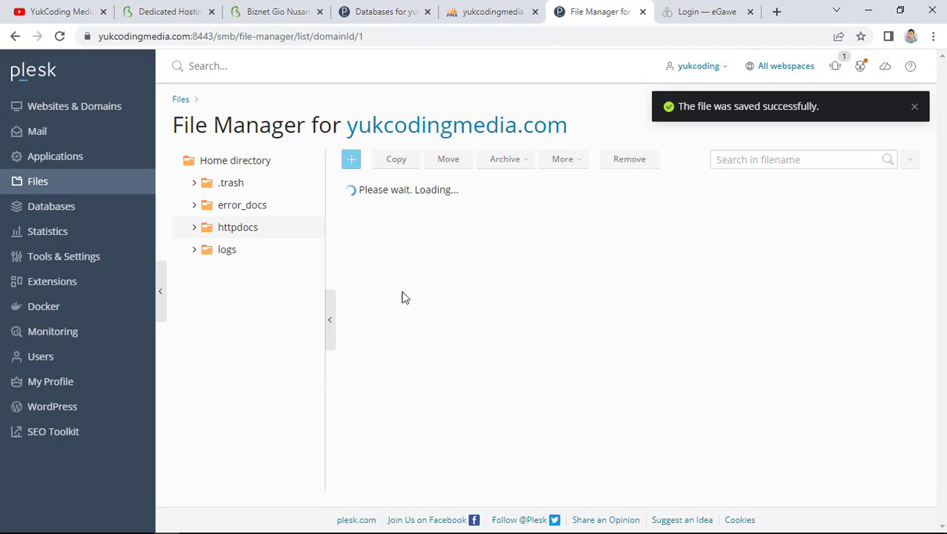
pyautogui.click(393, 389)
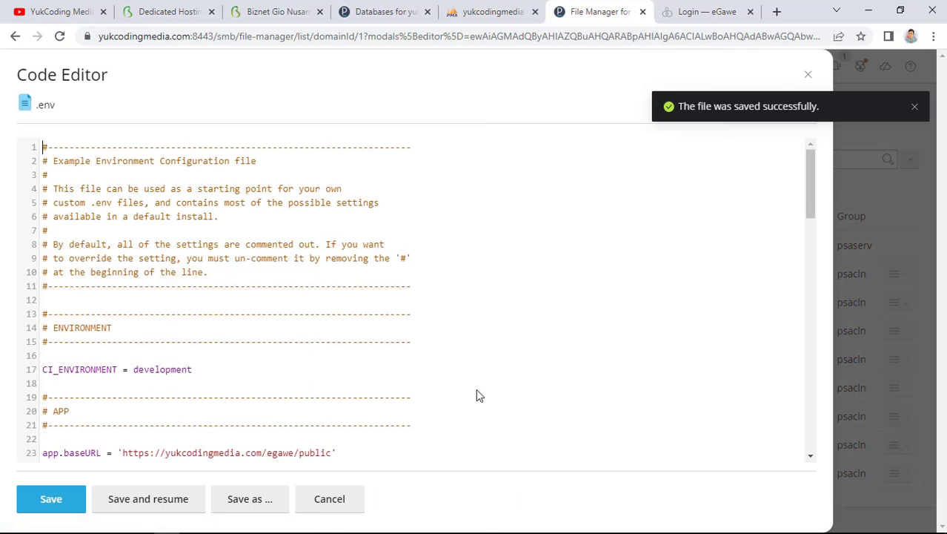
pyautogui.scroll(-2, 191, 350)
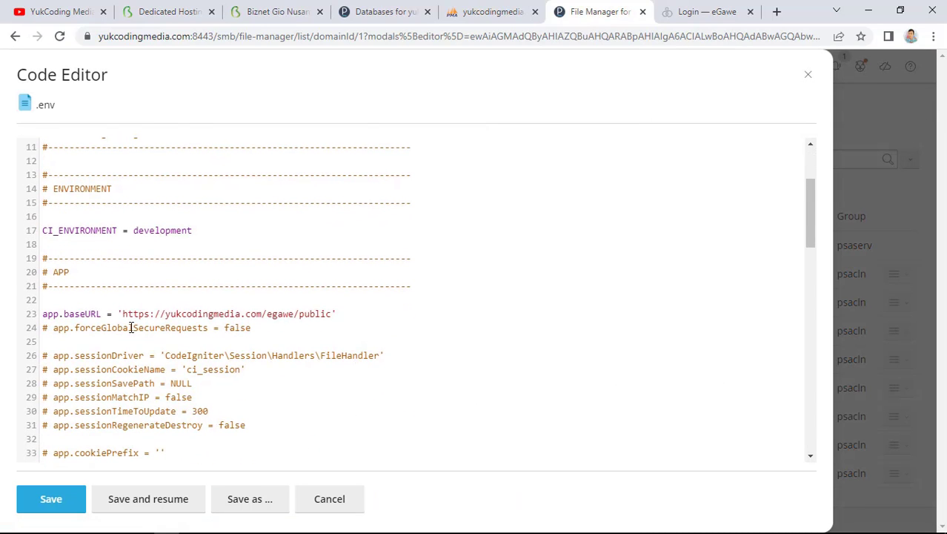
pyautogui.click(334, 313)
pyautogui.press('BackSpace')
pyautogui.press('BackSpace')
pyautogui.press('BackSpace')
pyautogui.press('BackSpace')
pyautogui.press('BackSpace')
pyautogui.press('BackSpace')
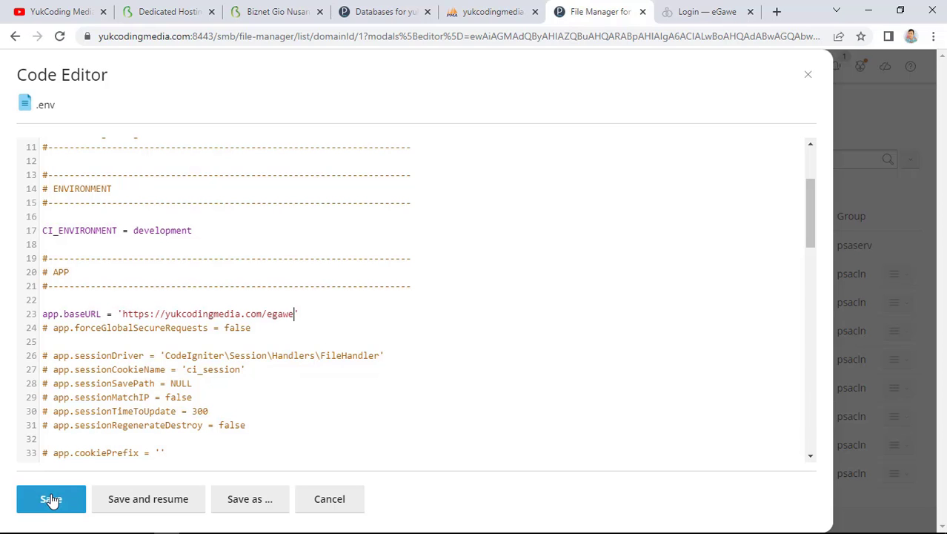
pyautogui.click(49, 500)
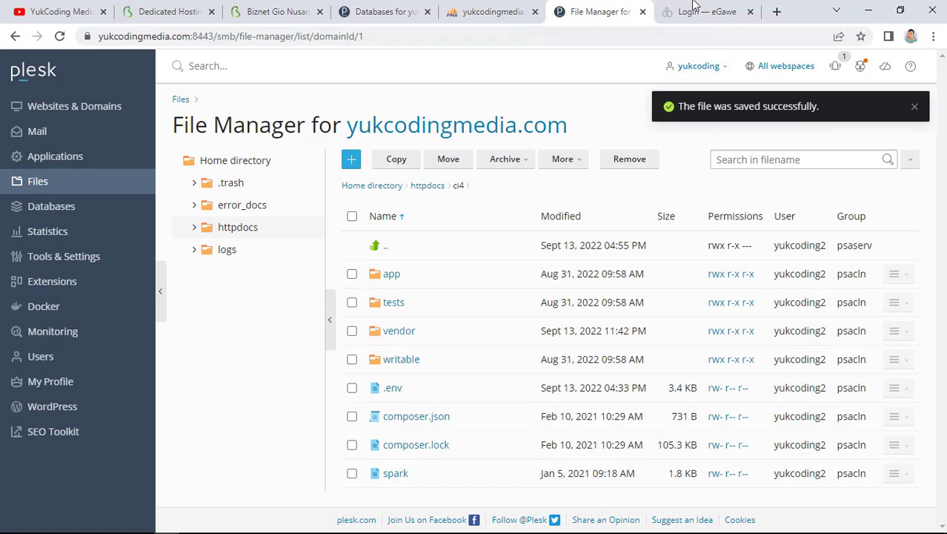
pyautogui.click(702, 12)
# Load yukcodingmedia.com/egawe without /public/login; it returns an HTTP 500 error
pyautogui.moveTo(222, 36); pyautogui.dragTo(335, 36)
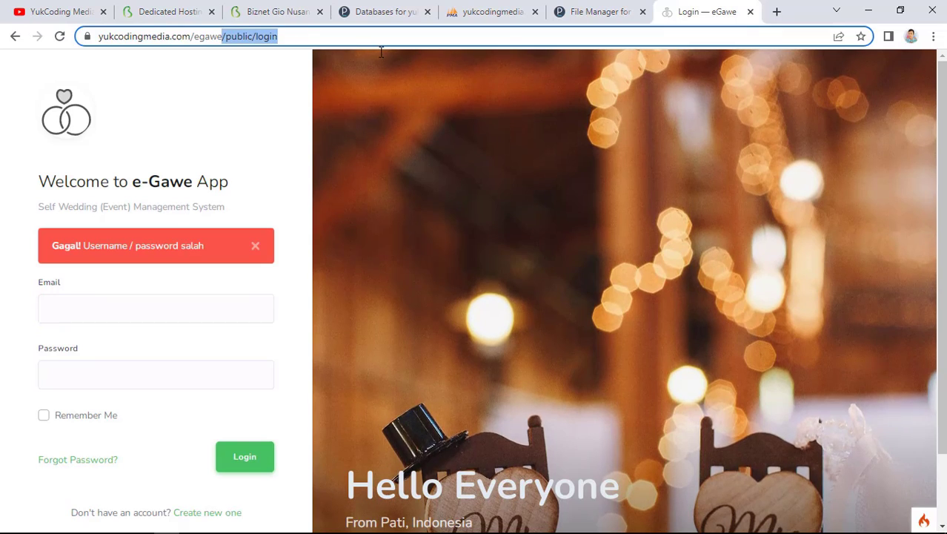
pyautogui.press('BackSpace')
pyautogui.press('Return')
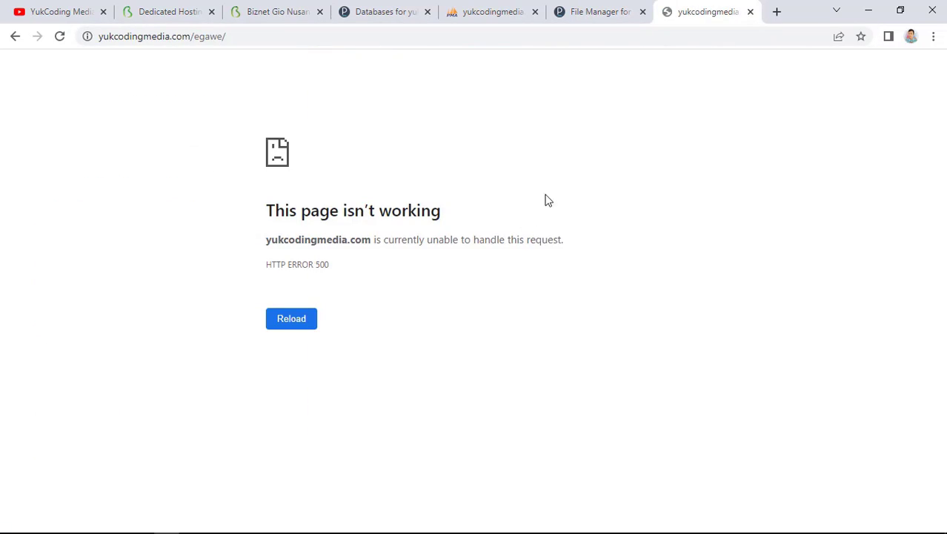
pyautogui.click(602, 12)
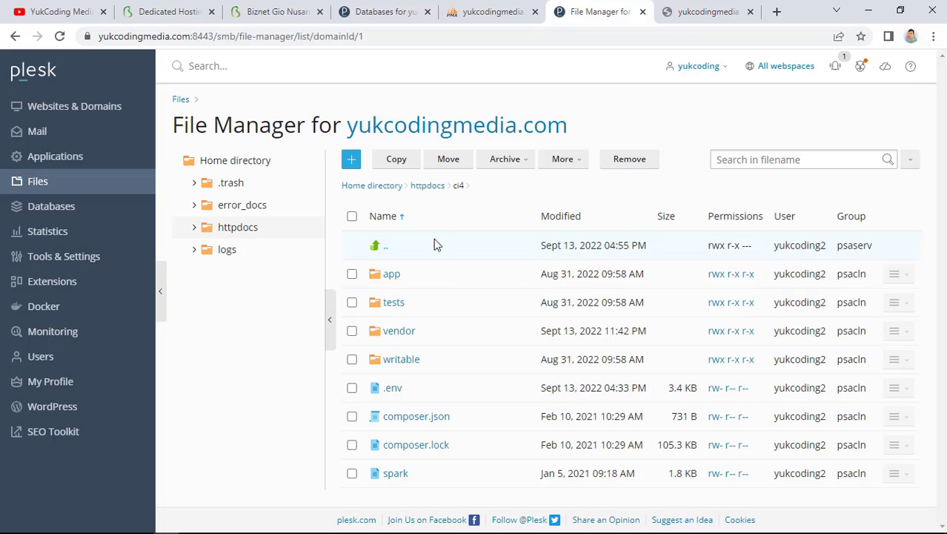
# Change the index.php paths line to ../ci4/app/Config/Paths.php, save, and reload the live site
pyautogui.click(430, 186)
pyautogui.click(402, 312)
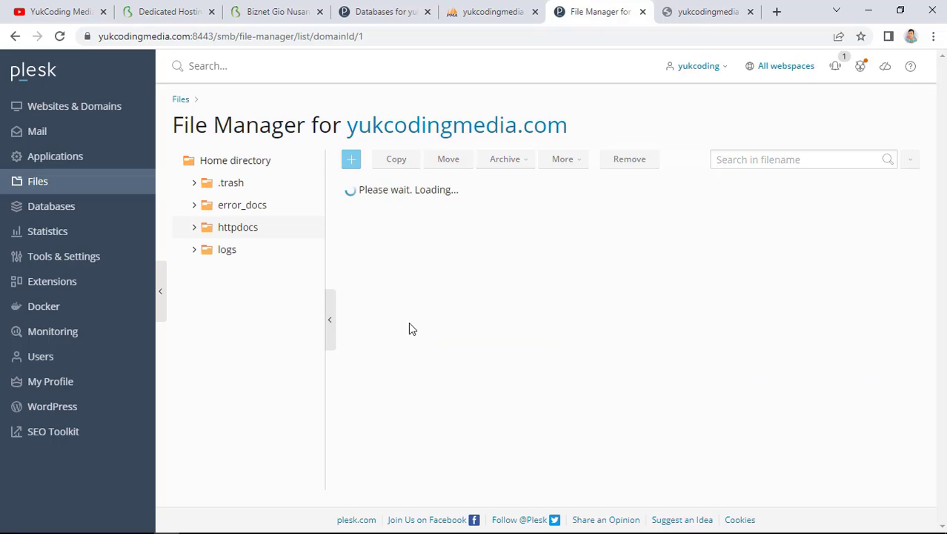
pyautogui.click(408, 360)
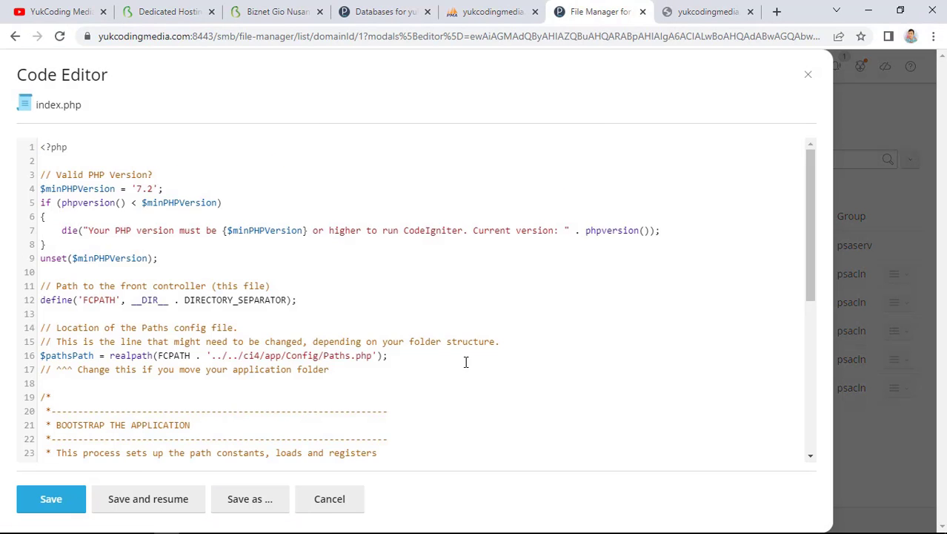
pyautogui.scroll(-5, 465, 361)
pyautogui.scroll(5, 465, 362)
pyautogui.press('BackSpace')
pyautogui.press('BackSpace')
pyautogui.press('BackSpace')
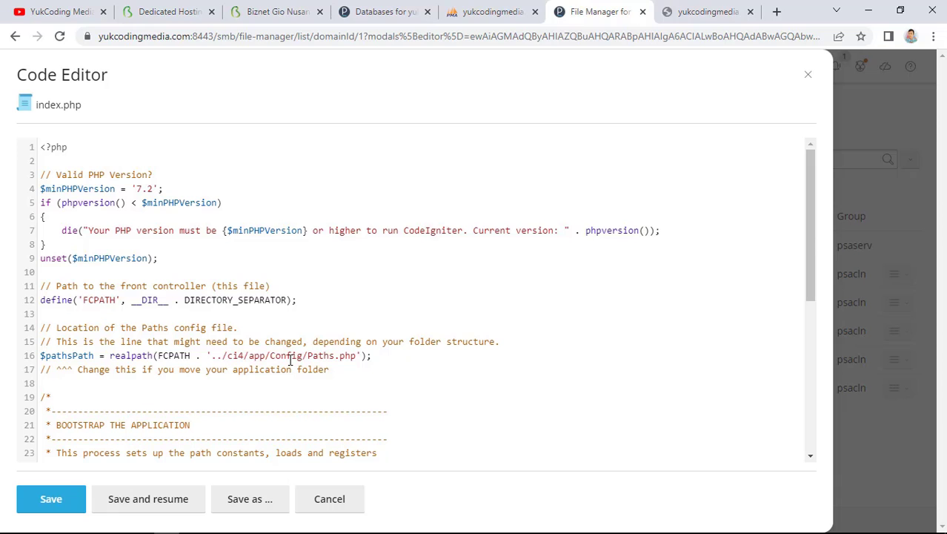
pyautogui.click(50, 498)
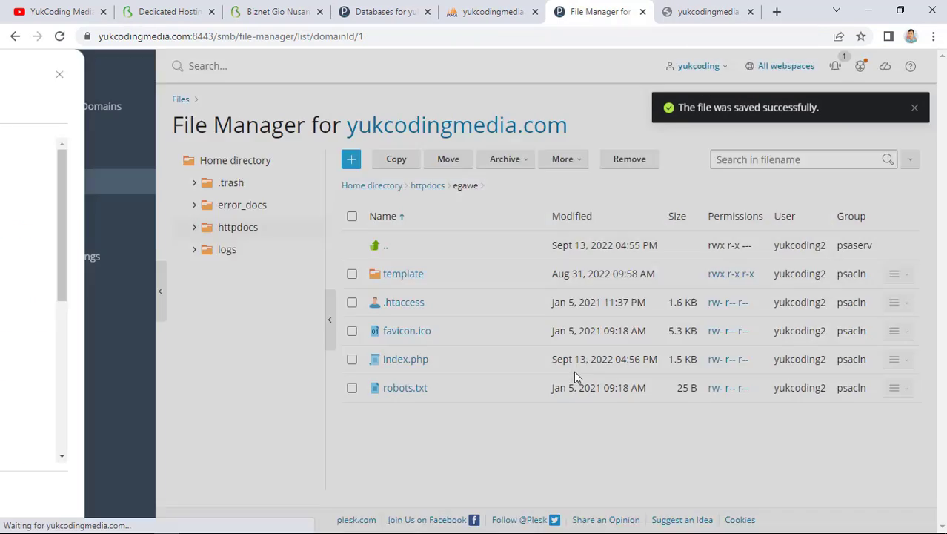
pyautogui.click(708, 11)
pyautogui.click(61, 39)
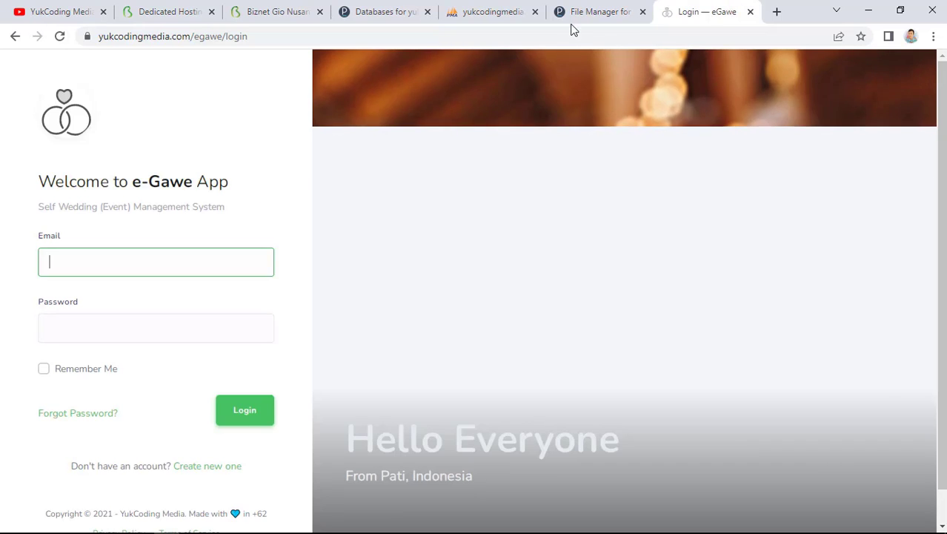
# Reopen egawe/index.php to check the ../ci4 path, then close it without saving
pyautogui.click(586, 12)
pyautogui.click(407, 361)
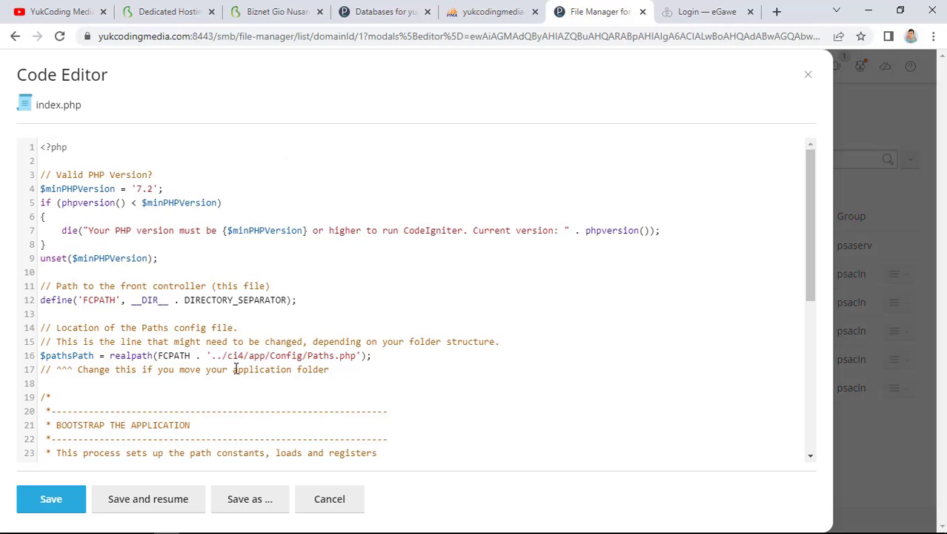
pyautogui.click(326, 499)
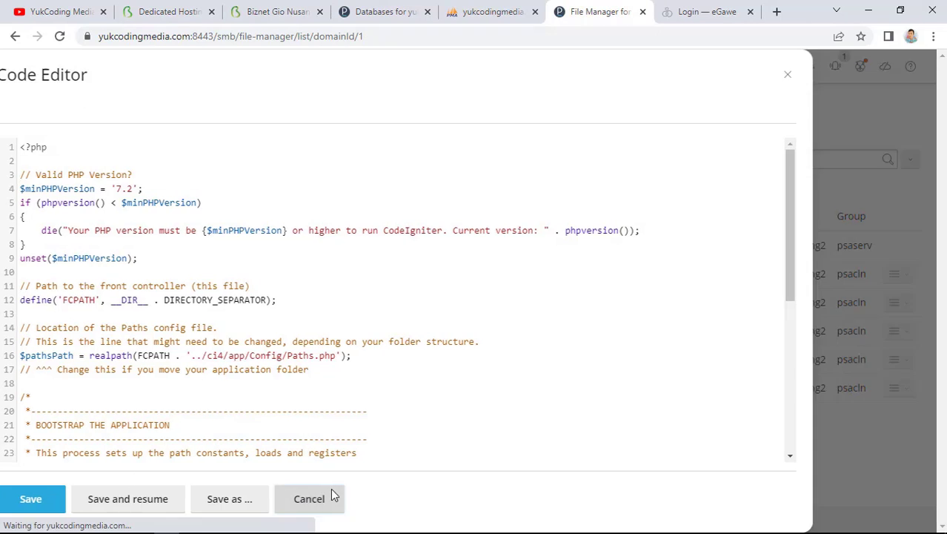
pyautogui.click(706, 11)
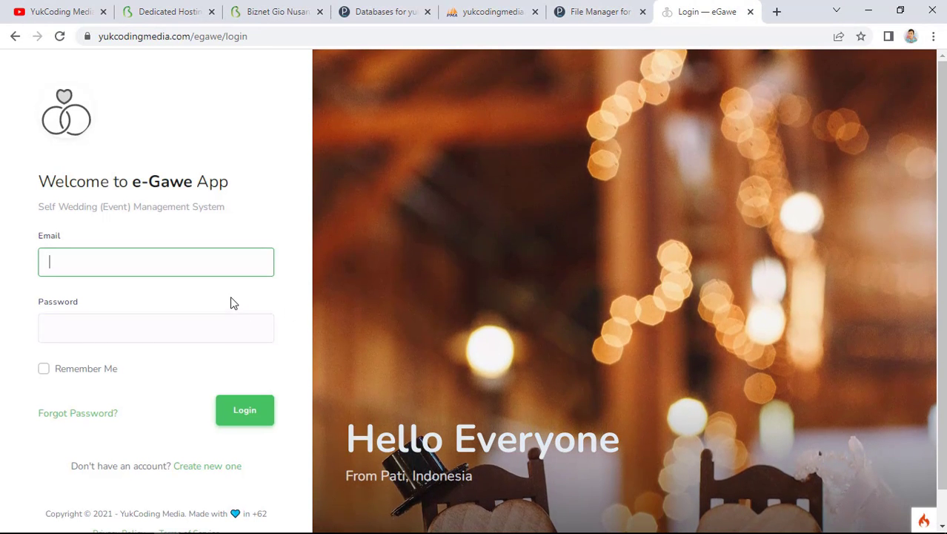
# Log into e-Gawe with the saved account e-mail and password; the first attempt fails
pyautogui.write('dev')
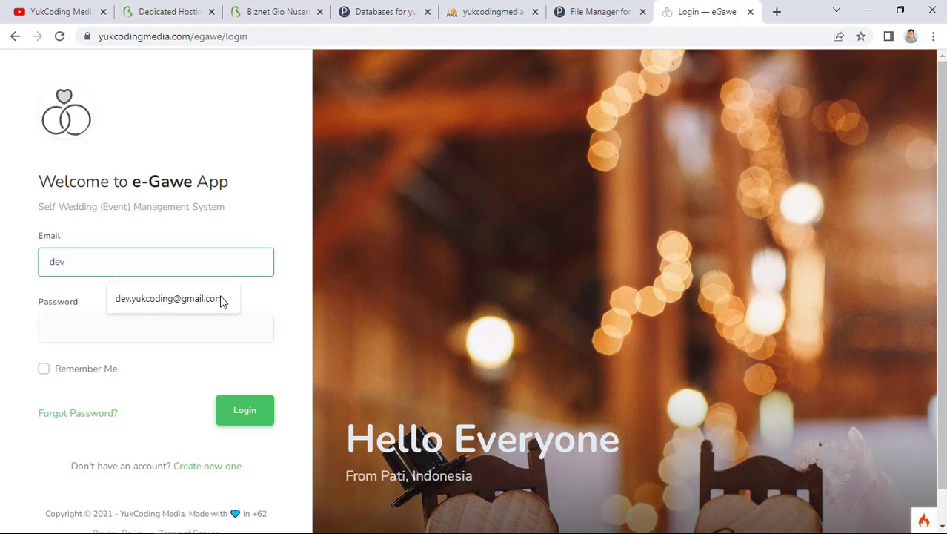
pyautogui.click(197, 319)
pyautogui.click(158, 267)
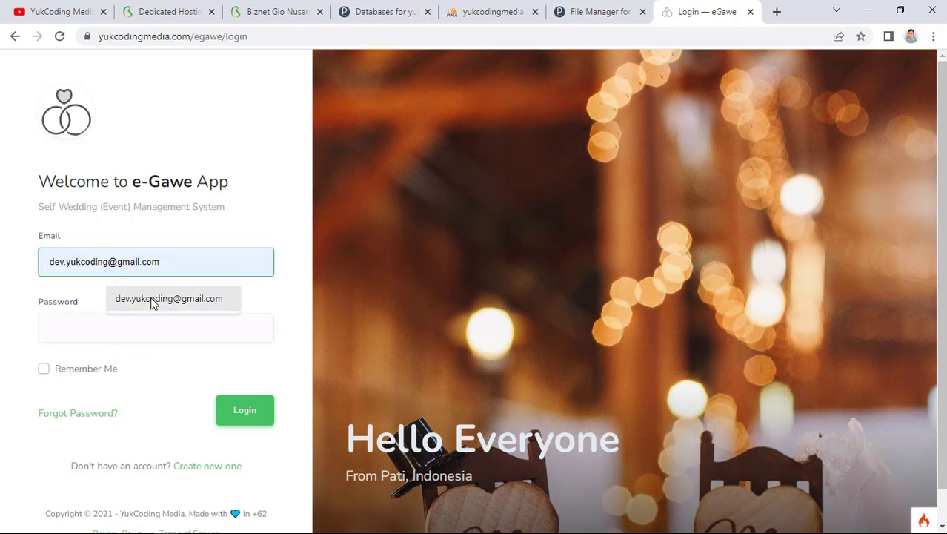
pyautogui.click(152, 301)
pyautogui.click(141, 334)
pyautogui.write('123456')
pyautogui.click(243, 410)
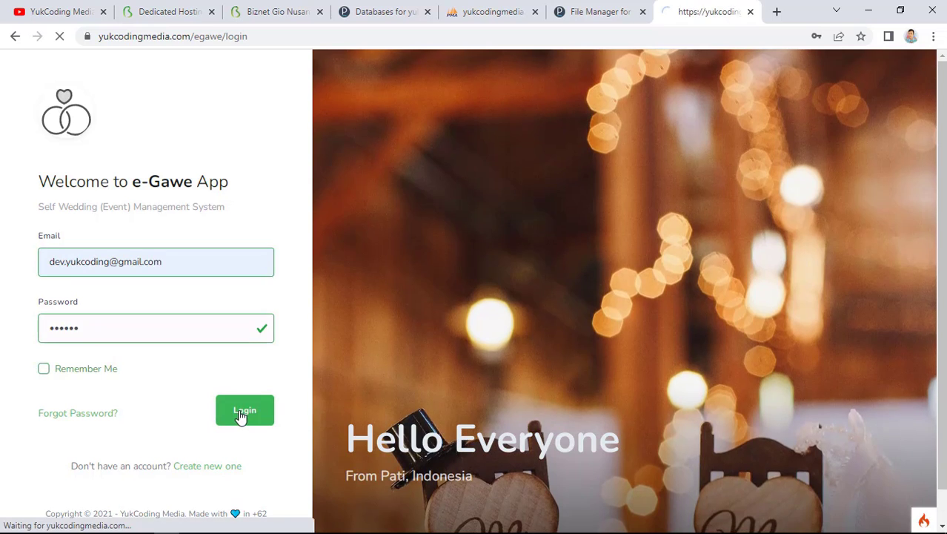
# Log in again to reach the e-Gawe Dashboard at /egawe/home
pyautogui.write('de')
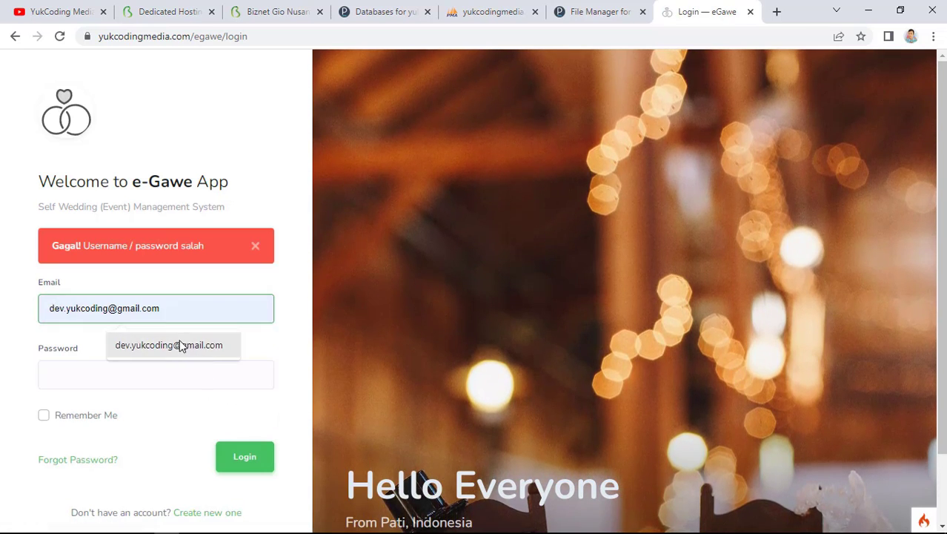
pyautogui.click(184, 344)
pyautogui.click(151, 378)
pyautogui.write('123456')
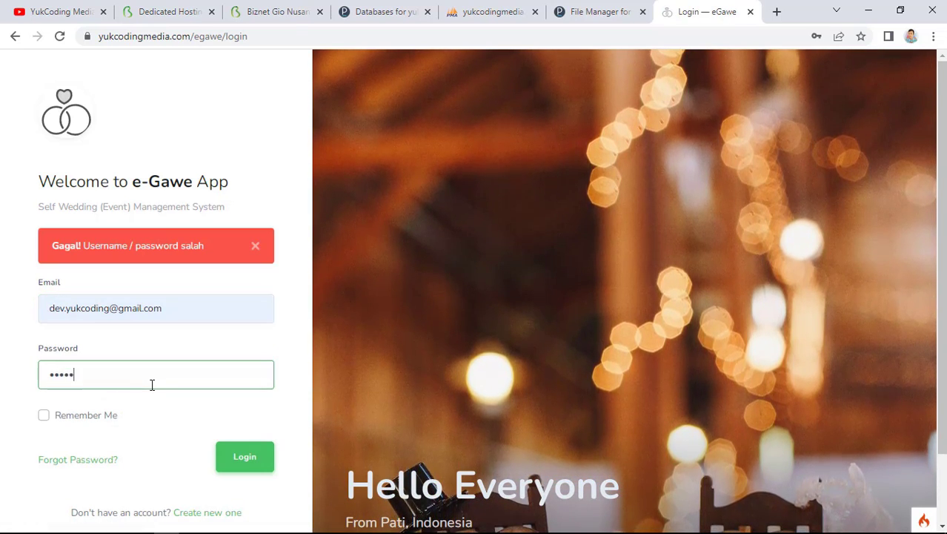
pyautogui.click(230, 455)
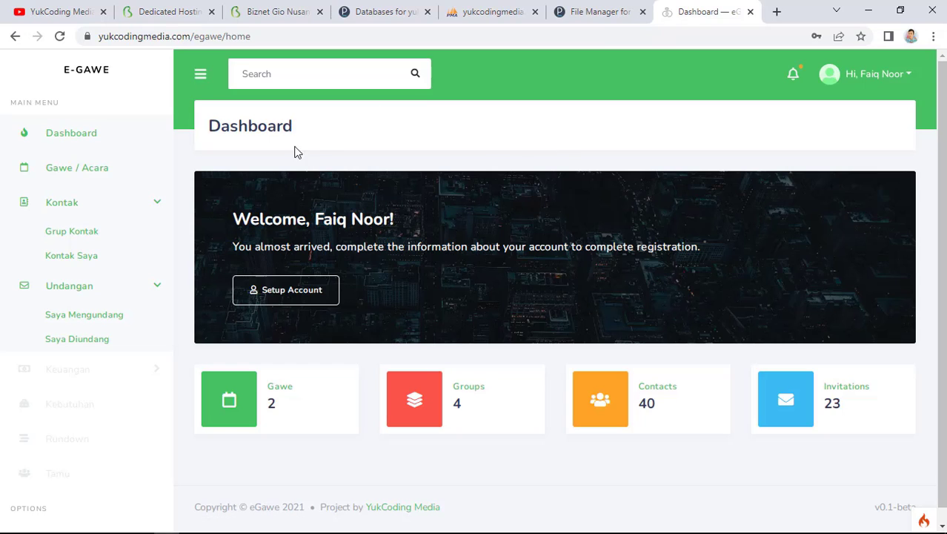
pyautogui.click(97, 136)
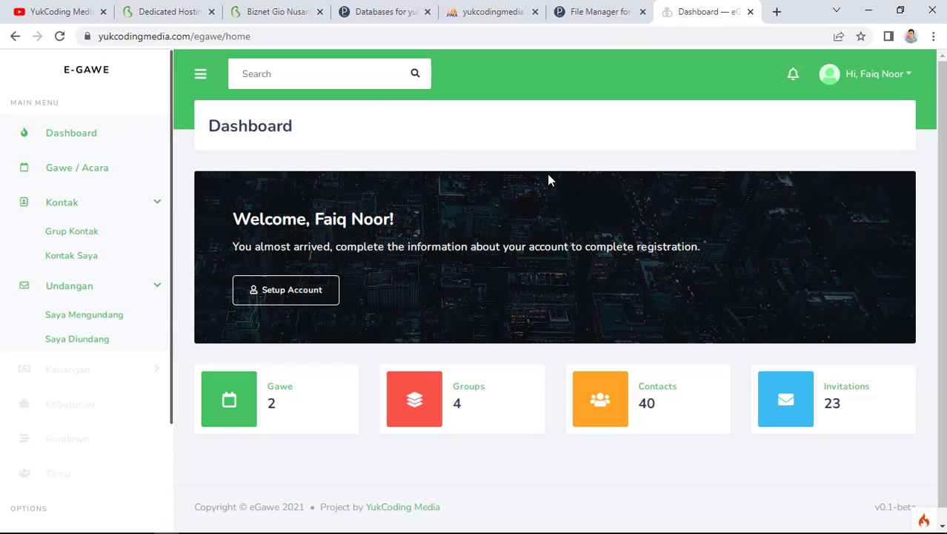
pyautogui.click(597, 9)
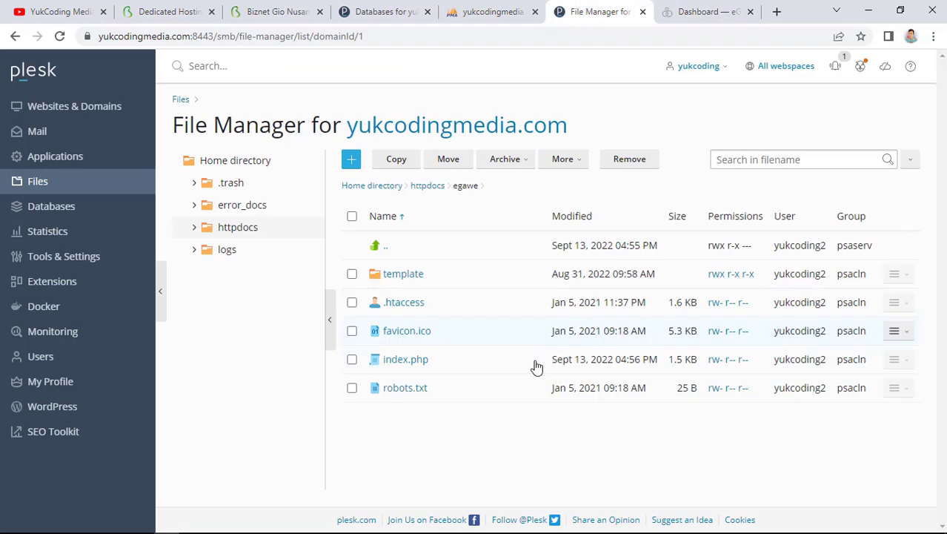
# Open template/assets/js/custom.js in the File Manager Code Editor
pyautogui.click(401, 276)
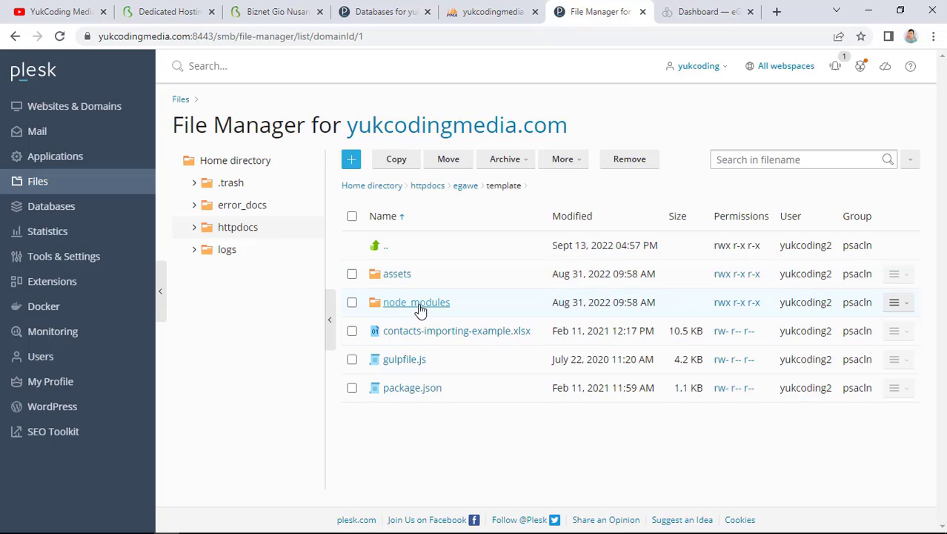
pyautogui.click(396, 275)
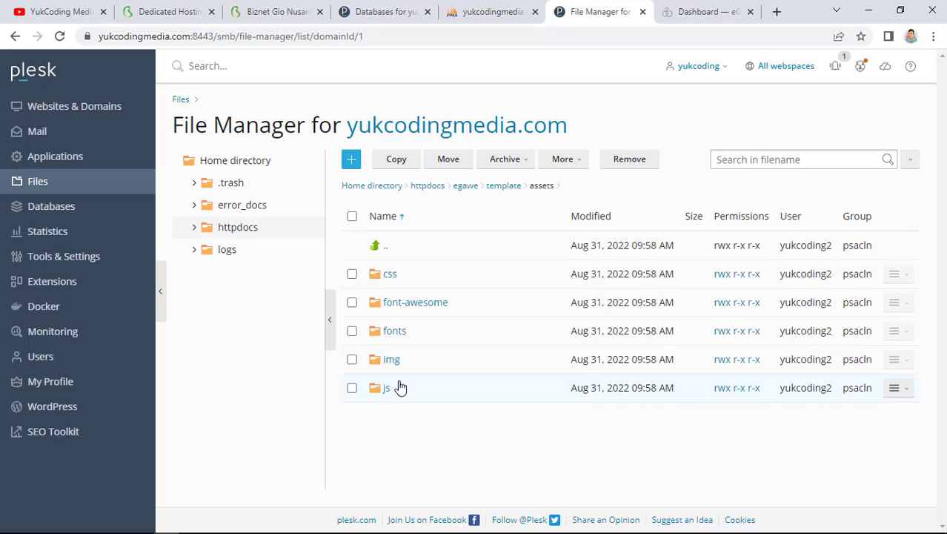
pyautogui.click(399, 387)
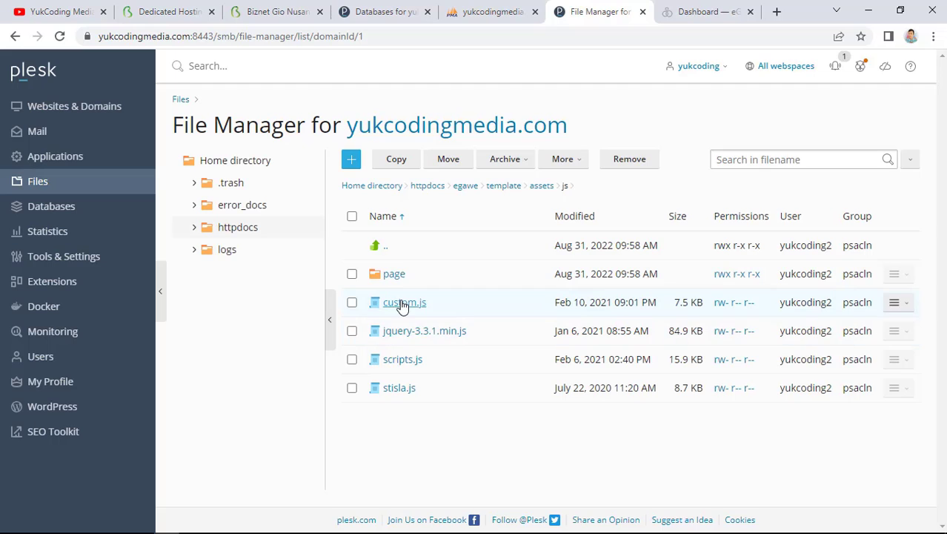
pyautogui.click(403, 305)
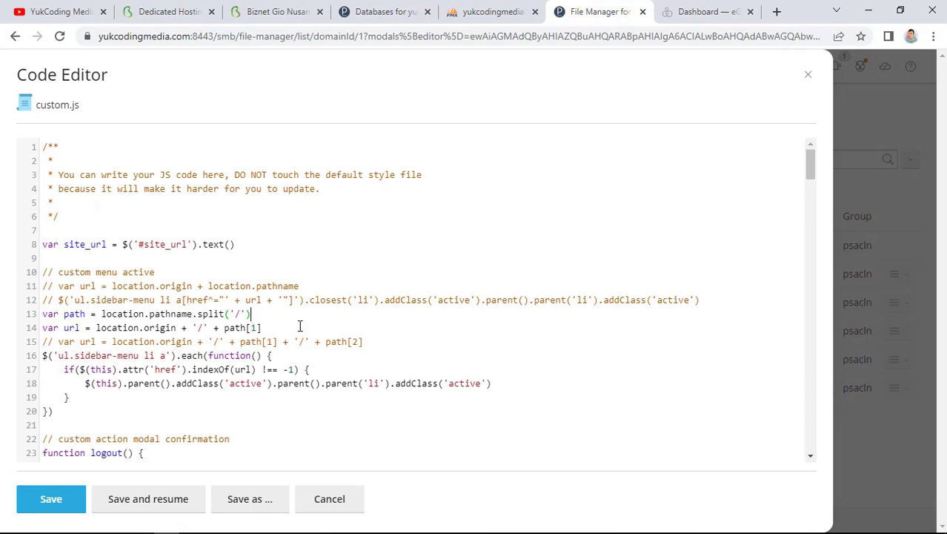
# Comment out url line 14, activate the two-segment line 15, save custom.js, and reload e-Gawe
pyautogui.write('//')
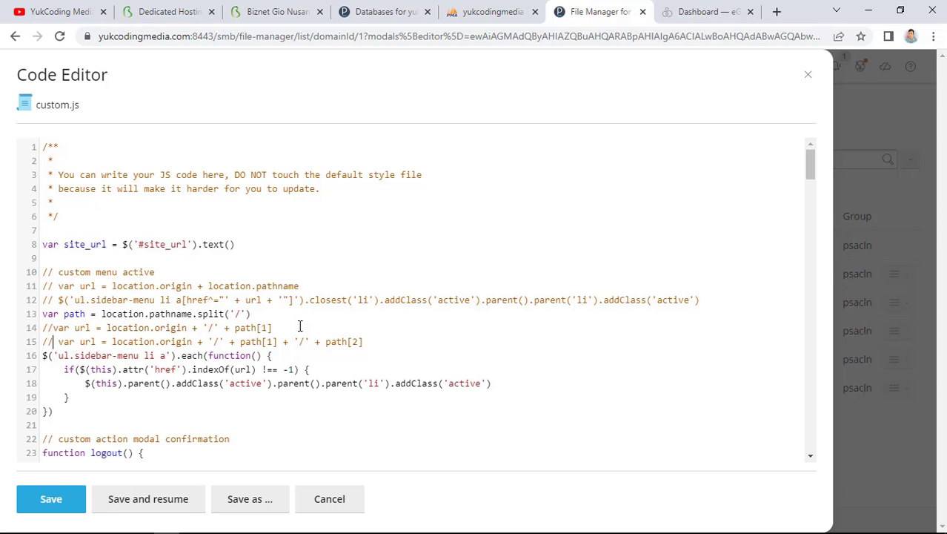
pyautogui.press('Down')
pyautogui.press('BackSpace')
pyautogui.press('BackSpace')
pyautogui.press('Delete')
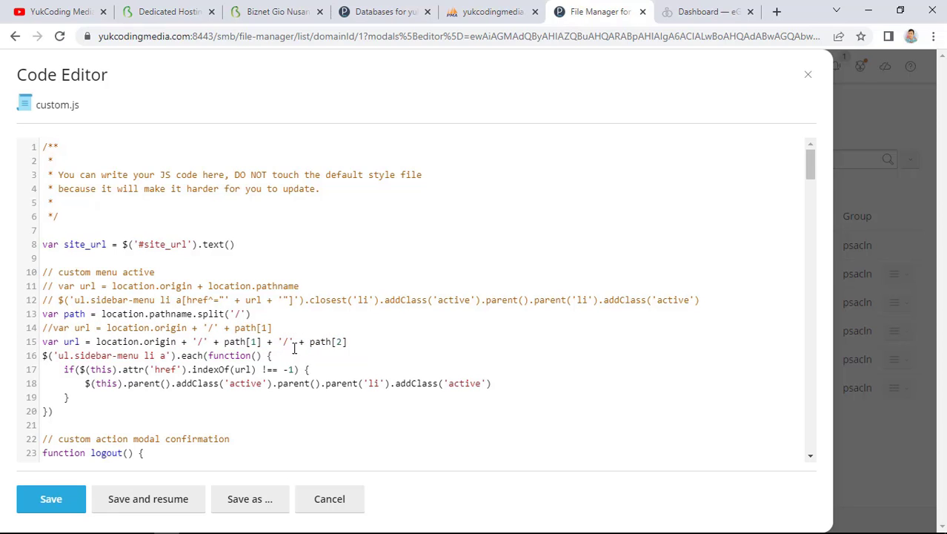
pyautogui.click(71, 505)
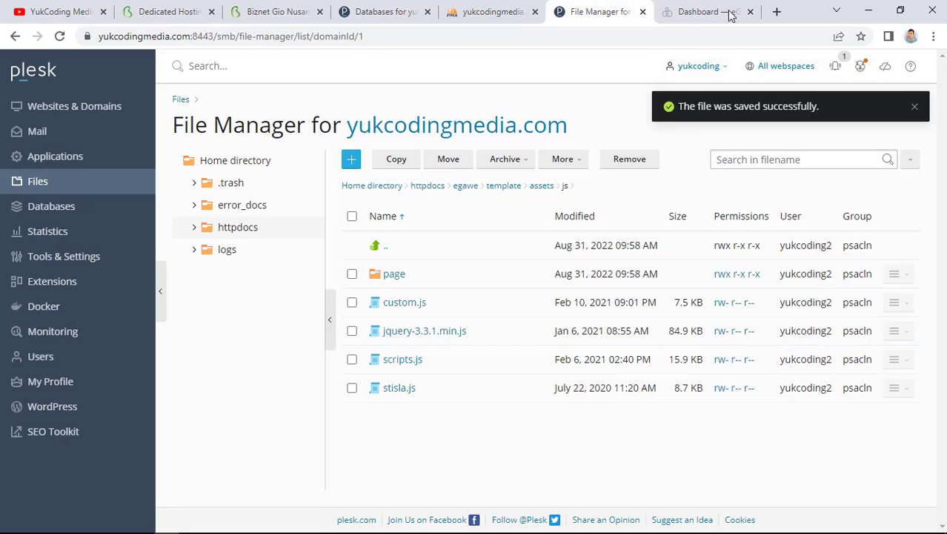
pyautogui.click(712, 12)
pyautogui.click(60, 36)
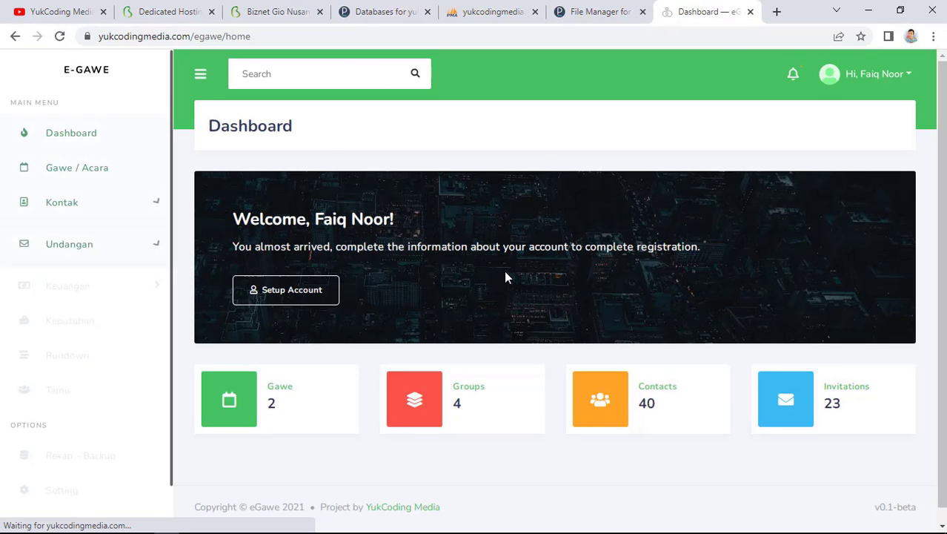
# Reload e-Gawe, confirm the Gawe / Acara and Grup Kontak pages open, then return to File Manager
pyautogui.click(60, 34)
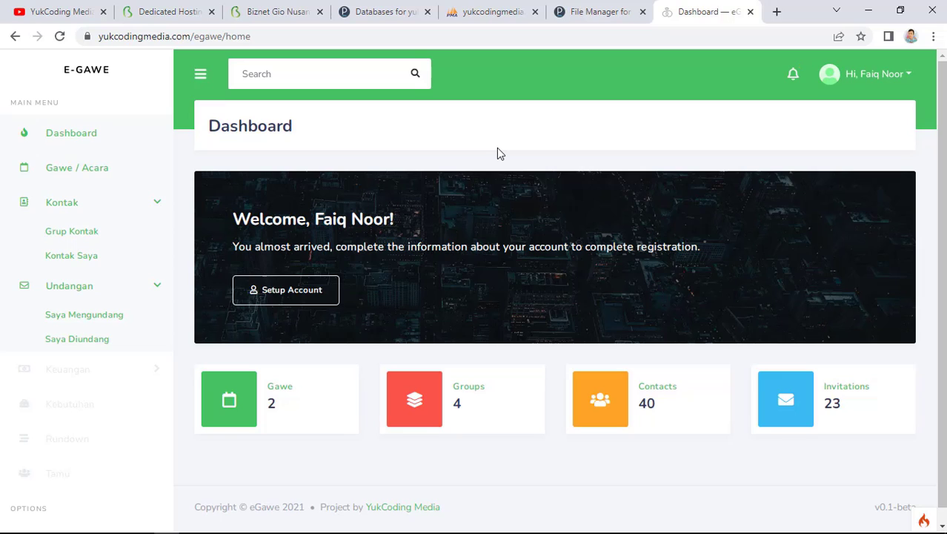
pyautogui.press('F5')
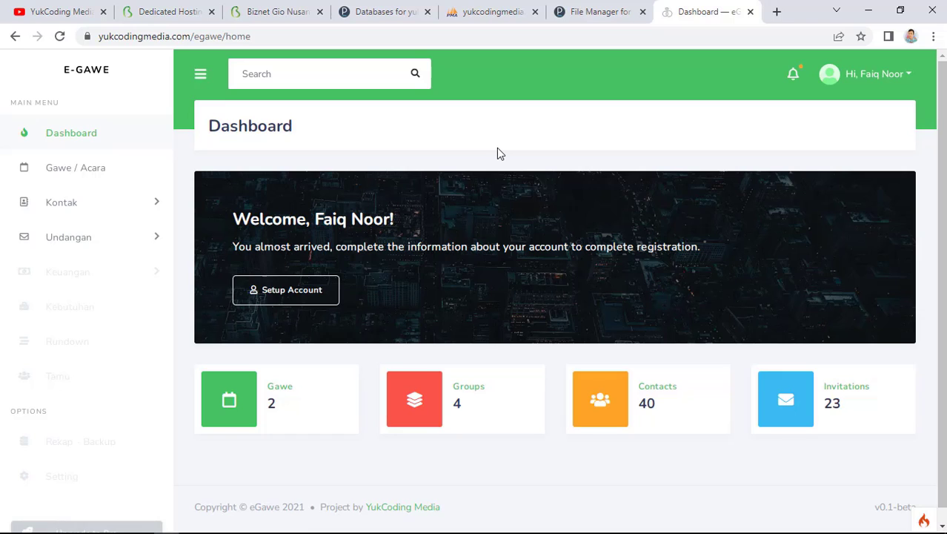
pyautogui.click(107, 169)
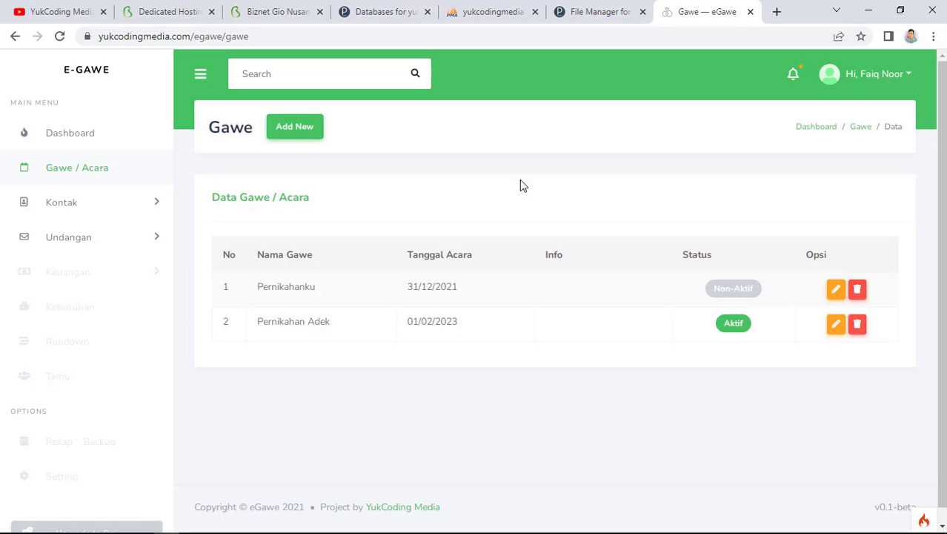
pyautogui.click(117, 206)
pyautogui.click(96, 231)
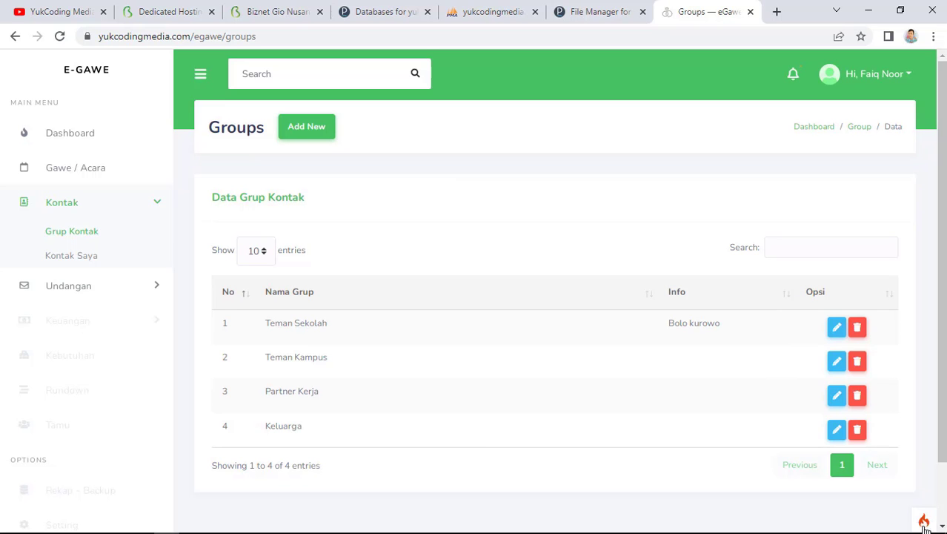
pyautogui.click(579, 11)
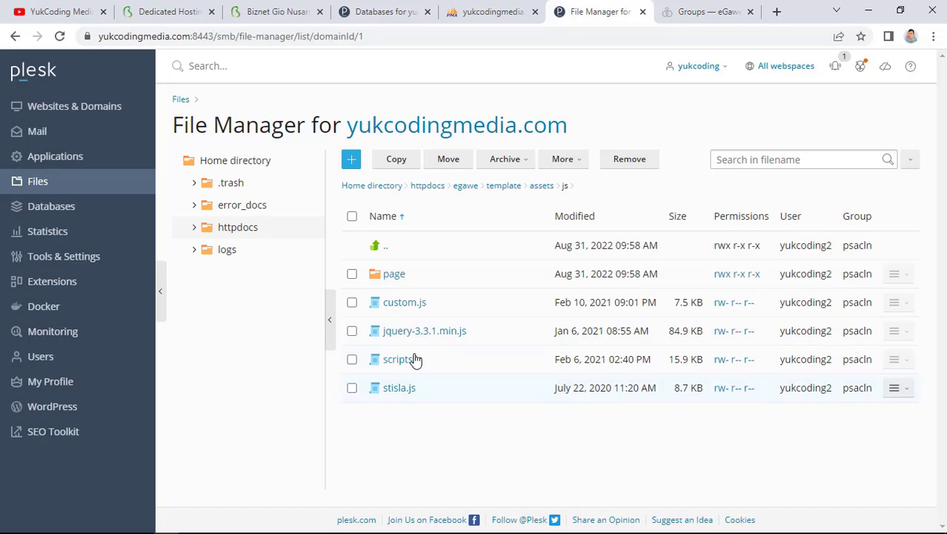
# In the app's .env under httpdocs, change CI_ENVIRONMENT from development to production and save
pyautogui.click(462, 186)
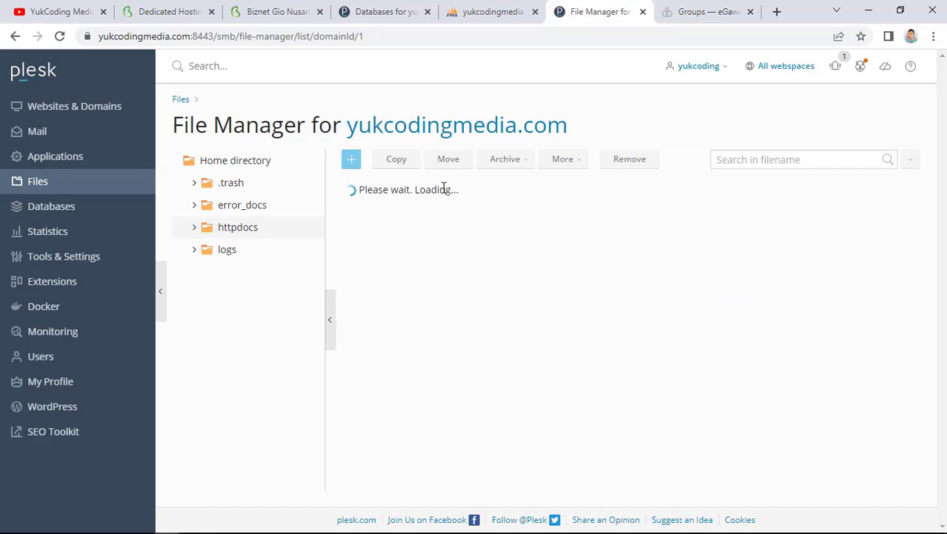
pyautogui.click(435, 191)
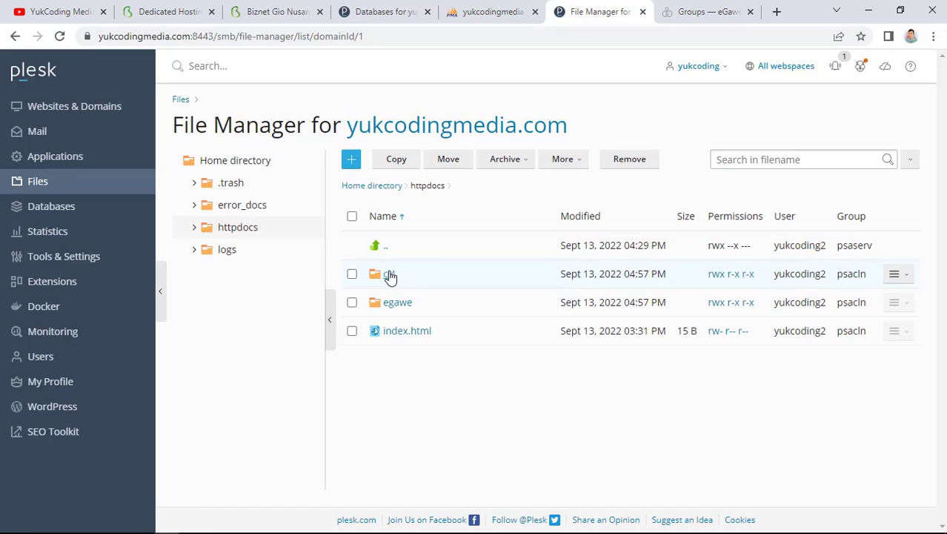
pyautogui.click(389, 275)
pyautogui.click(389, 387)
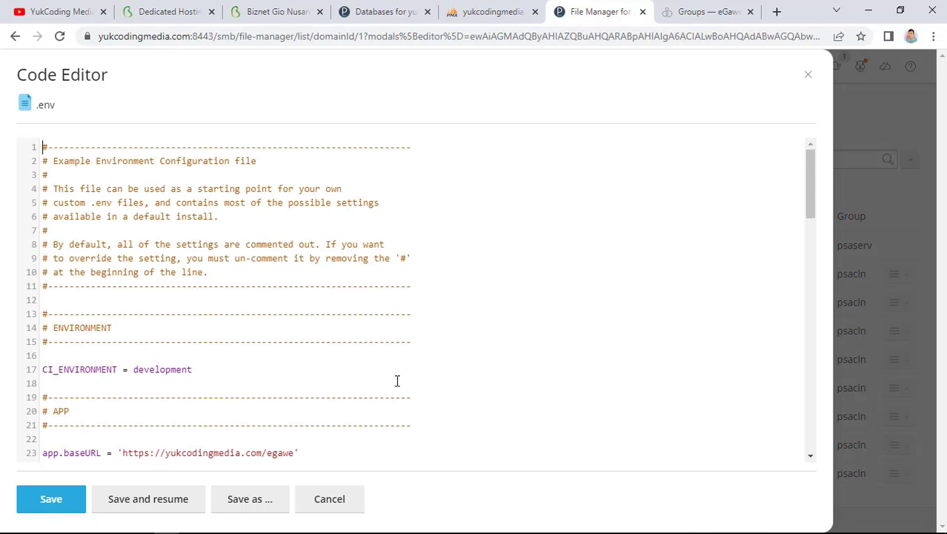
pyautogui.moveTo(192, 369); pyautogui.dragTo(134, 370)
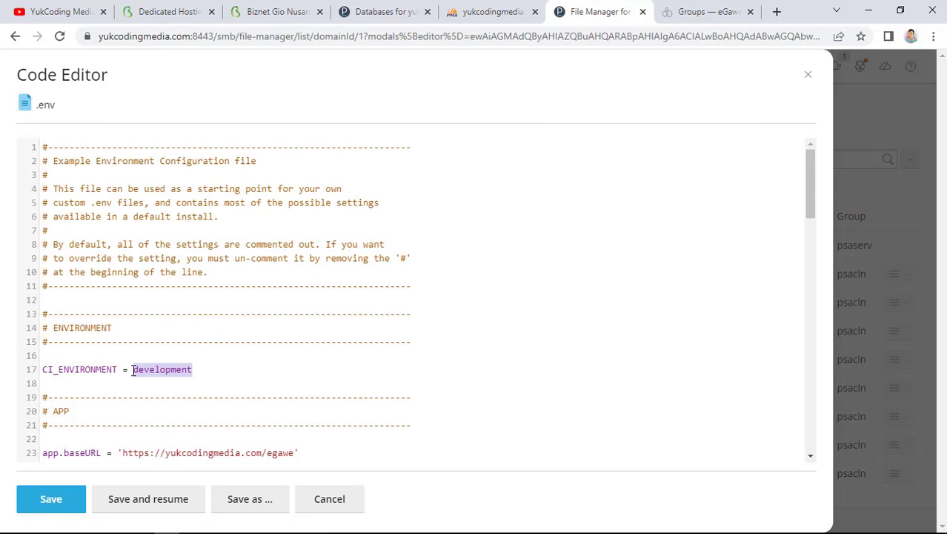
pyautogui.write('produc')
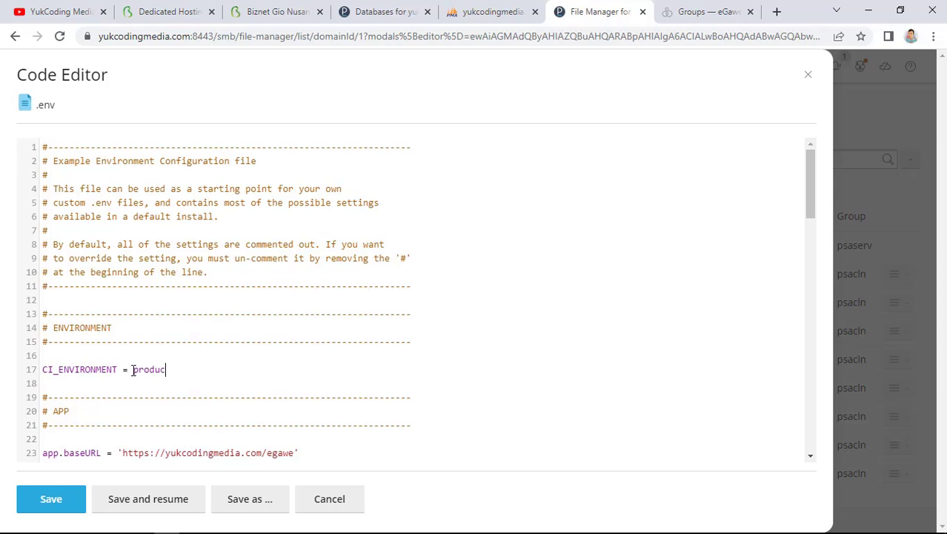
pyautogui.write('tion')
pyautogui.click(60, 499)
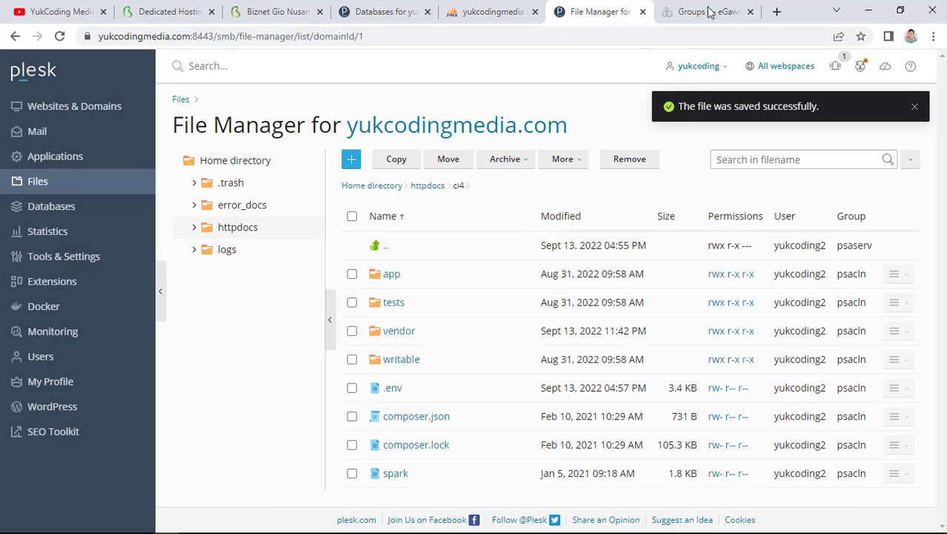
# Reload the Groups page and create the contact group 'Teman Kantor Baru', checking it saved
pyautogui.click(709, 12)
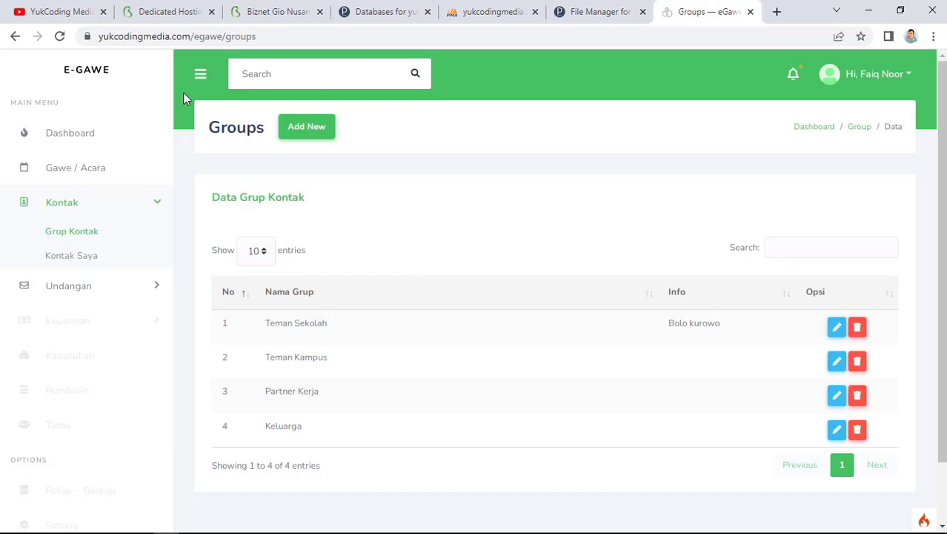
pyautogui.click(60, 36)
pyautogui.click(320, 131)
pyautogui.click(315, 270)
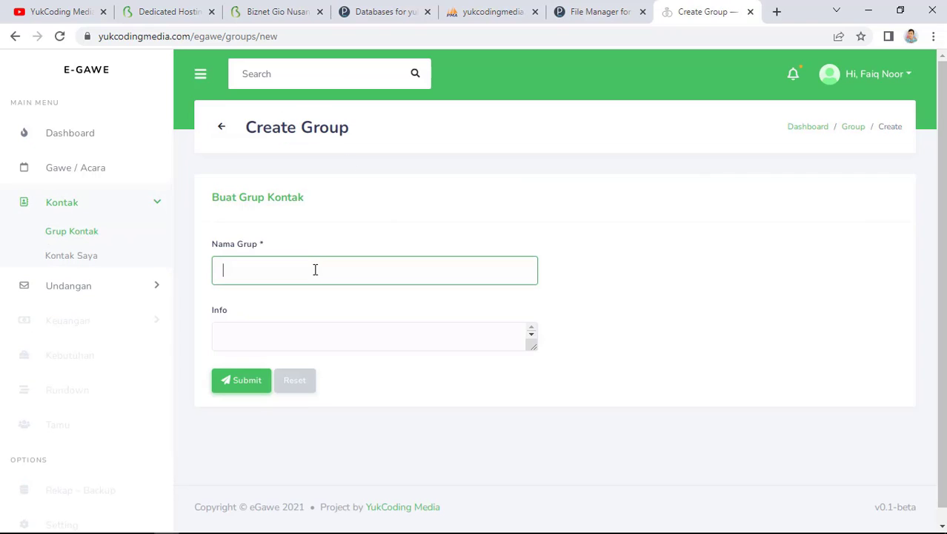
pyautogui.write('Teman Kantor Baru')
pyautogui.click(252, 383)
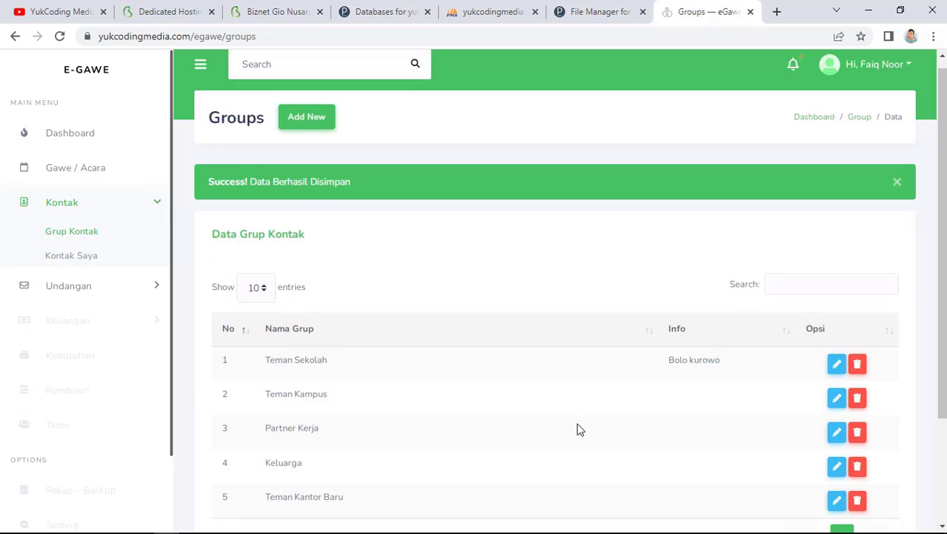
pyautogui.scroll(-2, 580, 430)
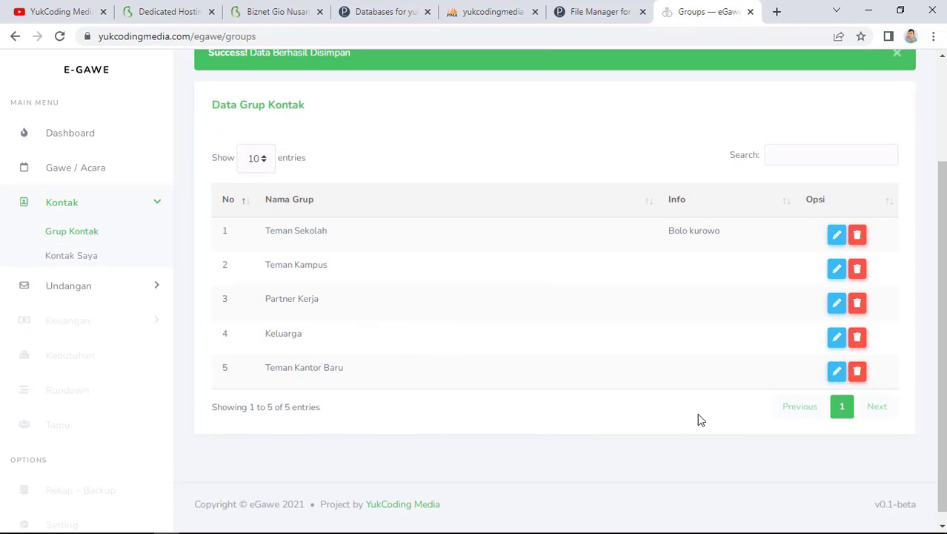
pyautogui.scroll(2, 669, 402)
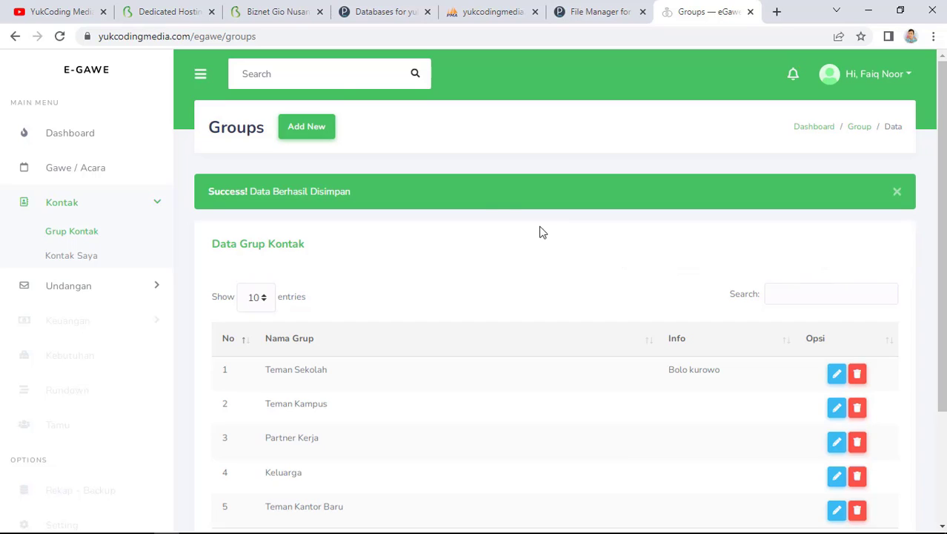
# Open serverplesk under Web > NEO Dedicated Hosting and check its Running status
pyautogui.click(284, 11)
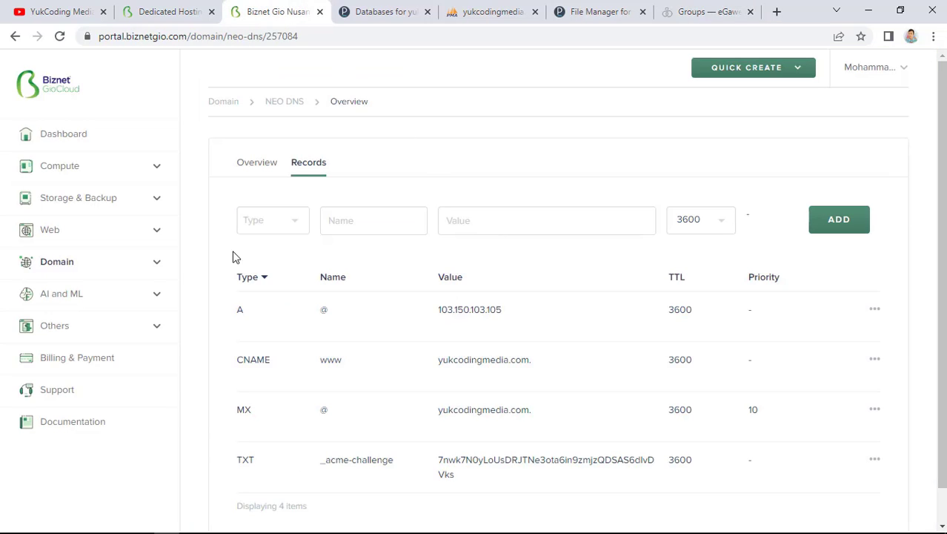
pyautogui.click(115, 235)
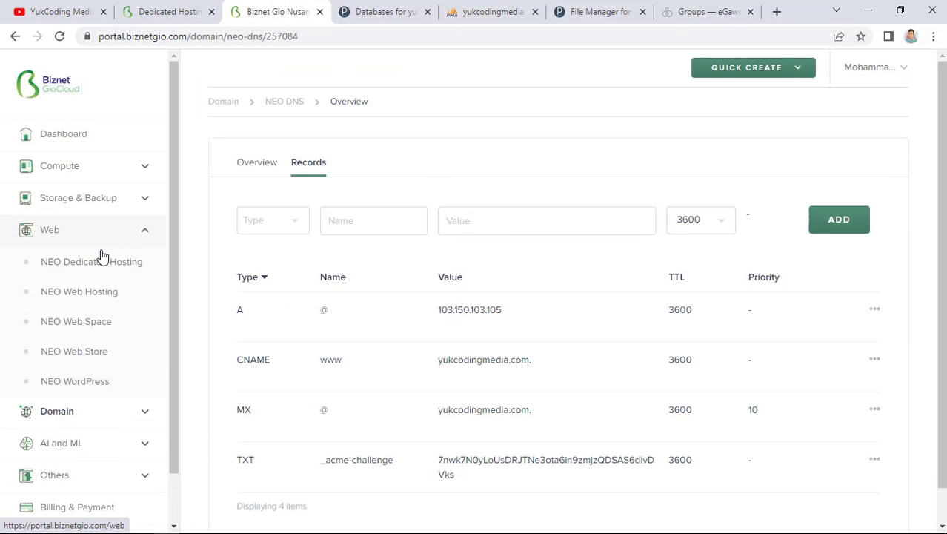
pyautogui.click(91, 263)
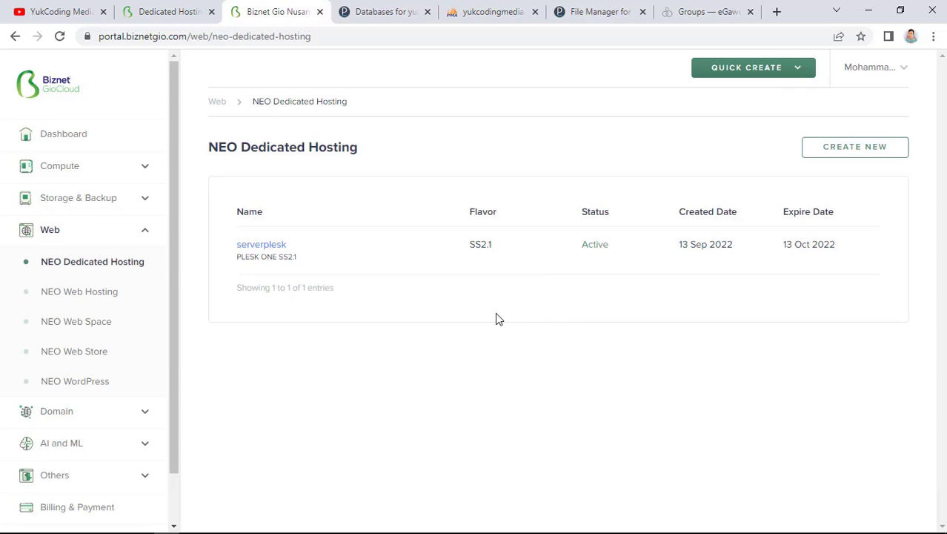
pyautogui.click(265, 247)
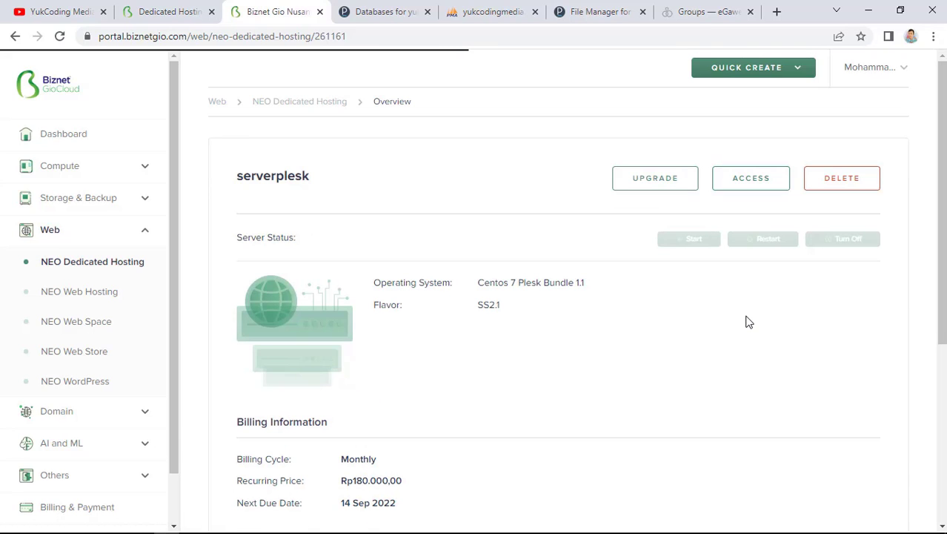
pyautogui.scroll(-4, 749, 322)
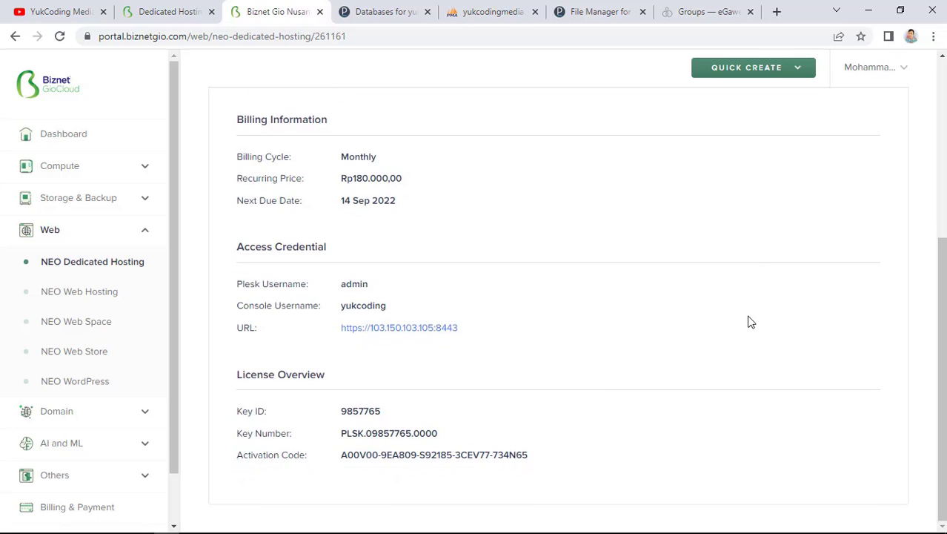
pyautogui.scroll(4, 749, 322)
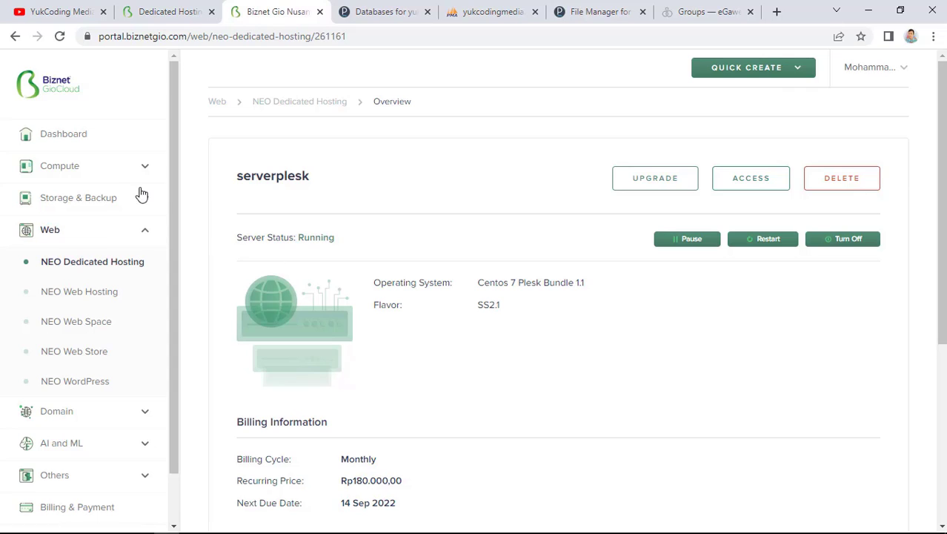
pyautogui.click(99, 178)
pyautogui.click(99, 175)
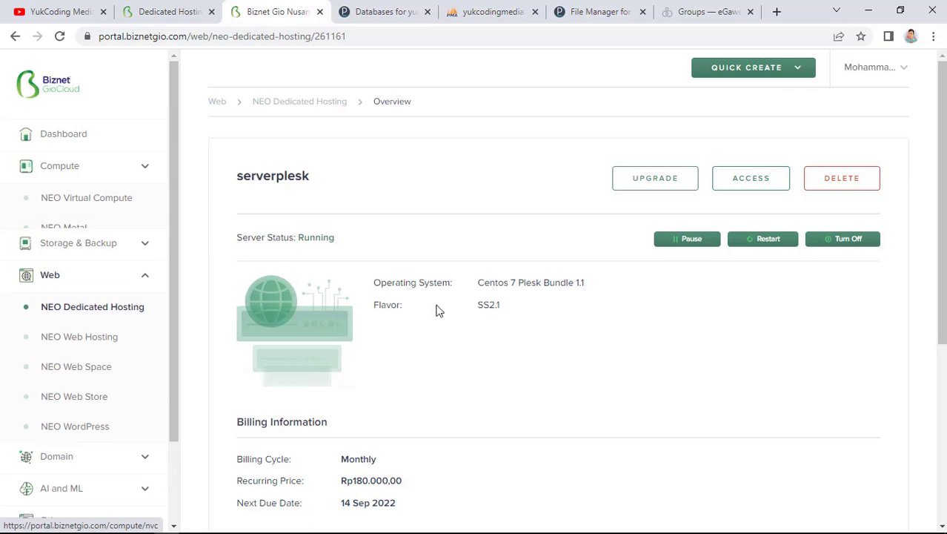